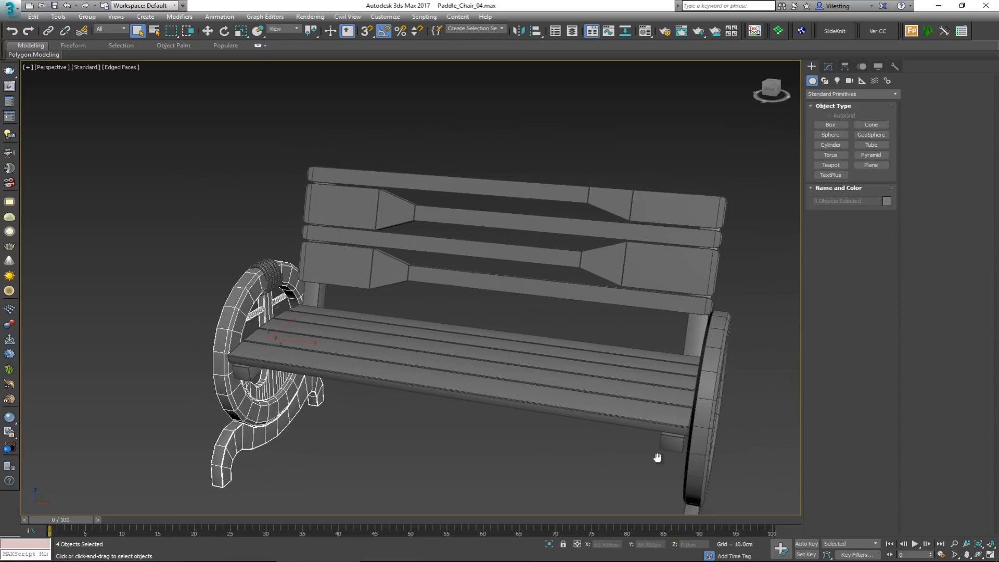
- Clear the selection and examine the whole paddle bench model from several angles and distances
middle_click_drag(658, 457, 346, 329)
key("z")
scroll(349, 327, "down", 10)
left_click(355, 348)
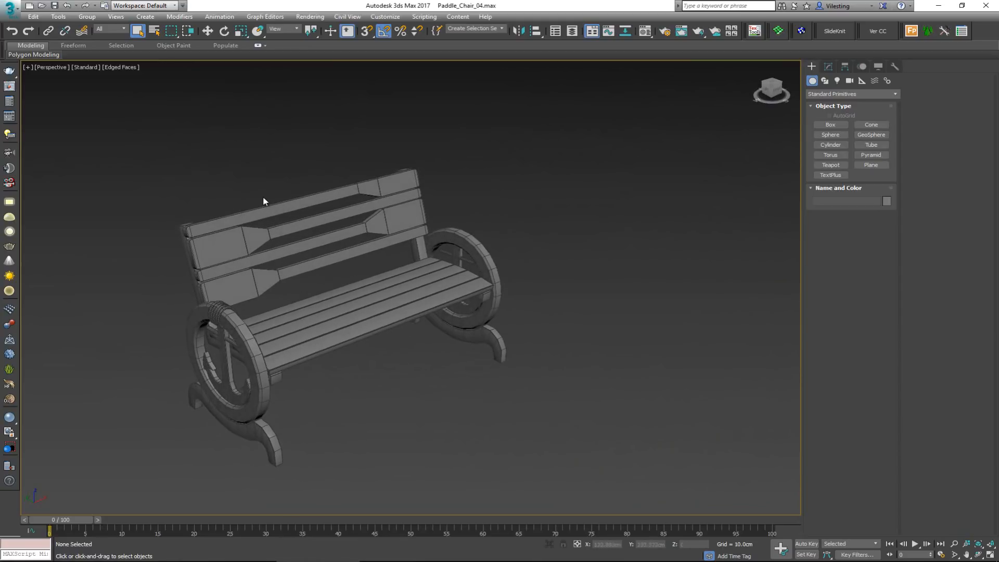
middle_click_drag(473, 356, 474, 347, "alt")
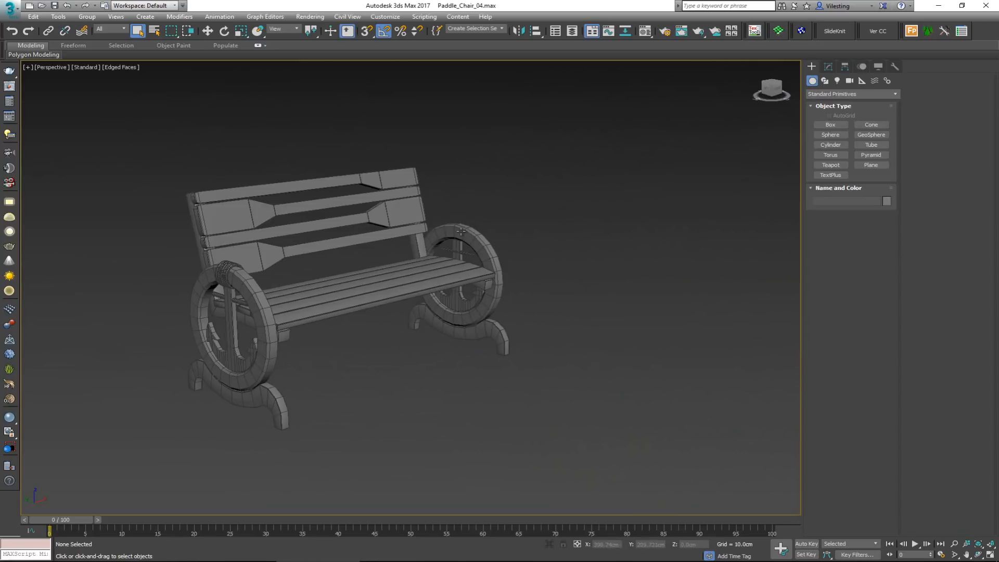
scroll(459, 231, "up", 3)
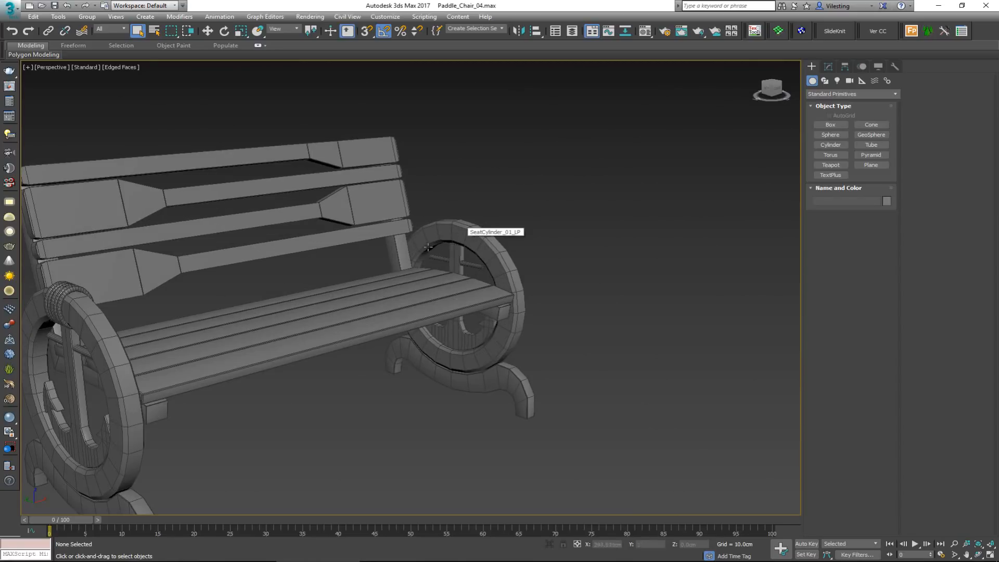
mouse_move(417, 254)
middle_mouse_down()
mouse_move(450, 249)
mouse_move(432, 270)
mouse_move(423, 235)
middle_mouse_up()
scroll(421, 239, "down", 3)
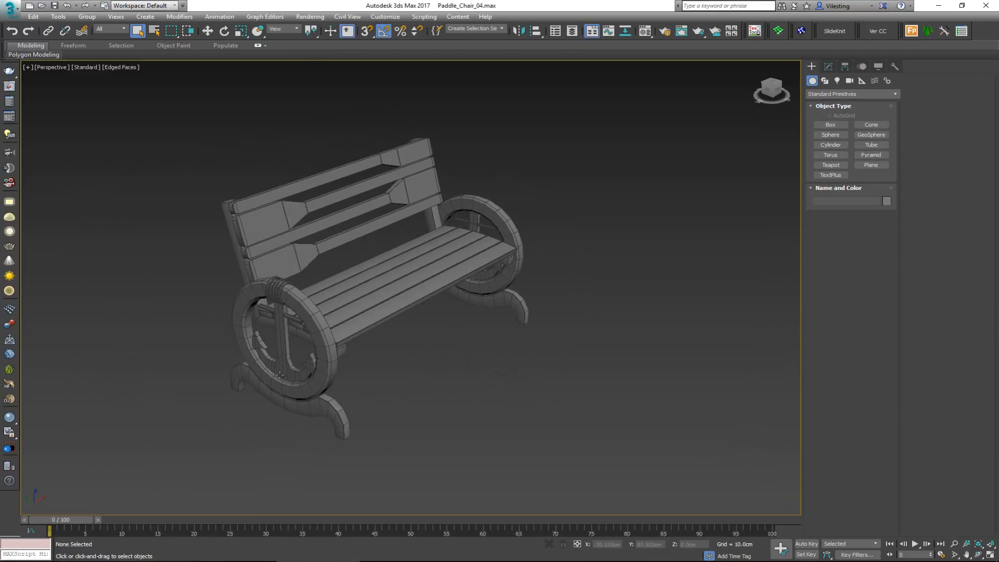
middle_click_drag(327, 334, 420, 278, "alt")
scroll(234, 229, "up", 2)
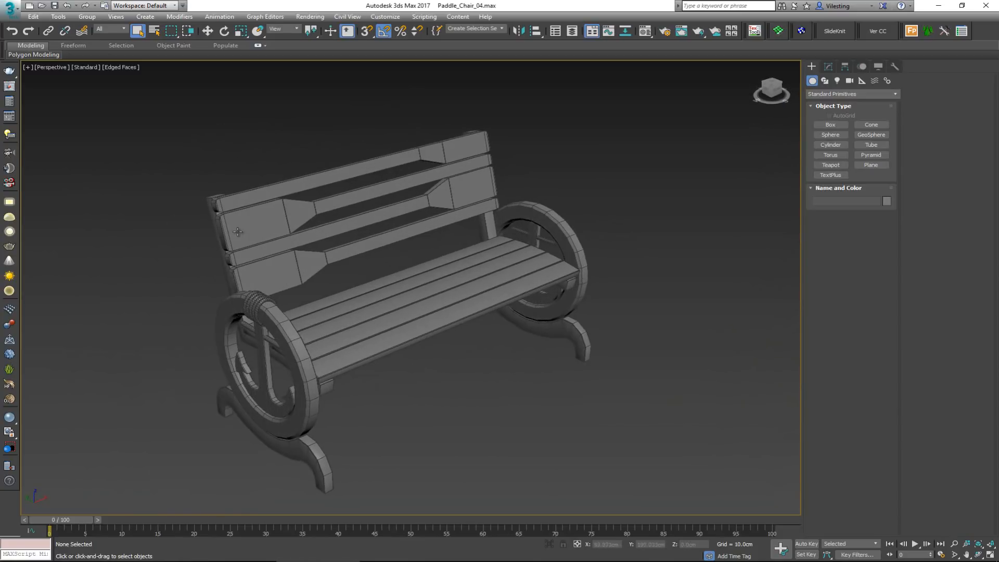
scroll(235, 231, "down", 3)
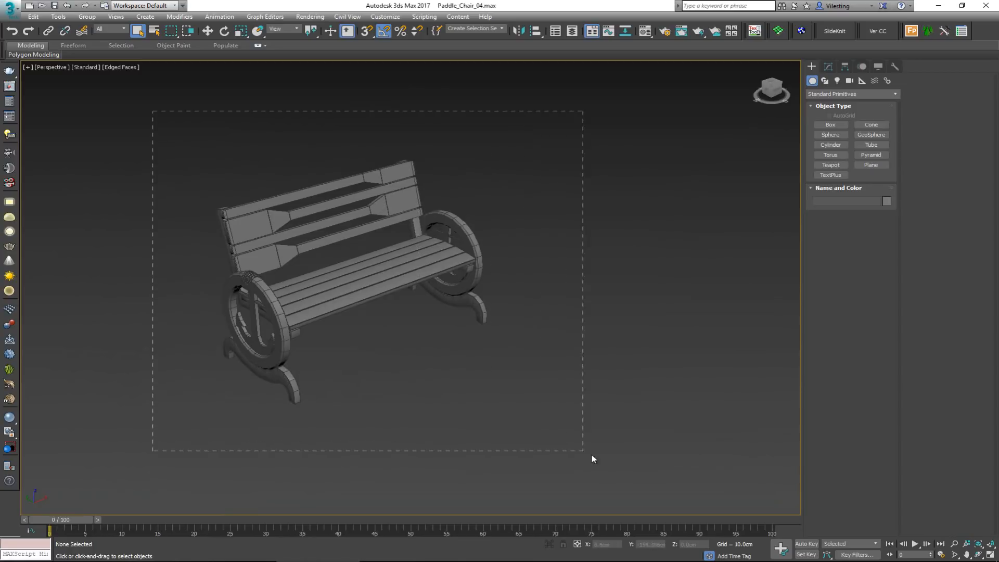
- Select the whole bench for Export Selected and create an Exports folder inside the Paddle Chair folder
left_click_drag(609, 461, 609, 460)
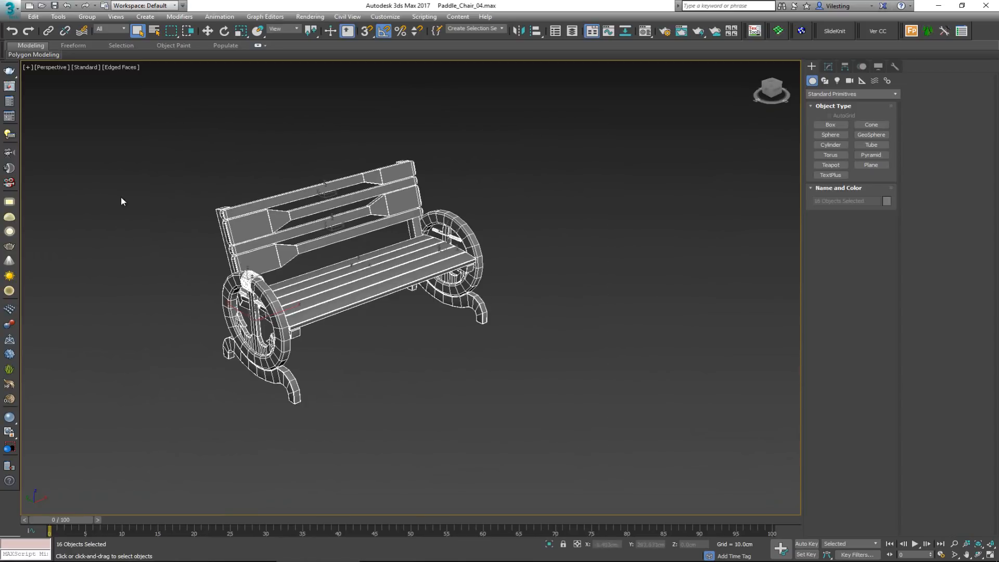
left_click(12, 12)
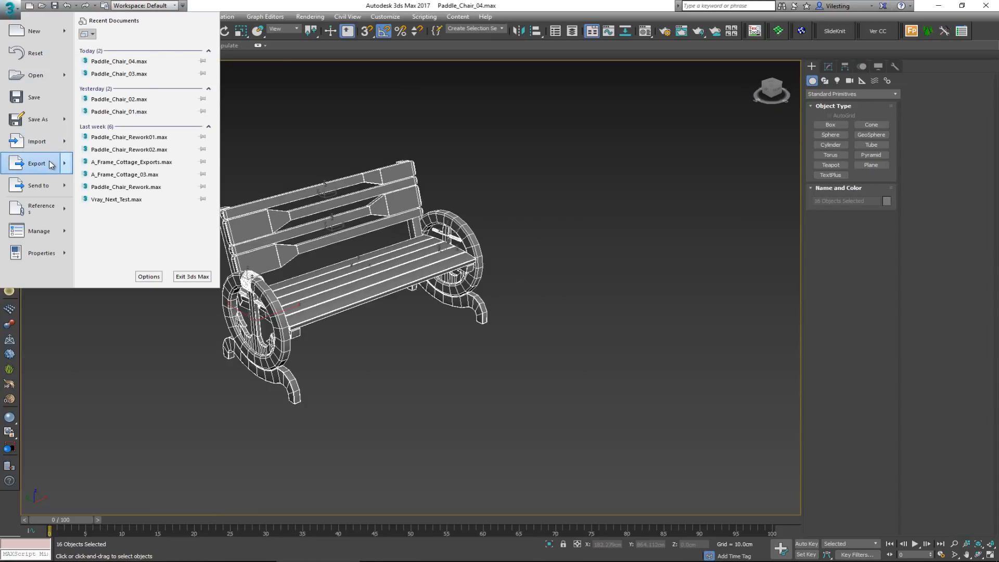
mouse_move(51, 165)
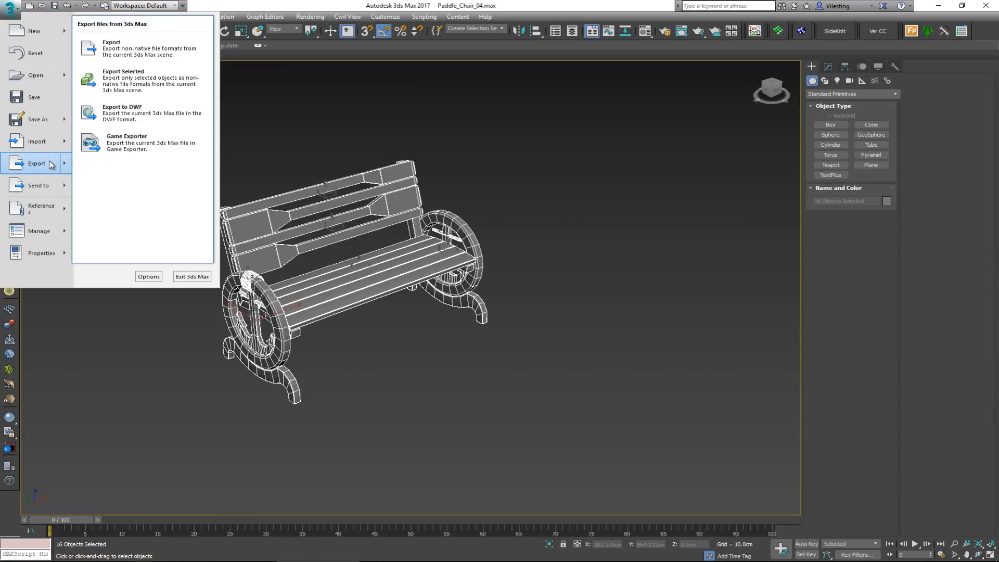
left_click(166, 89)
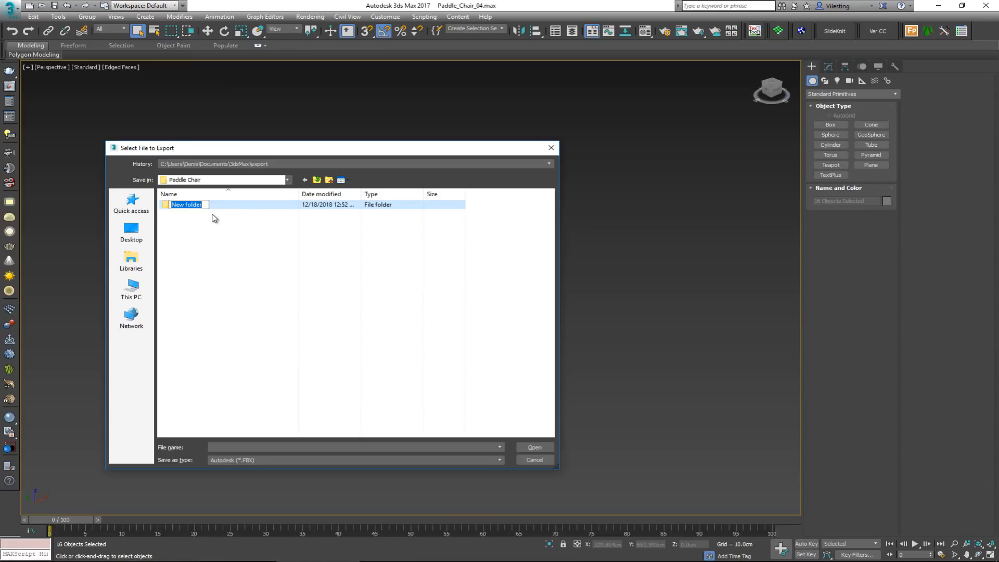
type("Exports")
key("Return")
key("Return")
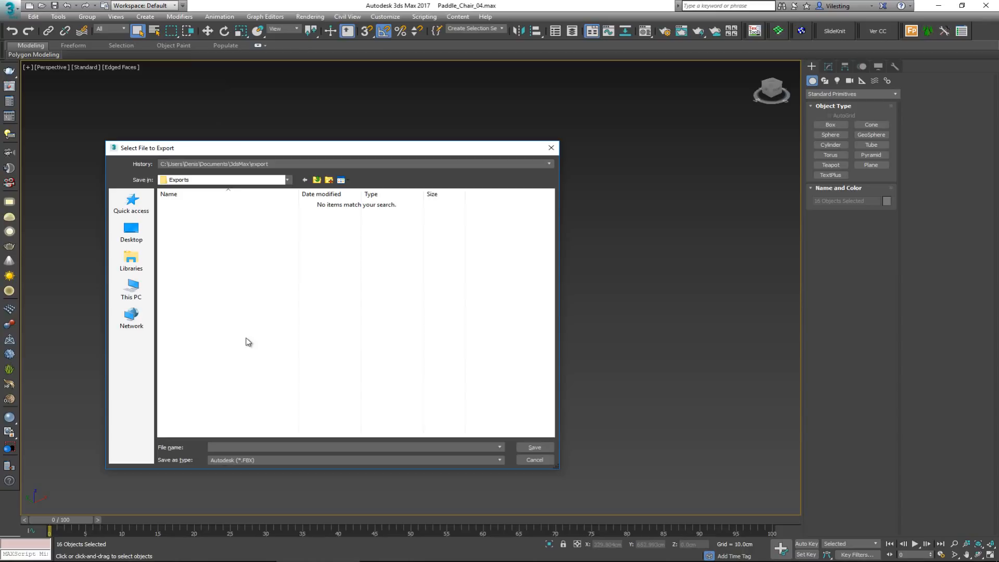
- Export the bench as Paddle_LP in the gw::OBJ-Exporter format with the ZBrush preset
left_click(253, 460)
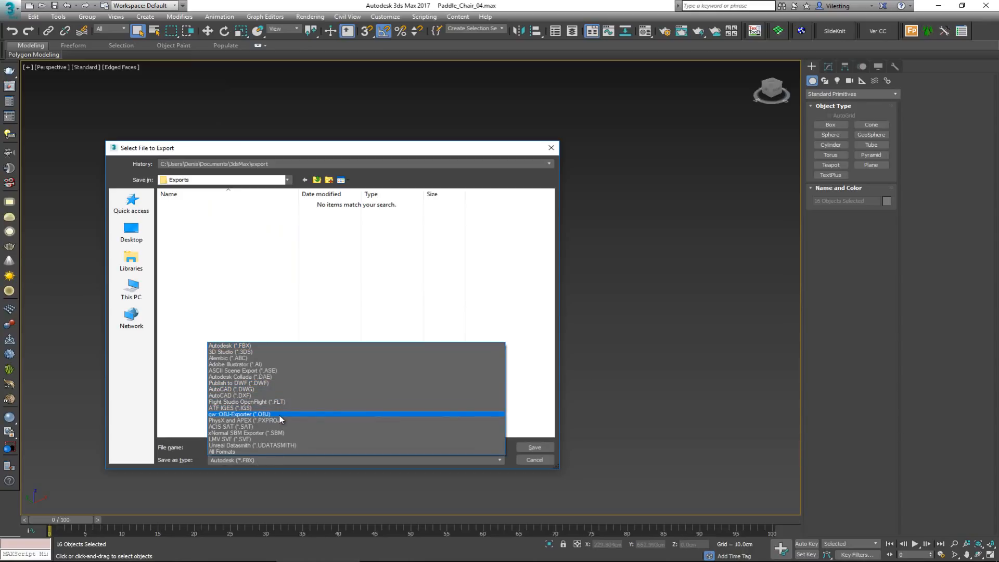
left_click(280, 414)
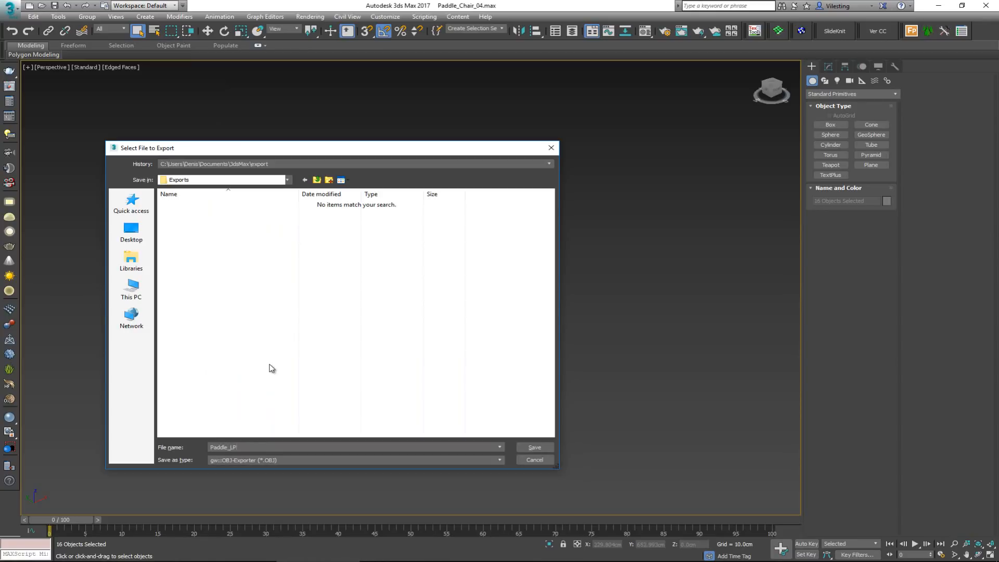
left_click(534, 447)
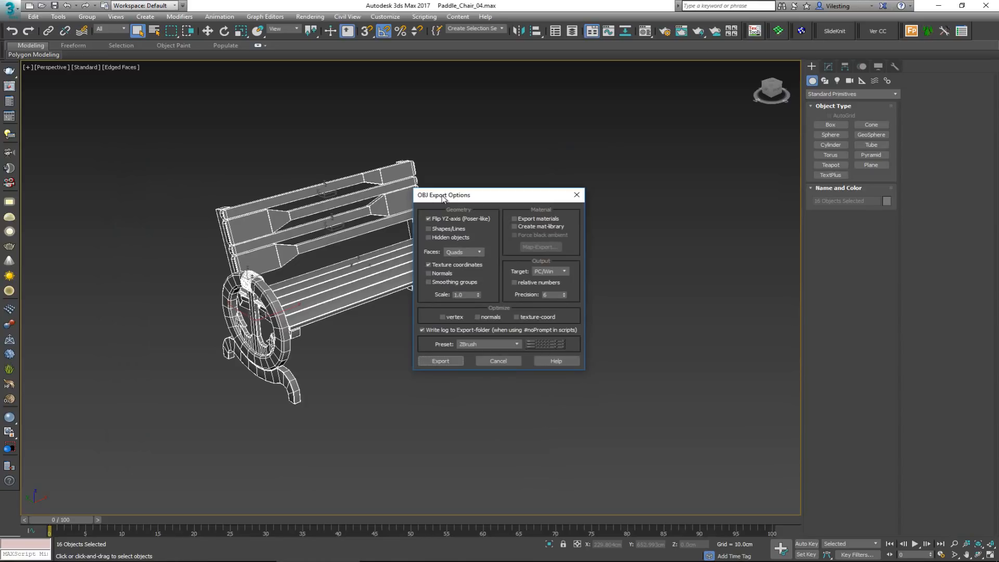
left_click(447, 362)
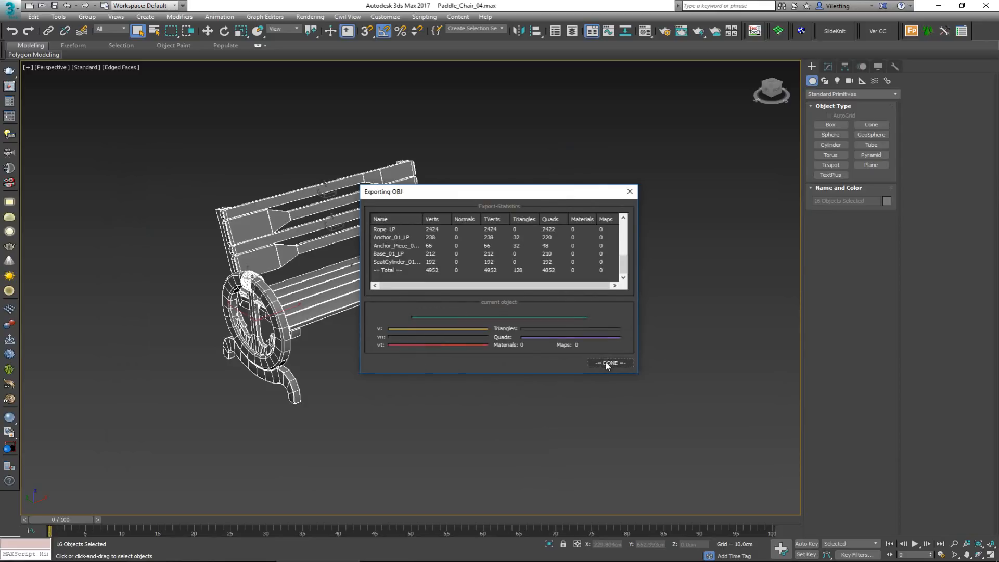
left_click(607, 364)
middle_click_drag(372, 339, 397, 348)
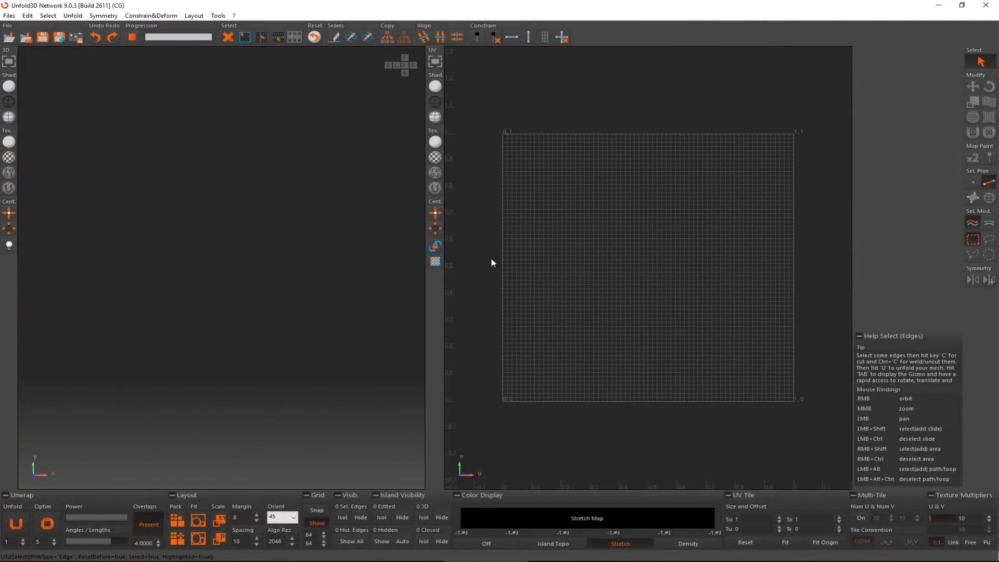
- Switch to Unfold3D and load Paddle_LP.obj from the Exports folder
left_click(9, 15)
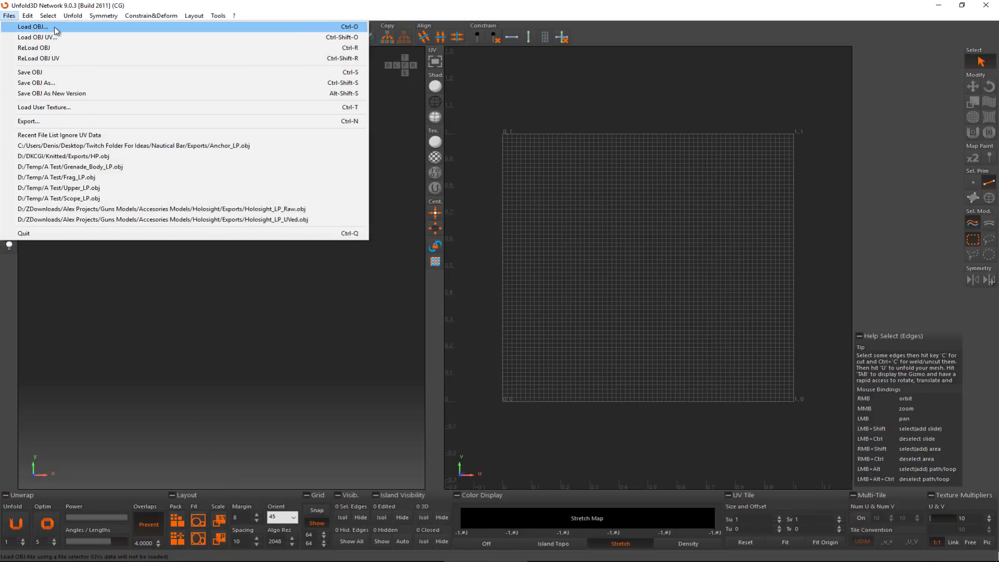
left_click(55, 28)
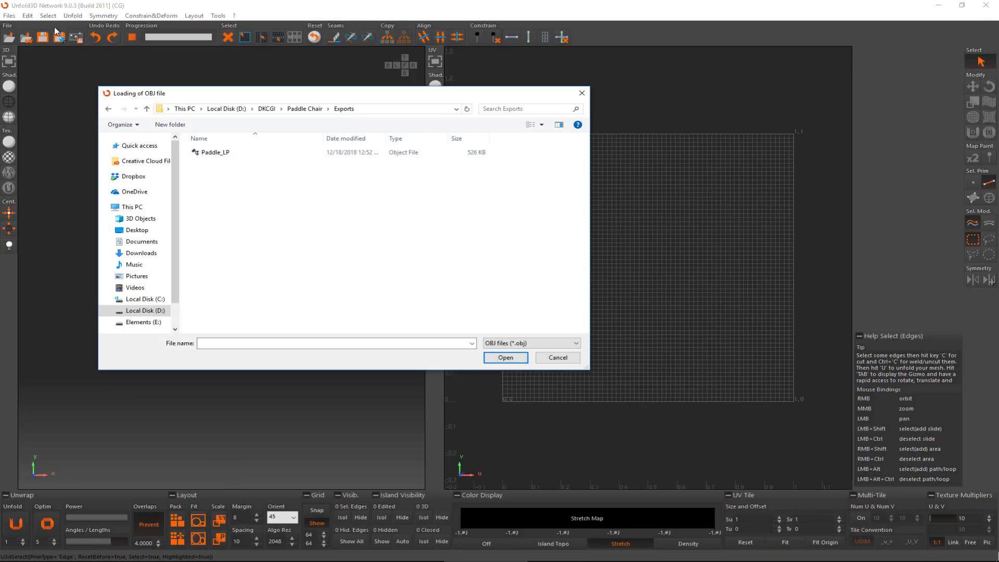
left_click(226, 154)
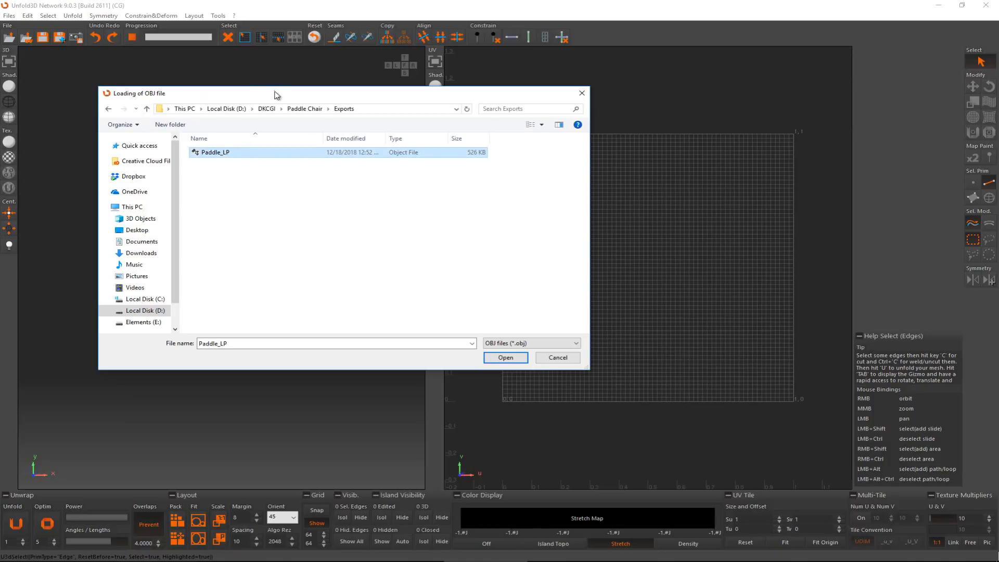
left_click(499, 359)
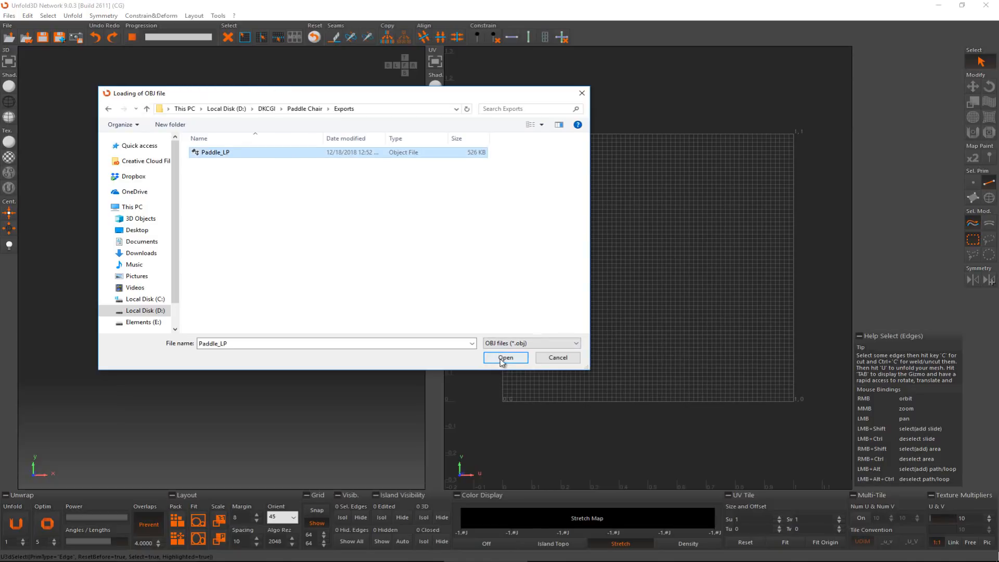
right_click_drag(391, 280, 182, 305)
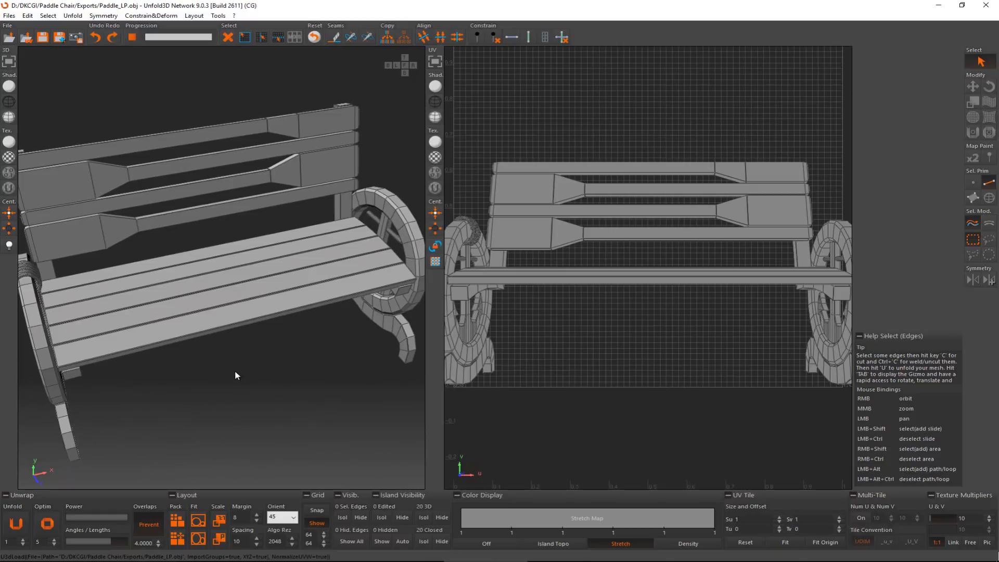
right_click_drag(227, 330, 234, 397)
- Select the five seat planks as islands and isolate them from the rest of the bench
key("F4")
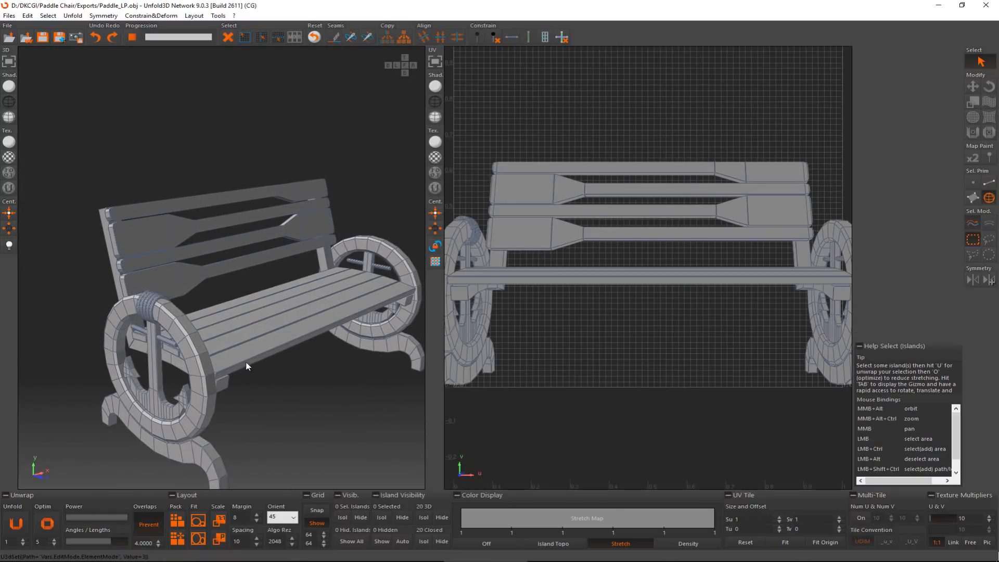
middle_click_drag(248, 364, 277, 371, "alt")
left_click_drag(284, 373, 217, 288)
left_click_drag(281, 270, 201, 390)
middle_click_drag(201, 394, 234, 382, "alt")
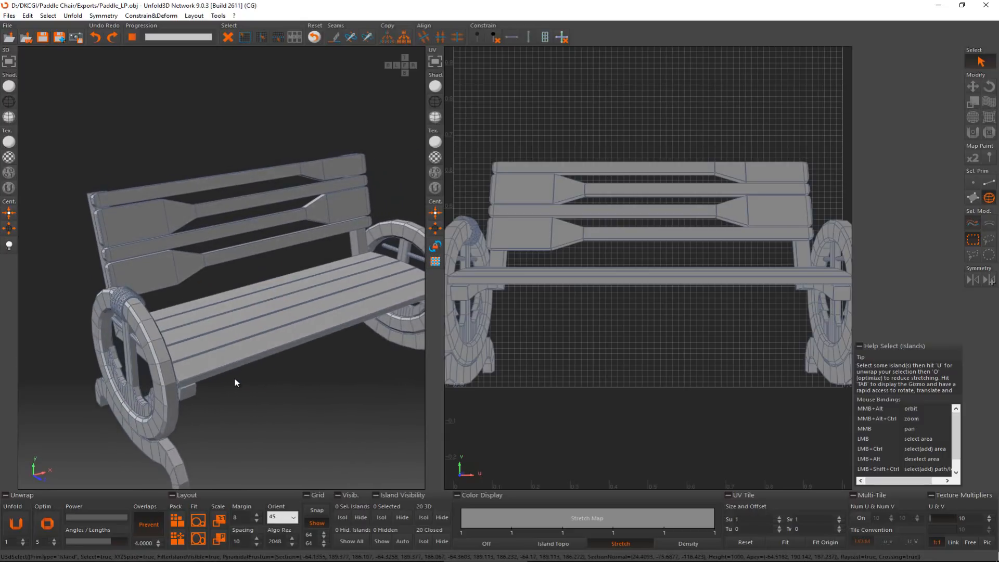
left_click(206, 368)
left_click(194, 341, "ctrl")
left_click(193, 331, "ctrl")
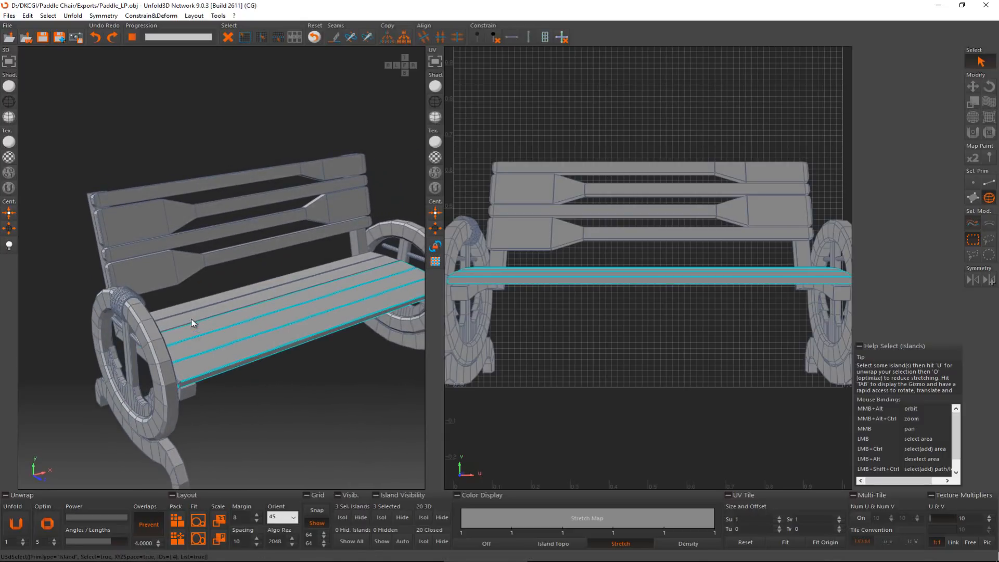
left_click(192, 318, "ctrl")
left_click(191, 305, "ctrl")
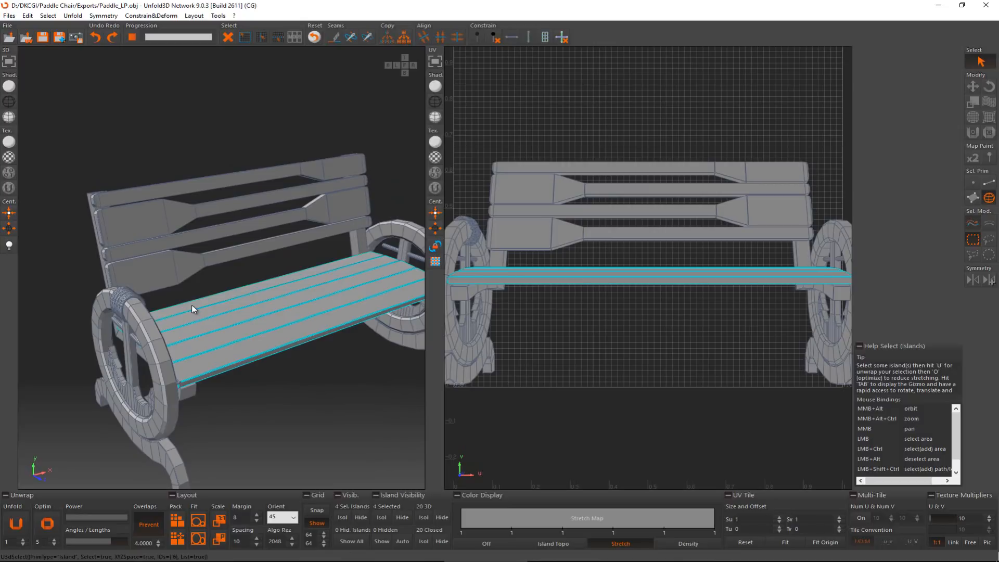
left_click(376, 516)
left_click(254, 400)
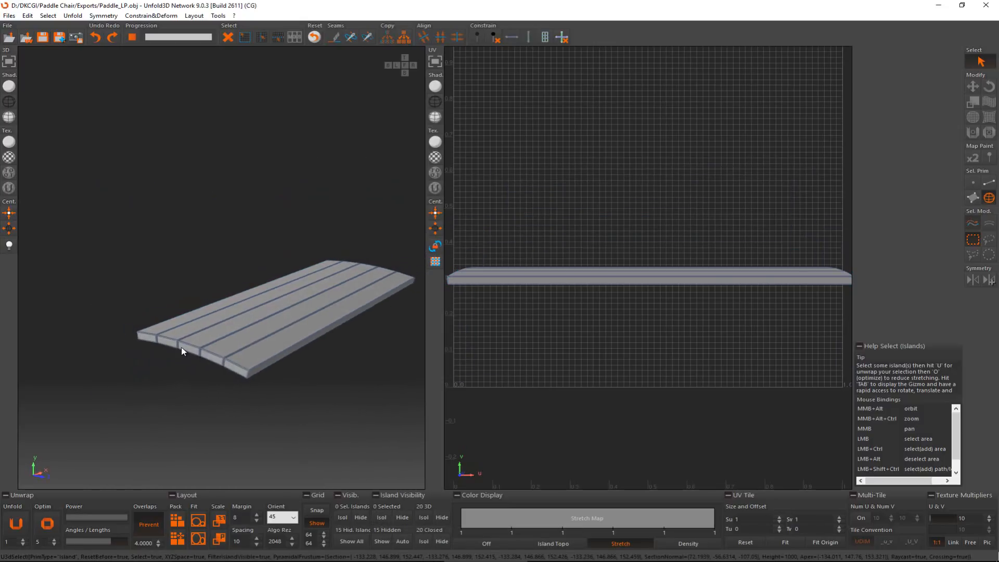
- Select the end-face polygons of all five seat planks at one end of the seat
scroll(182, 349, "up", 3)
key("F3")
scroll(181, 347, "up", 2)
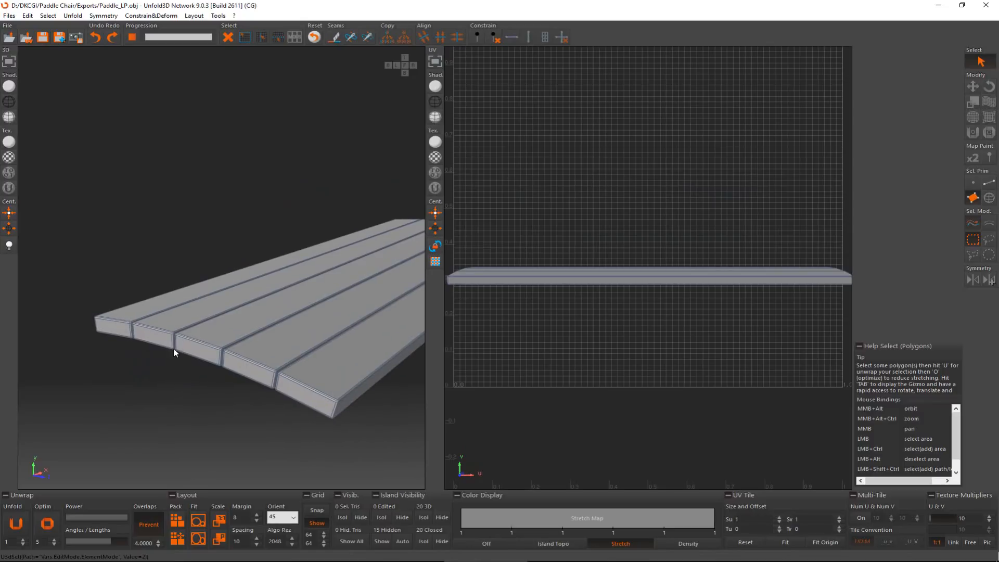
left_click(116, 329)
left_click(150, 336, "ctrl")
left_click(193, 351, "ctrl")
left_click(251, 369, "ctrl")
left_click(299, 397, "ctrl")
- Add the five plank end-face polygons at the opposite end of the seat to the selection
middle_click_drag(345, 397, 201, 359, "alt")
left_click(127, 292, "ctrl")
left_click(185, 279, "ctrl")
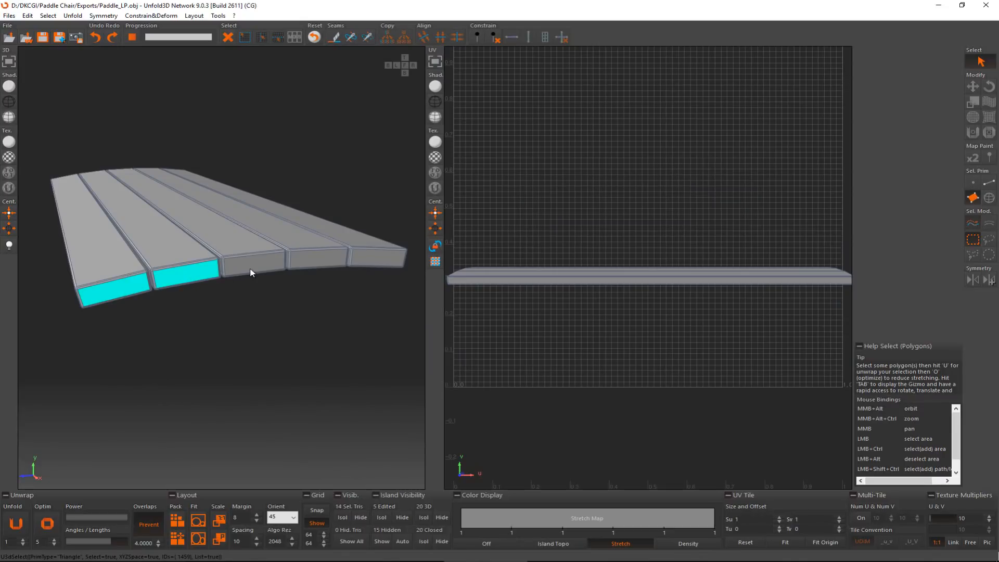
left_click(252, 270, "ctrl")
left_click(311, 265, "ctrl")
left_click(370, 260, "ctrl")
- Grow the end-face selection by one ring of polygons and cut UV seams around its border
scroll(364, 254, "up", 3)
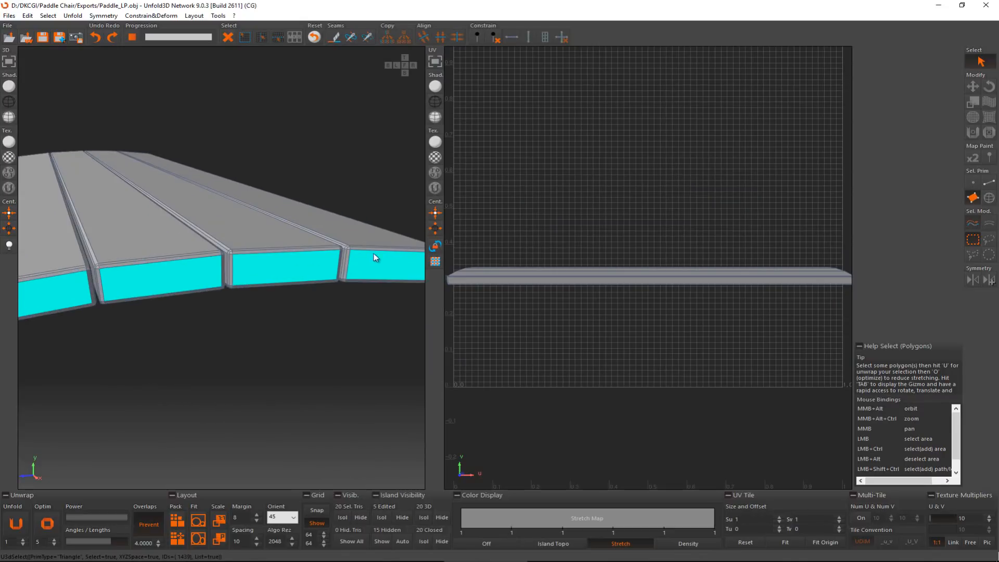
scroll(367, 256, "up", 4)
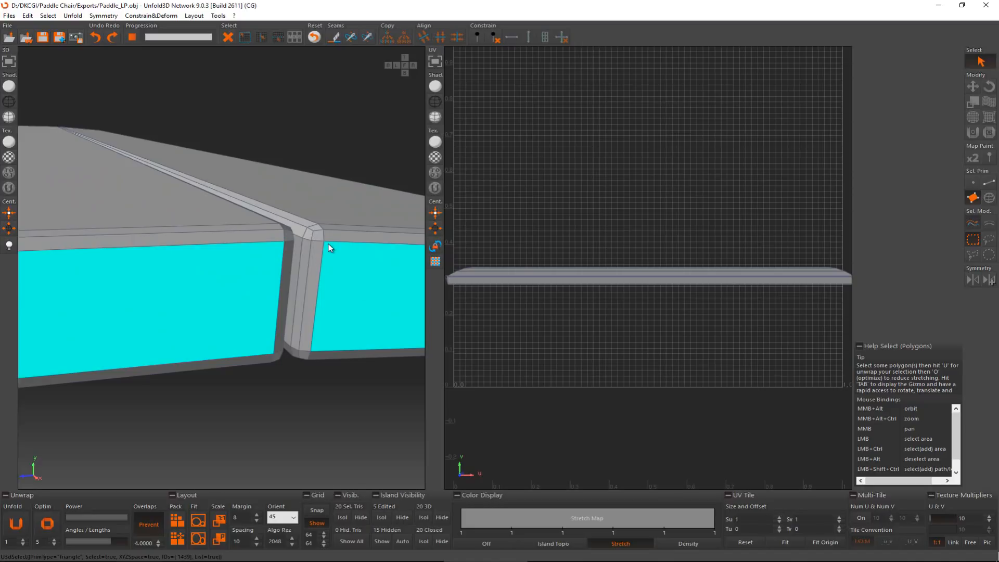
key("plus")
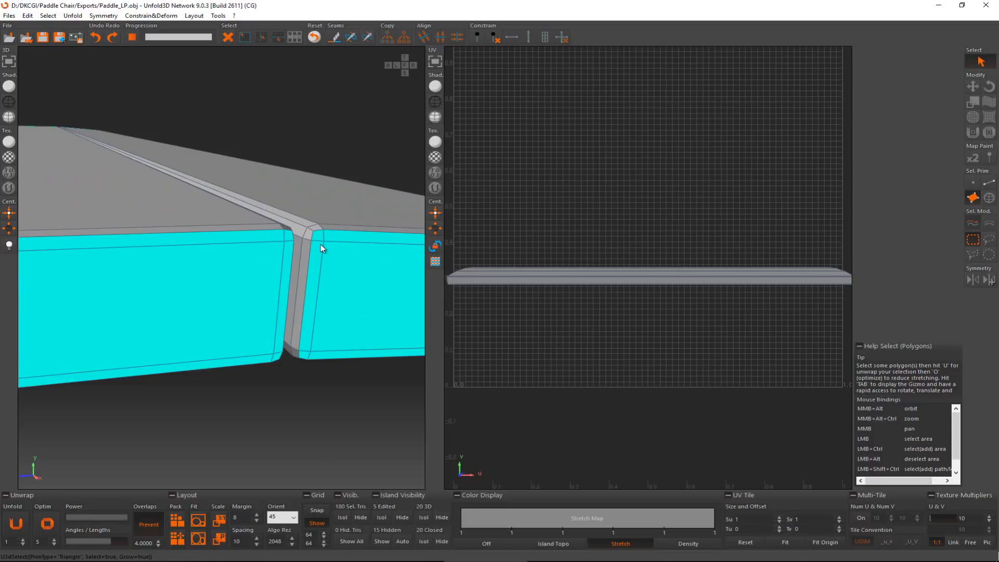
scroll(320, 244, "down", 6)
middle_click_drag(324, 252, 176, 282, "alt")
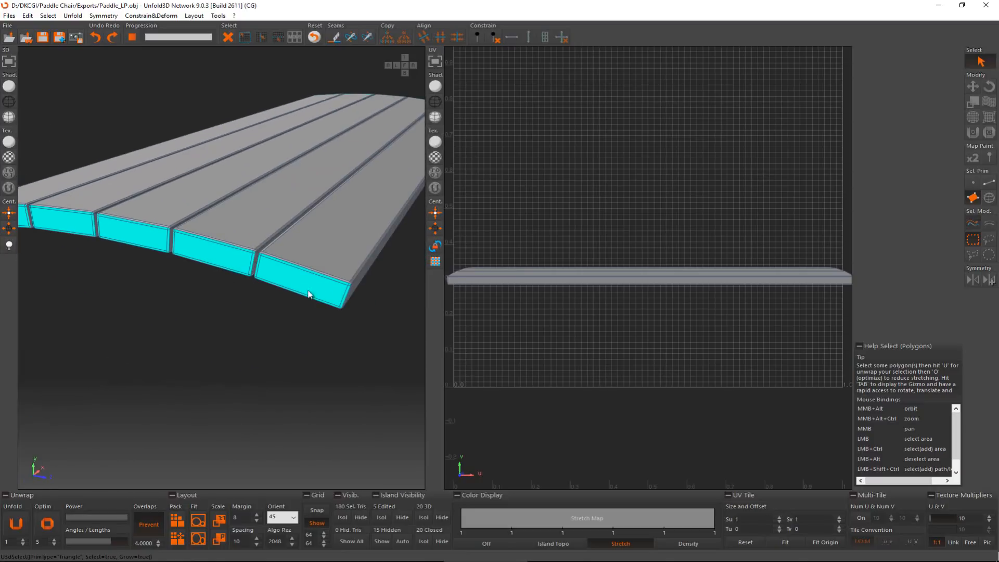
scroll(308, 294, "up", 4)
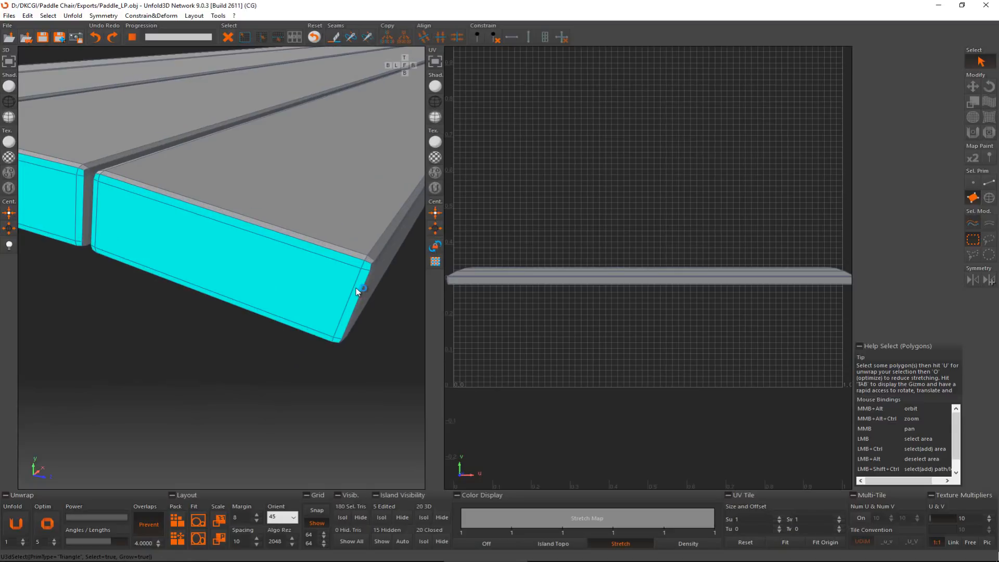
key("c")
- Select one lower lengthwise edge on each of the five seat planks and cut these edges as UV seams
middle_click_drag(223, 273, 370, 185, "alt")
key("F2")
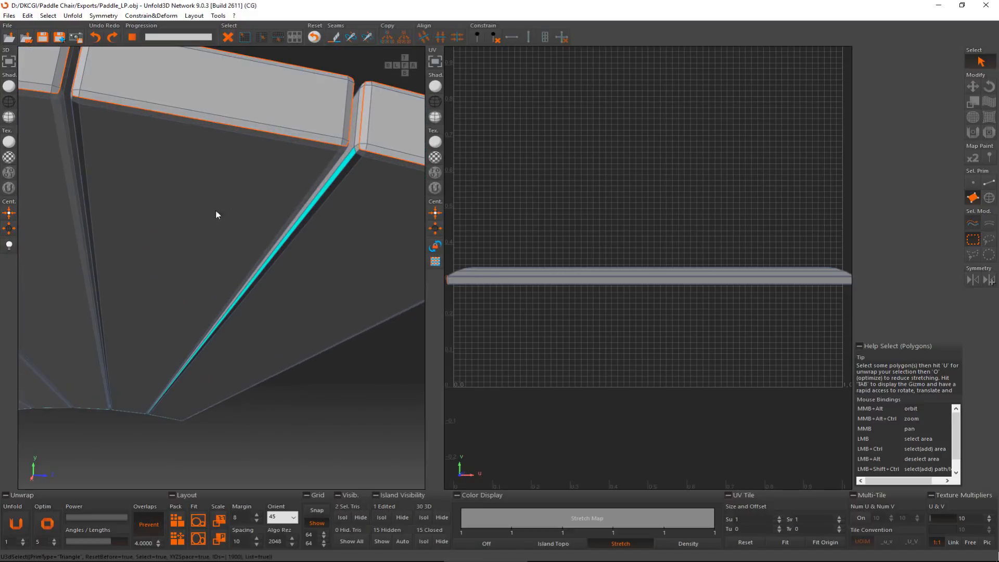
left_click(357, 163)
middle_click_drag(355, 164, 235, 191, "alt")
middle_click_drag(407, 150, 387, 160, "alt")
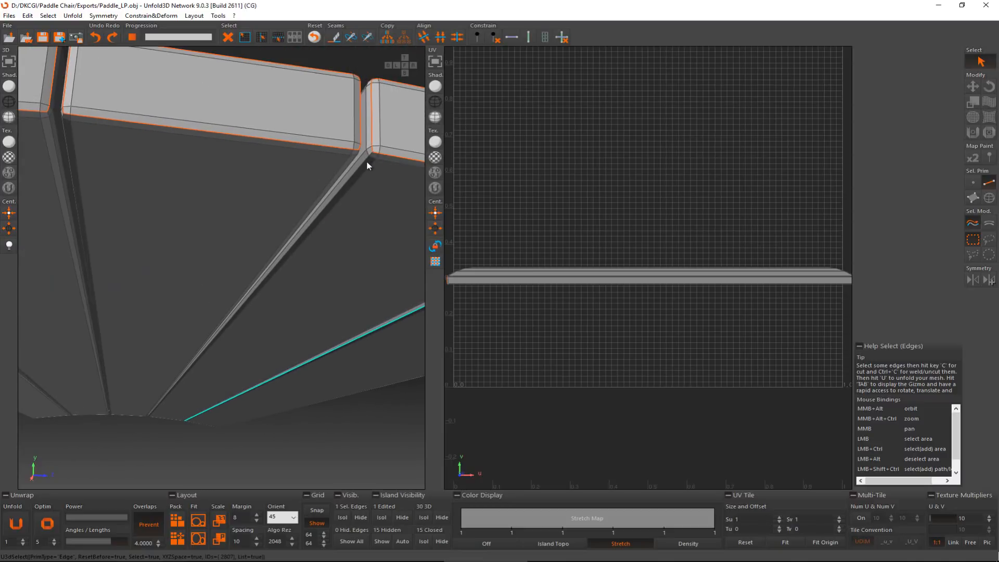
left_click(367, 163)
mouse_move(295, 174)
middle_mouse_down("alt")
mouse_move(247, 176)
mouse_move(342, 159)
mouse_move(221, 179)
mouse_move(312, 171)
middle_mouse_up("alt")
left_click(342, 154)
left_click(333, 169)
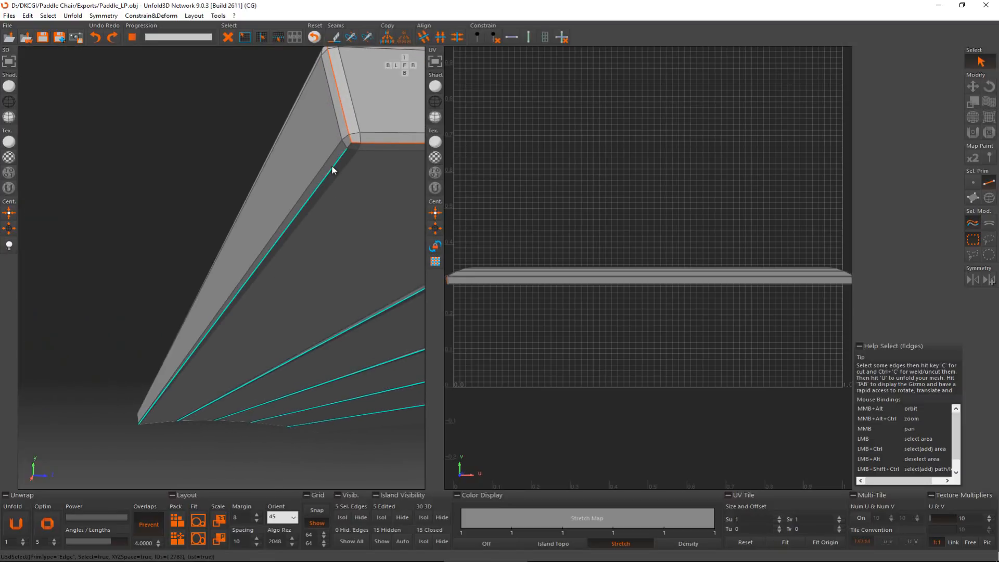
double_click(321, 167)
key("c")
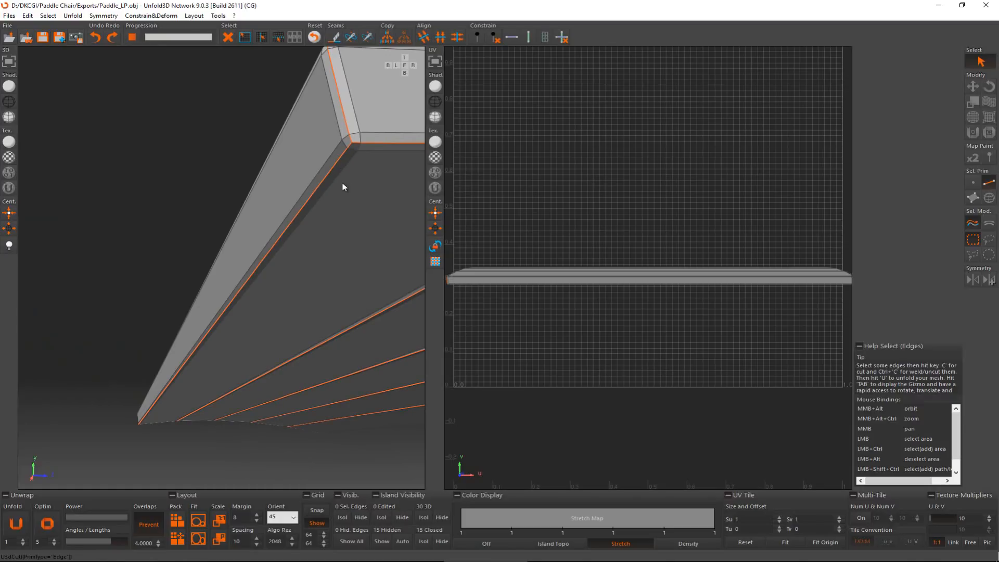
- Unfold the cut seat planks into flat UV islands
middle_click_drag(342, 182, 233, 266, "alt")
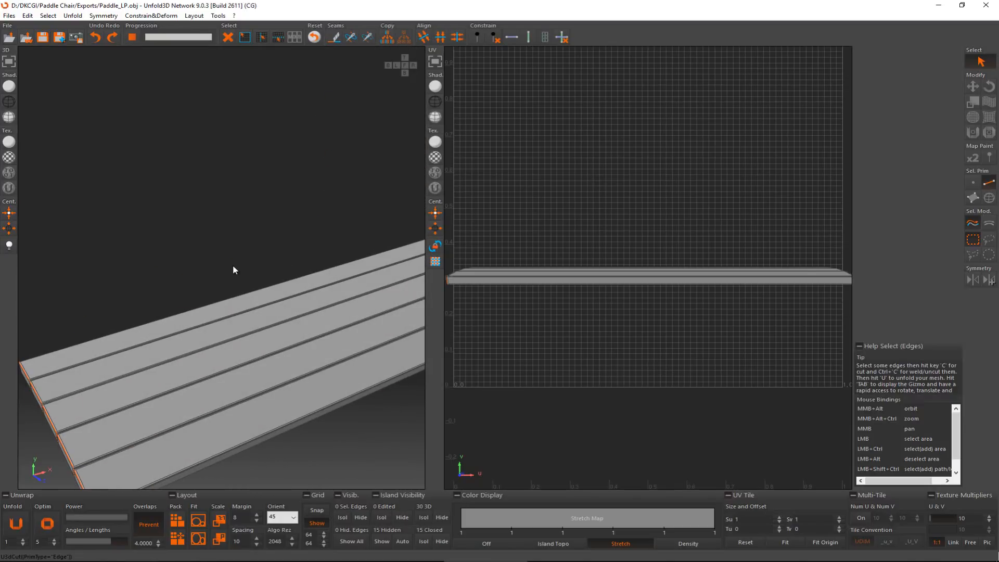
left_click(22, 517)
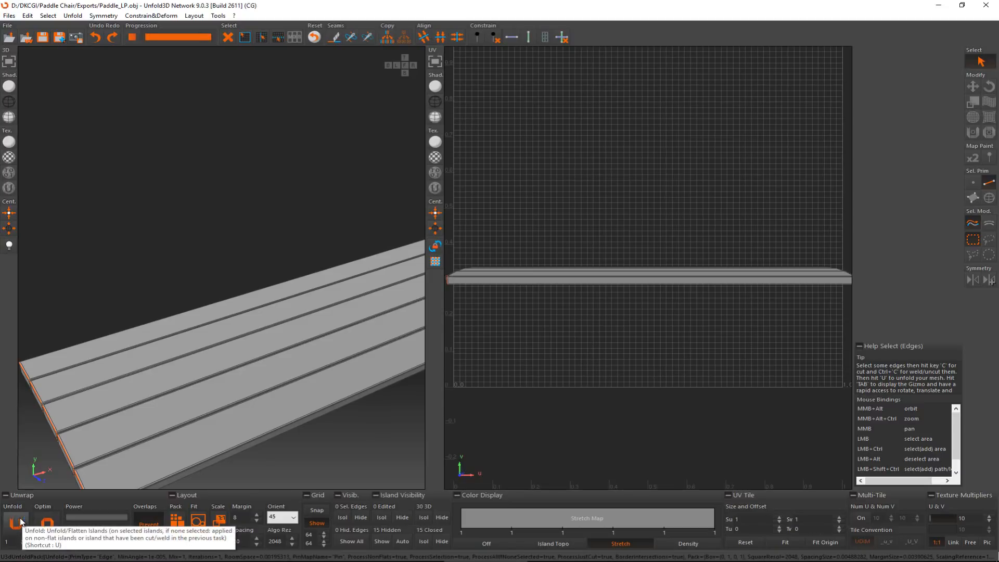
scroll(580, 225, "down", 2)
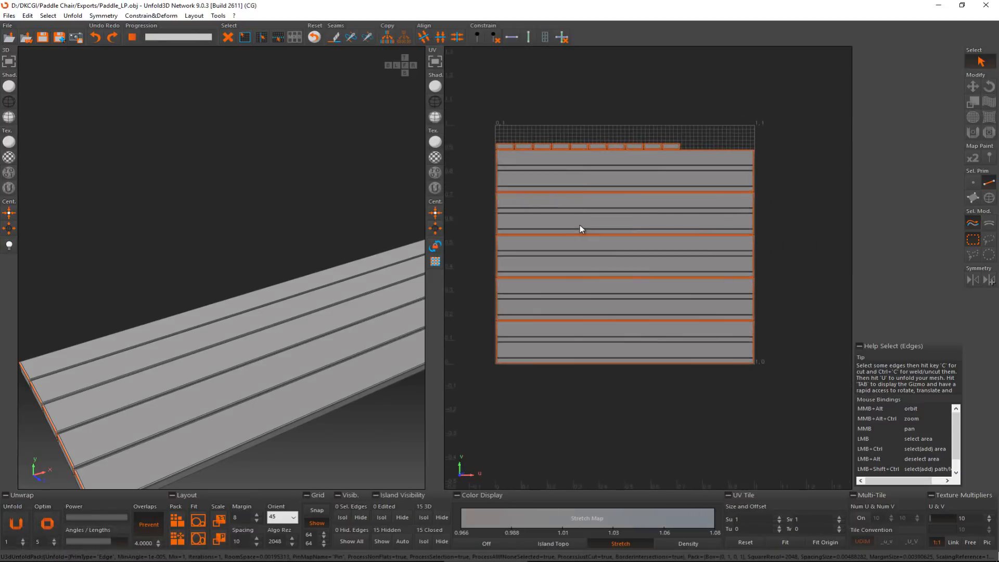
middle_click_drag(243, 313, 282, 361, "alt")
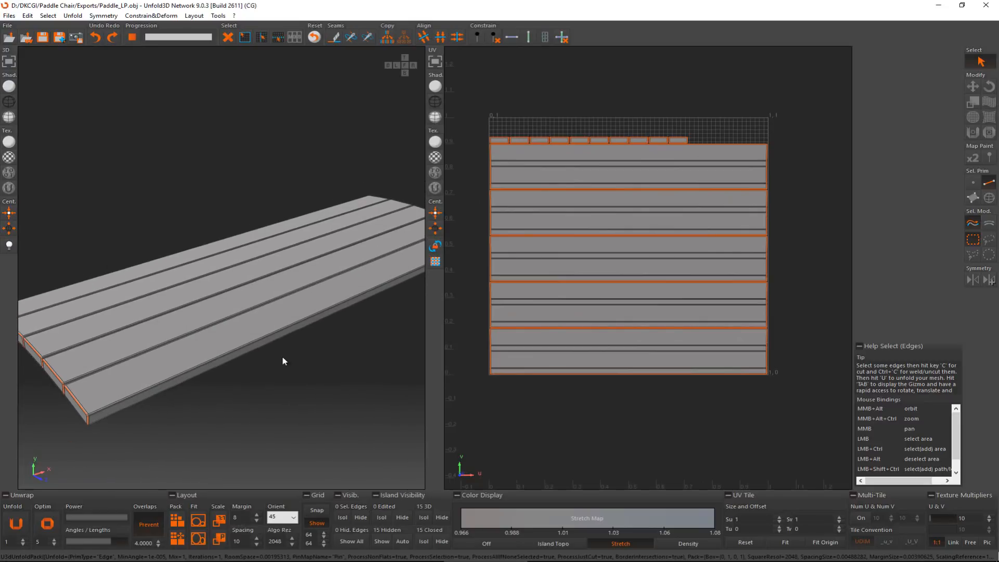
- Show all islands of the bench, isolate the four backrest slats and clear the selection
left_click(381, 541)
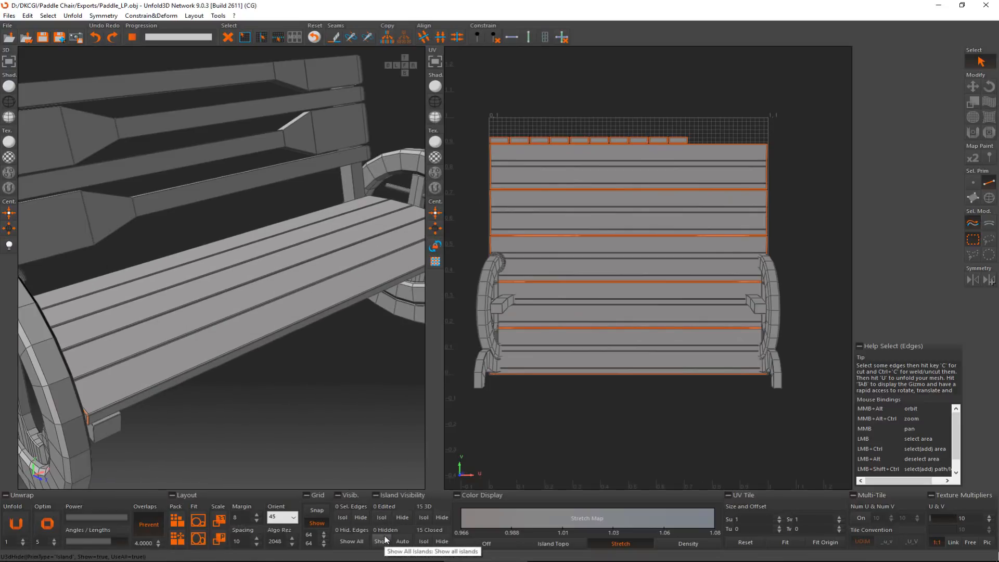
scroll(253, 286, "down", 5)
middle_click_drag(252, 285, 166, 293, "alt")
key("F4")
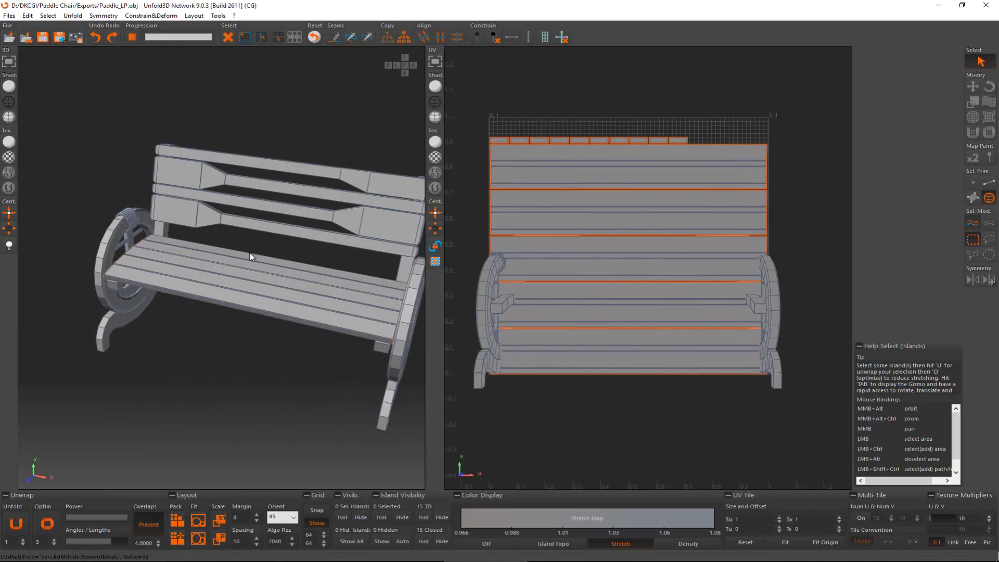
left_click_drag(303, 231, 303, 233)
middle_click_drag(301, 239, 284, 229, "alt")
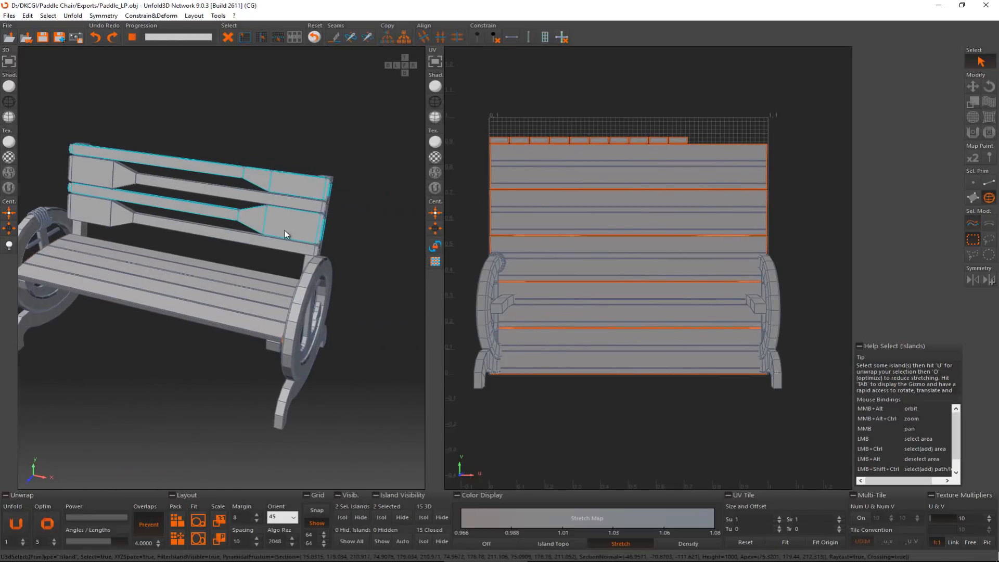
left_click(264, 244, "ctrl")
middle_click_drag(150, 208, 333, 436, "alt")
left_click(381, 517)
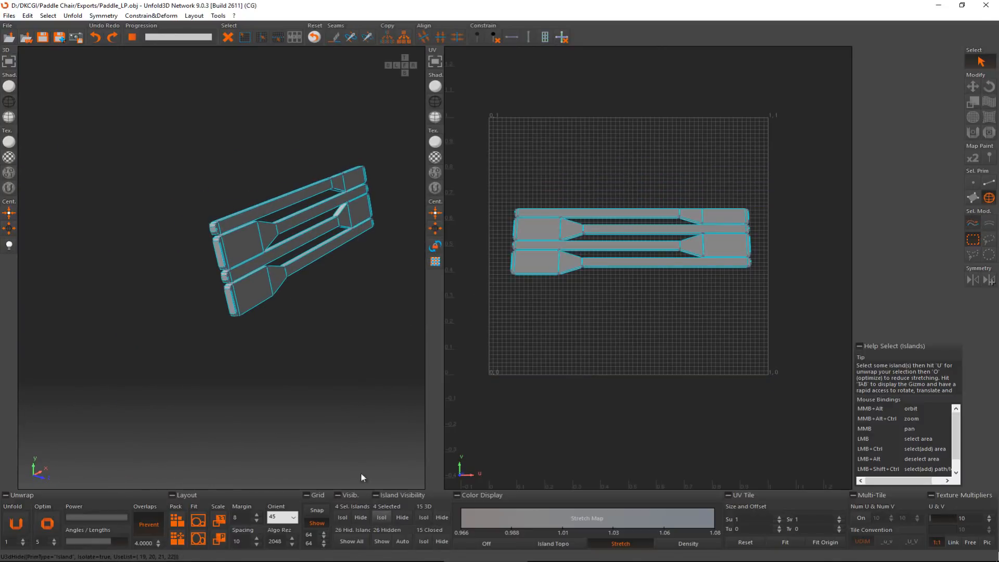
left_click(297, 324)
- Select one end bevel edge on both the front and back sides of the two upper backrest slats
scroll(221, 242, "up", 10)
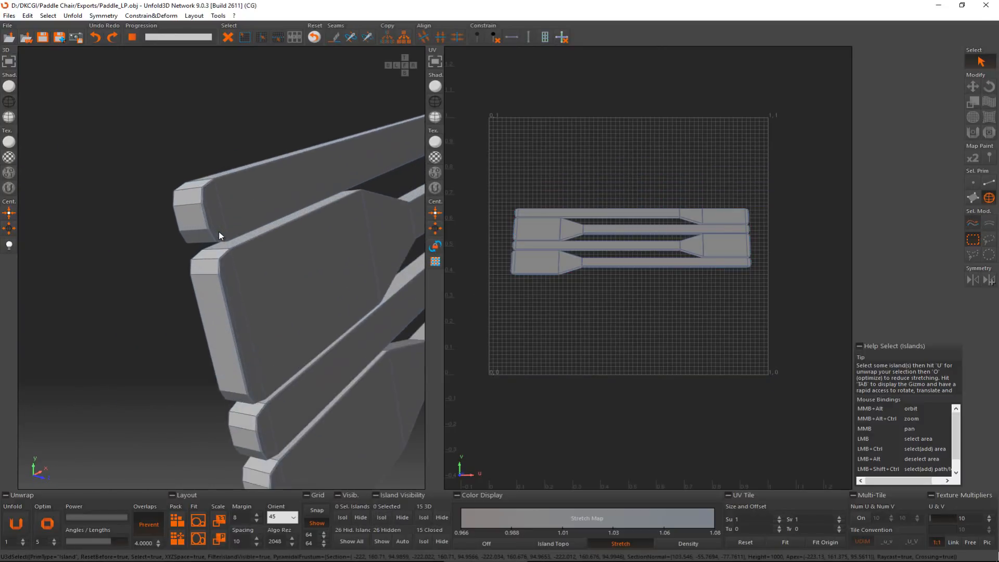
key("F2")
left_click(193, 176)
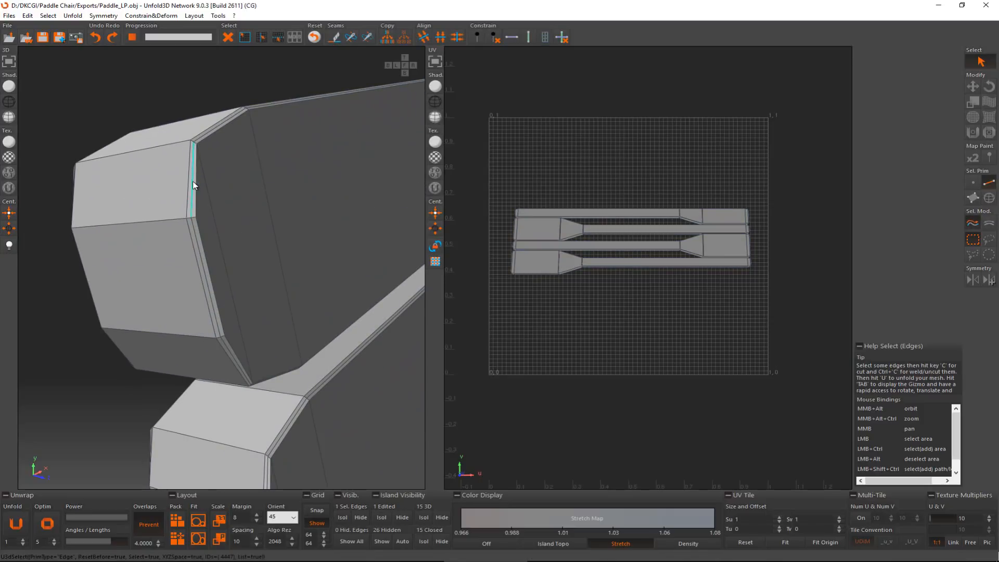
scroll(207, 203, "down", 5)
middle_click_drag(209, 204, 315, 177, "alt")
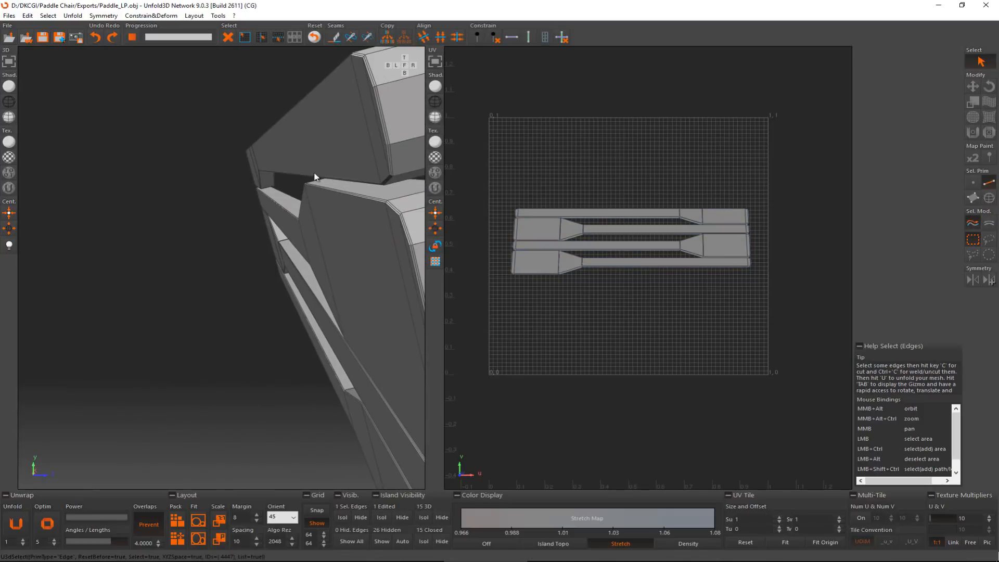
left_click(381, 115)
middle_click_drag(380, 116, 140, 225, "alt")
left_click(349, 221)
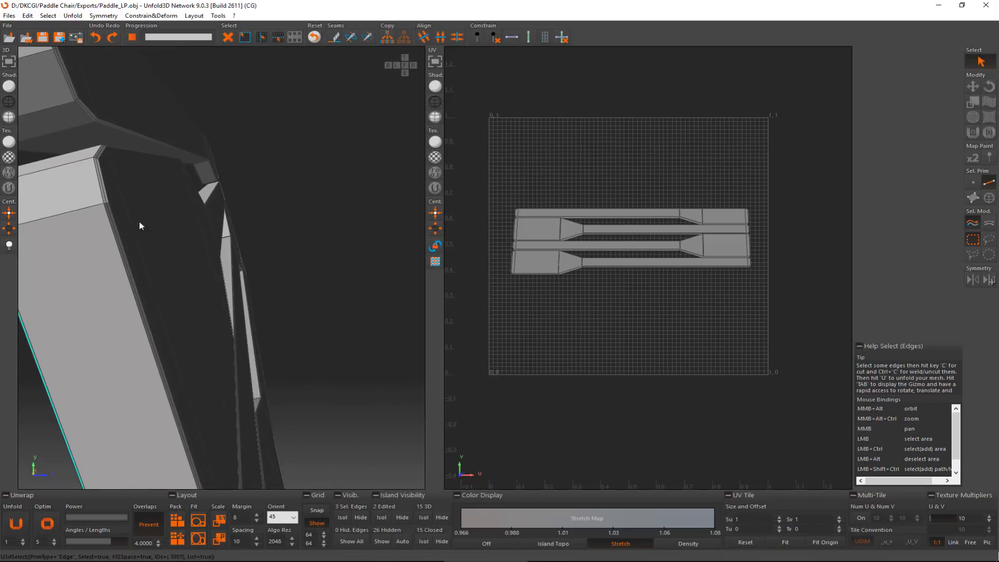
left_click(110, 216)
middle_click_drag(162, 314, 148, 255, "alt")
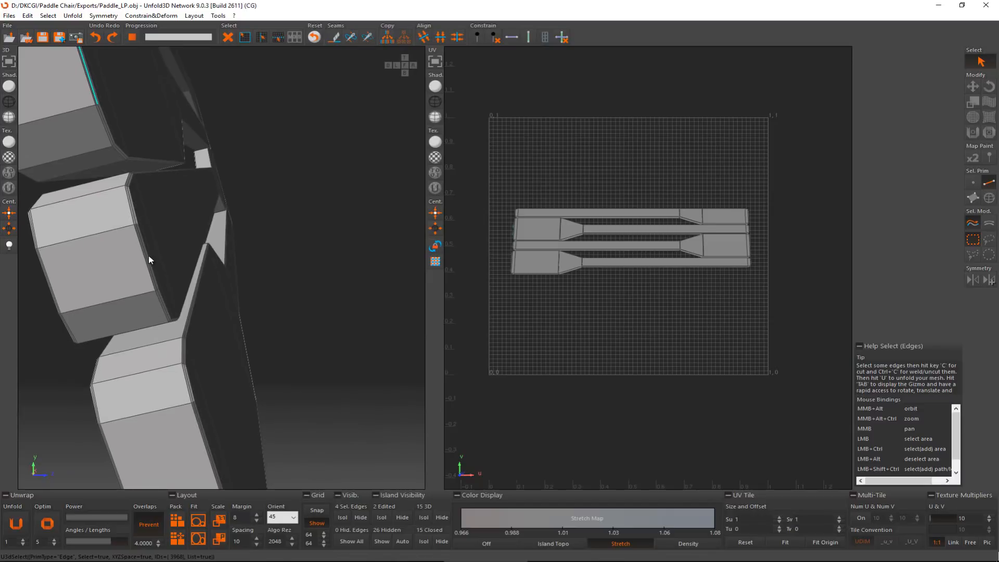
- Add the front and back end bevel edges of the two lower backrest slats to the edge selection
left_click(145, 254)
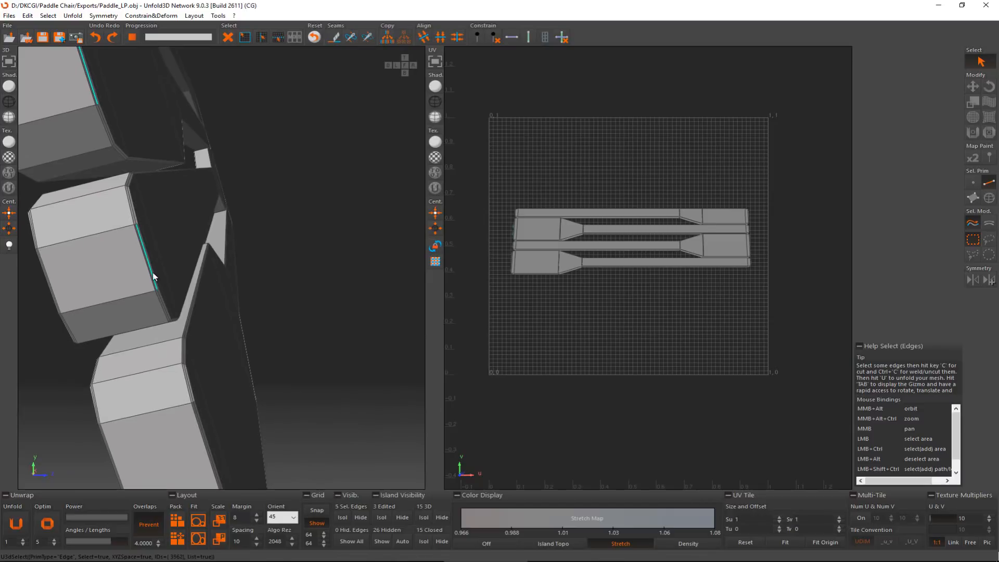
left_click(190, 389, "ctrl")
scroll(190, 390, "down", 3)
middle_click_drag(191, 391, 368, 351, "alt")
scroll(357, 252, "up", 3)
left_click(350, 254, "ctrl")
left_click(363, 356, "ctrl")
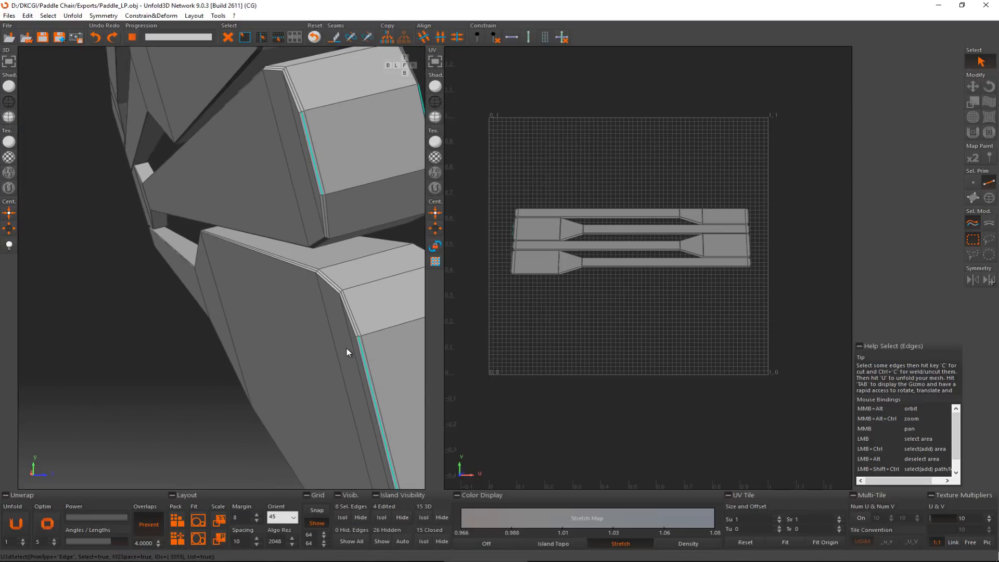
- Extend the selected bevel edges to full edge loops around the backrest slats and cut them as UV seams
key("l")
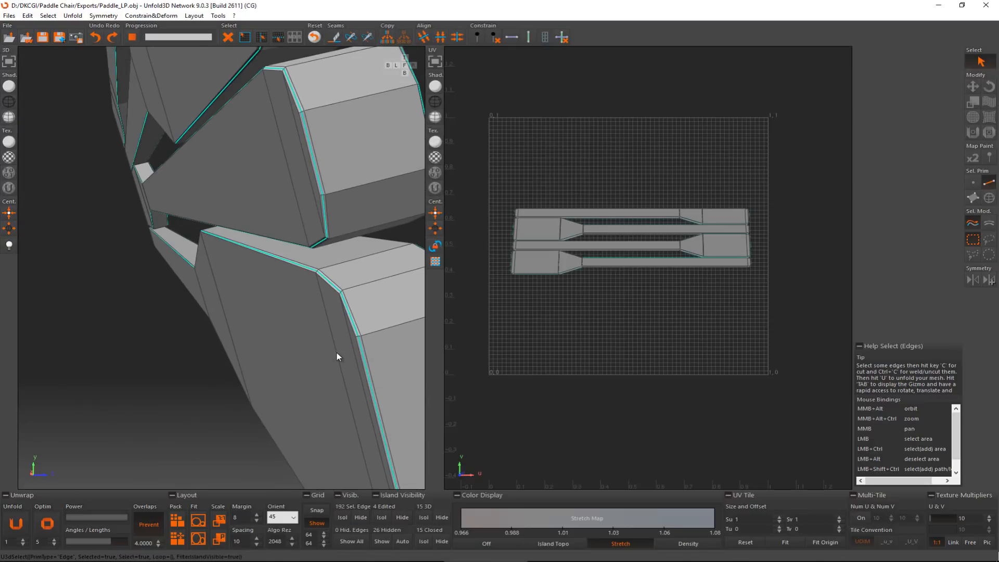
scroll(333, 348, "down", 5)
middle_click_drag(333, 351, 208, 272, "alt")
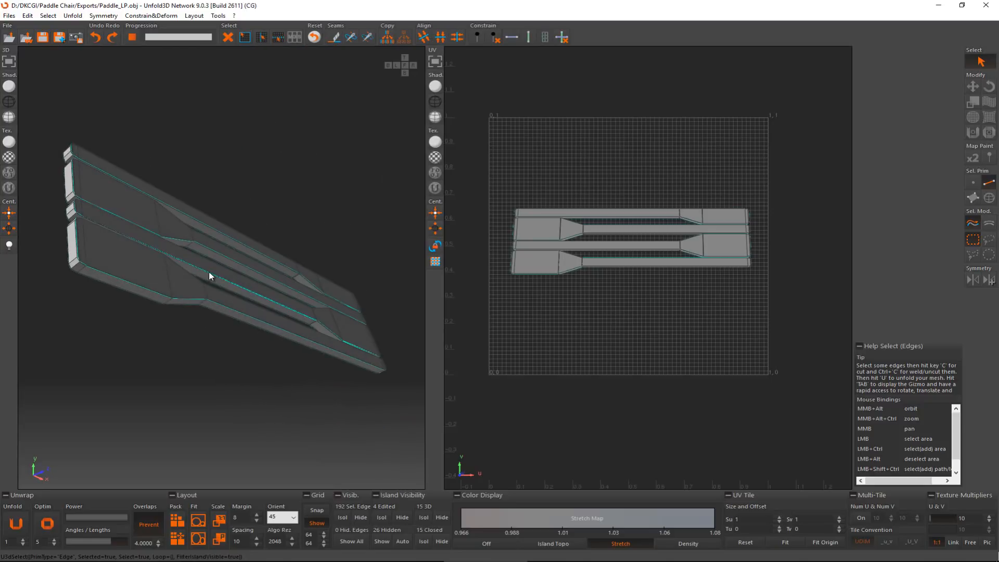
key("c")
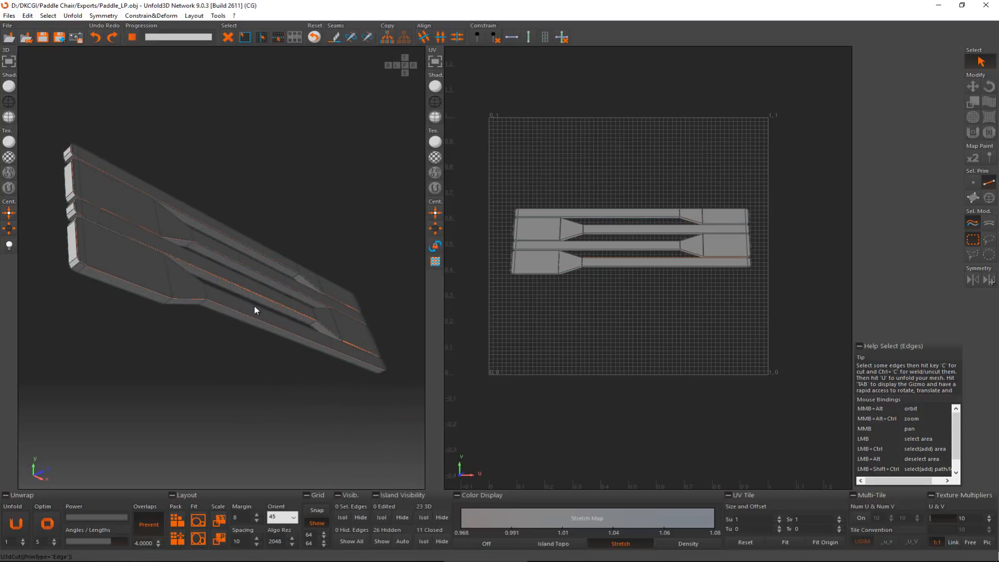
middle_click_drag(254, 305, 230, 373, "alt")
scroll(226, 372, "up", 4)
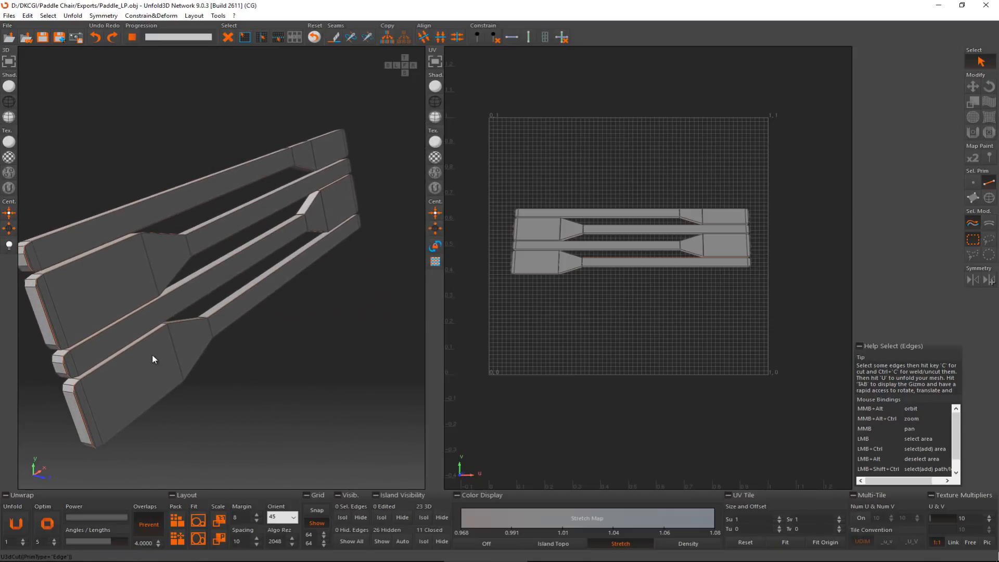
middle_click_drag(161, 373, 61, 395, "alt")
scroll(191, 250, "up", 10)
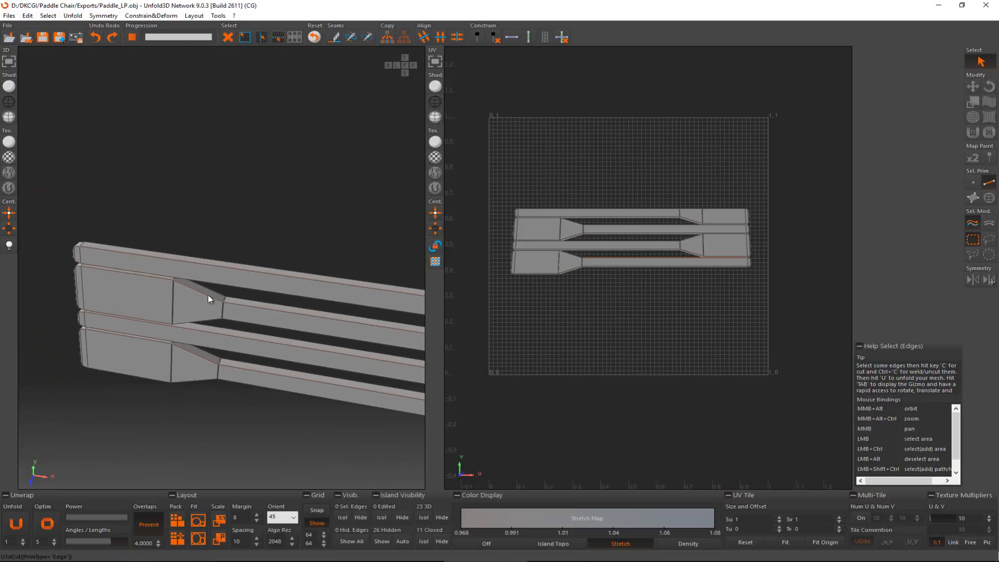
scroll(228, 304, "up", 4)
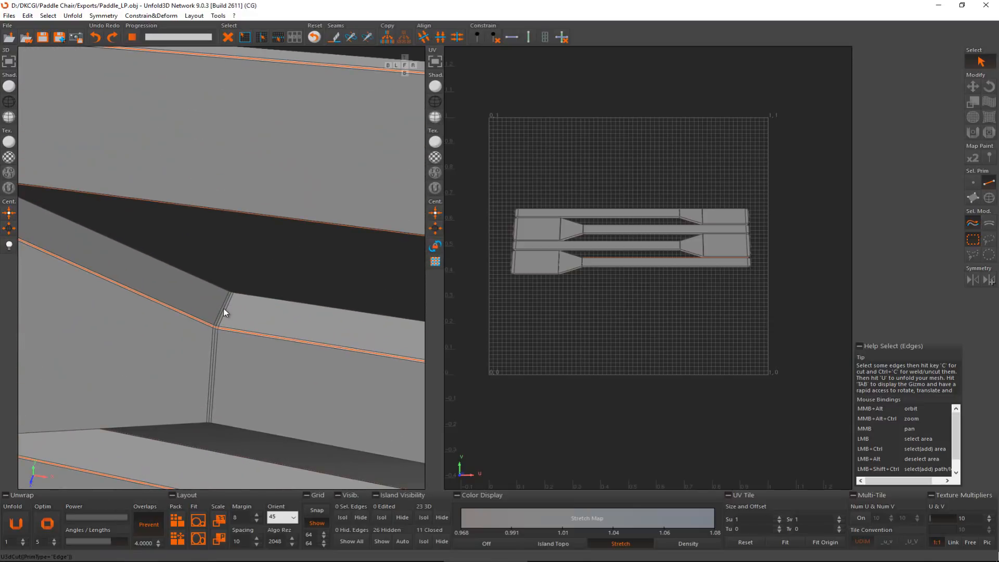
left_click(223, 308)
middle_click_drag(215, 367, 204, 289, "alt")
key("ctrl+z")
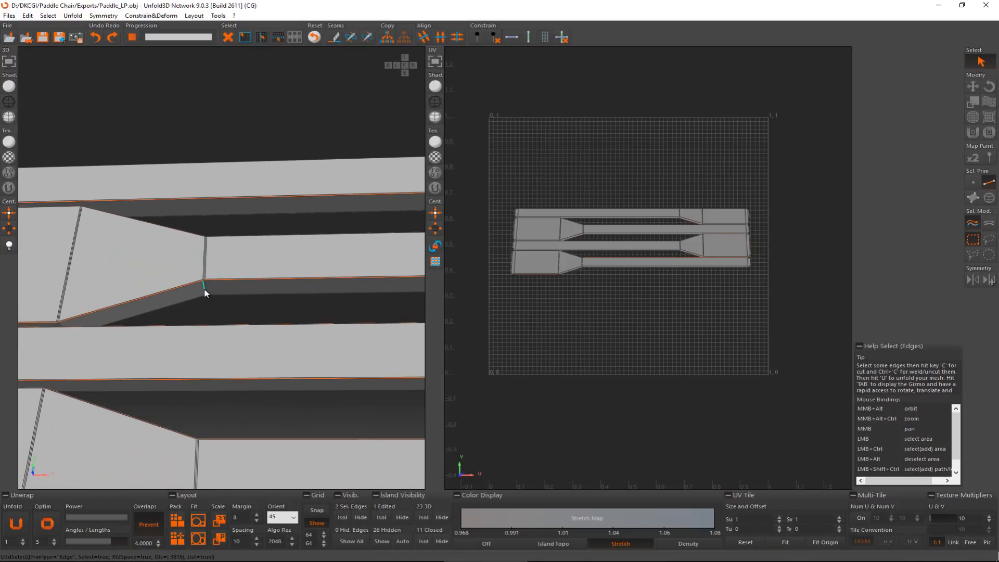
- Select the crosswise underside edges at the neck bend of the second and bottom backrest slats and cut them as seams
scroll(205, 287, "up", 3)
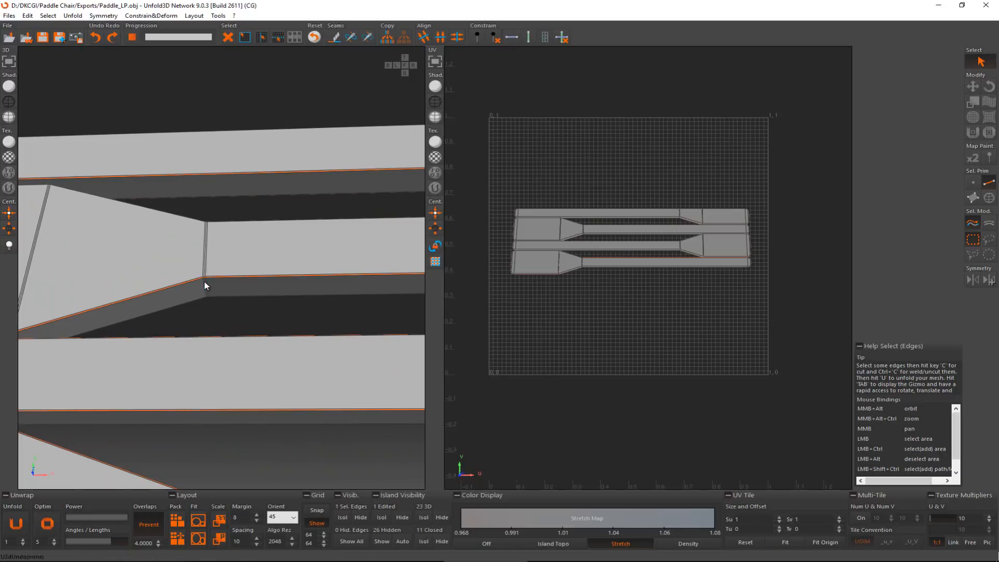
middle_click_drag(206, 301, 220, 285, "alt")
left_click(232, 183, "ctrl")
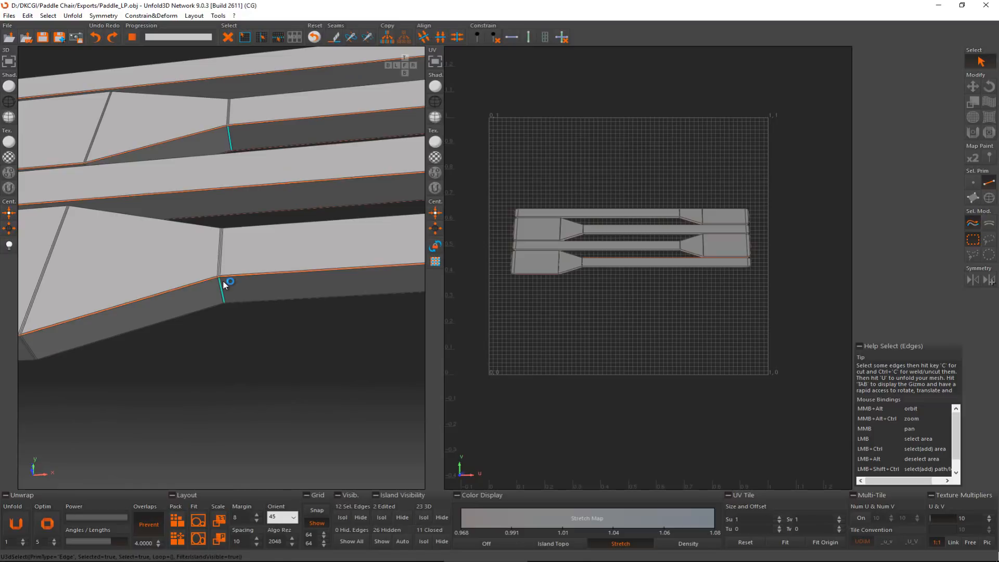
key("c")
scroll(224, 284, "down", 5)
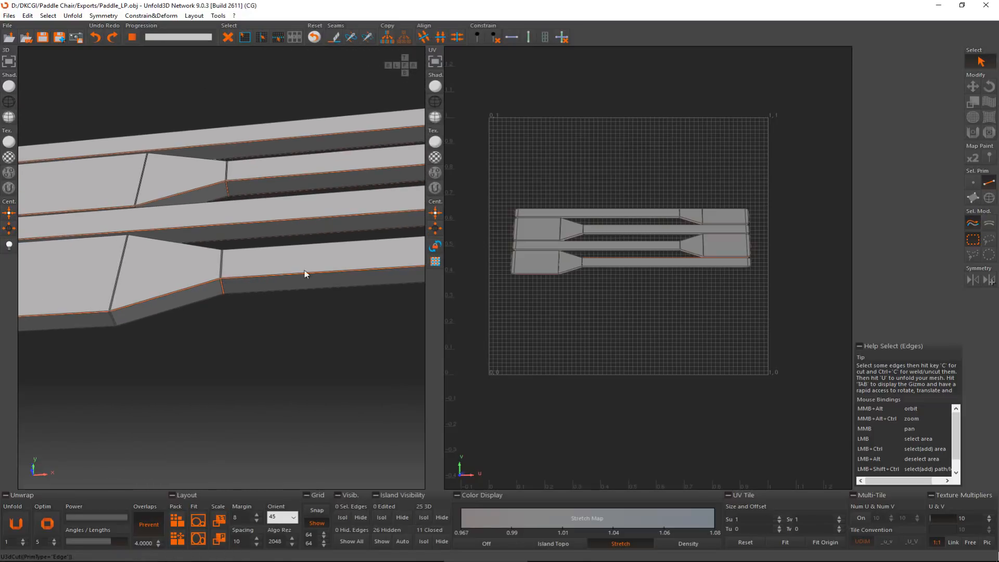
- Select the crosswise edge on the narrow side at the neck bend of a backrest slat tapering at the opposite end
middle_click_drag(315, 262, 122, 277)
middle_click_drag(364, 275, 252, 276)
scroll(239, 252, "up", 5)
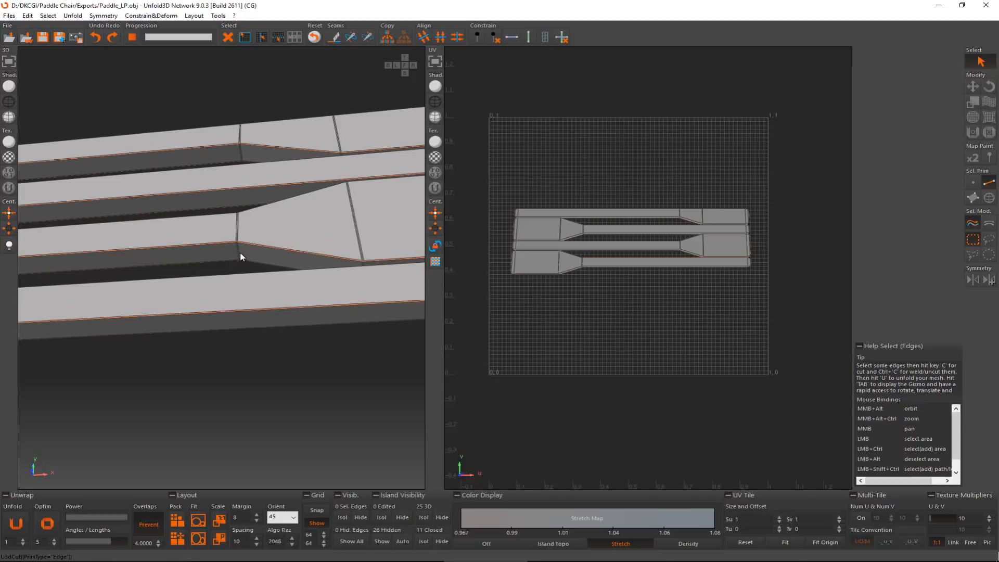
scroll(239, 251, "up", 2)
left_click(239, 252)
middle_click_drag(239, 236, 241, 488, "alt")
scroll(224, 289, "up", 3)
middle_click_drag(228, 290, 219, 268, "alt")
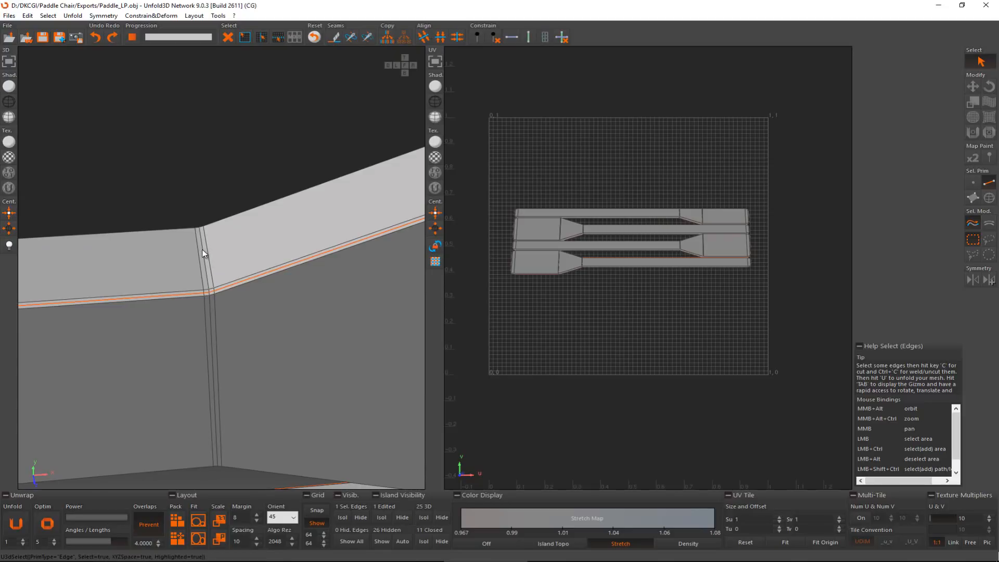
left_click(202, 249, "ctrl")
- Add the matching neck-bend edges on the other slat that tapers at this end and cut the selection as UV seams
middle_click_drag(203, 188, 279, 261)
scroll(210, 298, "down", 3)
left_click(251, 237, "ctrl")
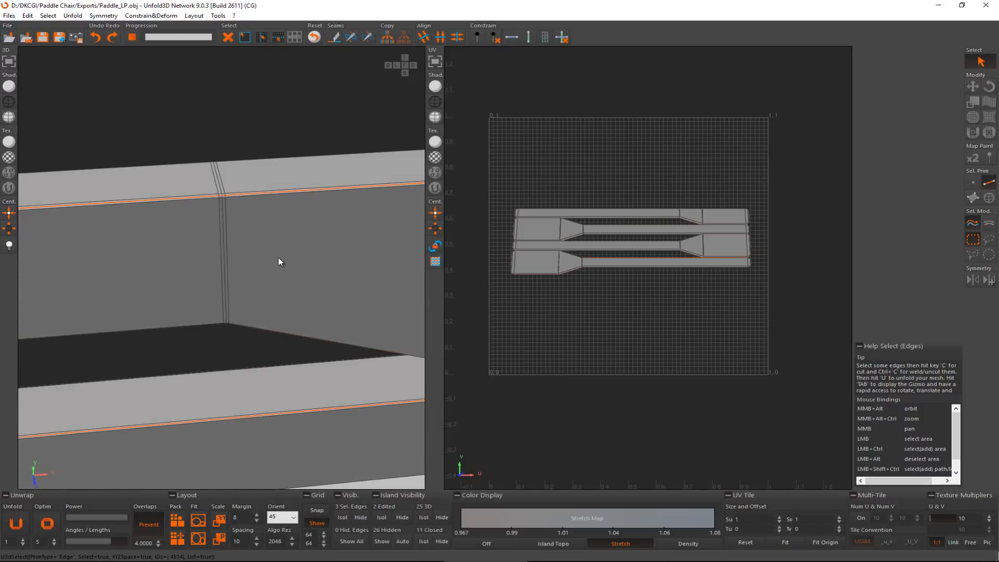
left_click(219, 183, "ctrl")
middle_click_drag(85, 204, 371, 197, "alt")
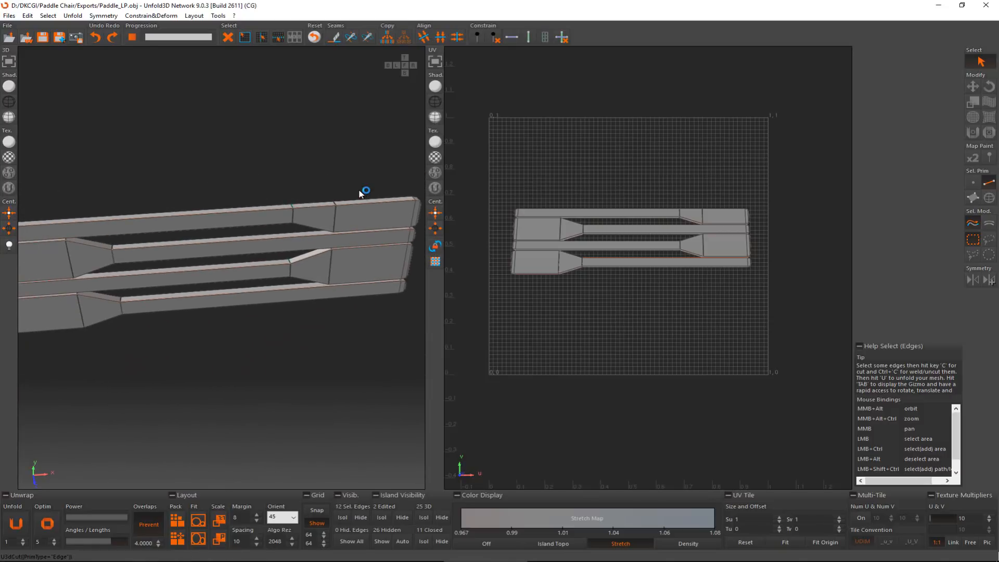
- Unfold the backrest slats into flat UV islands and switch to island selection
left_click(18, 523)
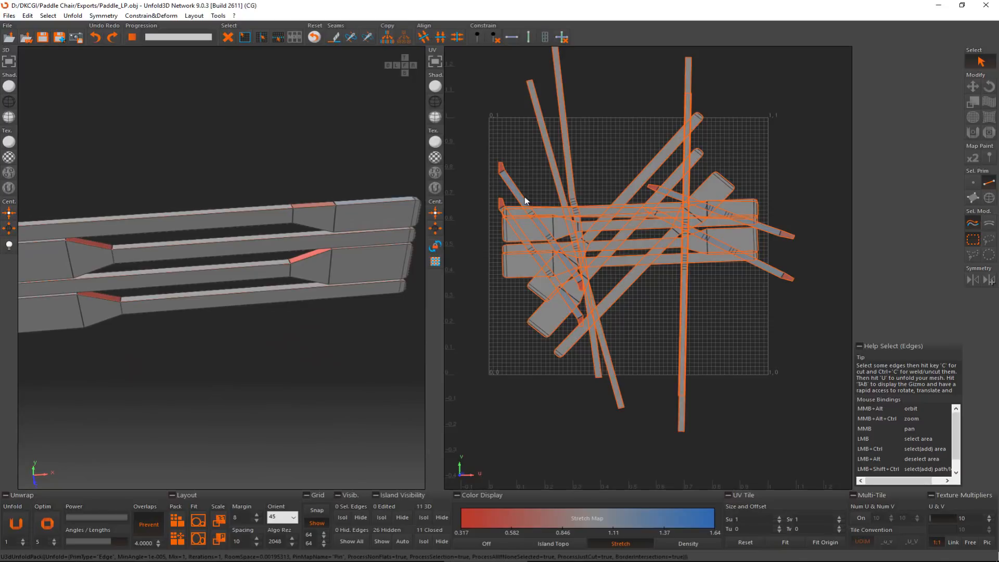
key("F4")
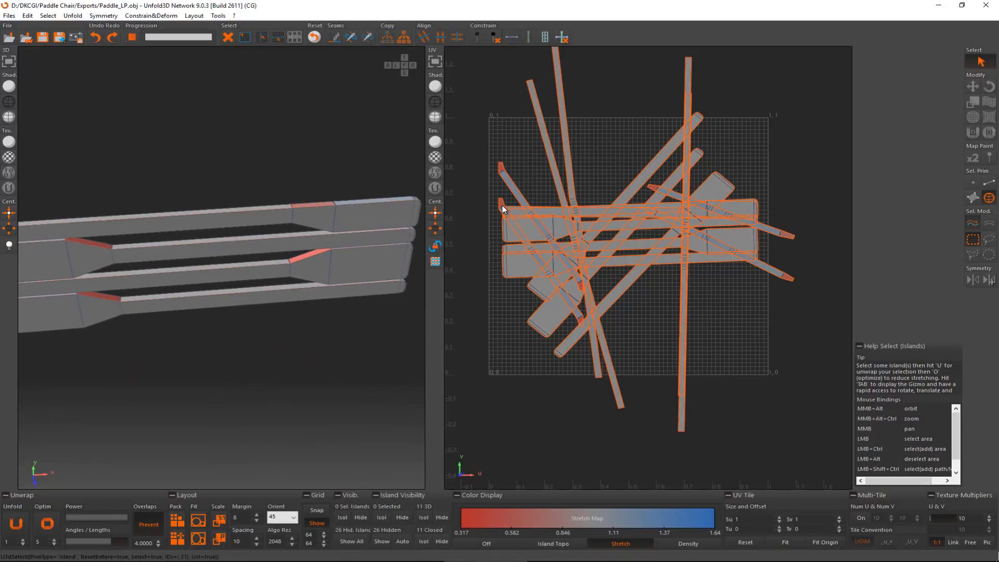
- Move the four short narrow-side strip islands out above the UV tile and optimize them
left_click(501, 205)
left_click(516, 191, "ctrl")
left_click(759, 263, "ctrl")
left_click(771, 234, "ctrl")
middle_click_drag(741, 244, 737, 359)
key("w")
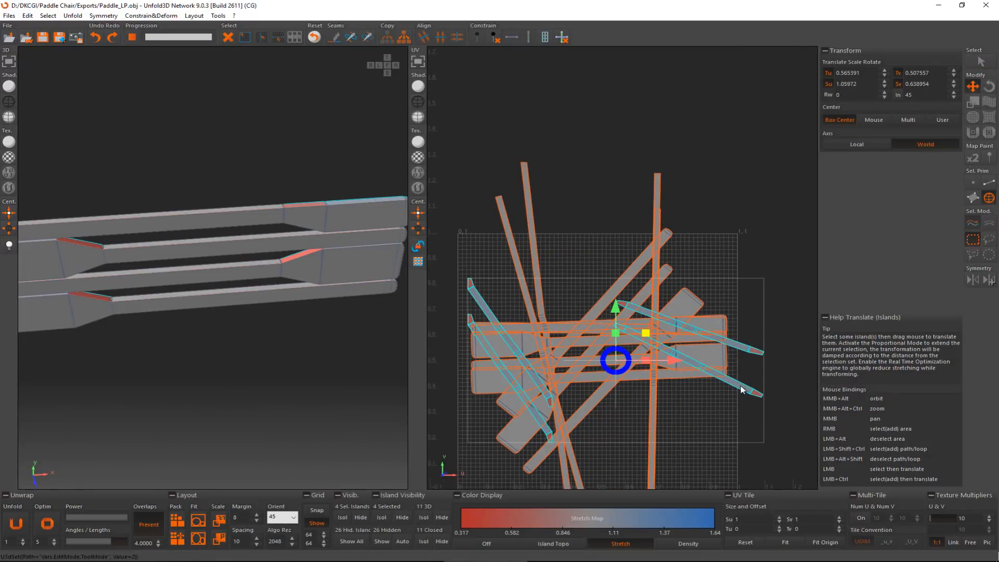
left_click_drag(741, 385, 641, 133)
middle_click_drag(598, 114, 670, 206)
scroll(671, 217, "down", 1)
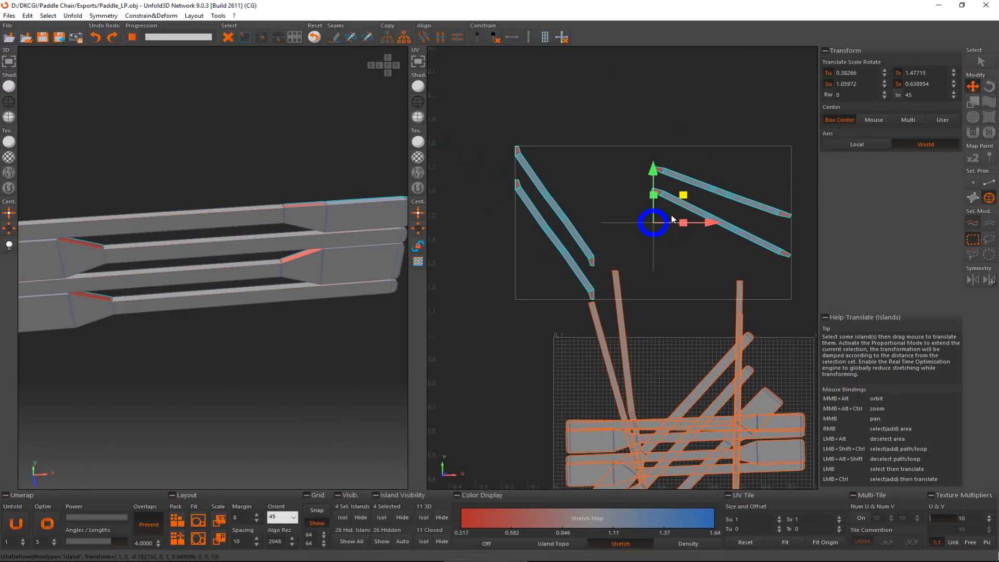
left_click(46, 523)
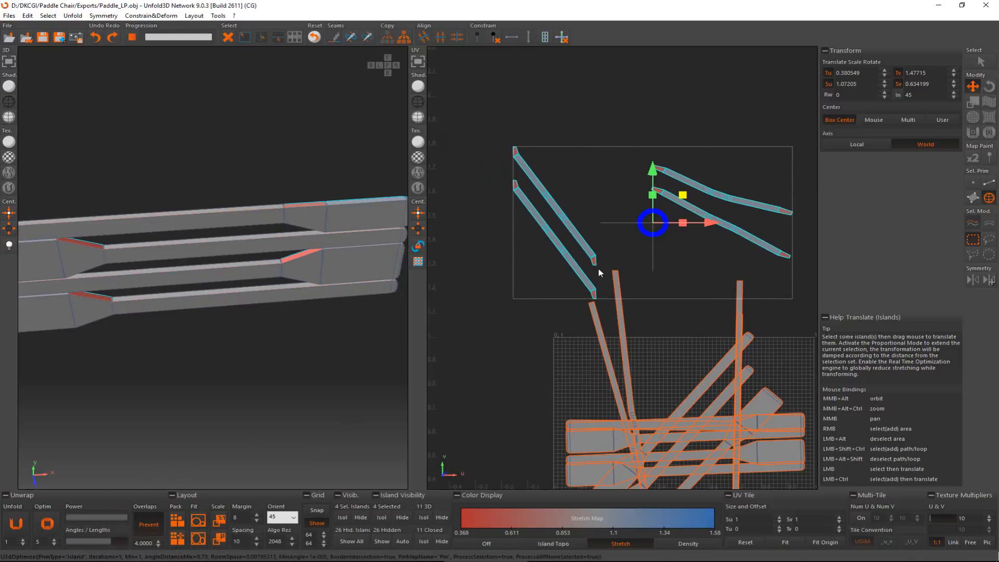
left_click_drag(576, 276, 505, 292)
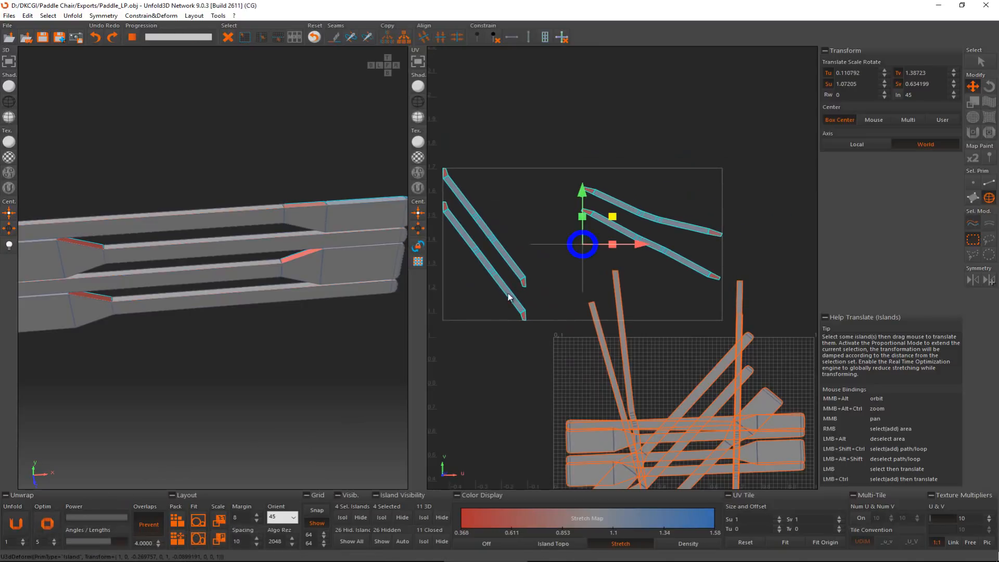
- Rotate the short strip islands to lie roughly horizontal and stack them in separate rows beside the UV tile
key("e")
left_click_drag(651, 281, 670, 239)
middle_click_drag(601, 277, 724, 244)
key("w")
left_click_drag(626, 283, 531, 320)
left_click(571, 245)
key("ctrl+z")
key("e")
left_click_drag(660, 255, 656, 281)
key("w")
left_click_drag(580, 297, 520, 323)
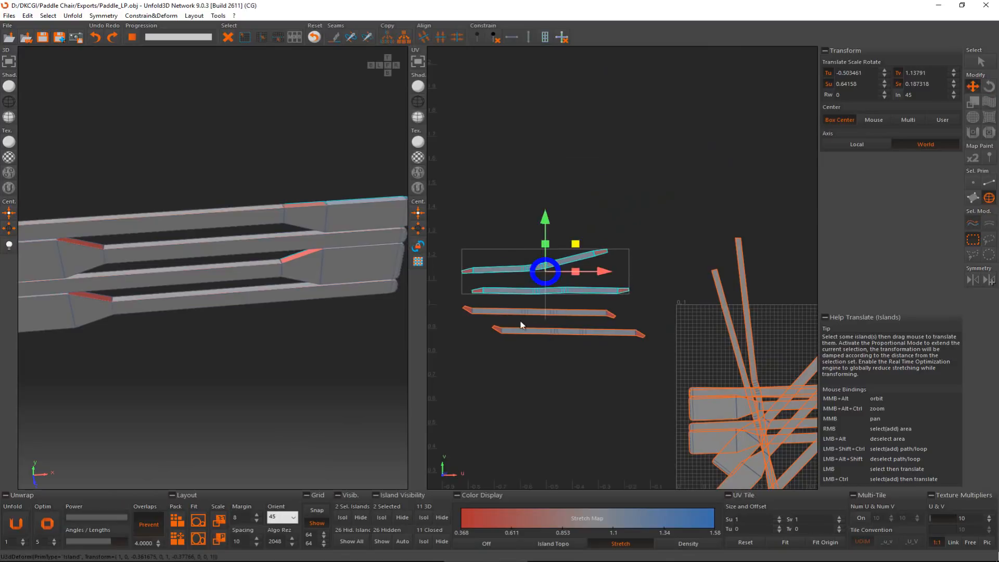
- Apply the Edge Horizontal constraint to all edges of the four short strips and optimize them
left_click(502, 300)
scroll(502, 301, "up", 2)
scroll(503, 301, "up", 2)
key("F2")
left_click_drag(505, 205, 522, 391)
middle_click_drag(504, 325, 527, 311)
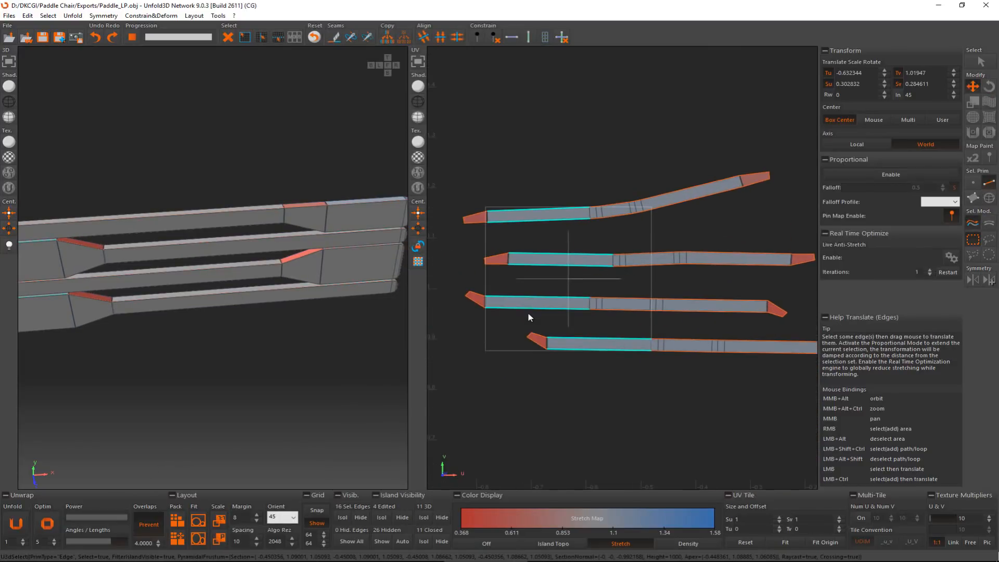
key("ctrl+a")
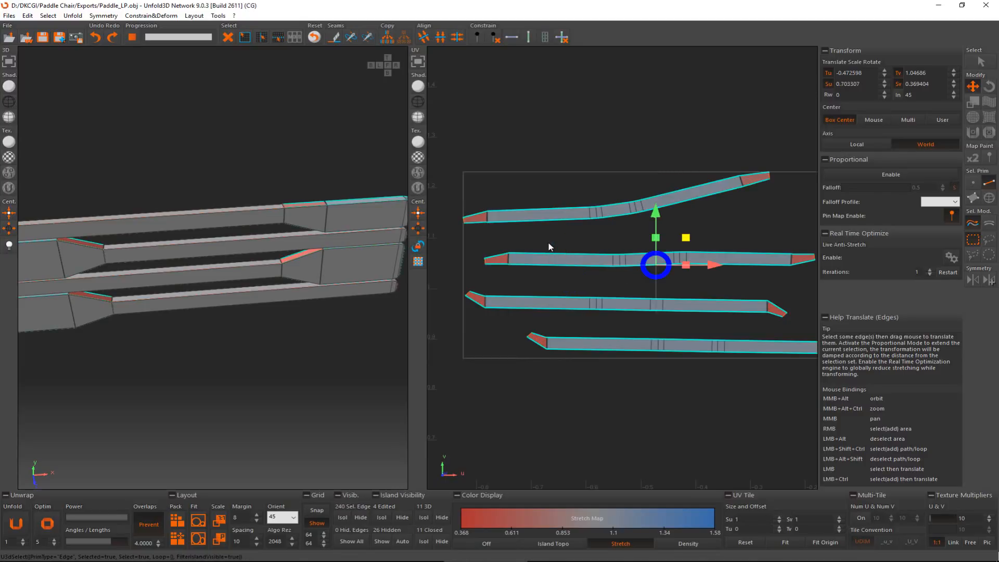
left_click(512, 40)
left_click(38, 522)
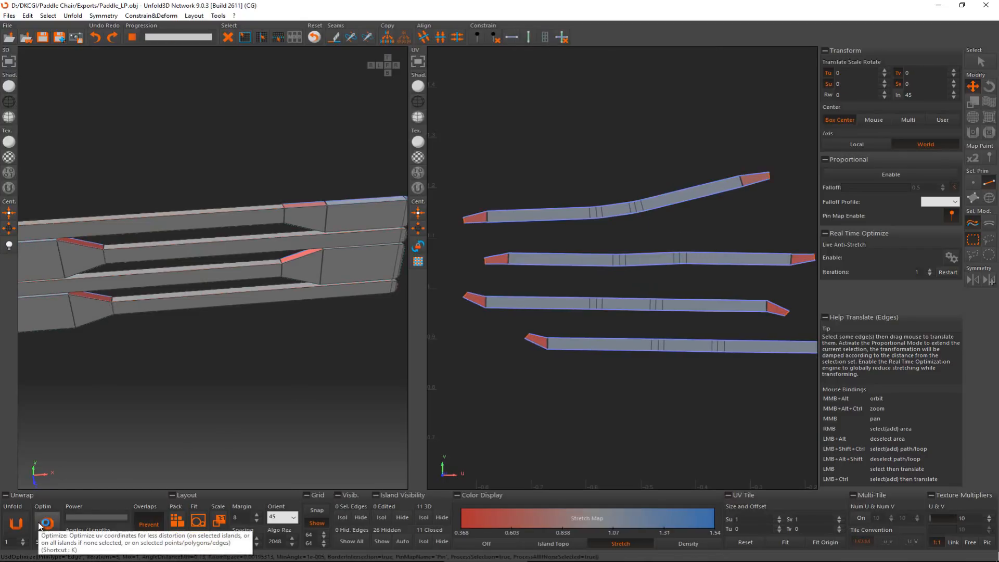
- Try straightening the four short strips with the Optimize and Unfold brushes, and undo the attempt
scroll(591, 261, "down", 3)
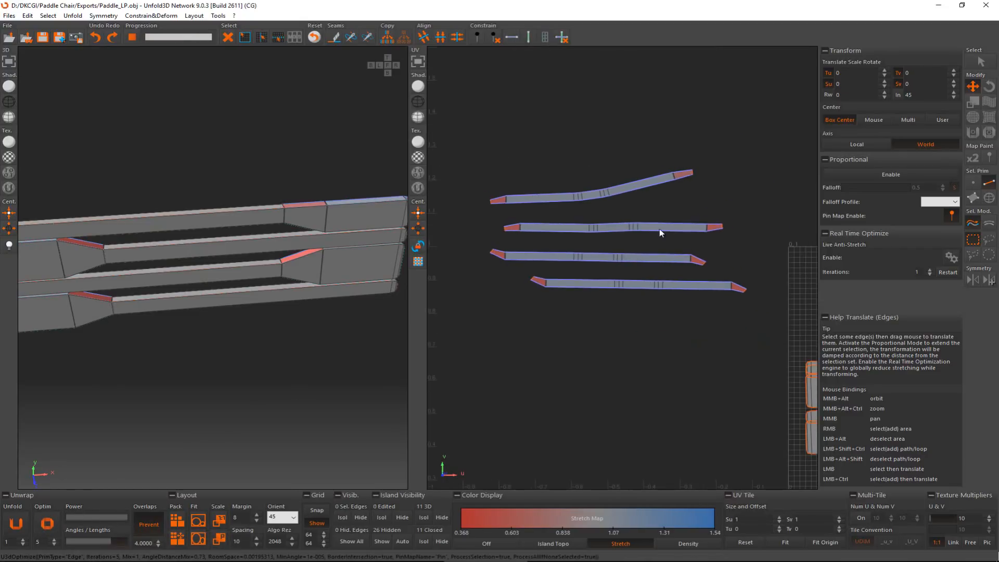
left_click(989, 132)
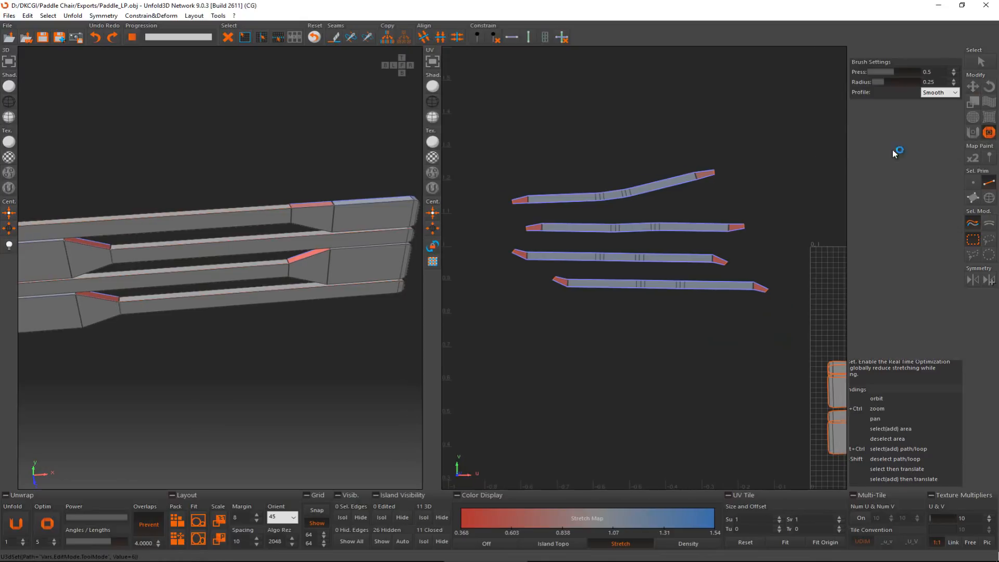
mouse_move(692, 189)
left_mouse_down()
mouse_move(548, 201)
mouse_move(710, 204)
mouse_move(591, 203)
mouse_move(670, 200)
mouse_move(512, 235)
mouse_move(735, 229)
mouse_move(495, 227)
mouse_move(576, 240)
mouse_move(668, 221)
mouse_move(582, 238)
left_mouse_up()
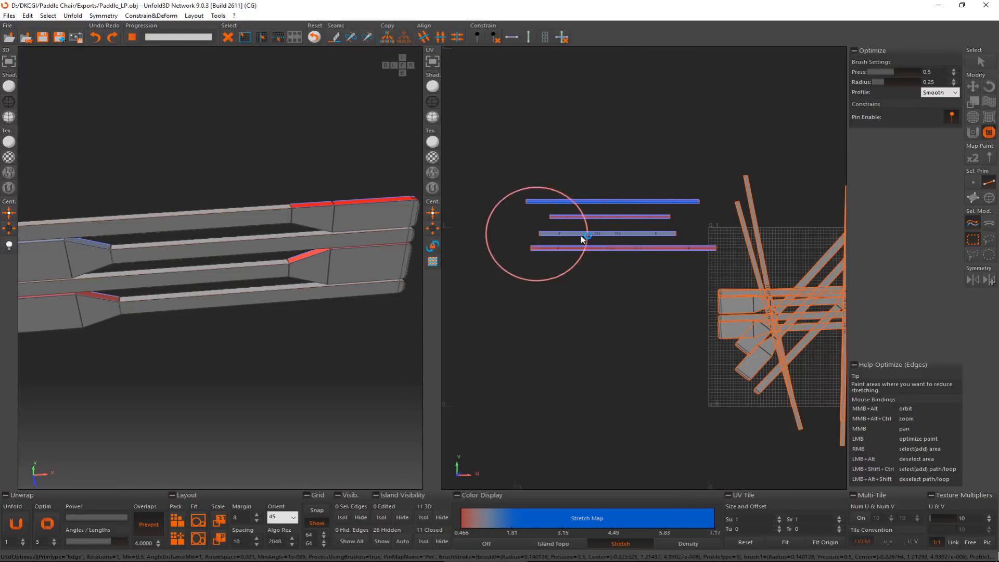
left_click(971, 133)
mouse_move(553, 225)
left_mouse_down()
mouse_move(589, 224)
mouse_move(536, 229)
mouse_move(688, 237)
mouse_move(639, 231)
left_mouse_up()
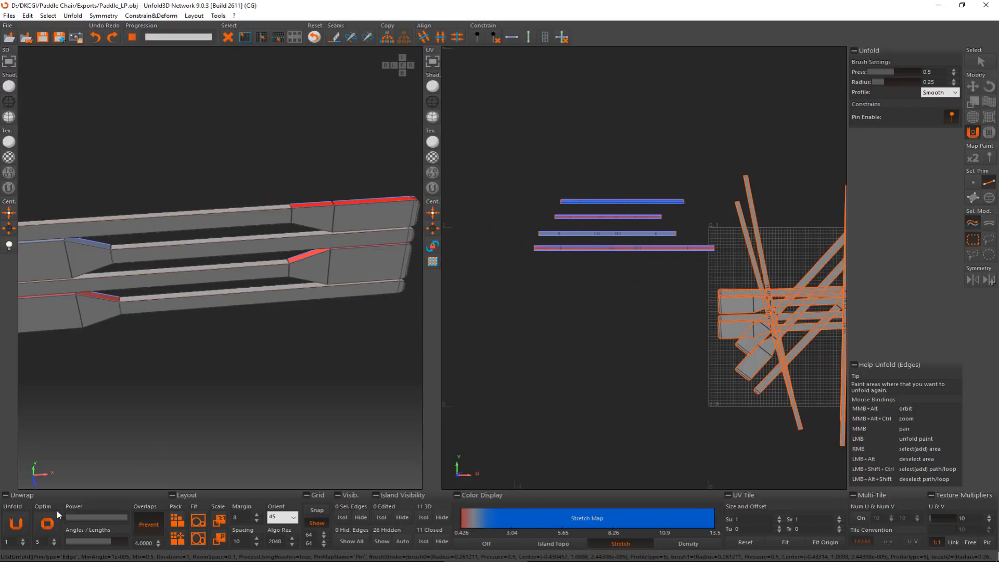
left_click(56, 520)
scroll(586, 223, "up", 5)
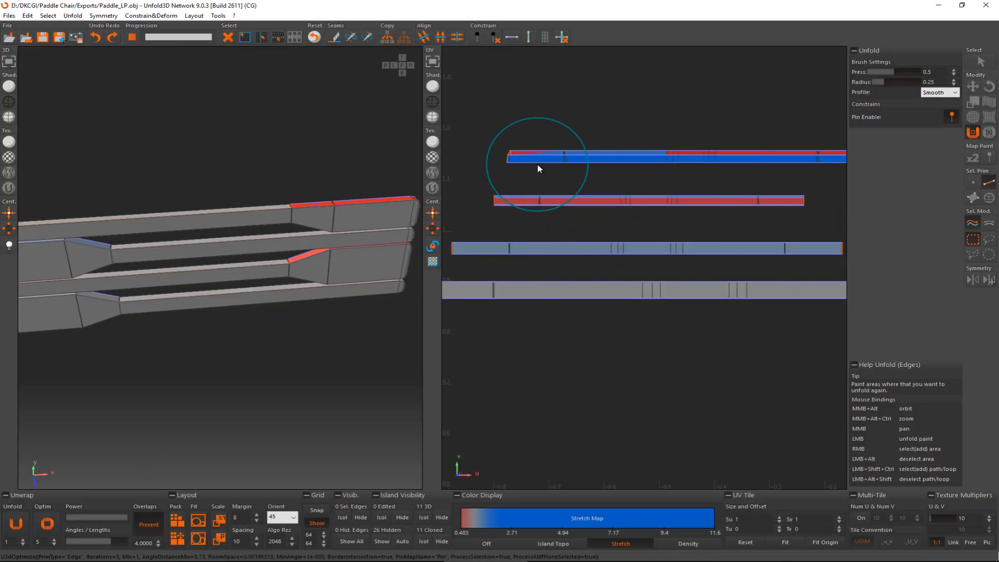
key("ctrl+z")
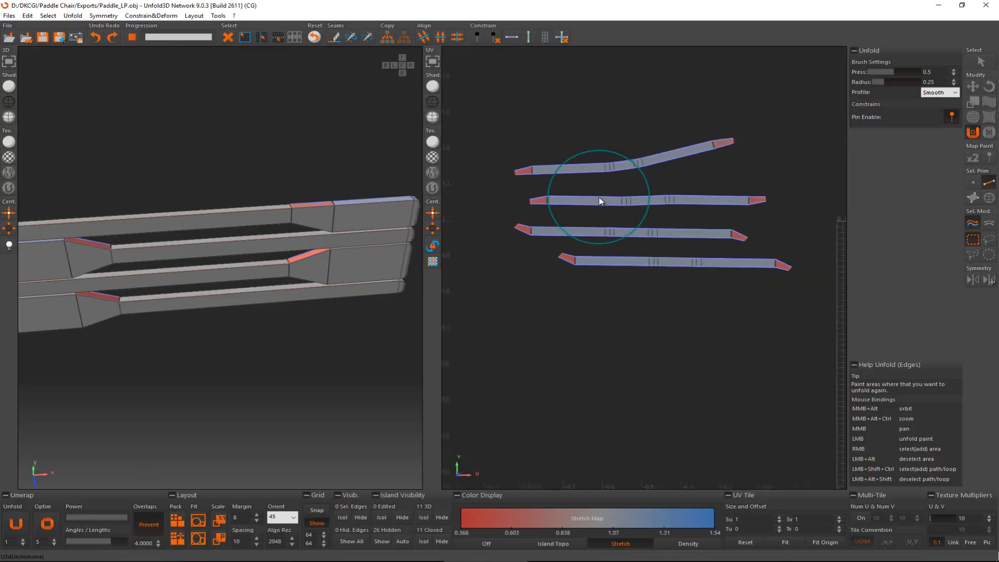
- Brush over the four short strips with the Unfold brush and optimize the result
scroll(599, 198, "down", 3)
mouse_move(742, 186)
left_mouse_down()
mouse_move(545, 182)
mouse_move(717, 194)
mouse_move(598, 224)
mouse_move(706, 230)
mouse_move(504, 224)
mouse_move(546, 234)
mouse_move(567, 187)
mouse_move(744, 234)
mouse_move(582, 241)
left_mouse_up()
left_click(47, 522)
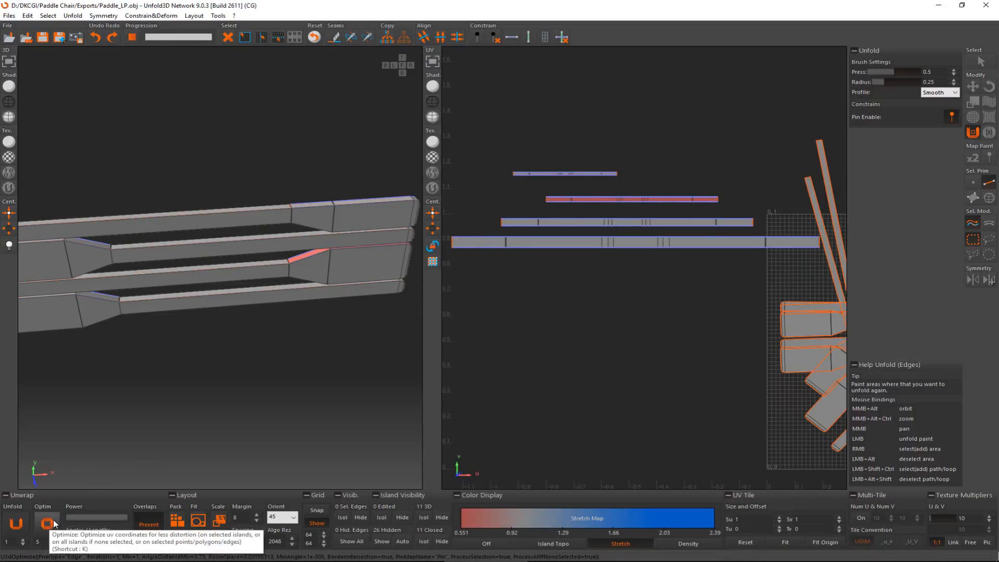
scroll(546, 258, "down", 3)
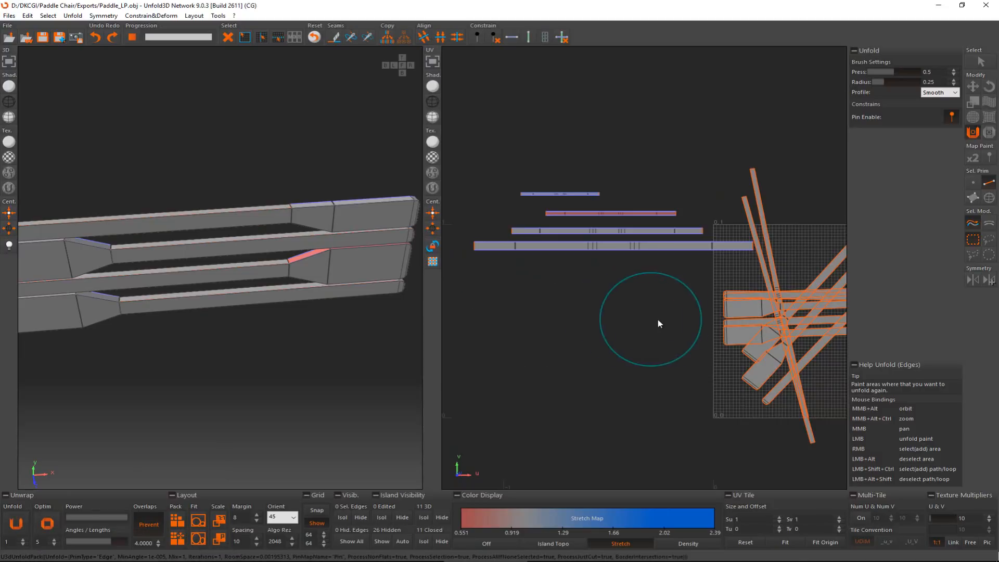
scroll(645, 318, "down", 2)
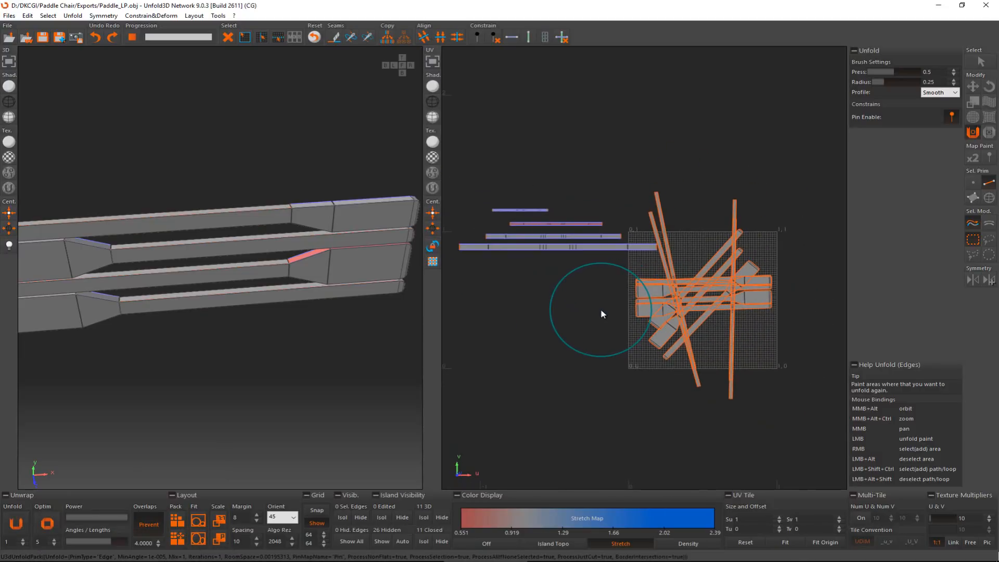
- Select the four long thin strip islands crossing the slat faces and move them up above the UV tile
key("q")
middle_click_drag(699, 314, 608, 317)
scroll(588, 264, "up", 2)
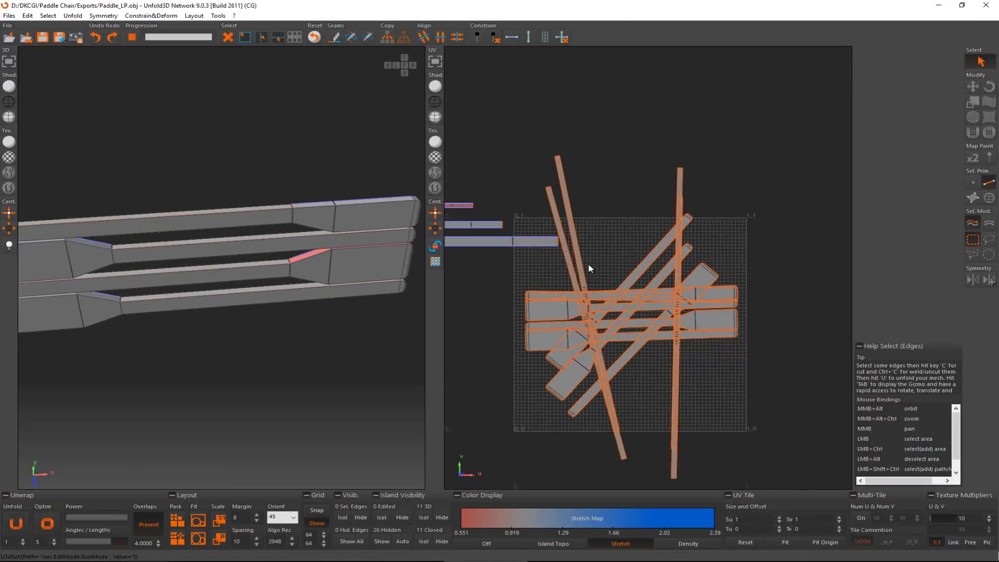
scroll(588, 263, "up", 1)
key("F4")
left_click(573, 267)
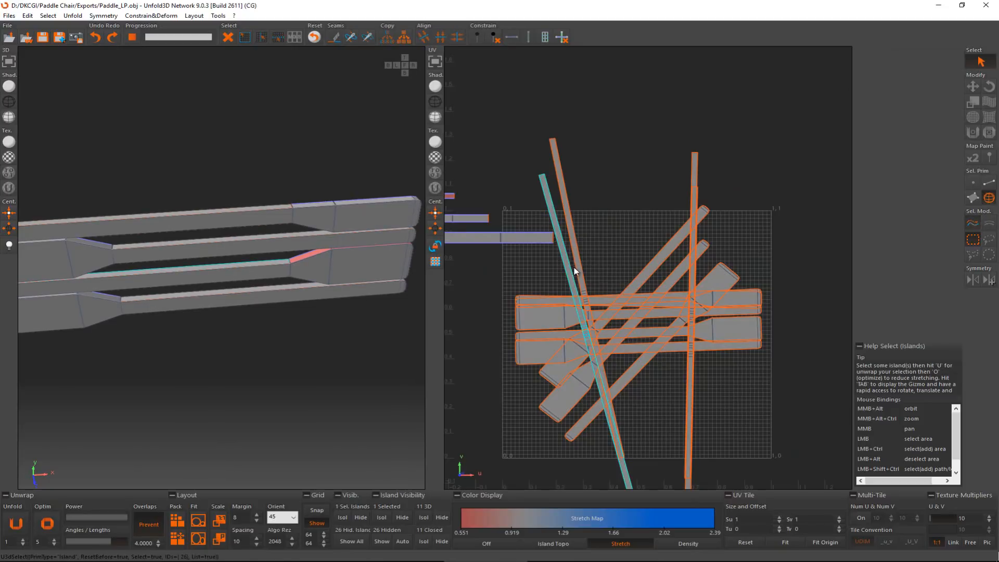
left_click(578, 264, "ctrl")
left_click(695, 240, "ctrl")
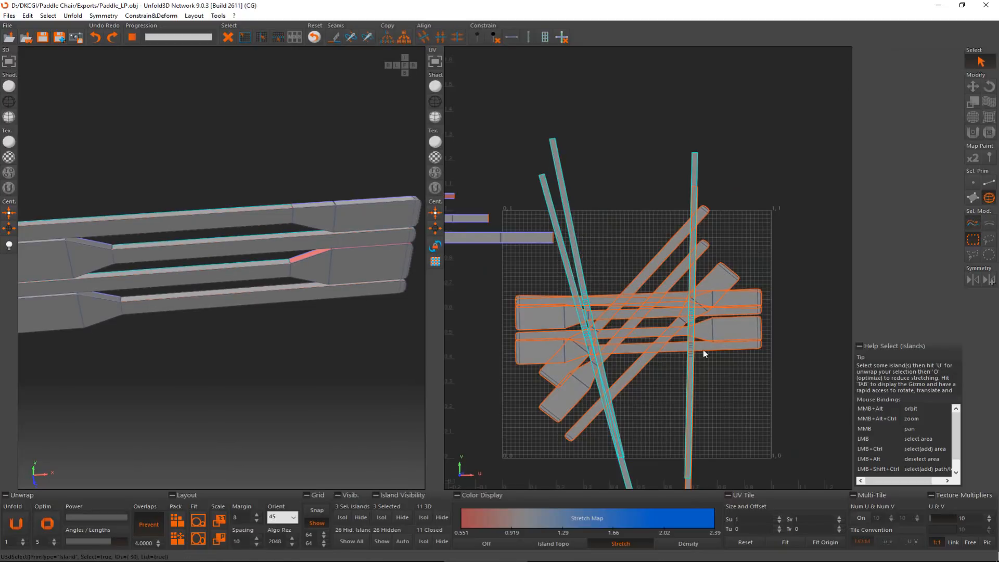
left_click(689, 483, "ctrl")
key("Tab")
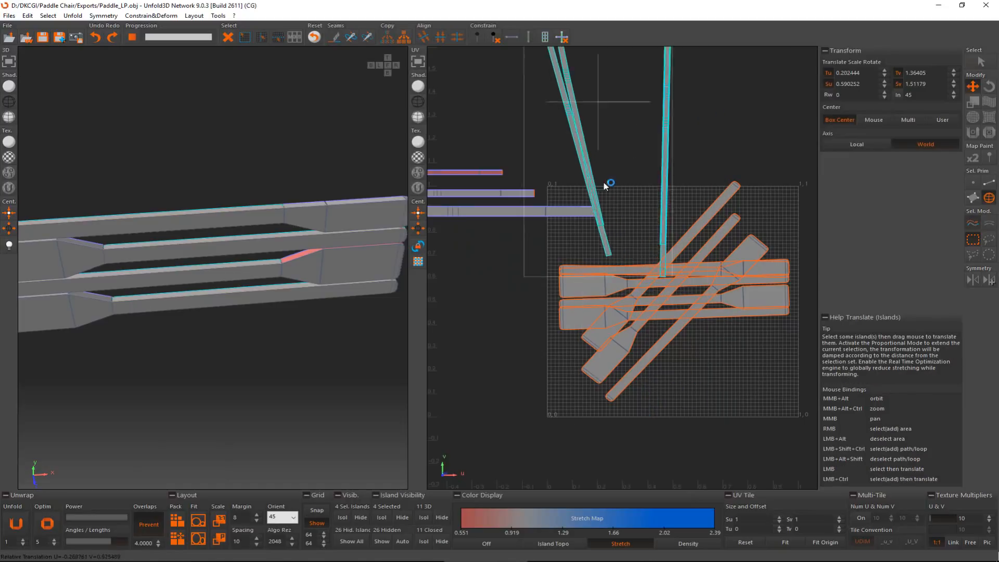
left_click_drag(604, 186, 581, 169)
- Rotate the tilted long strips and separate them so all four stand upright side by side
middle_click_drag(581, 169, 586, 395)
left_click(566, 285)
left_click(559, 329)
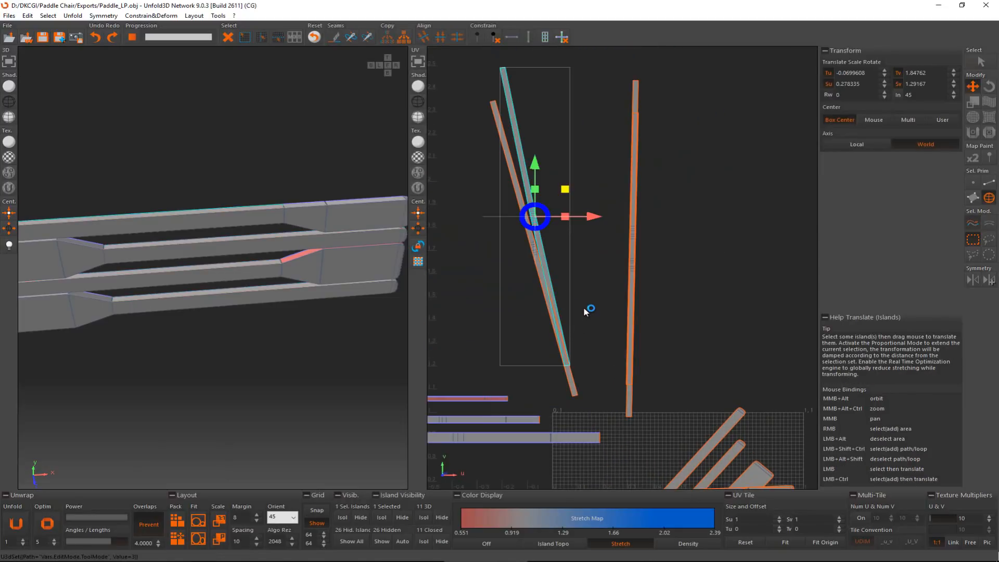
key("e")
left_click_drag(584, 308, 695, 311)
key("w")
left_click_drag(645, 336, 660, 320)
left_click(562, 331)
key("e")
key("w")
- Rotate all four long strips together so they lie roughly horizontal
key("ctrl+a")
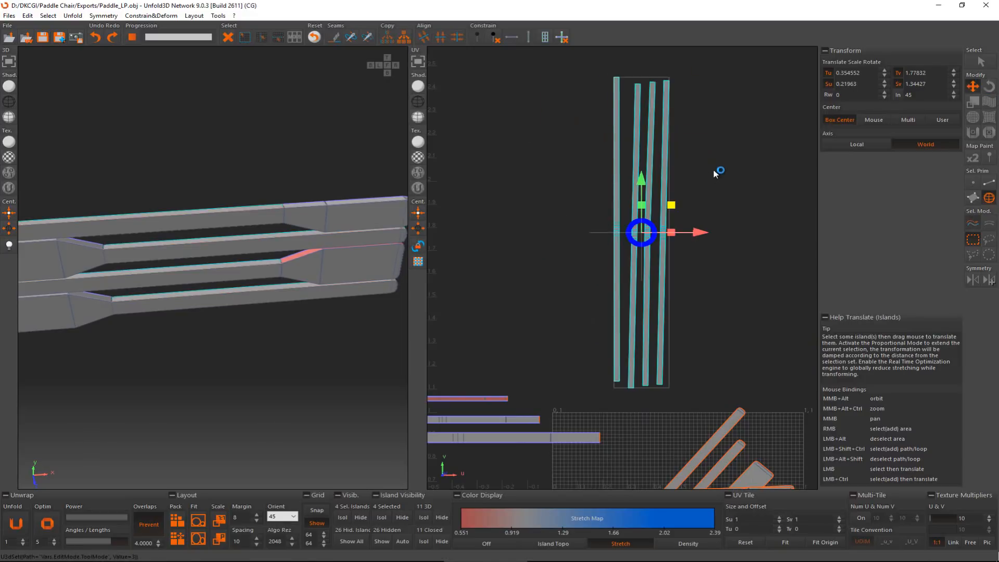
key("e")
left_click_drag(717, 170, 724, 264)
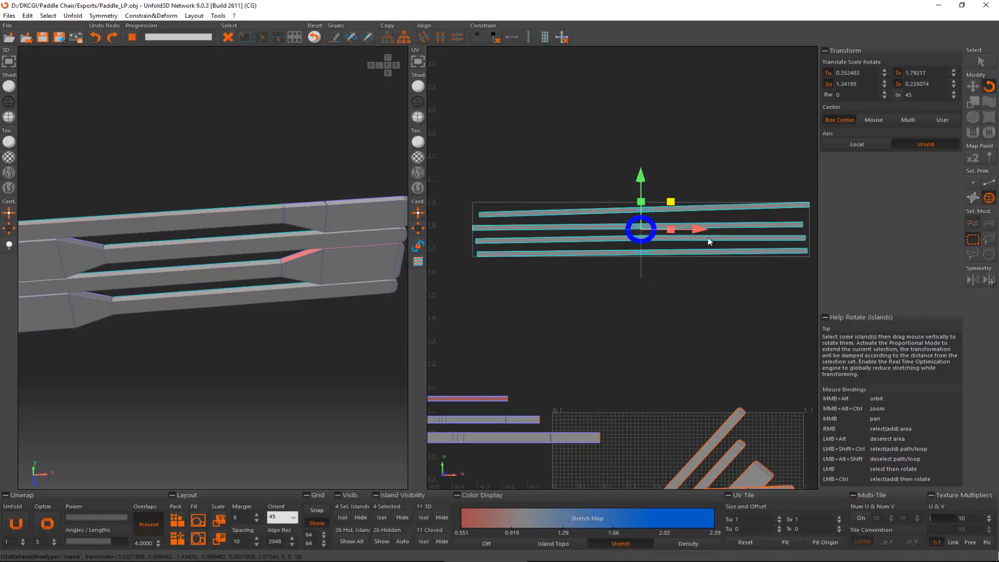
- Apply the Edge Horizontal constraint to all edges of the four long strips and optimize them
key("F2")
right_click_drag(708, 182, 688, 308)
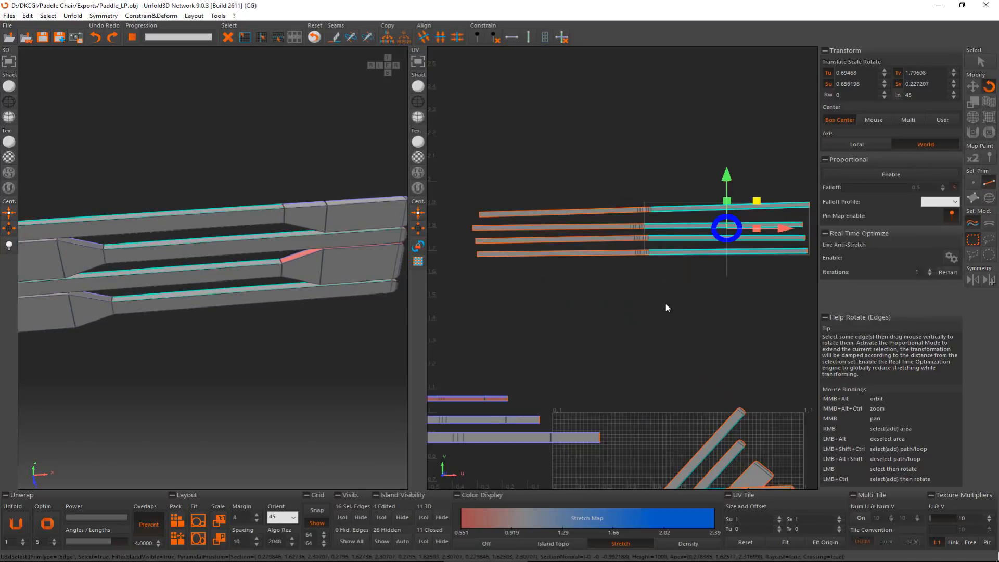
key("ctrl+a")
left_click(512, 44)
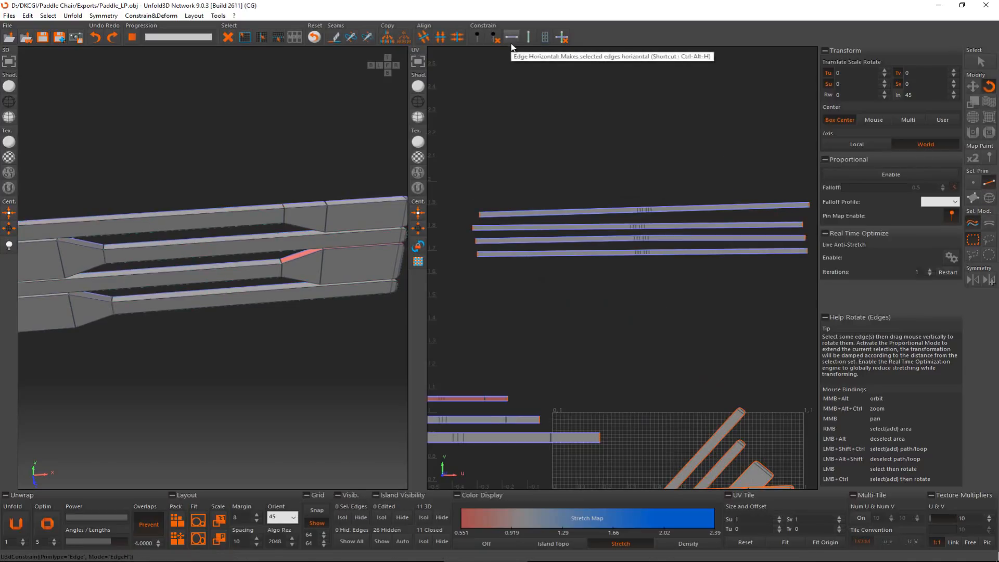
left_click(45, 524)
- Rotate the diagonal slat-face islands to nearly horizontal and move them below the other slat faces in the UV tile
middle_click_drag(738, 209, 643, 70)
scroll(643, 70, "down", 1)
scroll(632, 245, "up", 3)
key("F4")
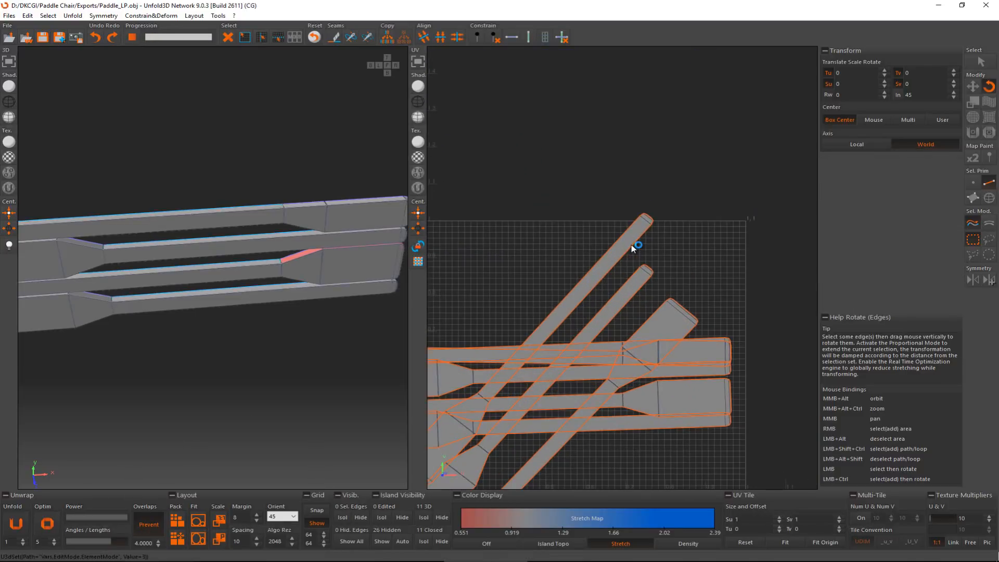
middle_click_drag(568, 329, 640, 216)
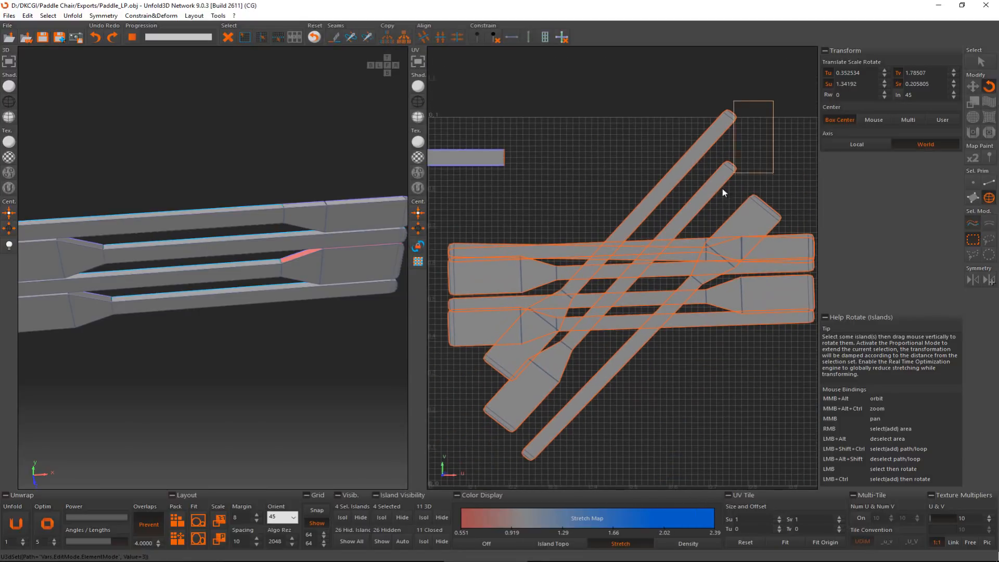
right_click_drag(722, 188, 691, 210)
left_click_drag(688, 215, 660, 230)
middle_click_drag(573, 230, 572, 202)
scroll(571, 202, "down", 2)
key("w")
left_click_drag(470, 225, 590, 348)
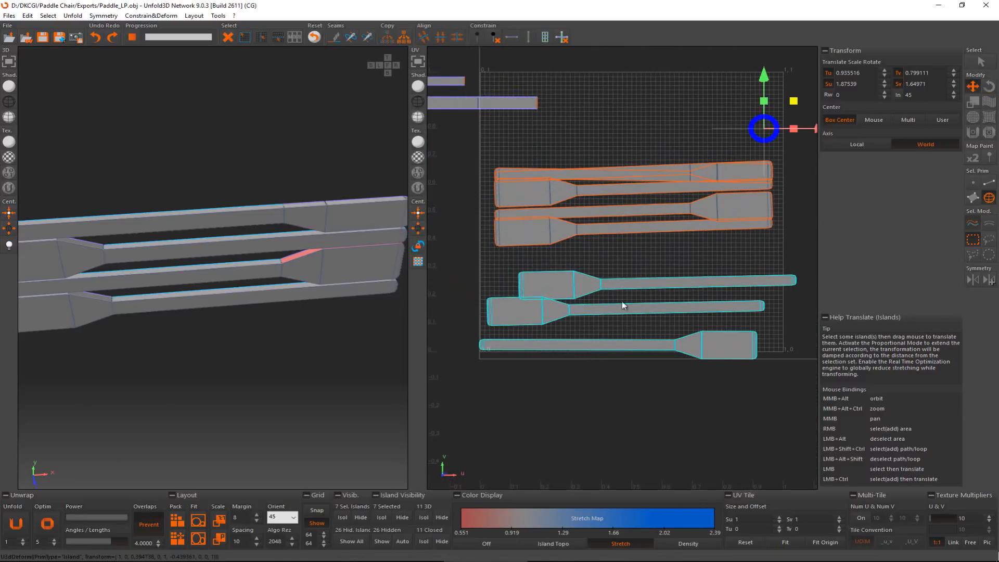
- Select both long shaft edges on each of the three slat-face islands below the overlapping group
scroll(622, 301, "up", 3)
key("F2")
left_click(620, 274)
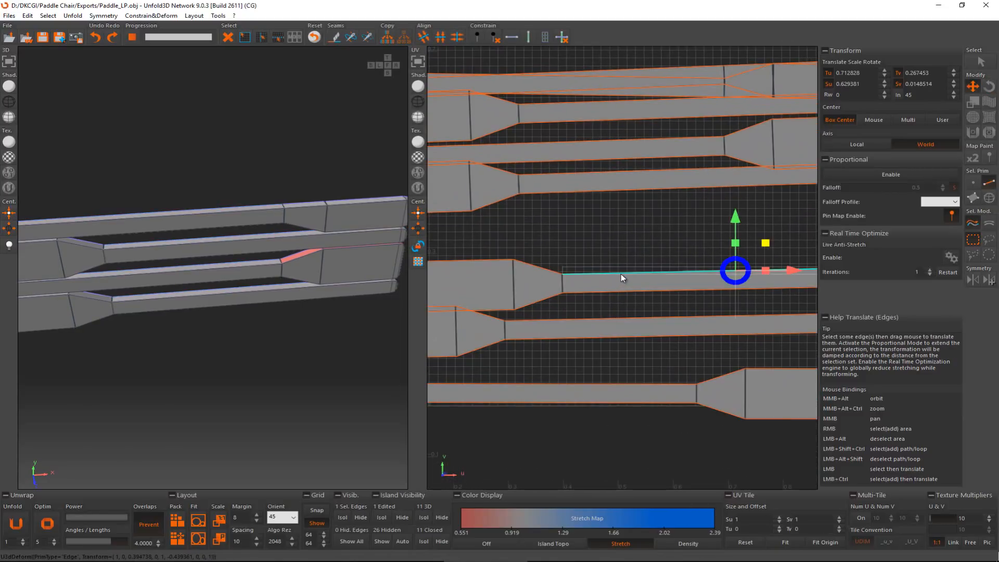
left_click(611, 339, "ctrl")
left_click(577, 384, "ctrl")
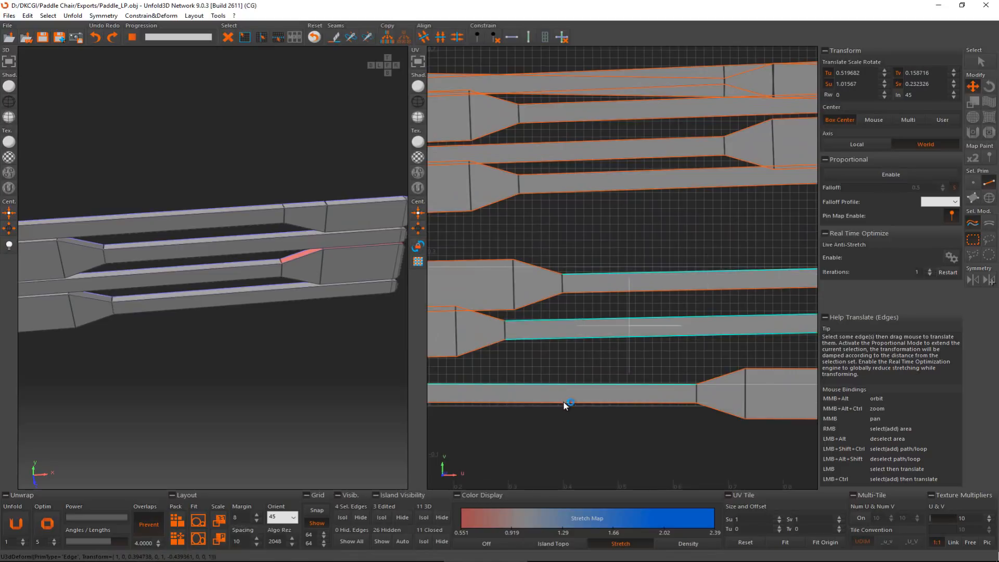
left_click(563, 402, "ctrl")
scroll(643, 316, "down", 2)
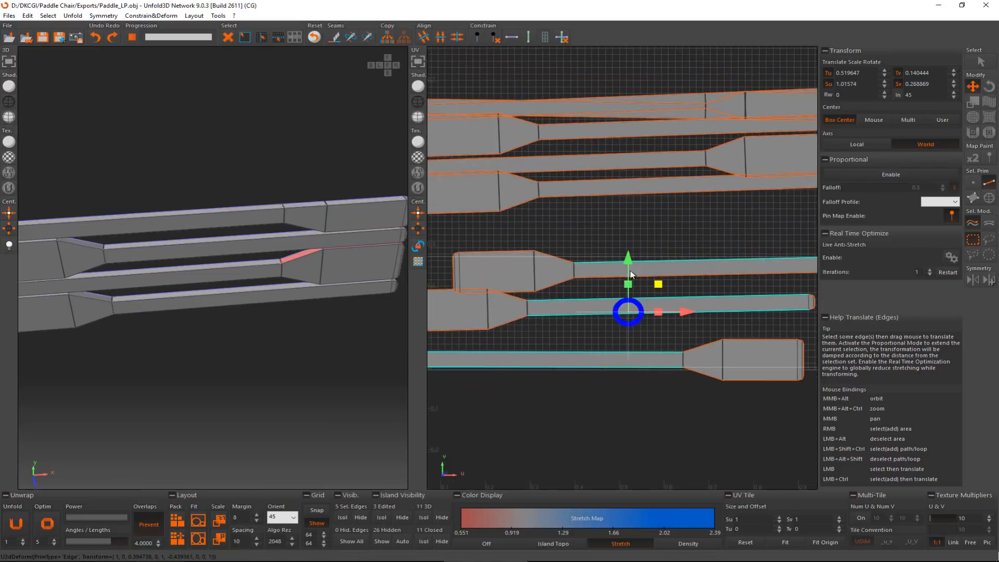
left_click(645, 277, "ctrl")
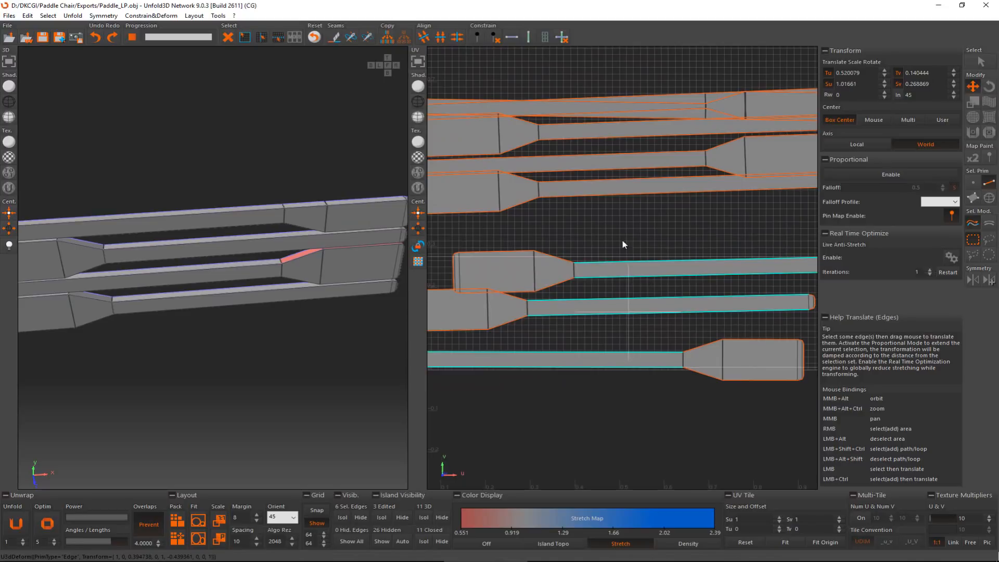
- Add both shaft edges of three paddle-shaped islands in the upper group to the selection and apply the Edge Horizontal constraint
left_click(606, 179, "ctrl")
left_click(607, 189, "ctrl")
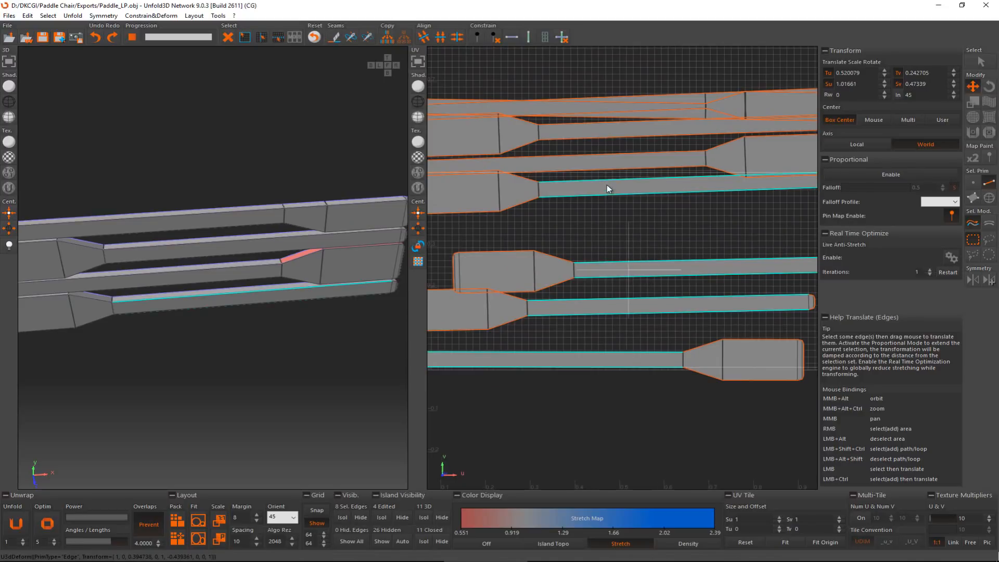
left_click(604, 165, "ctrl")
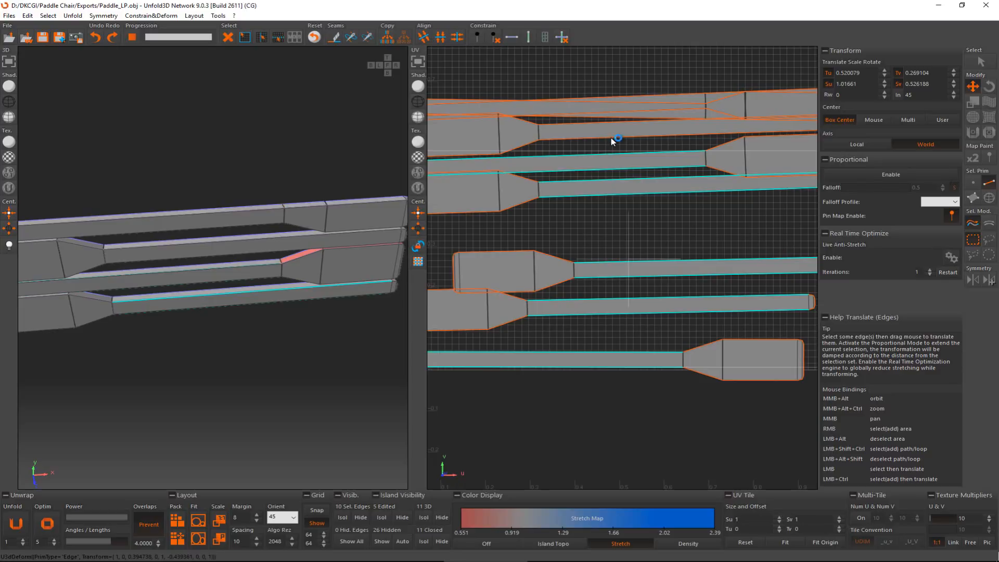
left_click(611, 138, "ctrl")
left_click(611, 122, "ctrl")
scroll(694, 94, "down", 3)
middle_click_drag(694, 94, 678, 170)
scroll(677, 170, "up", 3)
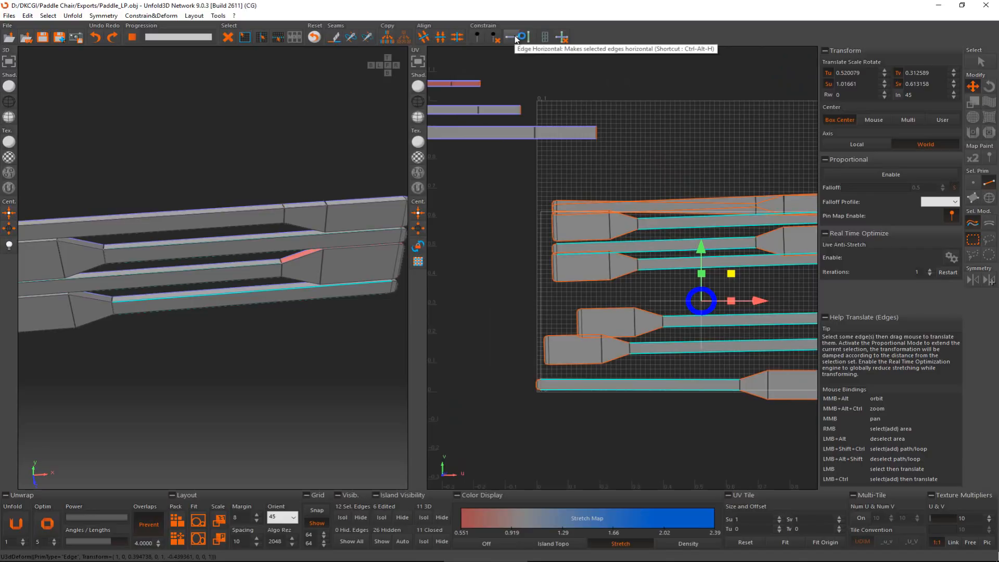
left_click(515, 39)
- Move the two overlapping slat-face islands at the top of the group upward so they lie separately
scroll(691, 195, "up", 3)
key("F4")
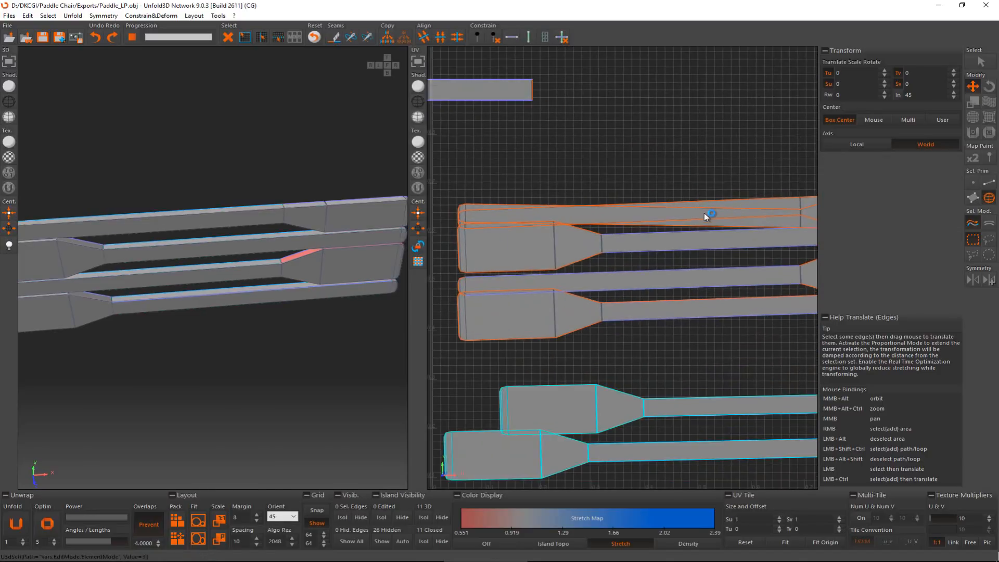
left_click(705, 214)
left_click_drag(713, 227, 719, 172)
middle_click_drag(758, 169, 645, 177)
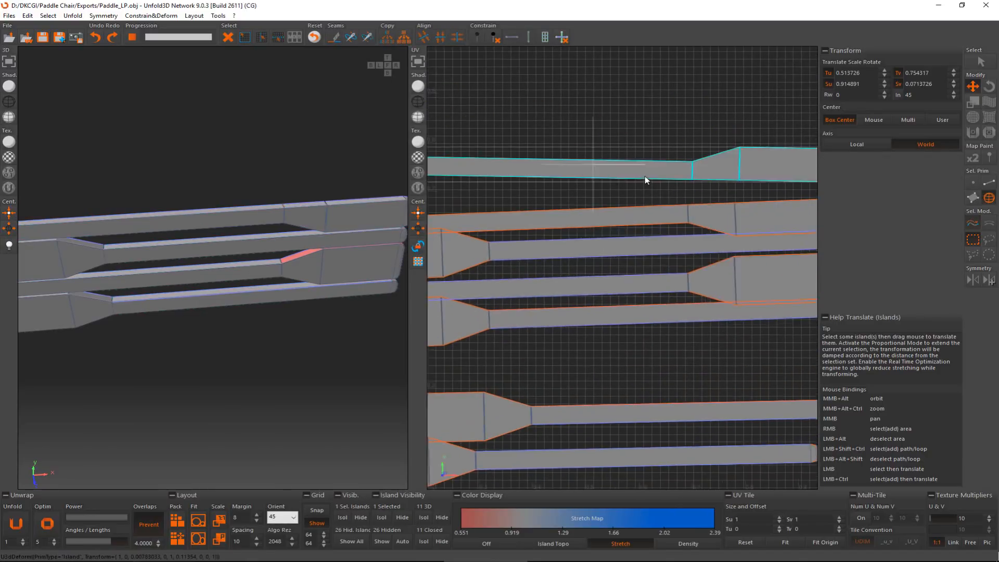
left_click_drag(651, 210, 672, 107)
scroll(627, 199, "down", 4)
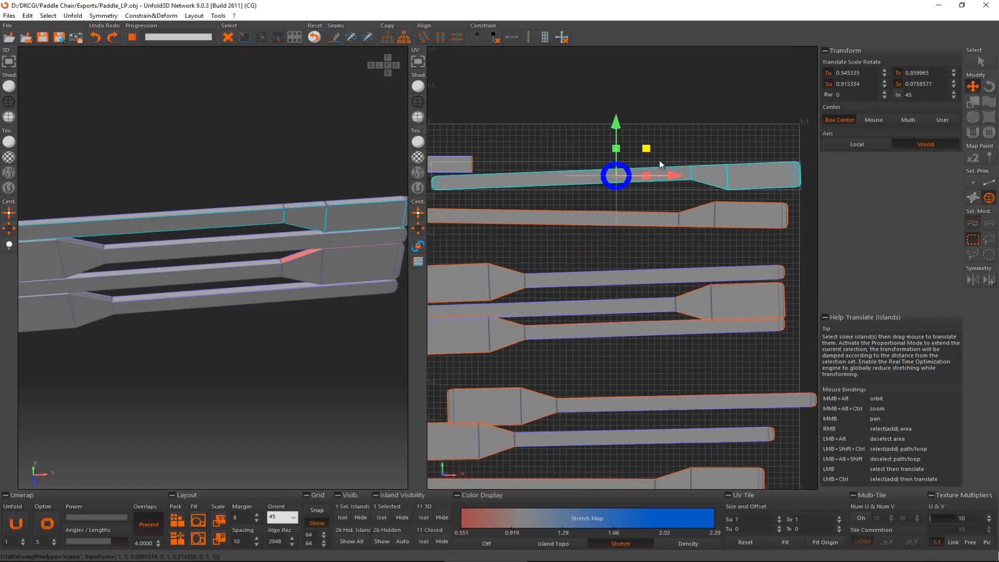
- Apply the Edge Horizontal constraint to the upper shaft edge of the topmost island and the lower shaft edge of the one below
scroll(627, 199, "up", 1)
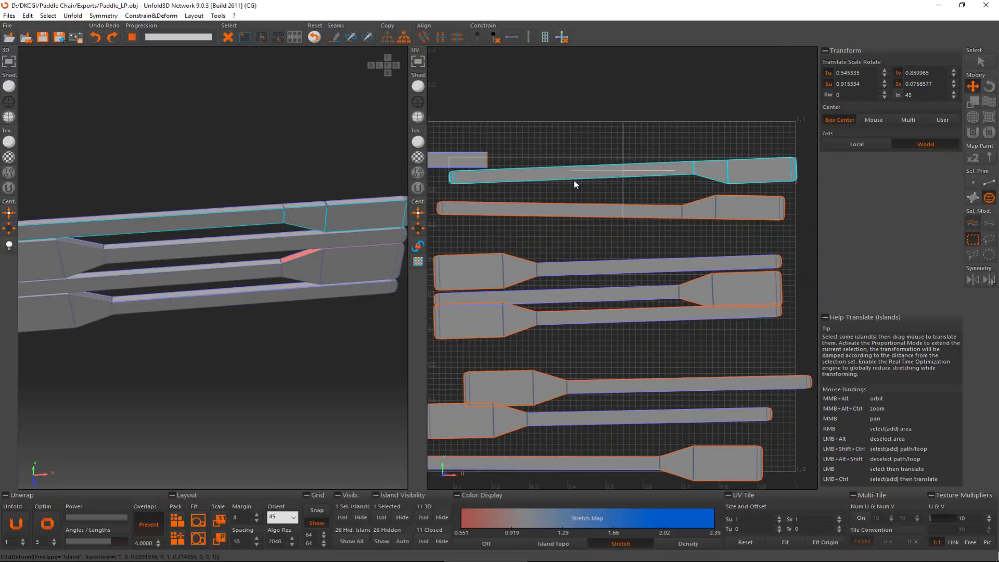
key("F2")
left_click(581, 168)
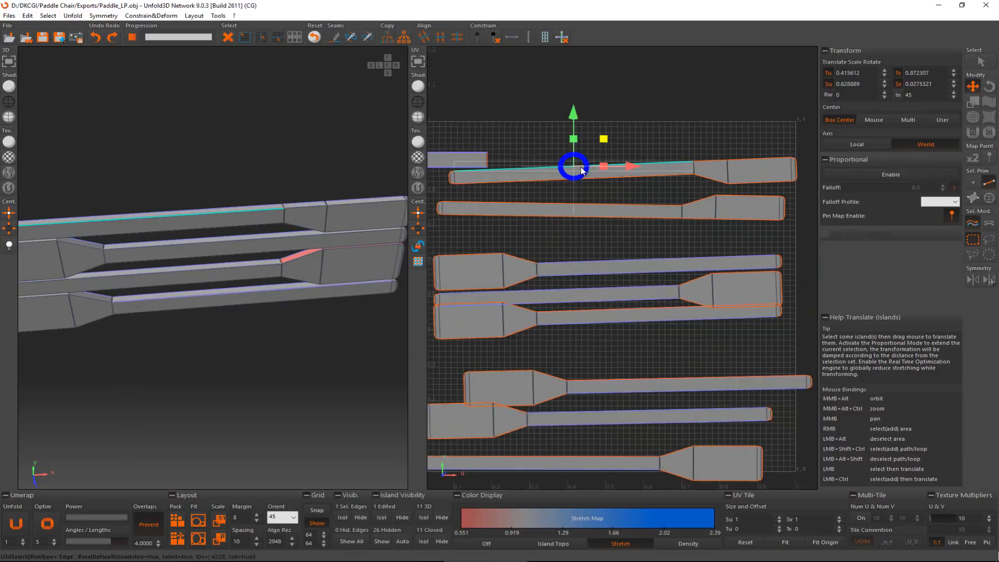
left_click(593, 218, "ctrl")
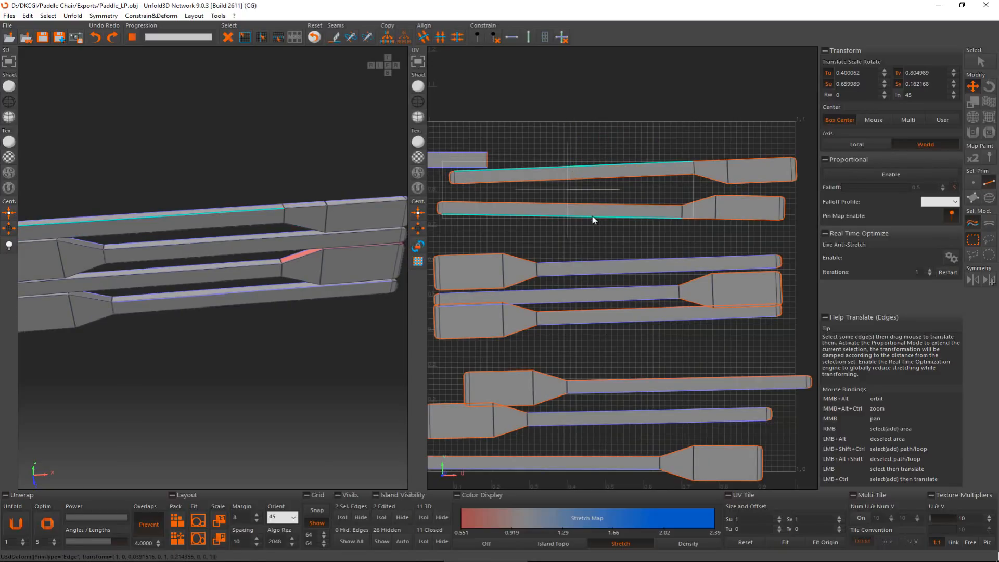
left_click(514, 41)
scroll(588, 259, "down", 2)
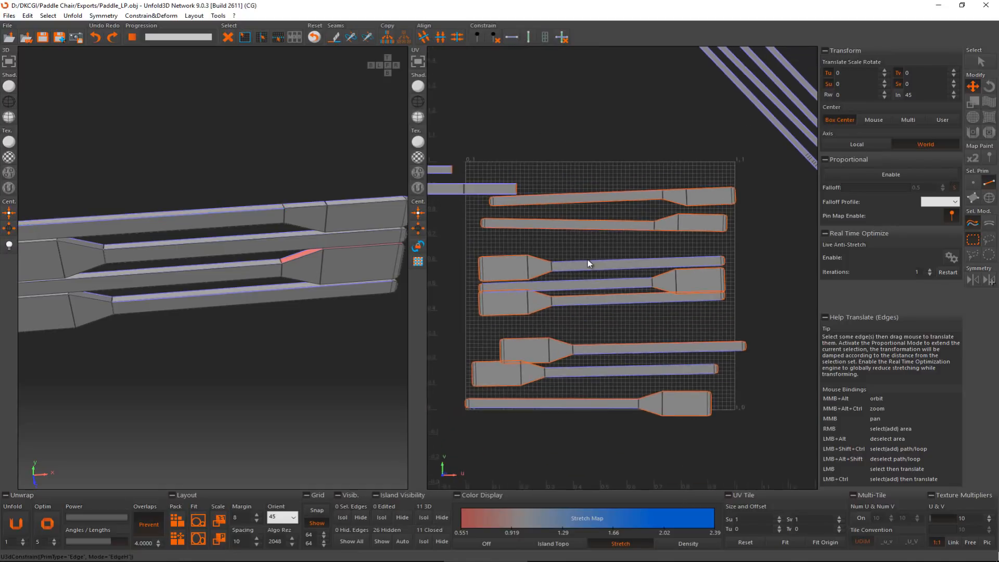
- Select all eight paddle-shaped slat-face islands and optimize their UVs
scroll(588, 259, "up", 5)
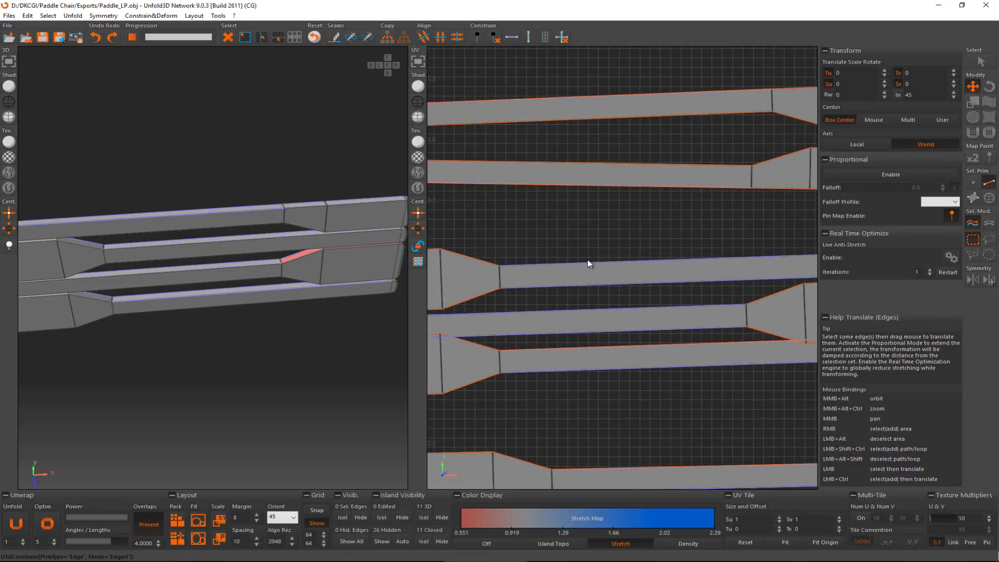
scroll(682, 189, "down", 6)
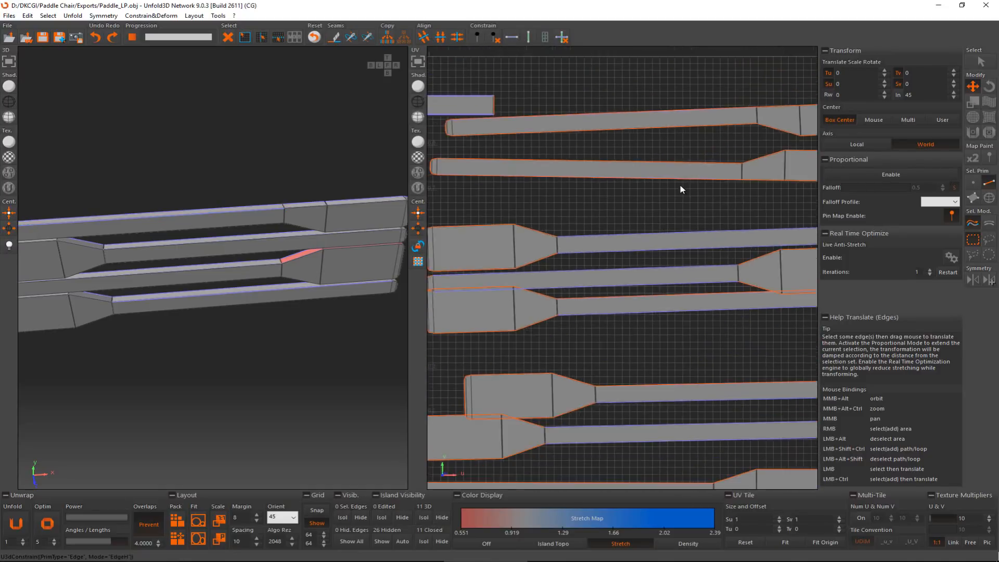
left_click(763, 150)
right_click_drag(763, 149, 666, 313)
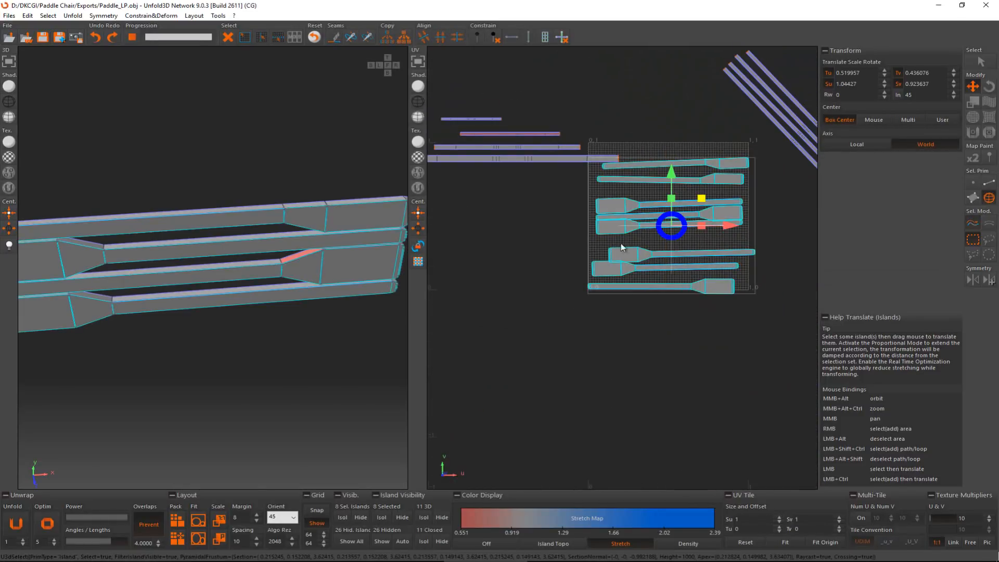
left_click(52, 531)
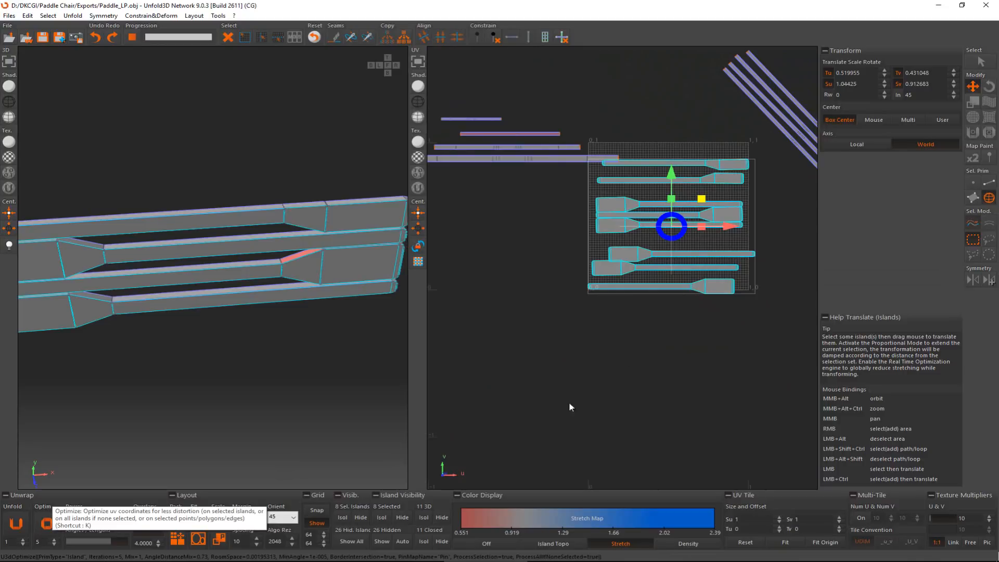
scroll(665, 281, "up", 3)
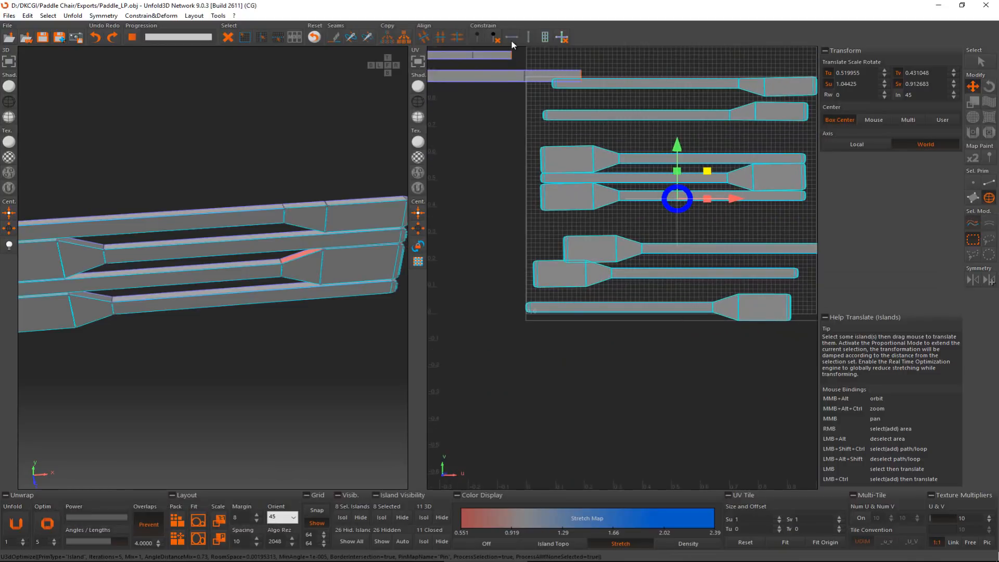
scroll(606, 310, "down", 3)
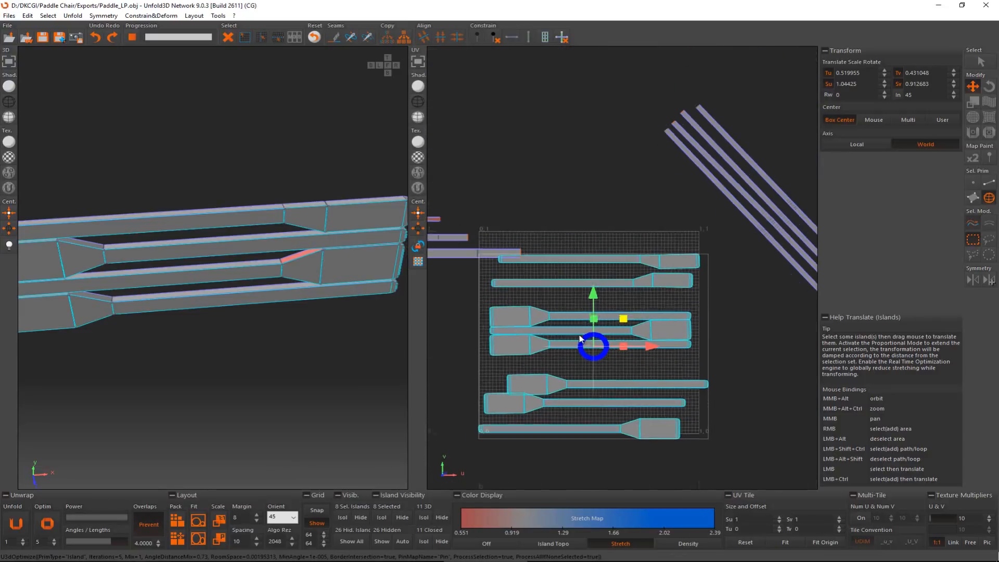
- Rotate the four long diagonal strips to nearly horizontal and move them above the UV tile
left_click(650, 248)
mouse_move(615, 128)
left_mouse_down()
mouse_move(671, 179)
mouse_move(761, 304)
mouse_move(778, 252)
left_mouse_up()
key("e")
key("w")
left_click_drag(657, 264, 584, 263)
left_click(584, 265)
- Select all backrest slat islands, rescale them to their original 3D proportions and optimize them
middle_click_drag(586, 287, 668, 283)
scroll(668, 281, "down", 2)
right_click_drag(602, 304, 825, 452)
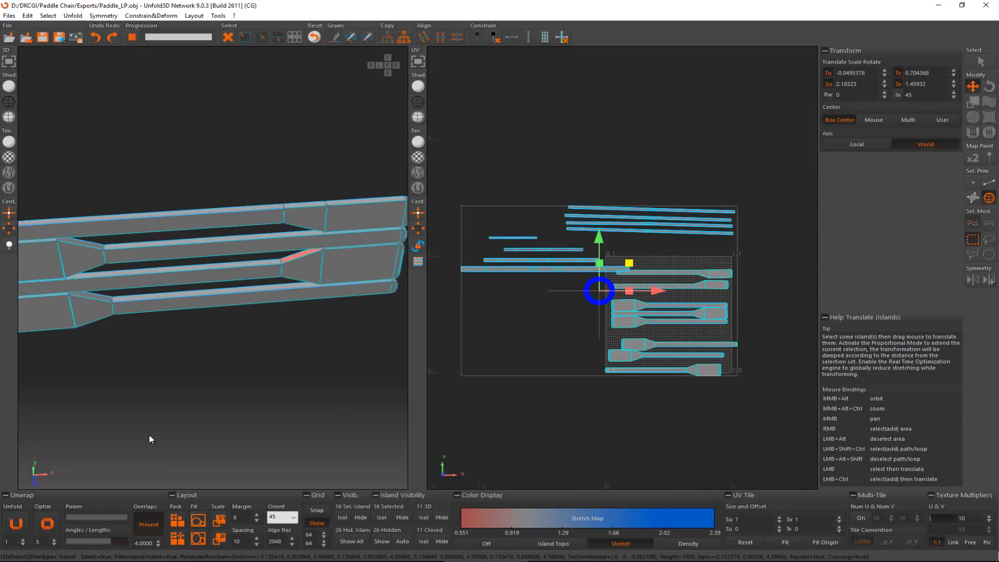
left_click(219, 541)
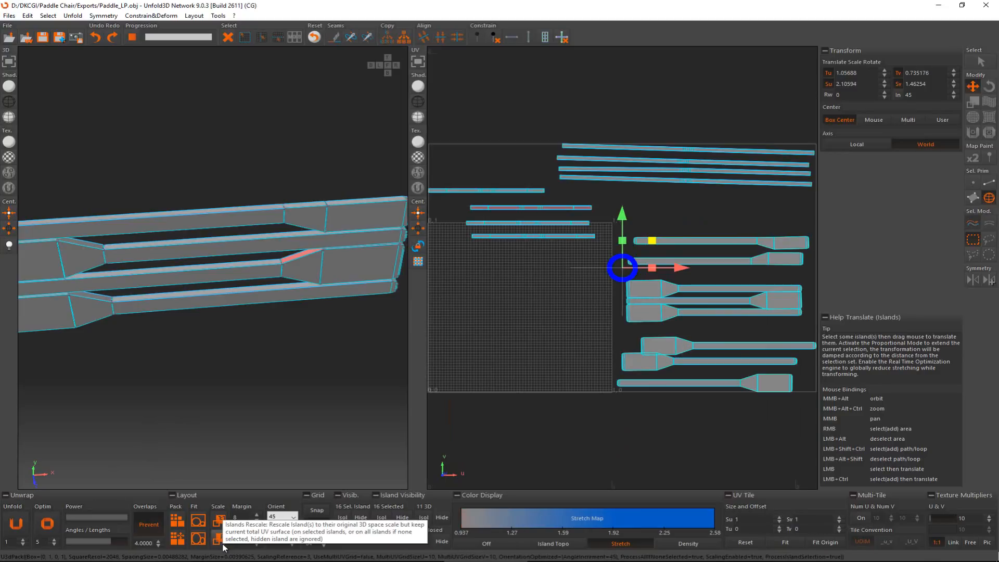
left_click(46, 524)
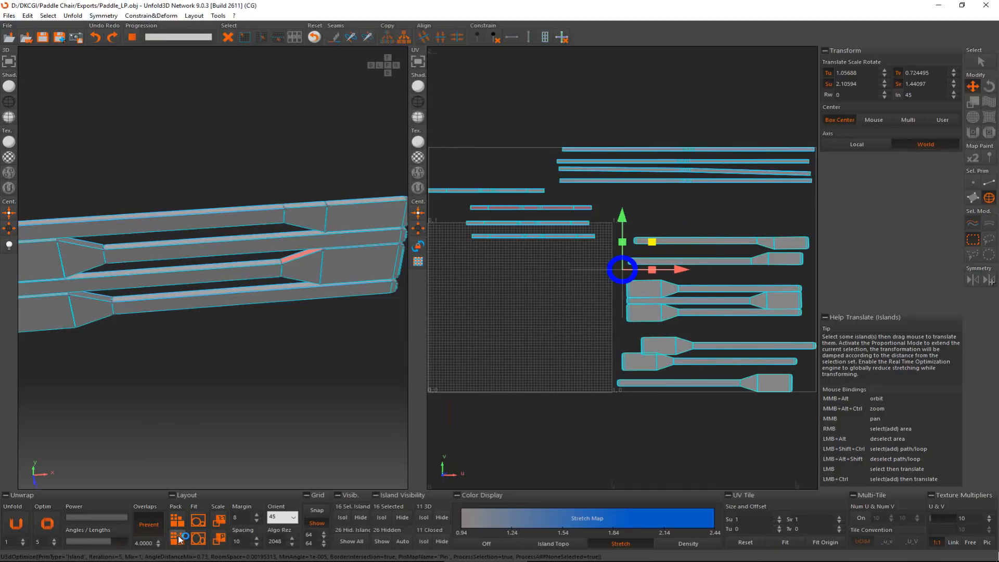
- Pack the backrest slat islands into the UV tile and clear the selection
left_click(177, 538)
middle_click_drag(638, 219, 650, 241)
left_click(631, 219)
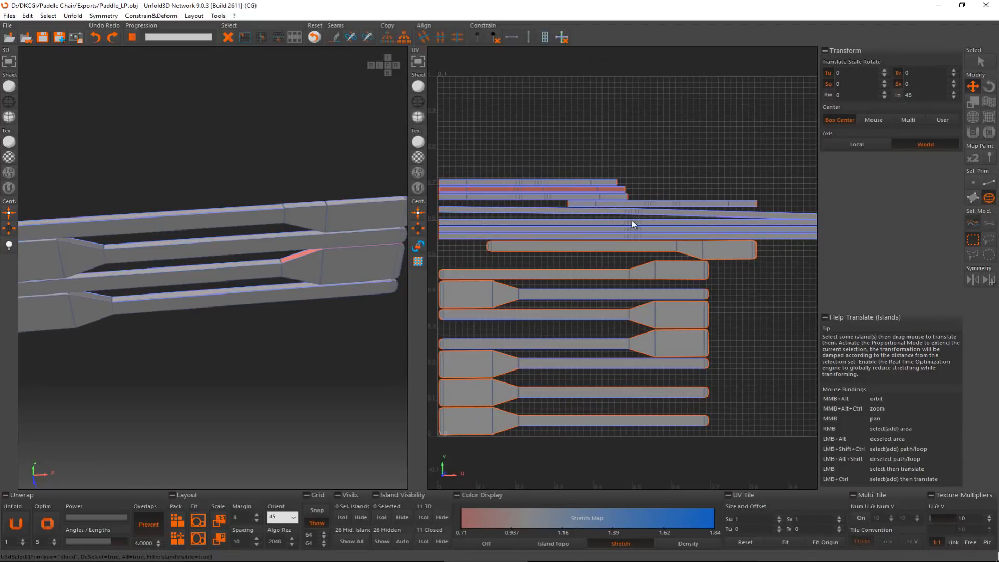
scroll(633, 220, "up", 4)
mouse_move(583, 218)
middle_mouse_down()
mouse_move(644, 248)
mouse_move(578, 211)
middle_mouse_up()
scroll(612, 223, "down", 1)
scroll(612, 223, "down", 2)
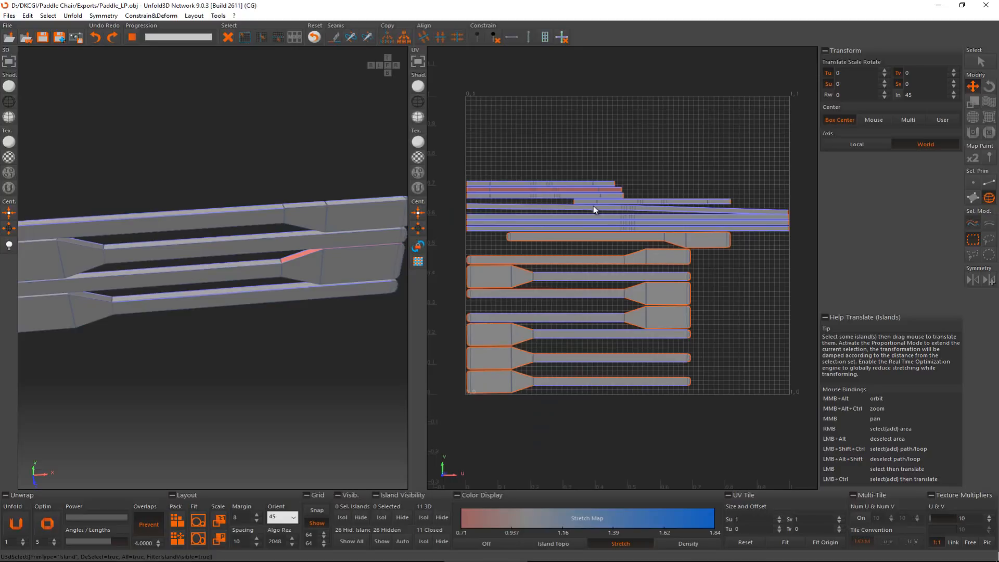
- Show the hidden bench islands again, then select and isolate the two L-shaped seat and backrest supports
scroll(526, 208, "down", 2)
right_click_drag(520, 148, 844, 376)
left_click(382, 541)
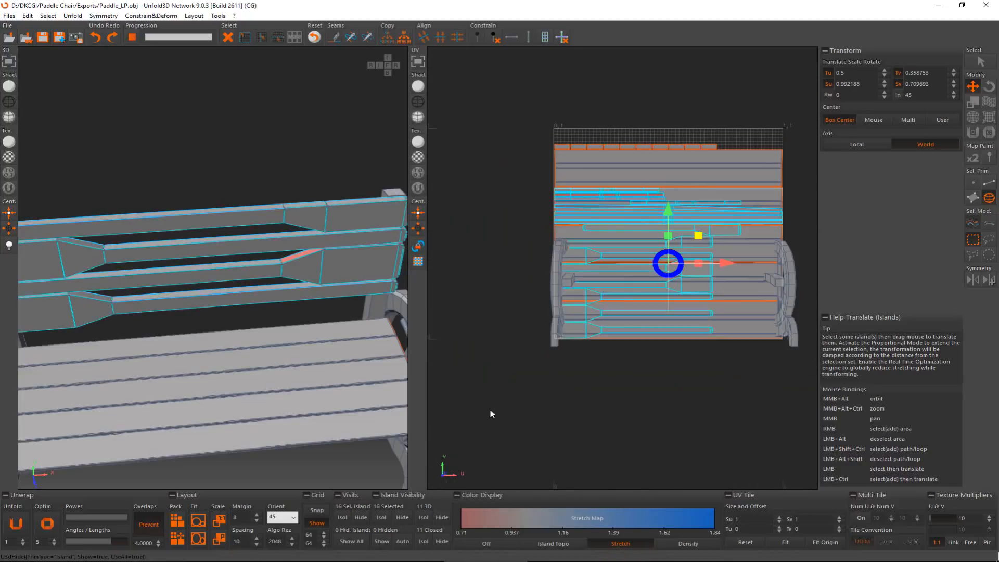
middle_click_drag(277, 357, 217, 309)
left_click(89, 368)
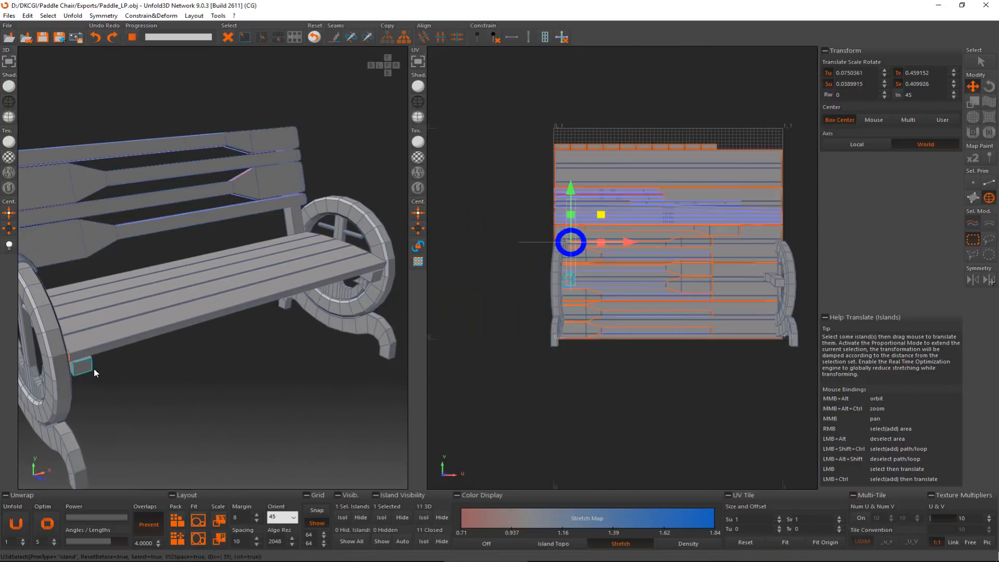
left_click(367, 276, "ctrl")
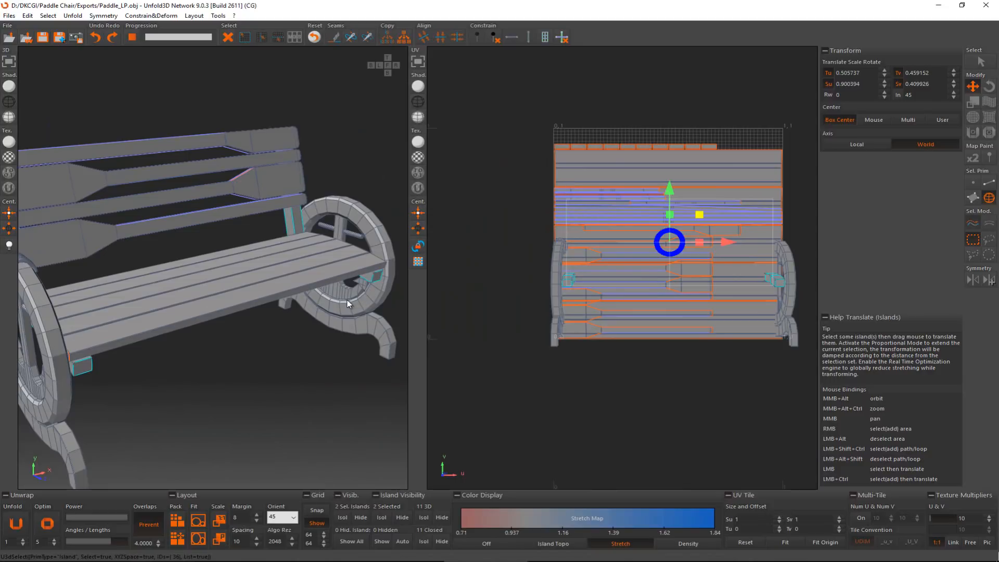
middle_click_drag(347, 300, 403, 423, "alt")
left_click(382, 517)
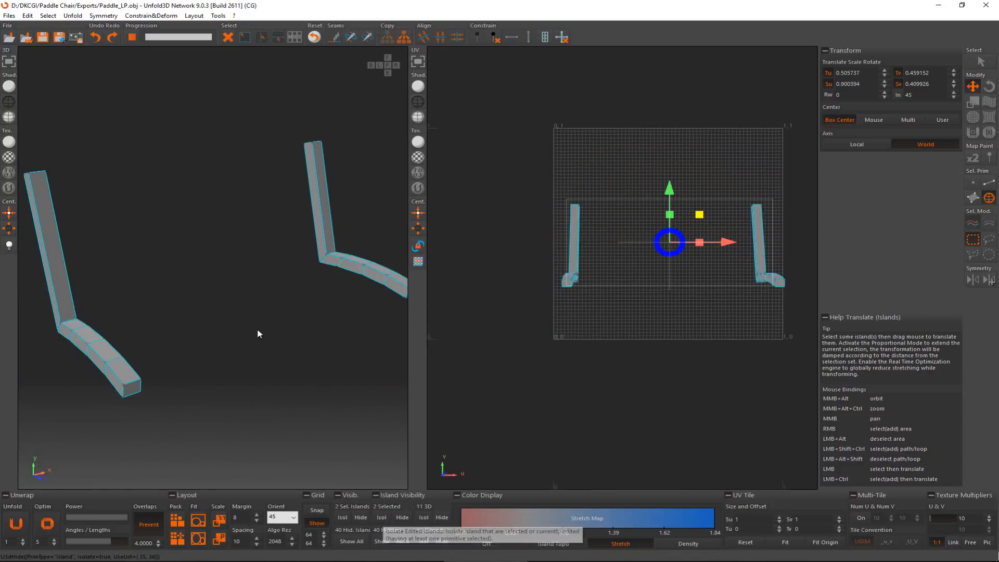
- Select all polygons on the outer side of the first L-shaped support, covering its curved seat part and upright
left_click(244, 325)
middle_click_drag(244, 325, 124, 389, "alt")
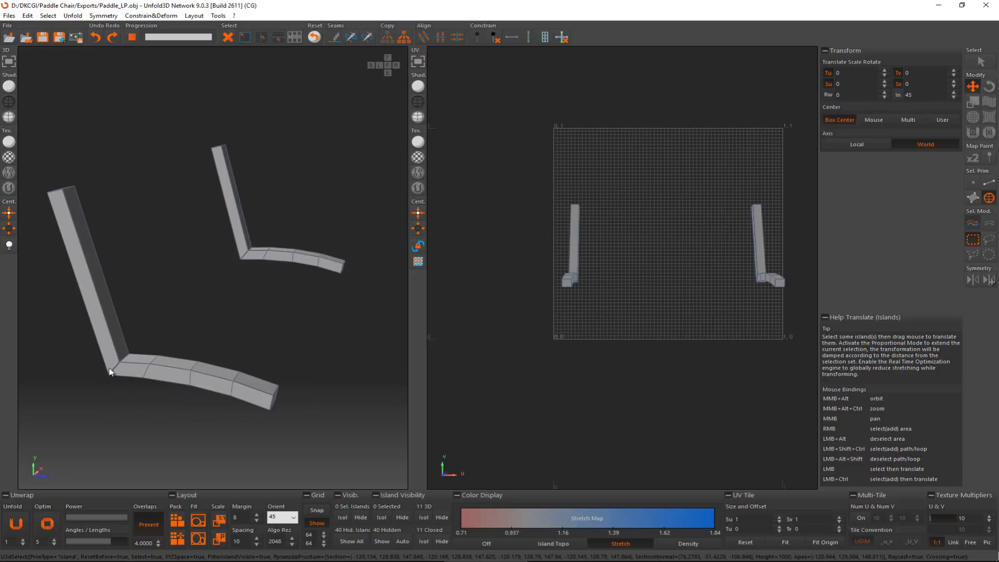
middle_click_drag(117, 326, 54, 213, "alt")
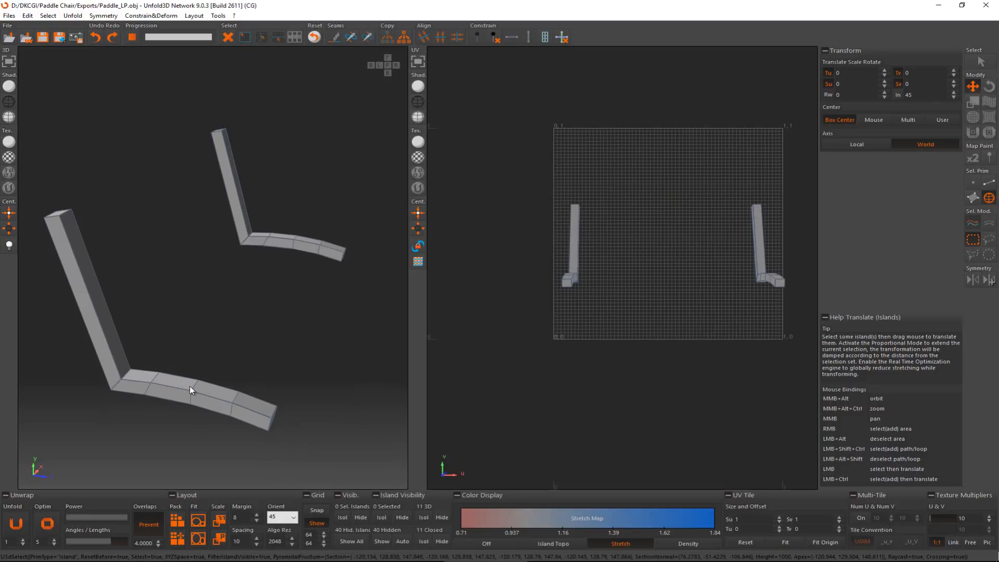
key("F3")
left_click(247, 418)
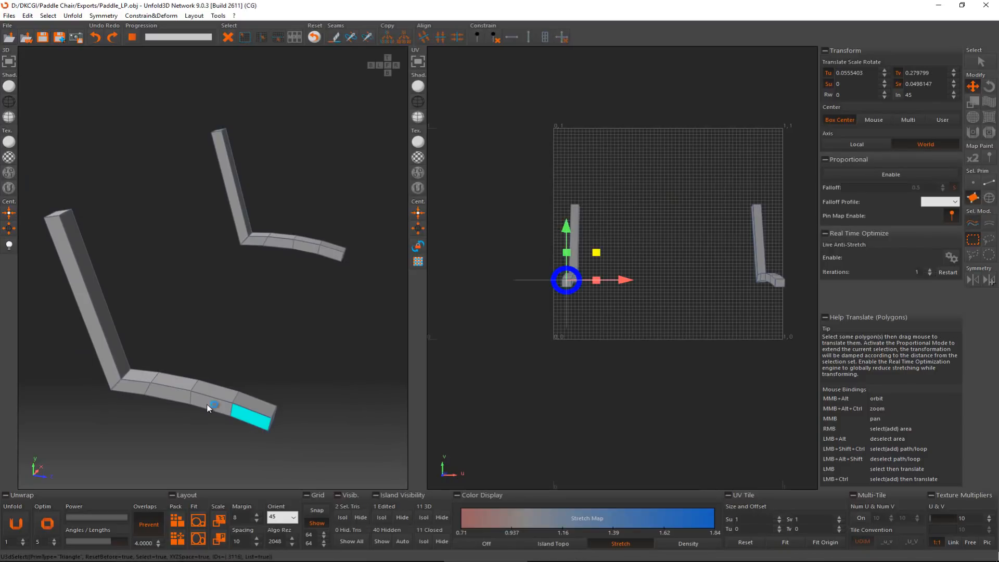
left_click(207, 405, "ctrl")
left_click(107, 366, "ctrl")
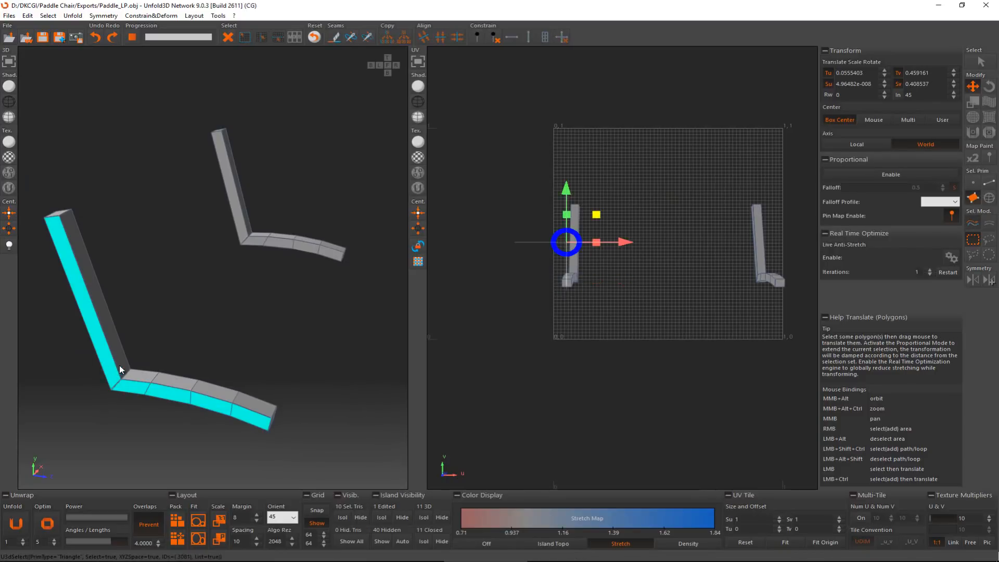
- Add all polygons on the inner side of the first L-shaped support to the selection
middle_click_drag(120, 366, 106, 281, "alt")
left_click(115, 275, "ctrl")
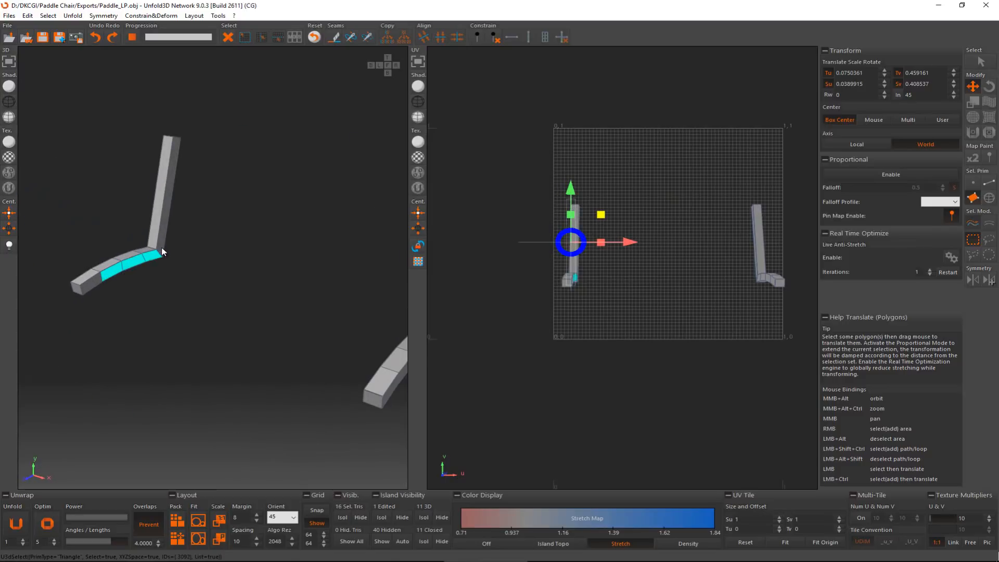
left_click(162, 248, "ctrl")
left_click(95, 279, "ctrl")
- Add all polygons on the outer side of the second L-shaped support to the selection
middle_click_drag(229, 297, 199, 295, "alt")
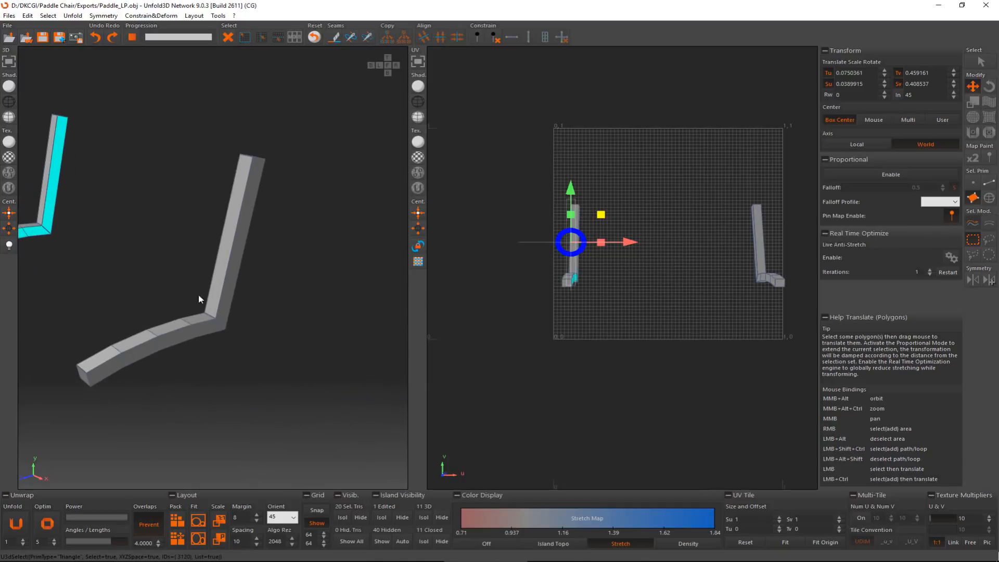
scroll(228, 324, "up", 3)
middle_click_drag(222, 331, 244, 327, "alt")
left_click(193, 333, "ctrl")
left_click(122, 355, "ctrl")
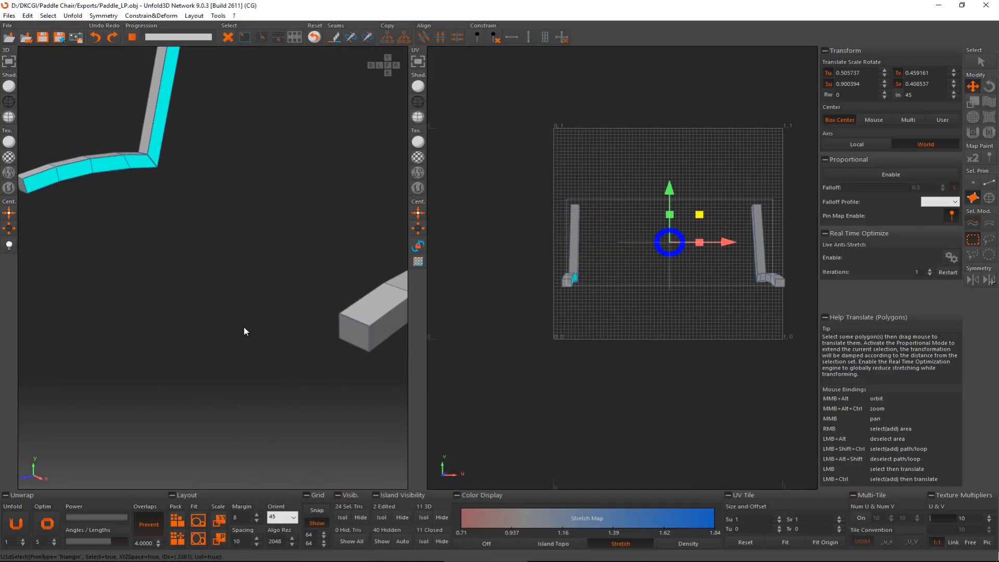
left_click(384, 331, "ctrl")
middle_click_drag(384, 331, 241, 346, "alt")
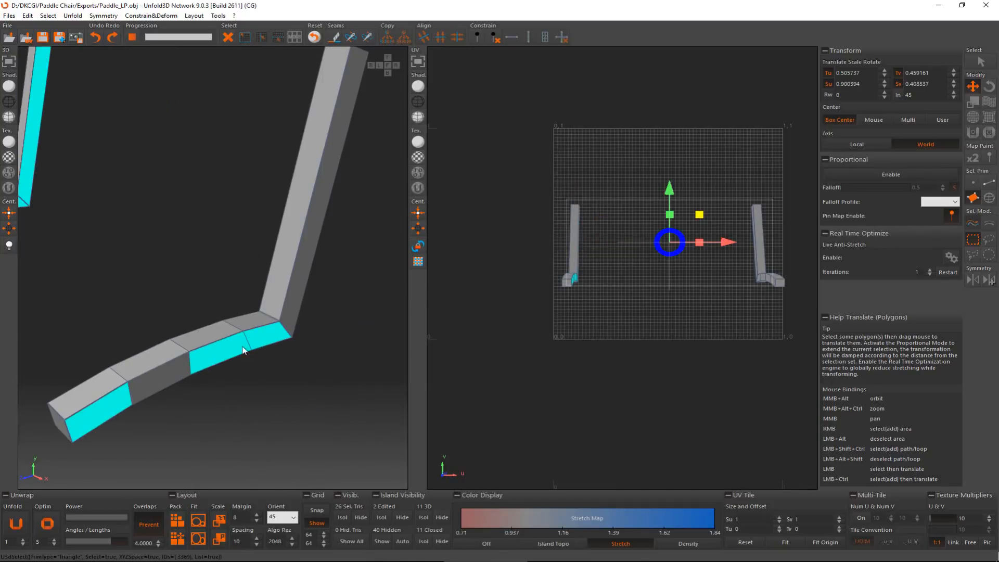
left_click(181, 365, "ctrl")
left_click(293, 305, "ctrl")
- Add all polygons on the inner side of the second L-shaped support to the selection
middle_click_drag(293, 306, 307, 331)
scroll(272, 337, "down", 3)
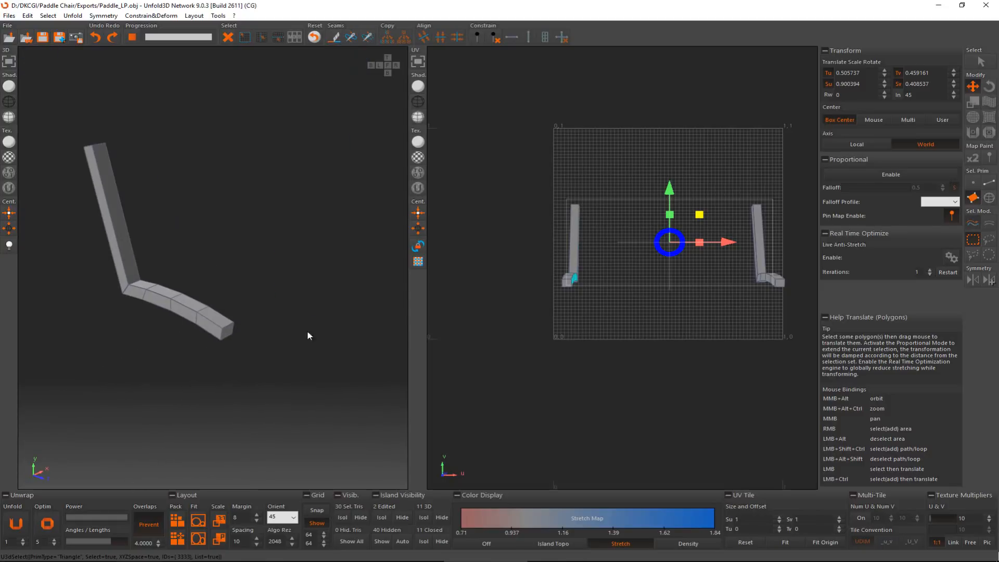
left_click(180, 309, "ctrl")
left_click(130, 292, "ctrl")
left_click(122, 280, "ctrl")
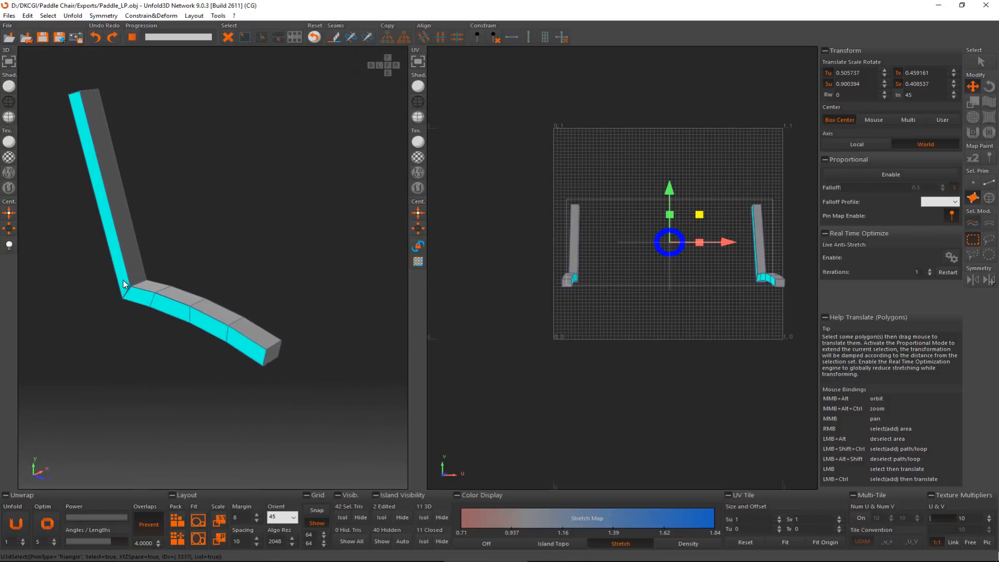
- Cut the selected side faces of both L-shaped supports along their borders, checking the selection at the corners
scroll(123, 280, "up", 5)
middle_click_drag(133, 303, 290, 302)
scroll(225, 301, "up", 2)
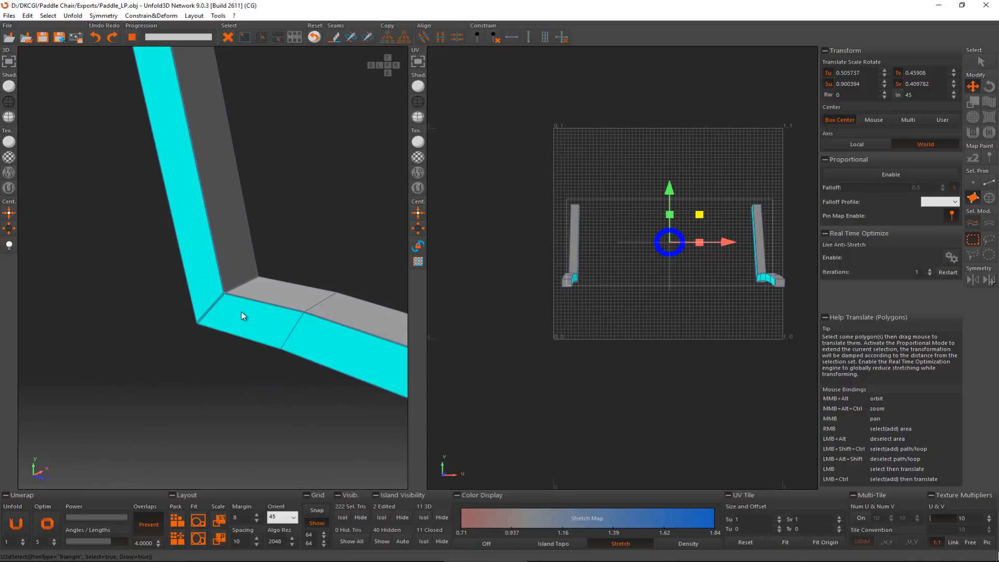
middle_click_drag(241, 310, 254, 287, "alt")
key("f")
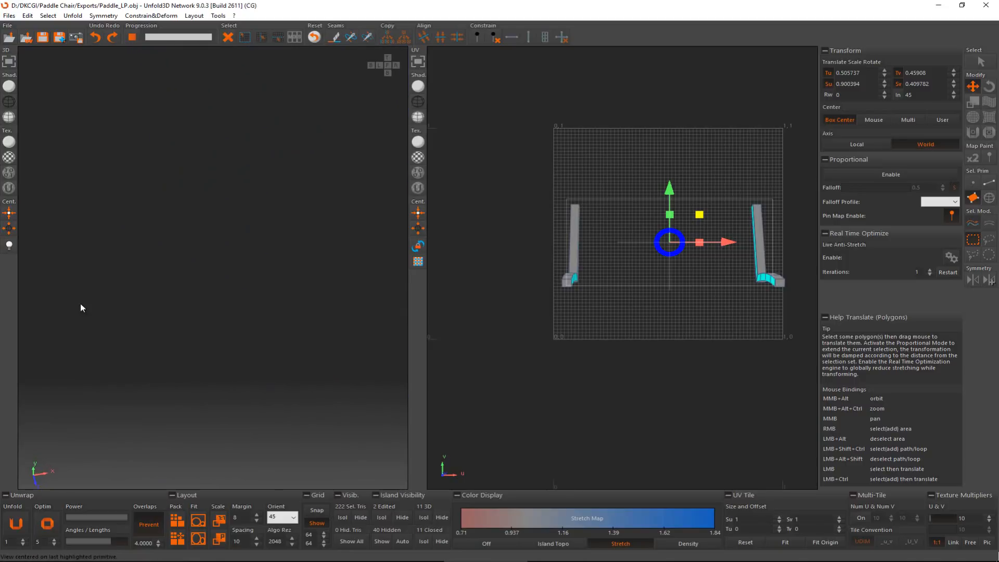
middle_click_drag(80, 302, 288, 411, "alt")
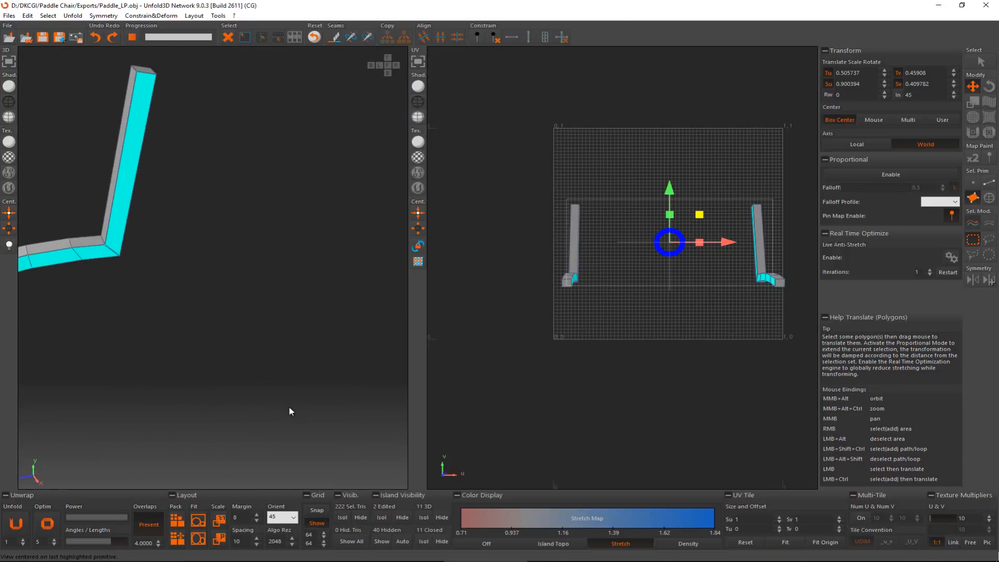
scroll(289, 408, "up", 3)
middle_click_drag(166, 219, 245, 321)
scroll(228, 379, "up", 6)
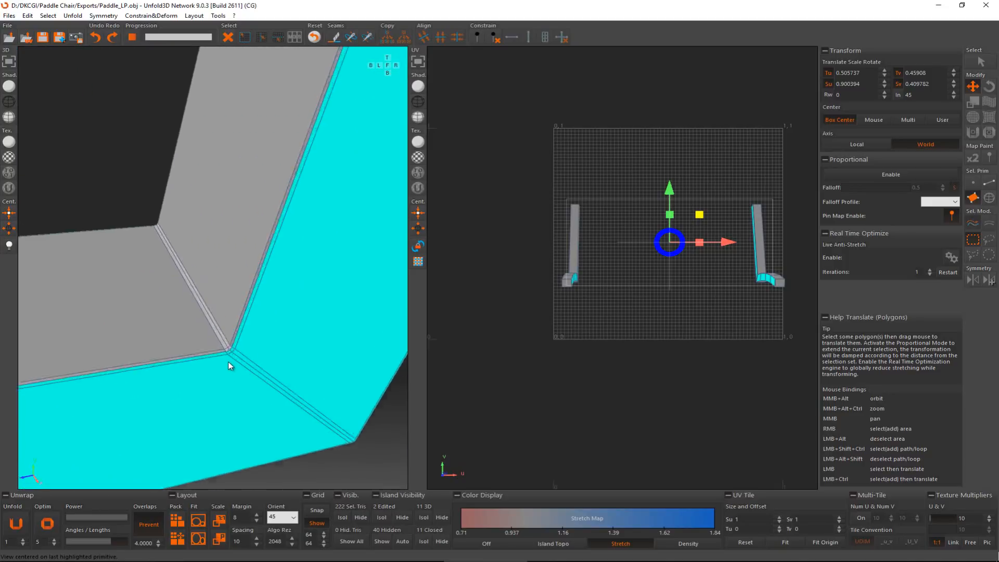
scroll(229, 362, "up", 3)
scroll(248, 322, "down", 5)
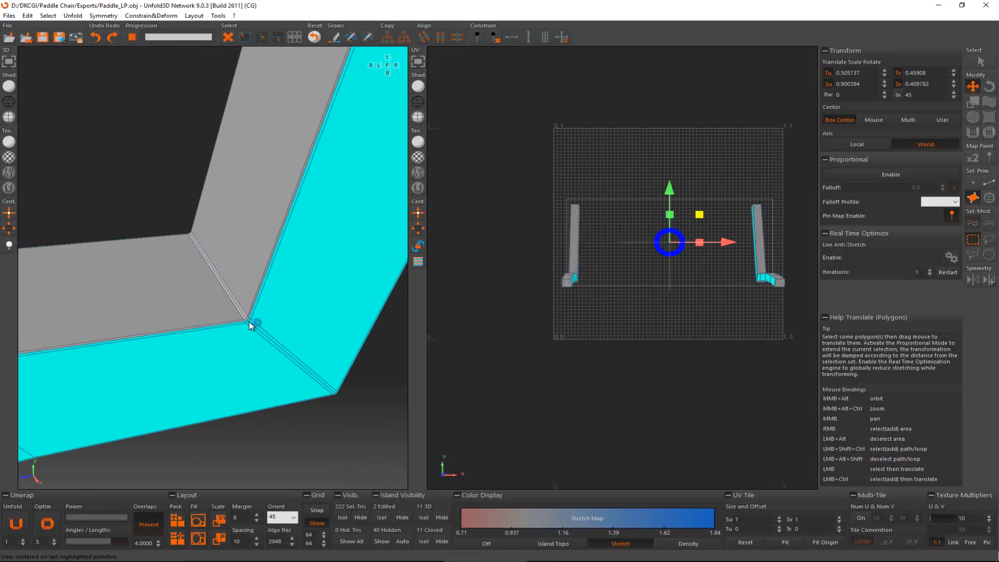
key("c")
- Select the front end faces of the seat parts on both L-shaped supports and cut them off as separate islands
scroll(251, 327, "down", 6)
middle_click_drag(245, 347, 257, 346, "alt")
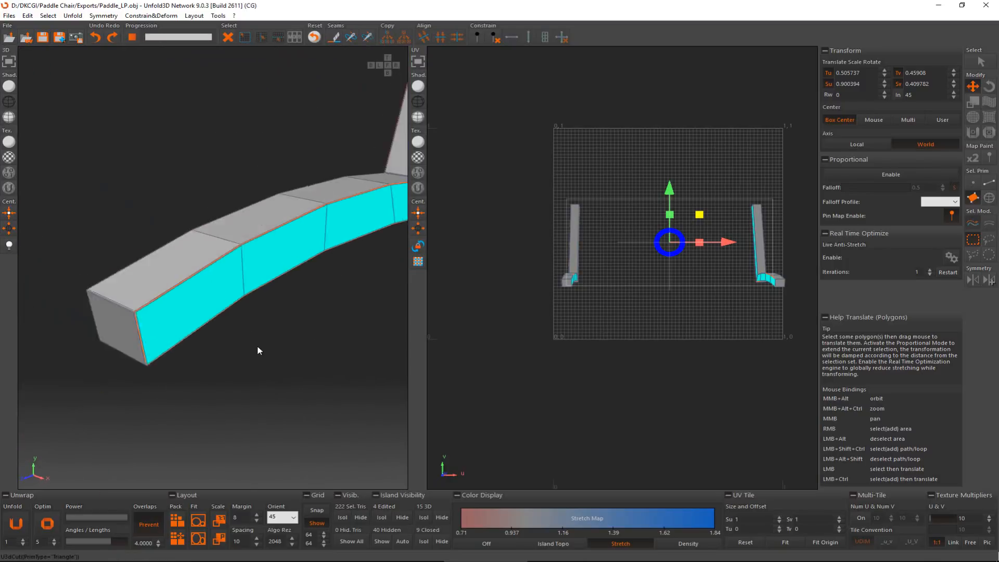
scroll(257, 345, "up", 3)
scroll(211, 273, "up", 6)
left_click(212, 273)
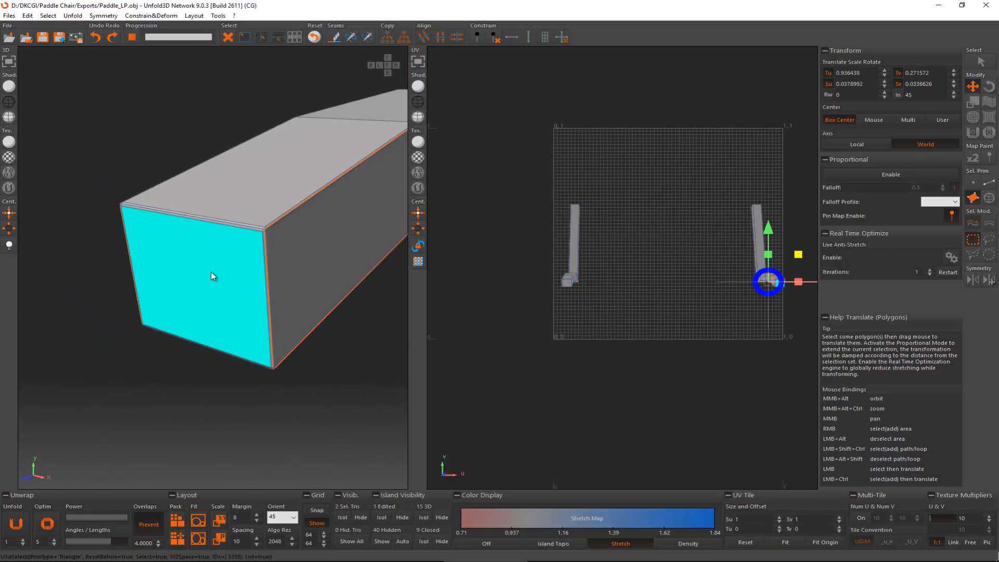
scroll(210, 272, "down", 8)
middle_click_drag(211, 271, 307, 385, "alt")
left_click(211, 358, "ctrl")
scroll(296, 318, "up", 4)
left_click(297, 315, "ctrl")
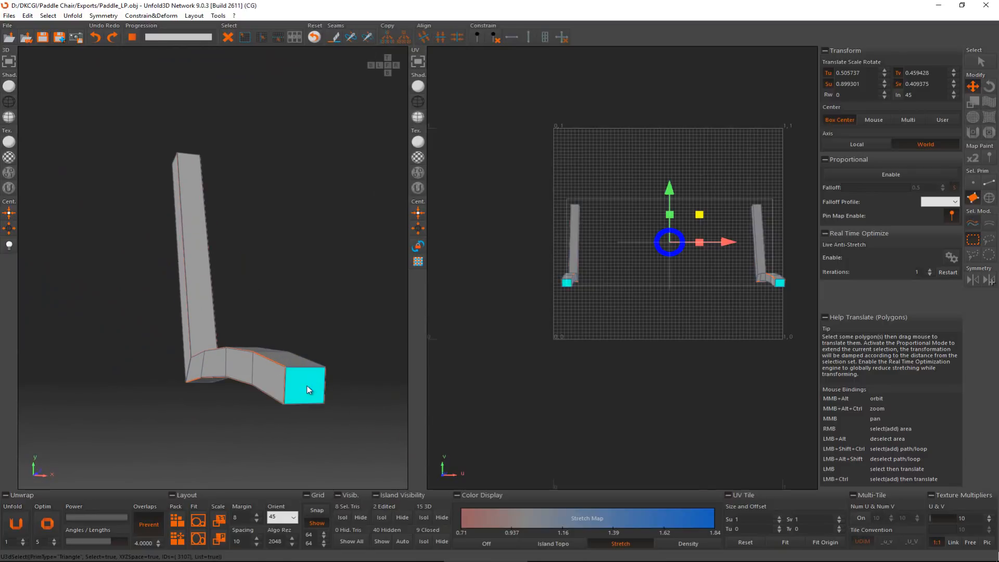
key("c")
- Select the inner and outer corner edges where the upright meets the seat part on one support and cut them
middle_click_drag(241, 332, 272, 368, "alt")
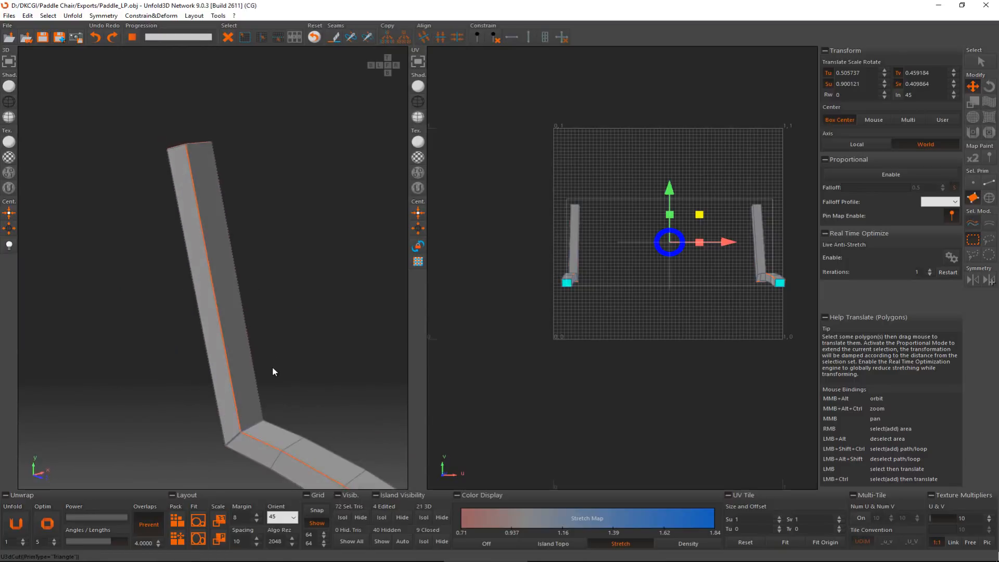
scroll(247, 426, "up", 5)
left_click(252, 438)
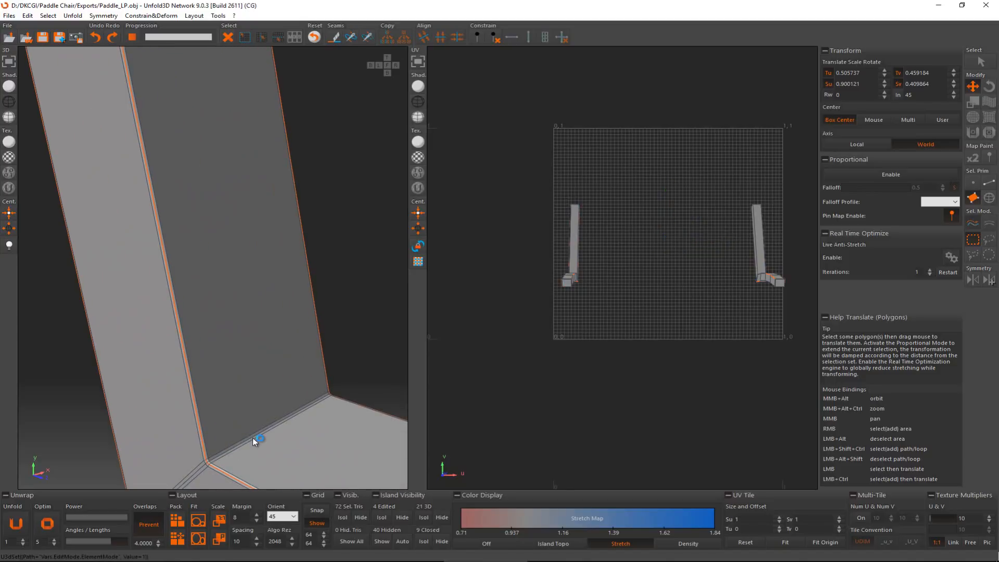
left_click(248, 439)
scroll(248, 439, "down", 5)
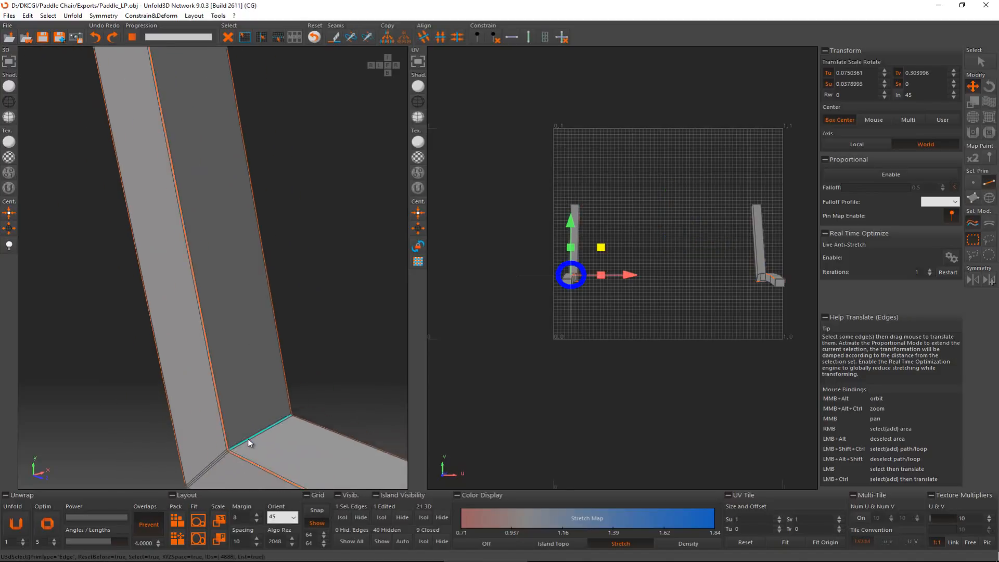
middle_click_drag(245, 438, 345, 116, "alt")
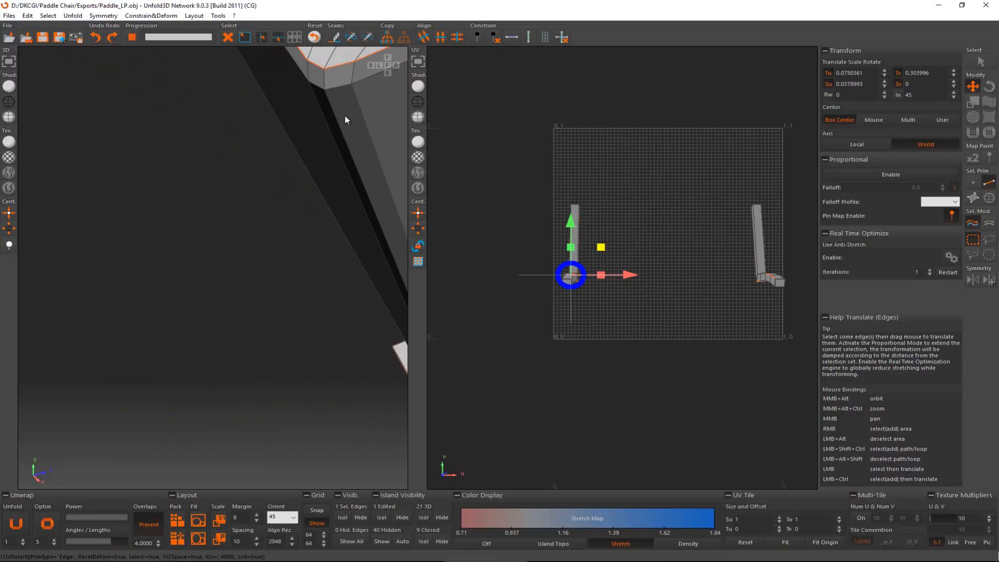
left_click(337, 123, "ctrl")
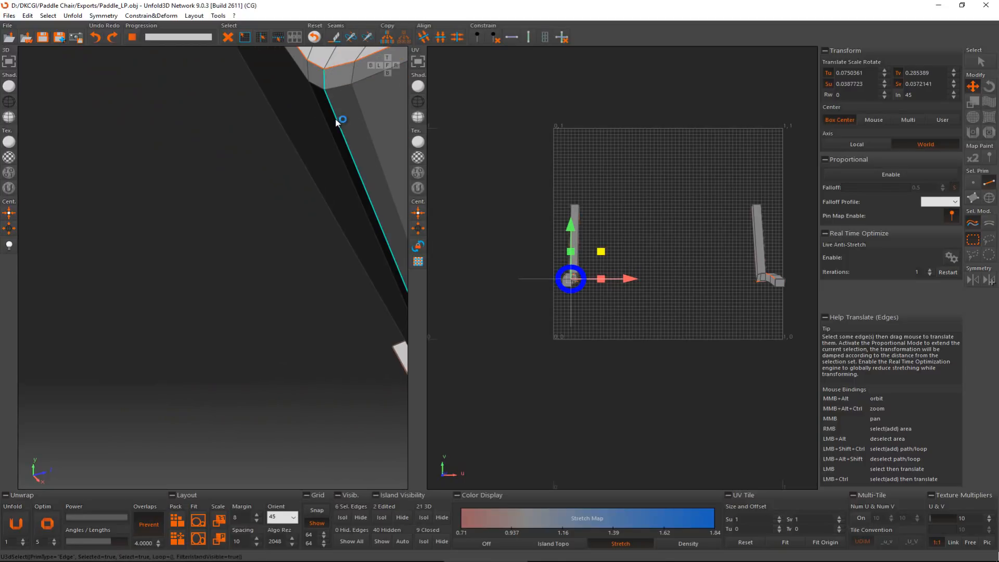
key("c")
- Cut the outer and inner corner edges between the upright and the seat part on the other support
scroll(350, 174, "down", 5)
middle_click_drag(350, 176, 395, 180, "alt")
scroll(239, 330, "up", 6)
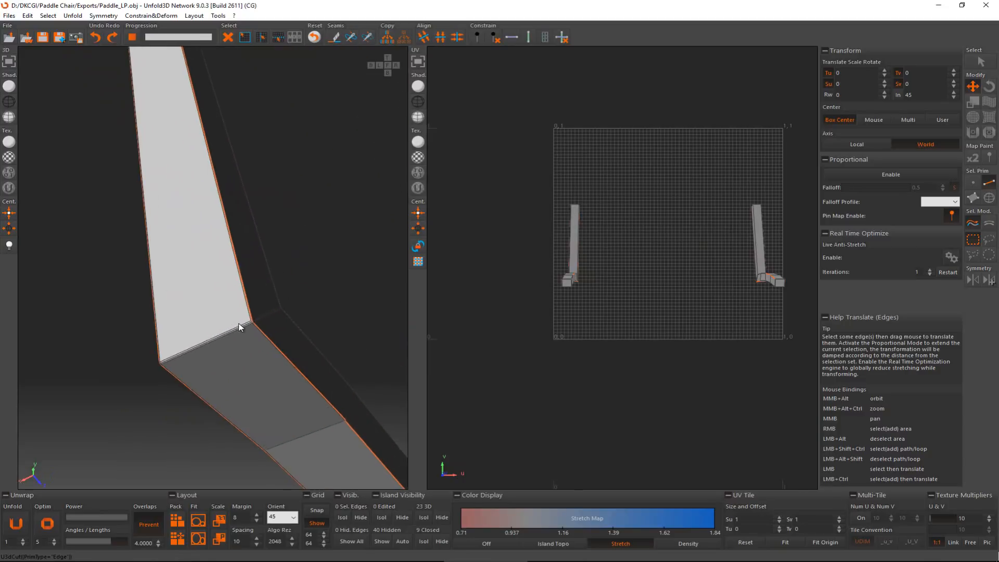
scroll(242, 328, "up", 2)
left_click(248, 331)
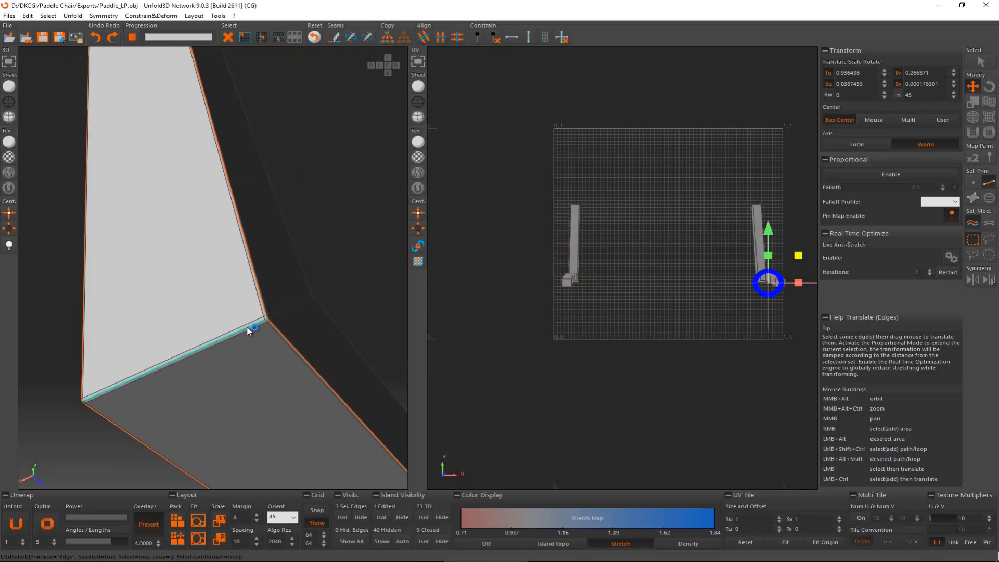
key("c")
scroll(247, 329, "down", 5)
middle_click_drag(251, 284, 230, 304, "alt")
left_click(203, 359)
key("c")
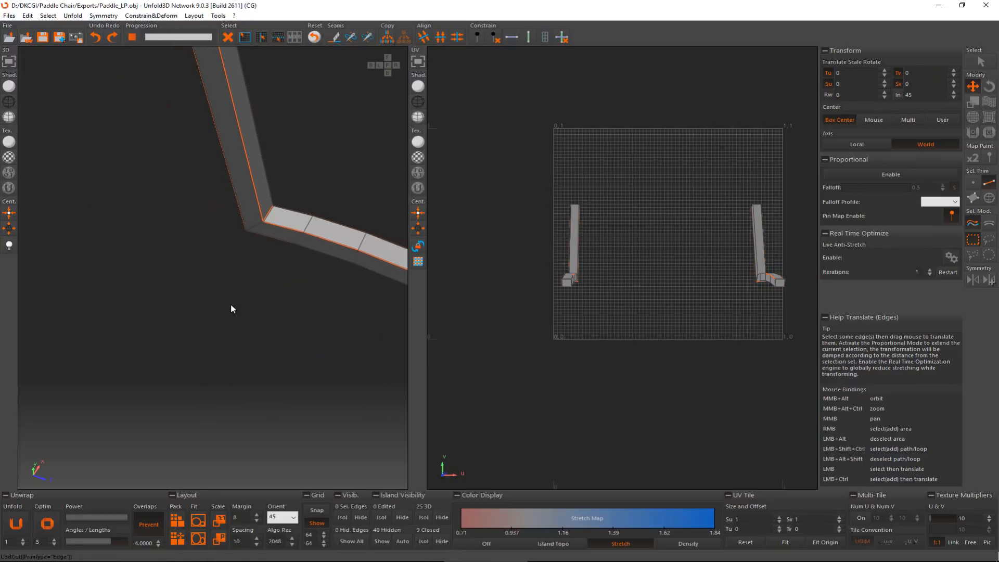
- Unfold the cut supports, then select all of their UV islands and optimize them
scroll(231, 305, "down", 2)
left_click(19, 529)
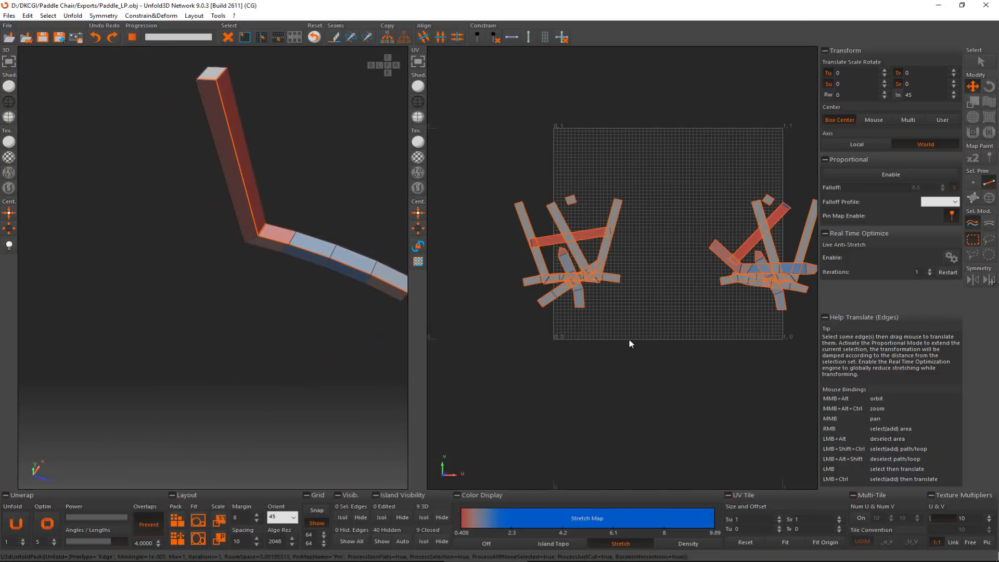
middle_click_drag(638, 345, 609, 317)
scroll(610, 317, "down", 3)
middle_click_drag(375, 291, 368, 313, "alt")
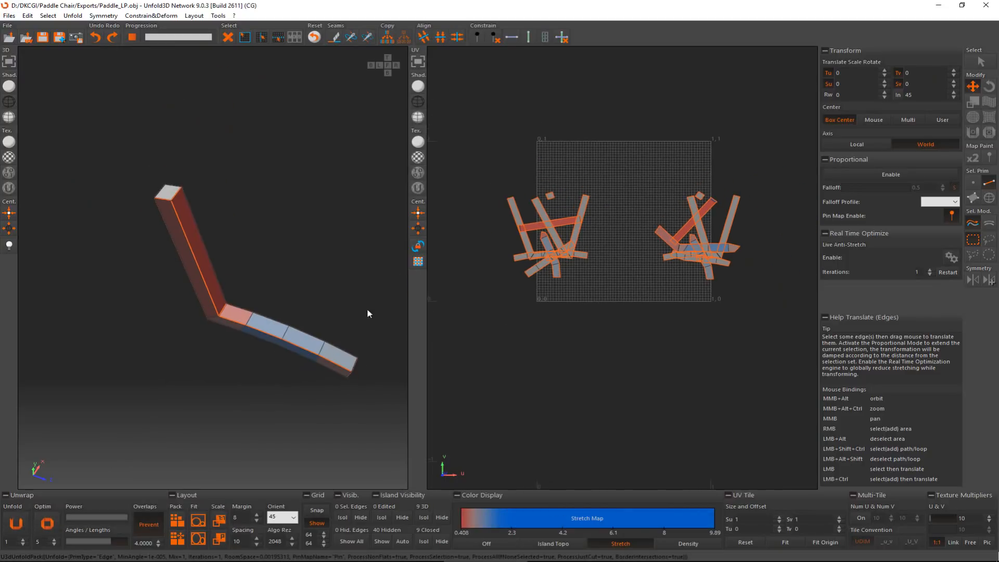
key("F4")
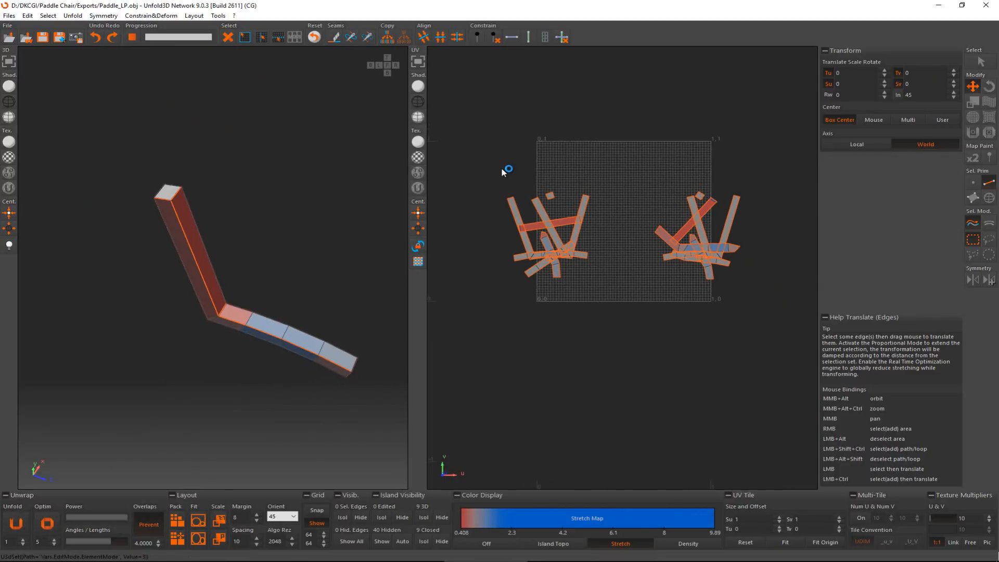
left_click_drag(463, 130, 816, 323)
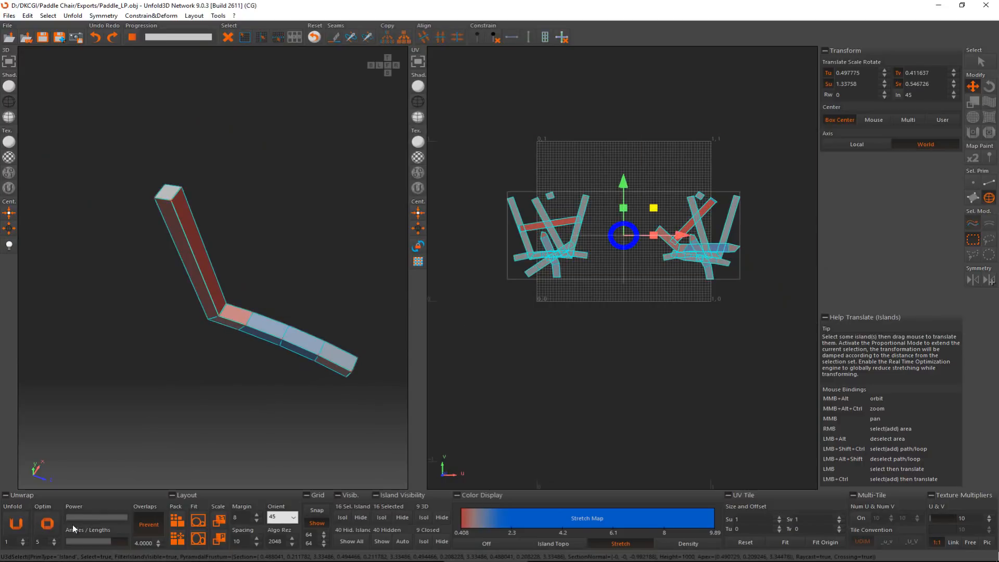
left_click(47, 524)
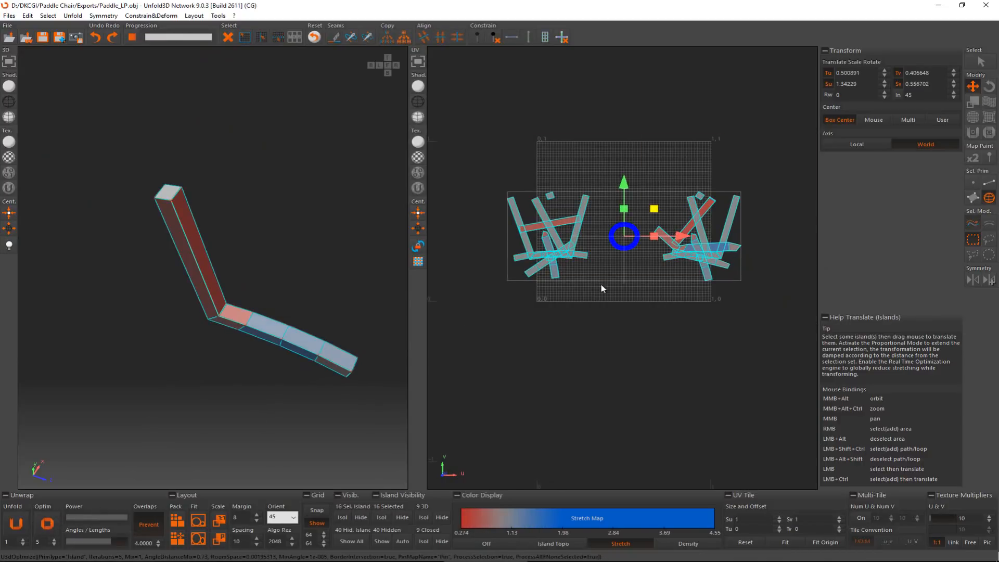
- Move all the selected support islands below the UV tile
left_click_drag(601, 285, 603, 412)
middle_click_drag(601, 411, 605, 371)
scroll(594, 354, "up", 3)
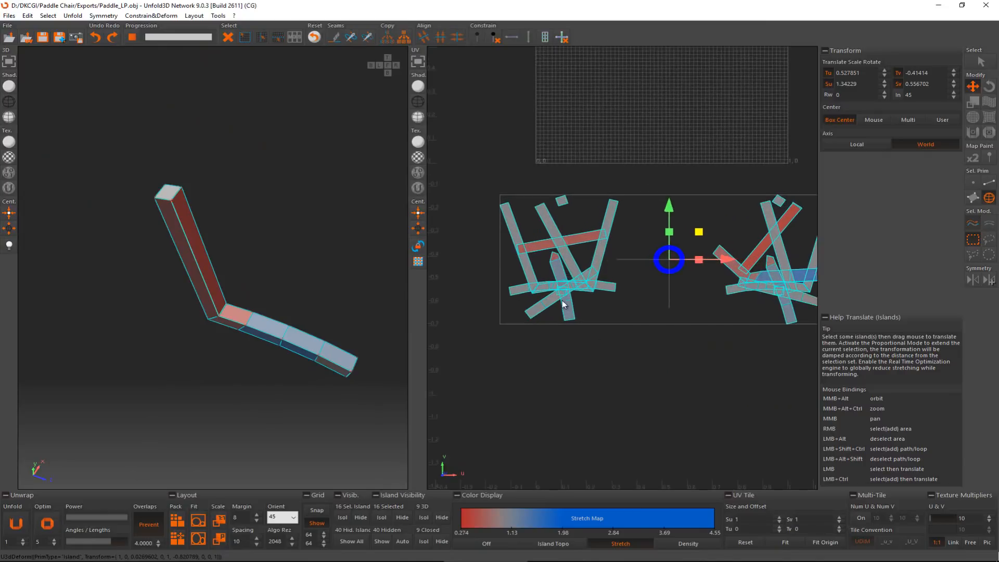
- Pull the L-shaped side islands out of the overlapping clusters, grouping three together and placing the distorted one separately
scroll(563, 304, "up", 2)
left_click(538, 284)
left_click_drag(603, 373, 528, 466)
left_click_drag(592, 287, 553, 413)
middle_click_drag(500, 410, 637, 385)
left_click_drag(638, 385, 446, 363)
middle_click_drag(690, 299, 559, 291)
scroll(657, 270, "down", 4)
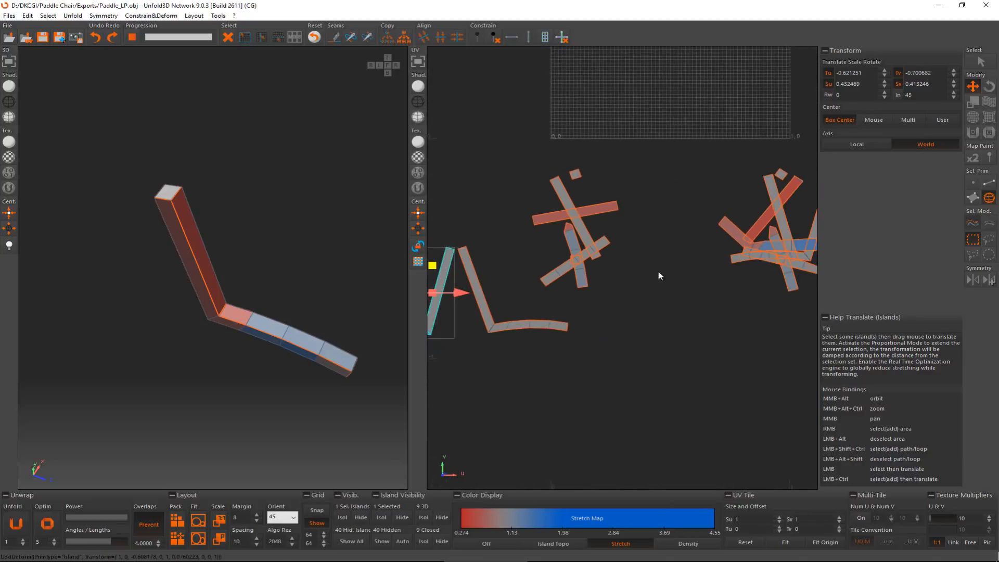
left_click_drag(765, 239, 490, 322)
left_click_drag(741, 248, 698, 333)
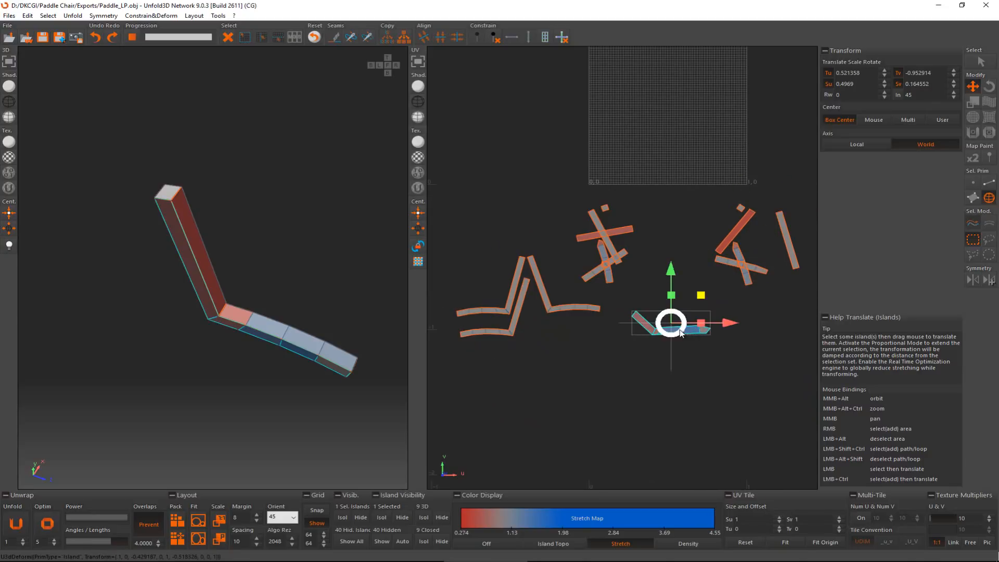
- Optimize the distorted L-shaped island and inspect its stretch on the 3D support
left_click(50, 520)
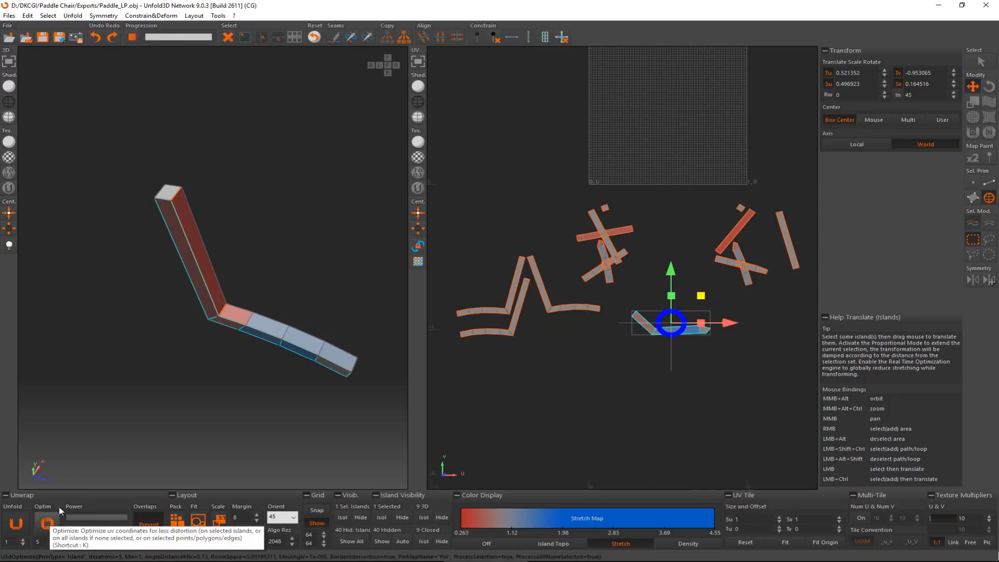
scroll(236, 283, "down", 2)
middle_click_drag(270, 344, 308, 227)
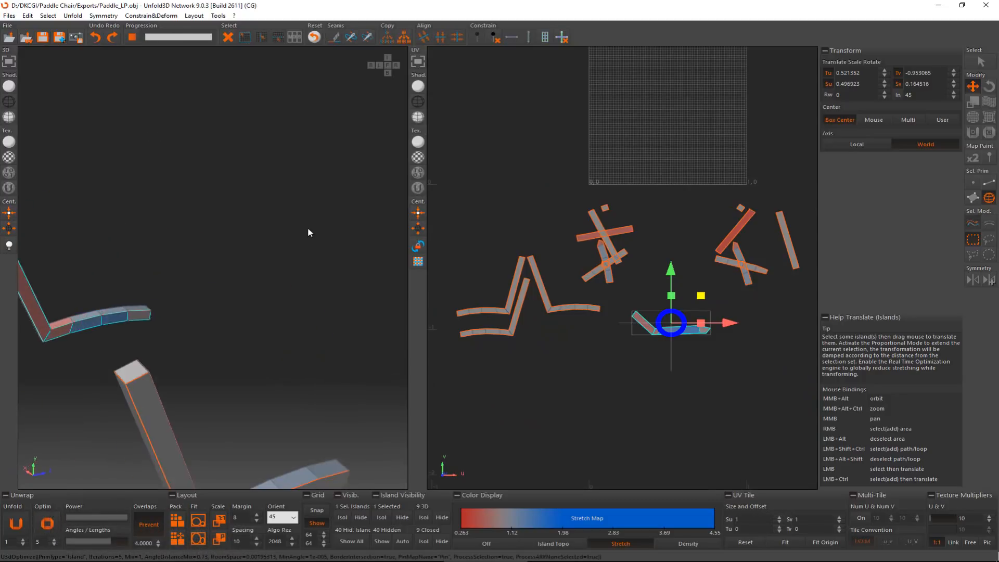
middle_click_drag(125, 281, 276, 410)
scroll(211, 299, "up", 4)
scroll(211, 298, "up", 1)
left_click(255, 308)
scroll(292, 355, "up", 5)
scroll(292, 356, "down", 4)
middle_click_drag(126, 230, 288, 225, "alt")
middle_click_drag(79, 388, 250, 284)
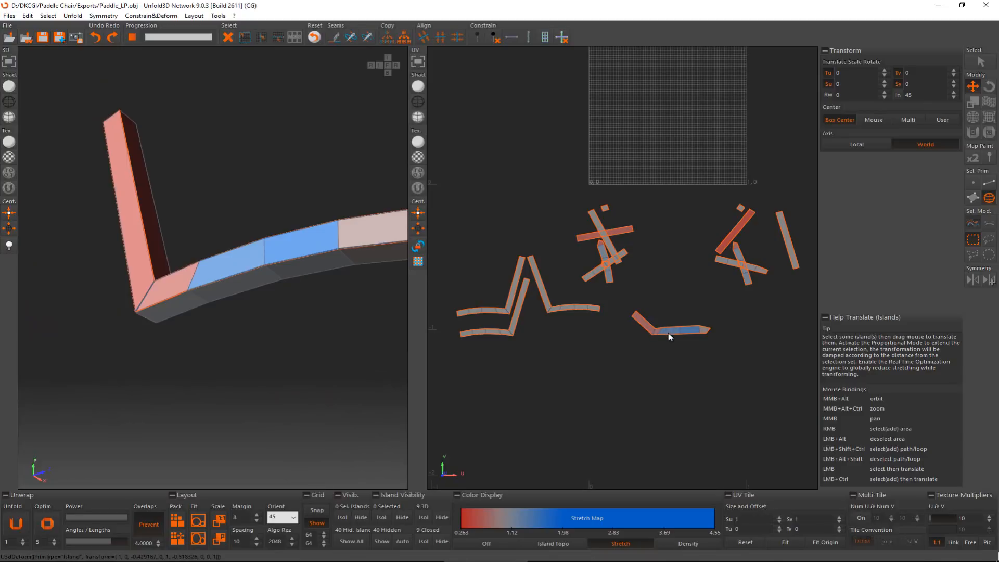
- Unfold the distorted L-shaped island again and optimize it
left_click(685, 329)
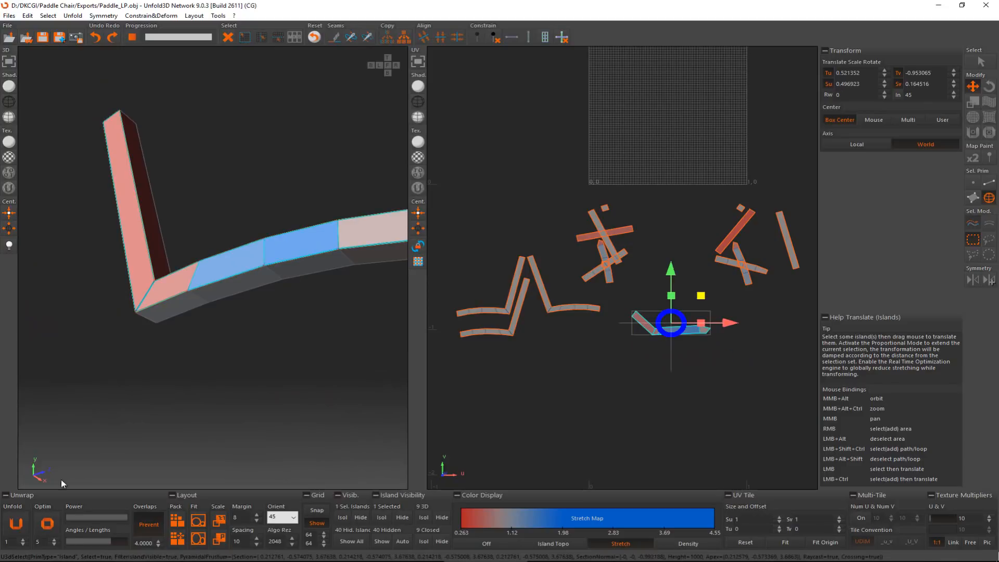
left_click(26, 528)
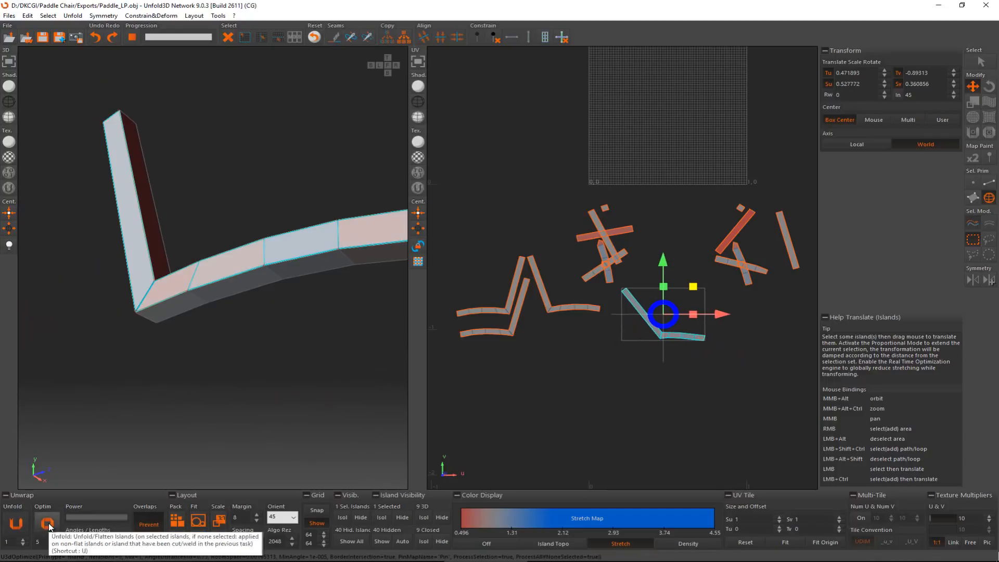
left_click(46, 523)
- Move the corrected L-shaped island beside the other three and rotate it so its upright matches their slant
left_click_drag(653, 374, 569, 359)
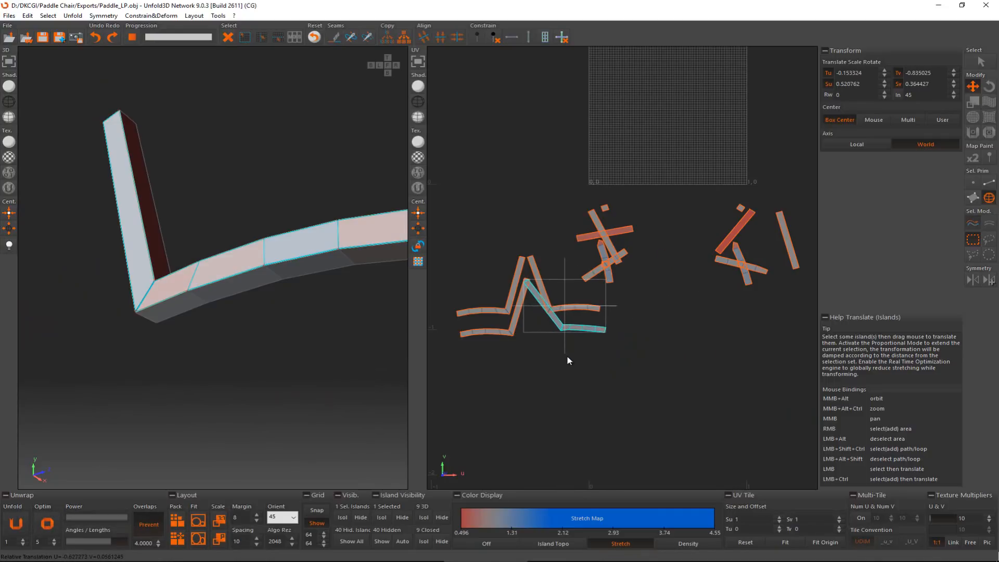
key("e")
left_click_drag(644, 361, 631, 367)
key("w")
left_click(697, 280)
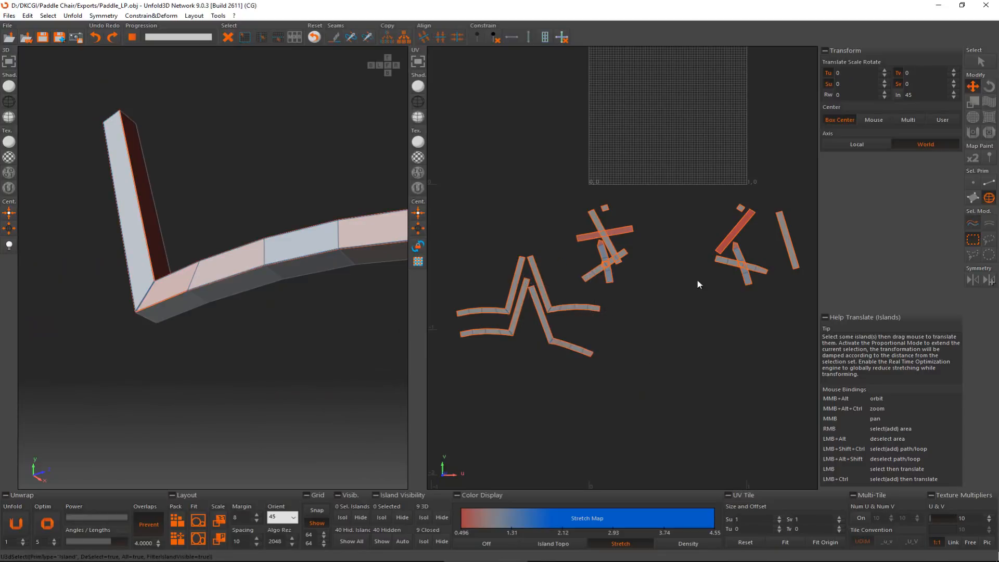
- Lay the two red stretched strip islands horizontally, one above the other, beside the L-shaped islands
left_click(738, 234)
key("e")
left_click_drag(757, 289, 662, 411)
key("w")
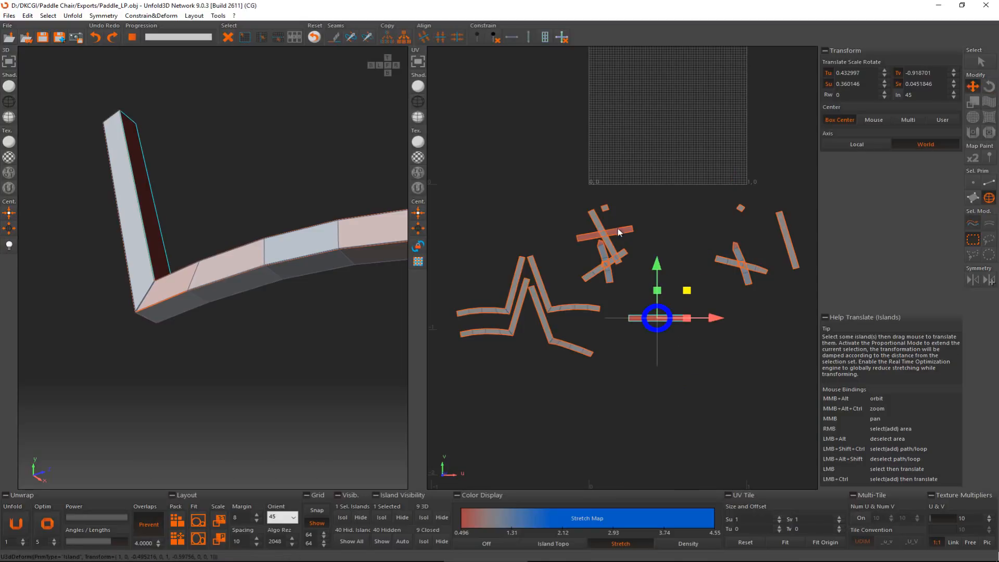
left_click(619, 232)
left_click_drag(660, 293, 691, 342)
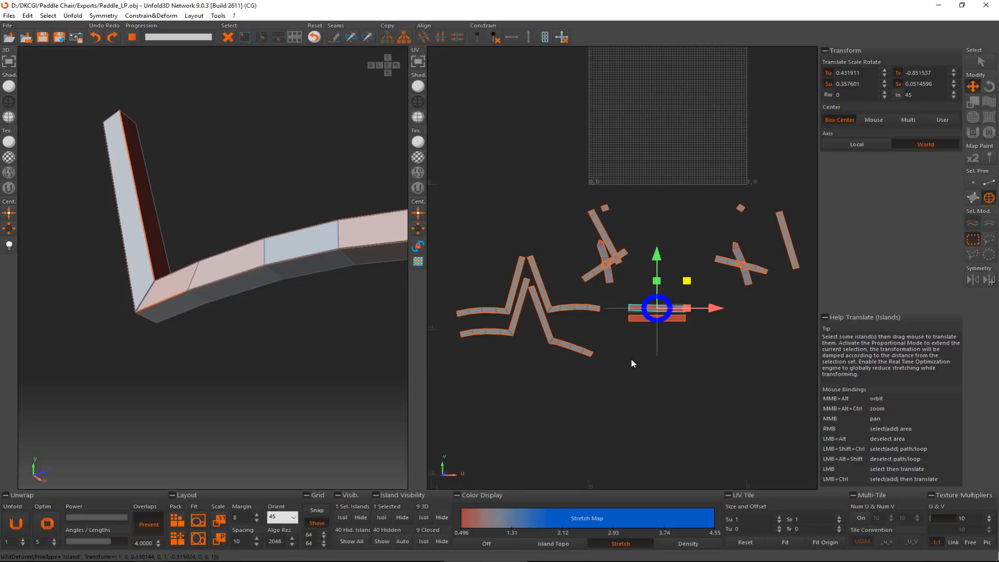
- Select the remaining unsorted island clusters and move them down and to the right, clear of the two strips
middle_click_drag(631, 359, 610, 391)
scroll(609, 390, "down", 2)
left_click(685, 366)
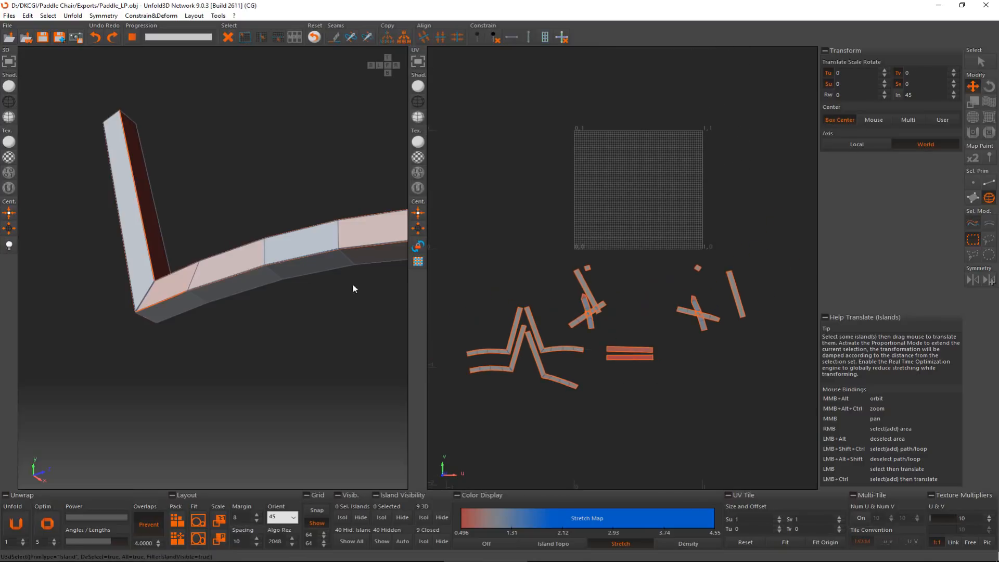
scroll(556, 279, "down", 1)
left_click_drag(648, 311, 757, 397)
left_click(757, 397)
scroll(609, 346, "down", 1)
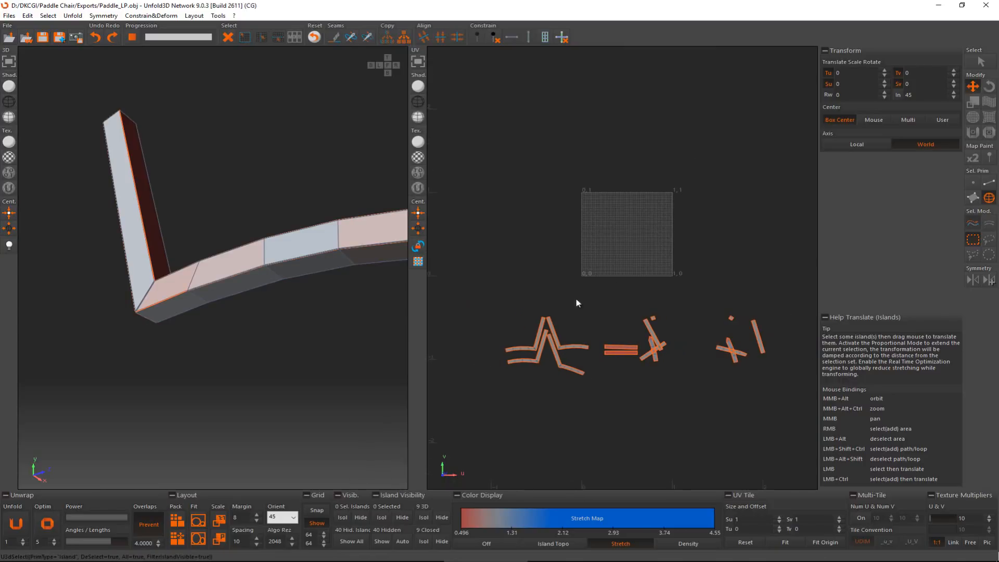
- Show all hidden islands of the bench, select the two round armrest rings and isolate them
scroll(291, 369, "down", 5)
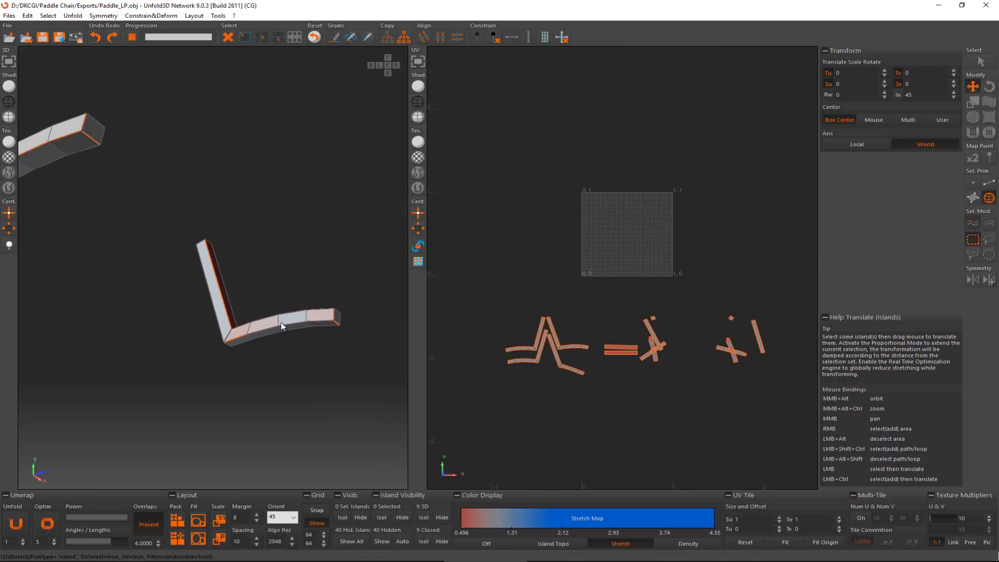
middle_click_drag(281, 324, 367, 470, "alt")
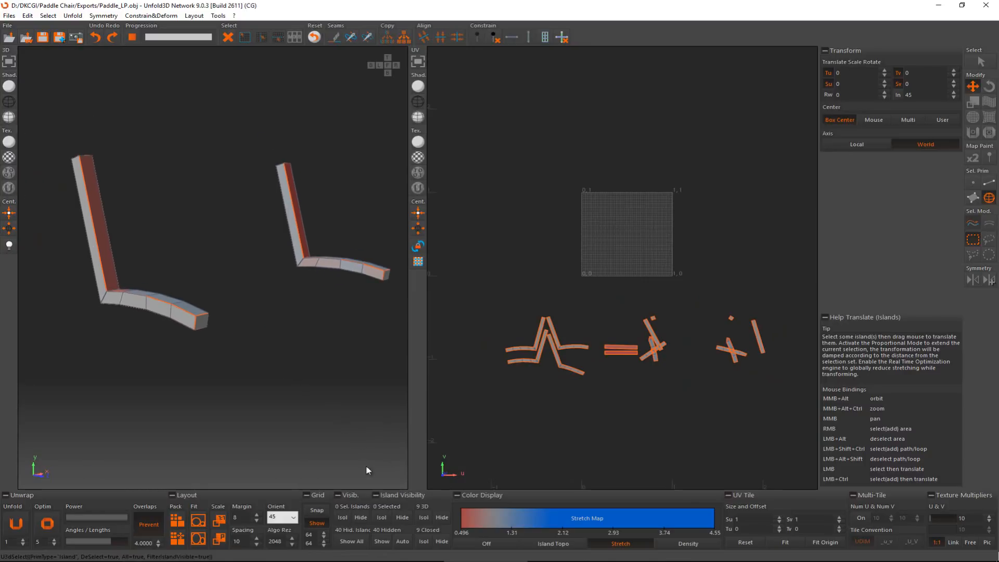
left_click(382, 539)
middle_click_drag(289, 320, 281, 325, "alt")
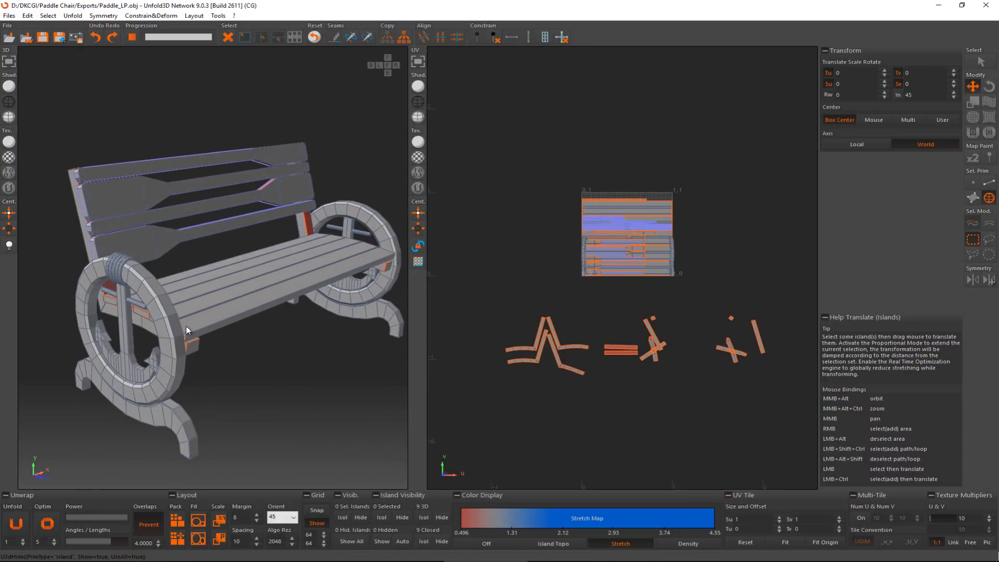
left_click(174, 382)
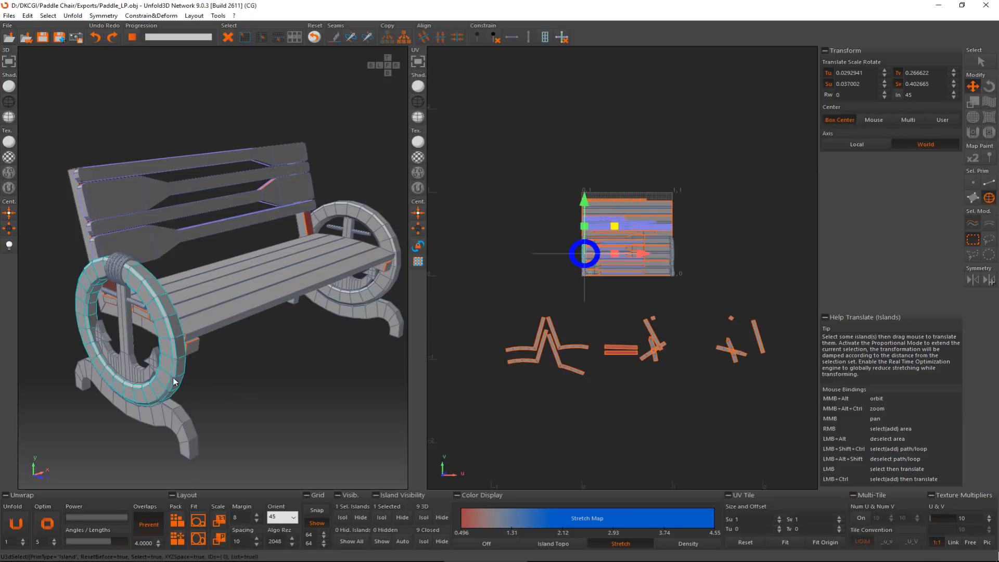
left_click(379, 232, "ctrl")
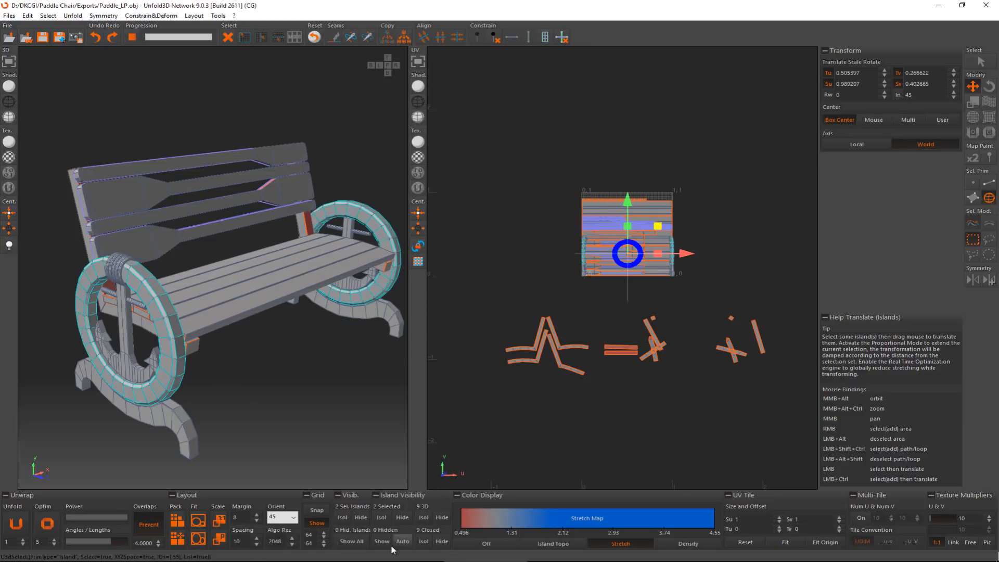
left_click(381, 517)
left_click(213, 368)
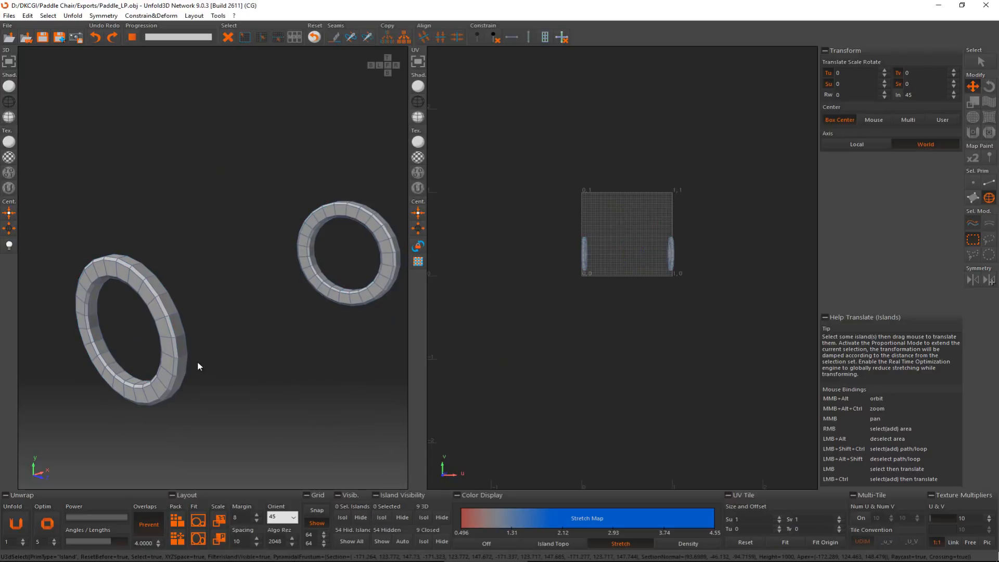
- Select the inner and outer rim edge loops on both sides of the first ring and cut them as seams
scroll(117, 370, "up", 5)
key("F2")
left_click(105, 373)
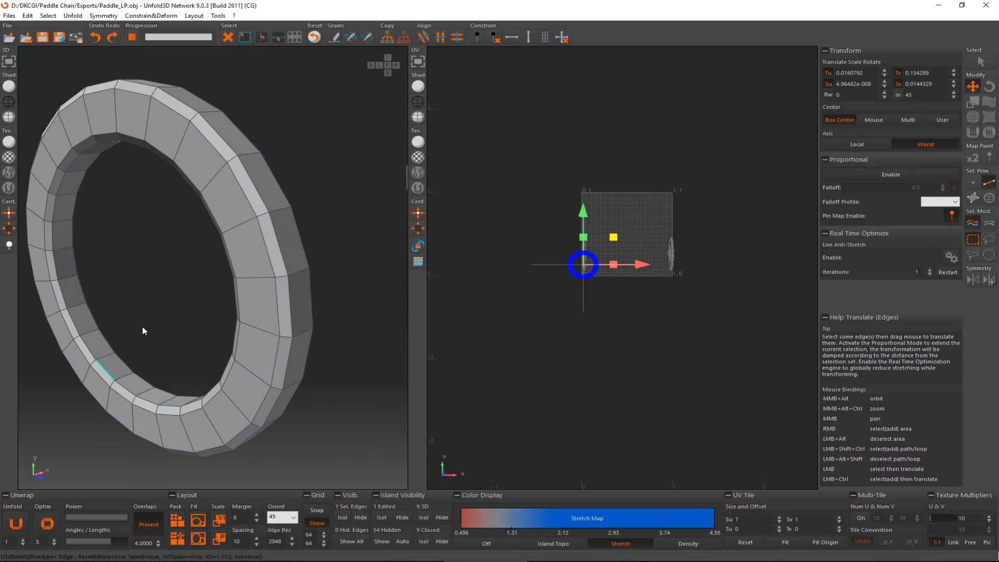
left_click(230, 153, "ctrl")
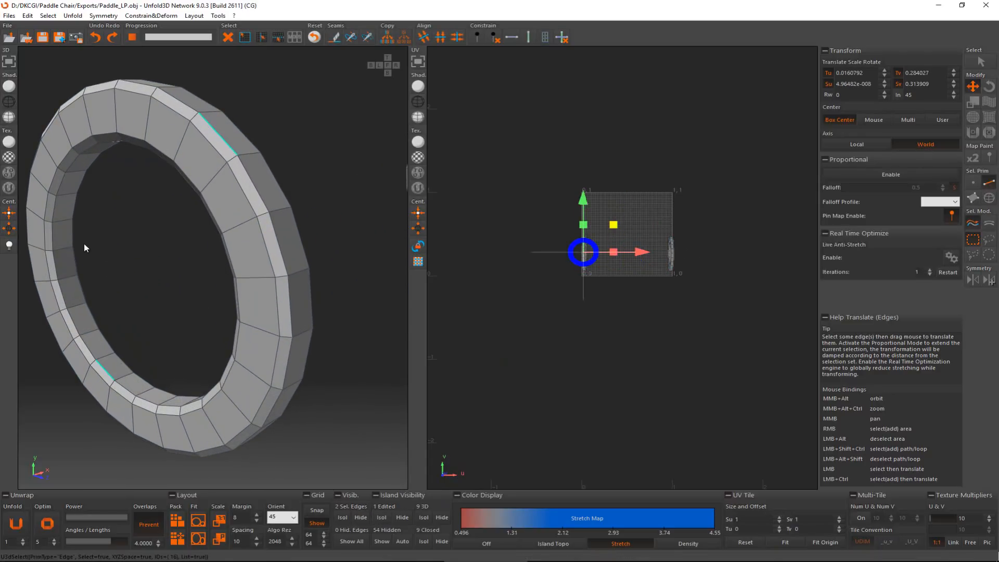
left_click(75, 256, "ctrl")
middle_click_drag(107, 259, 130, 155, "alt")
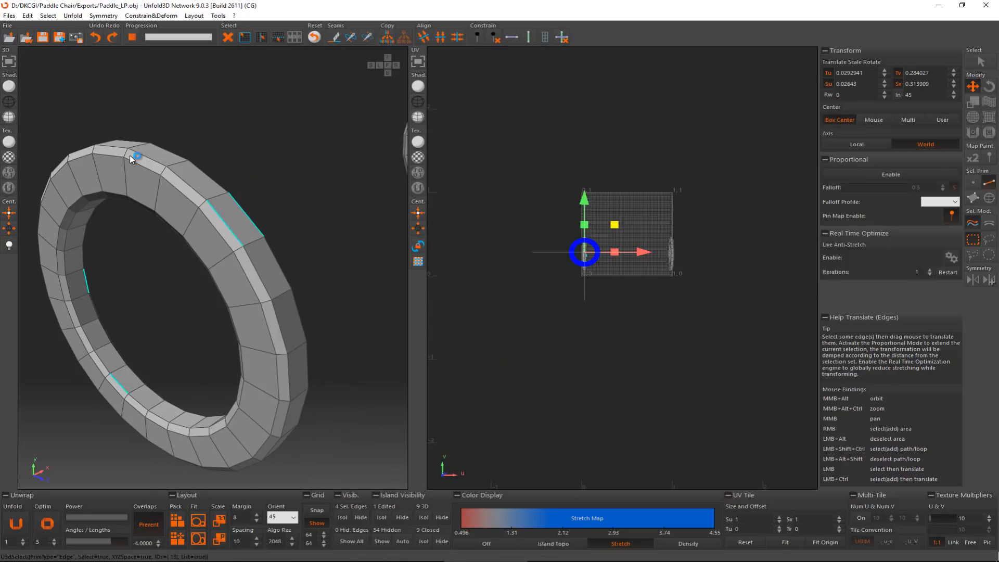
left_click(129, 155, "ctrl+shift")
key("c")
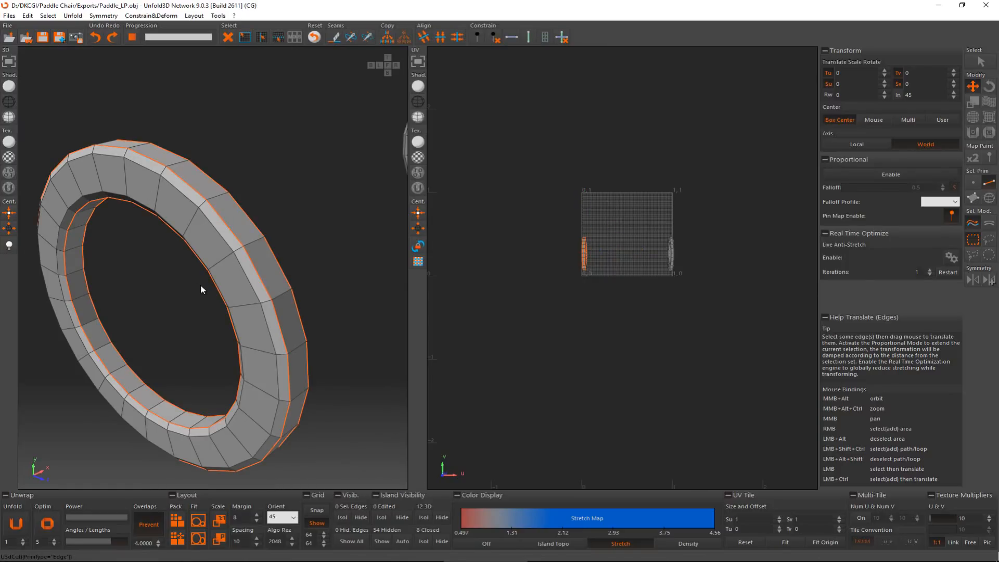
- Cut the second ring along its matching inner and outer rim edge loops
middle_click_drag(201, 284, 258, 266, "alt")
left_click(256, 264)
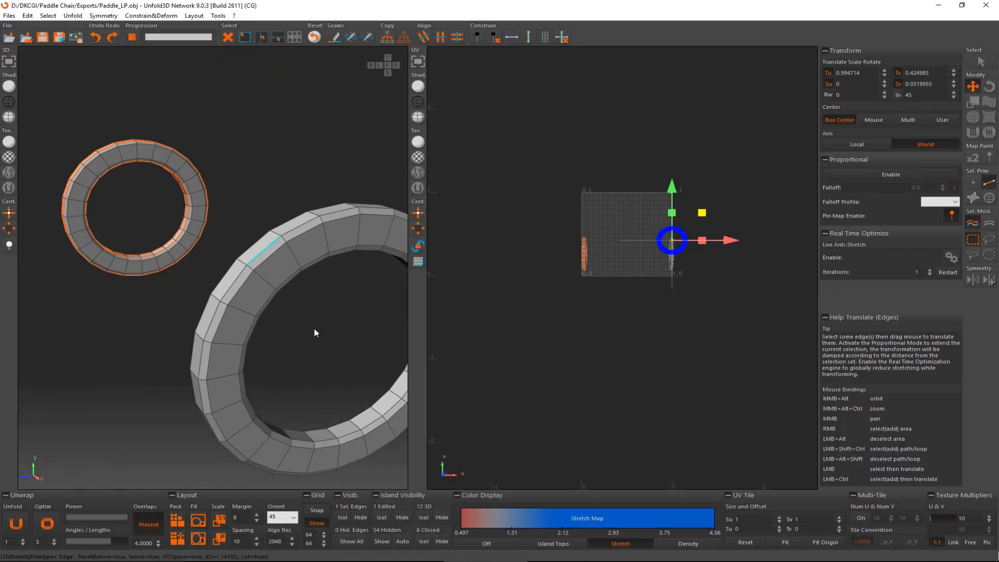
left_click(332, 441, "ctrl")
left_click(320, 430, "ctrl")
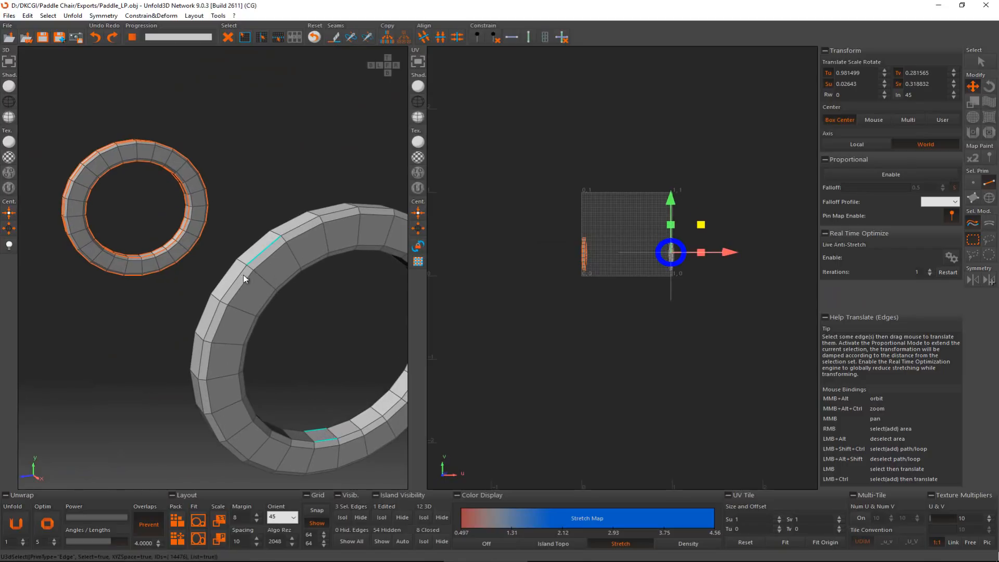
left_click(243, 257, "ctrl")
key("l")
key("c")
- Cut cross seams through the rings' inner and outer bands so they open into strips, and unfold the islands
middle_click_drag(343, 373, 207, 410, "alt")
left_click(276, 240)
key("c")
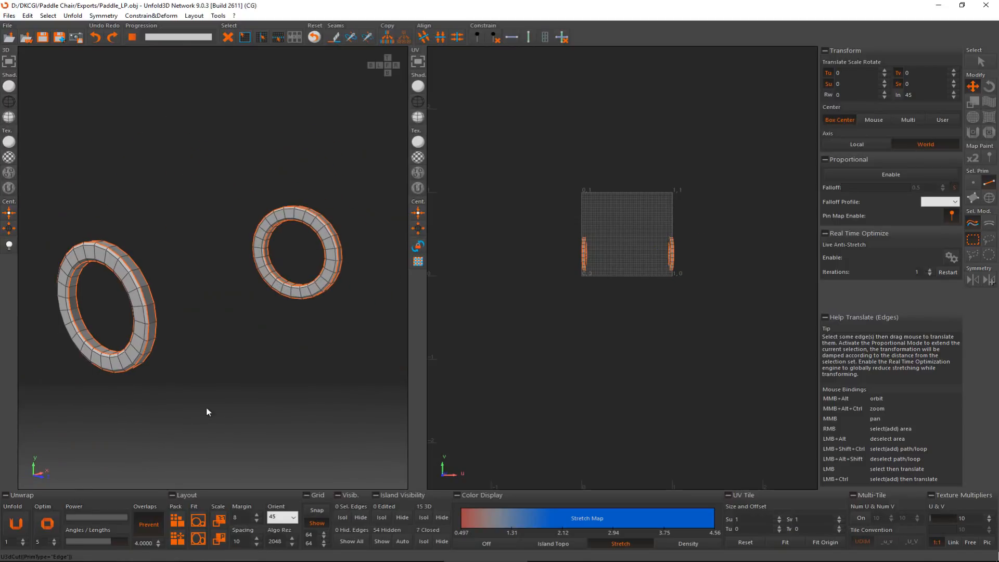
left_click(15, 523)
scroll(606, 260, "up", 5)
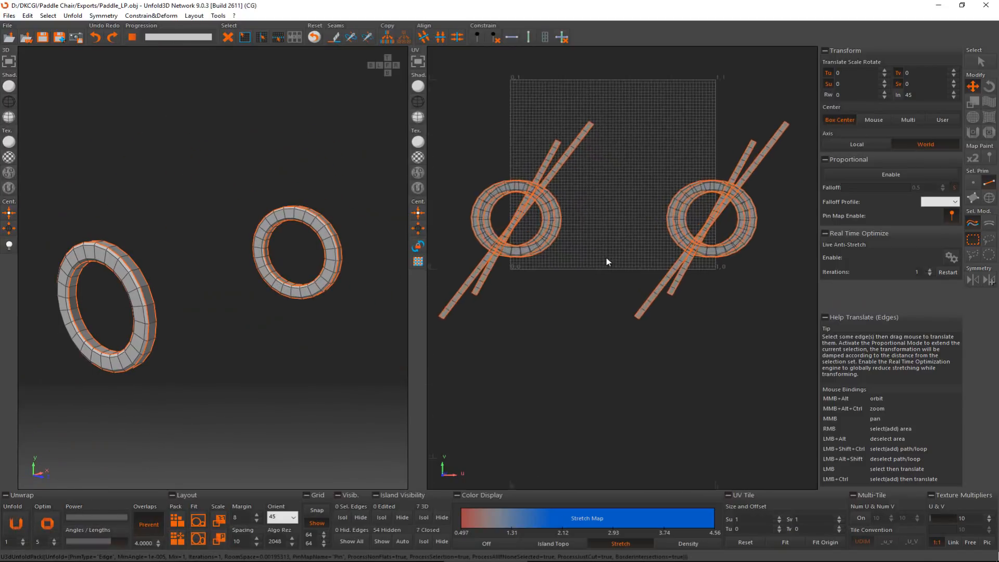
- Rotate each ring's pair of strip islands to roughly horizontal and move both pairs below the ring-shaped islands
key("F4")
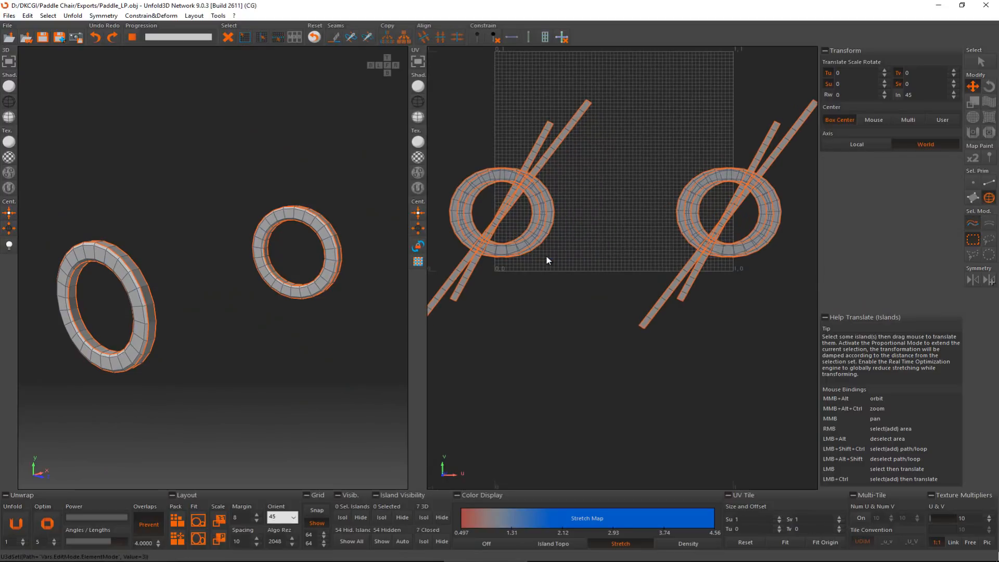
left_click(580, 117)
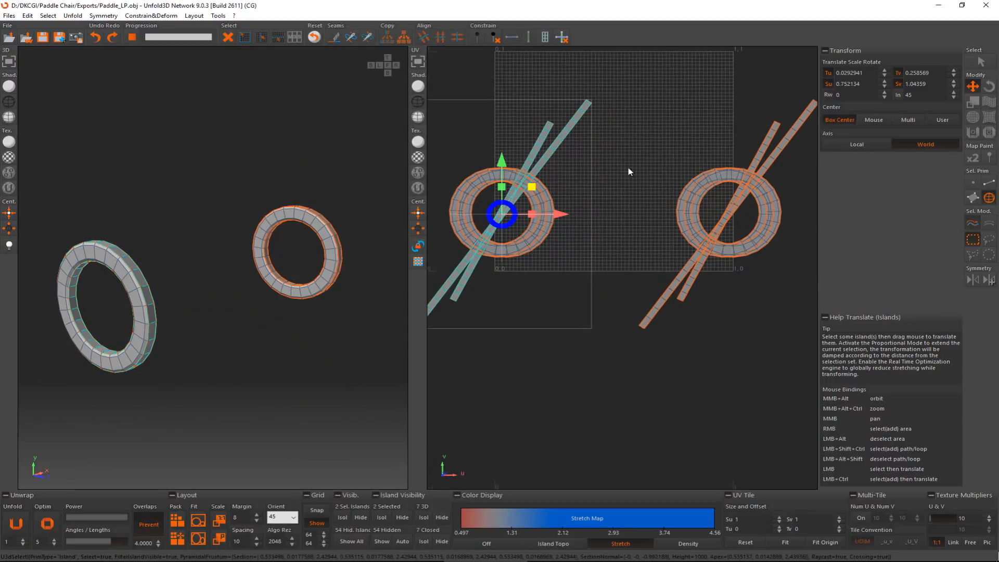
key("e")
left_click_drag(631, 172, 611, 263)
key("w")
key("e")
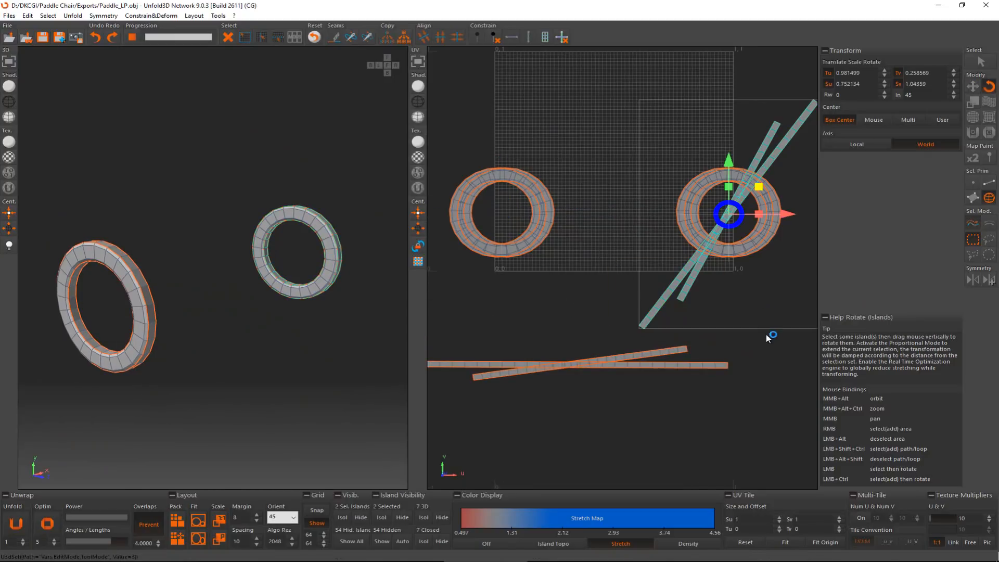
left_click_drag(766, 334, 576, 361)
key("w")
- Select the long edge loops of all four strips, constrain them horizontally and optimize the islands
scroll(525, 358, "up", 5)
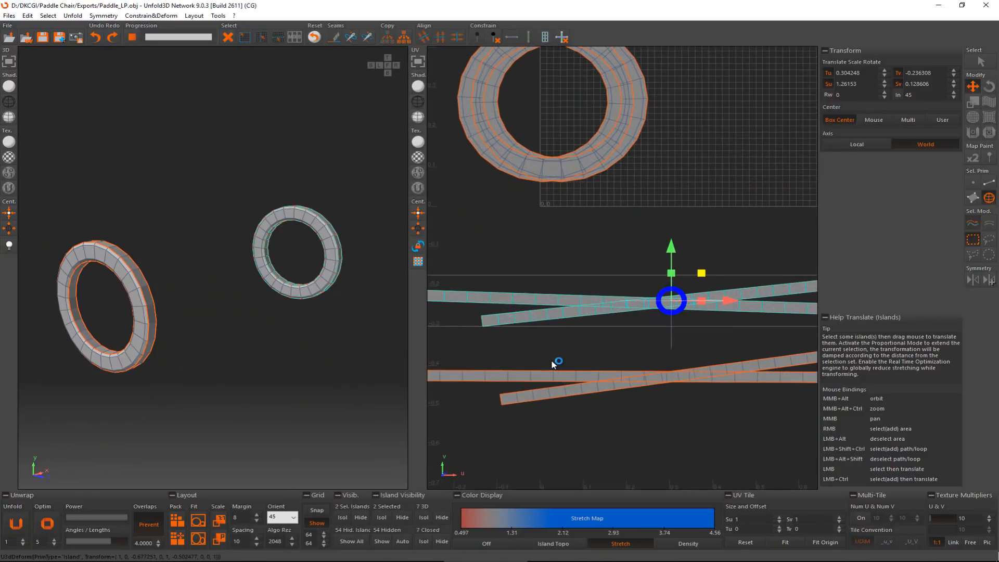
key("F2")
right_click_drag(543, 395, 542, 407)
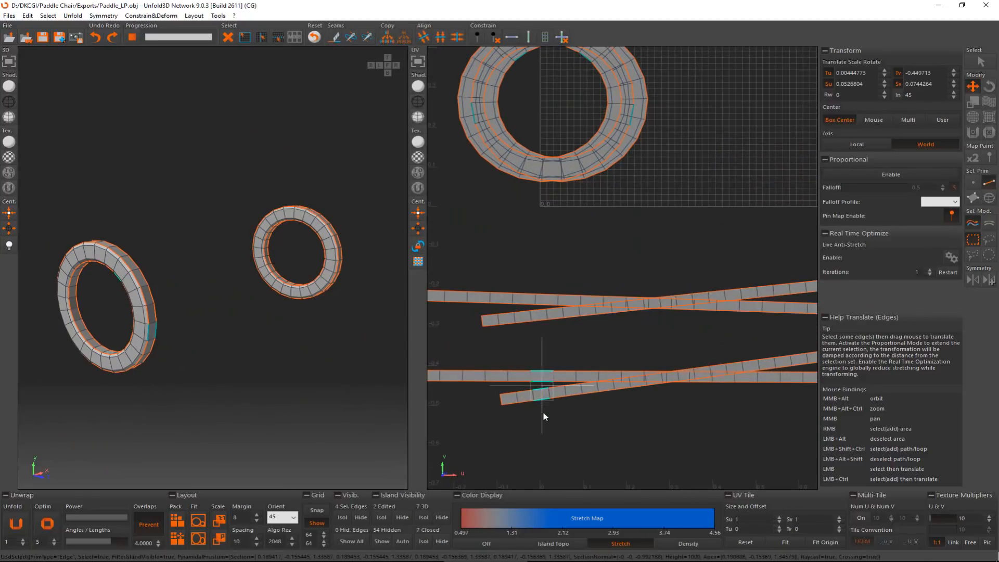
left_click(525, 311, "ctrl")
left_click(523, 312, "ctrl")
left_click(523, 304, "ctrl")
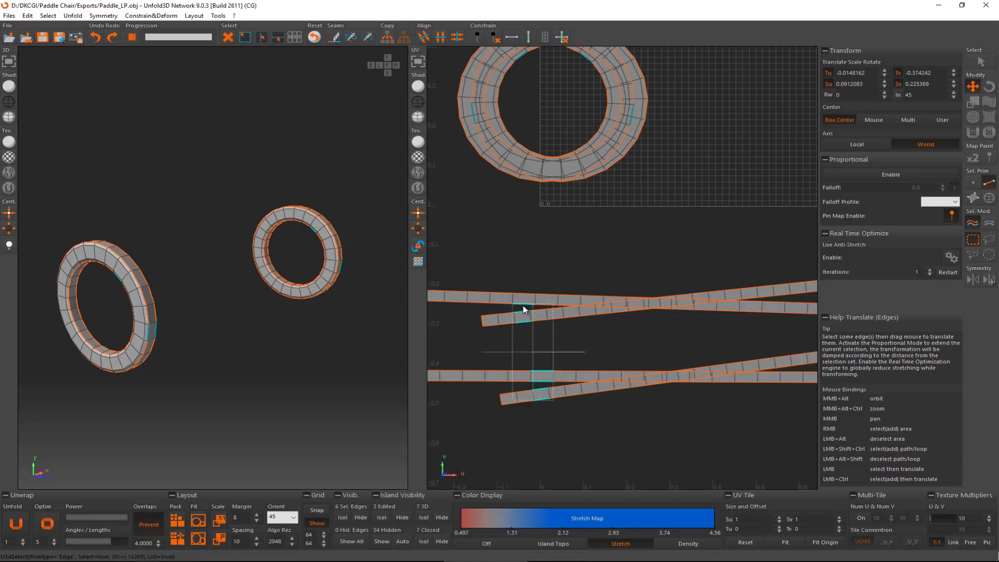
left_click(526, 293, "ctrl")
key("l")
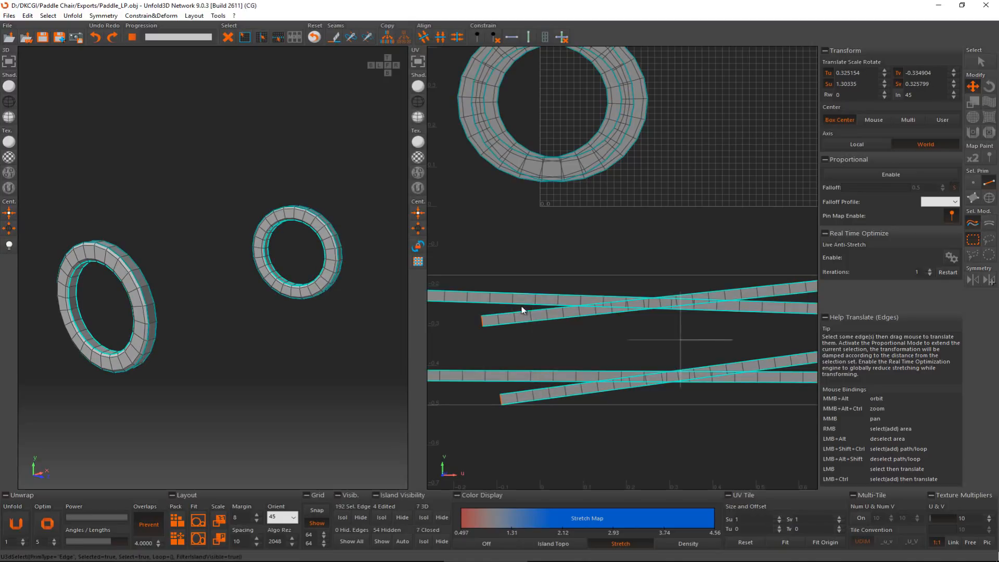
left_click(513, 37)
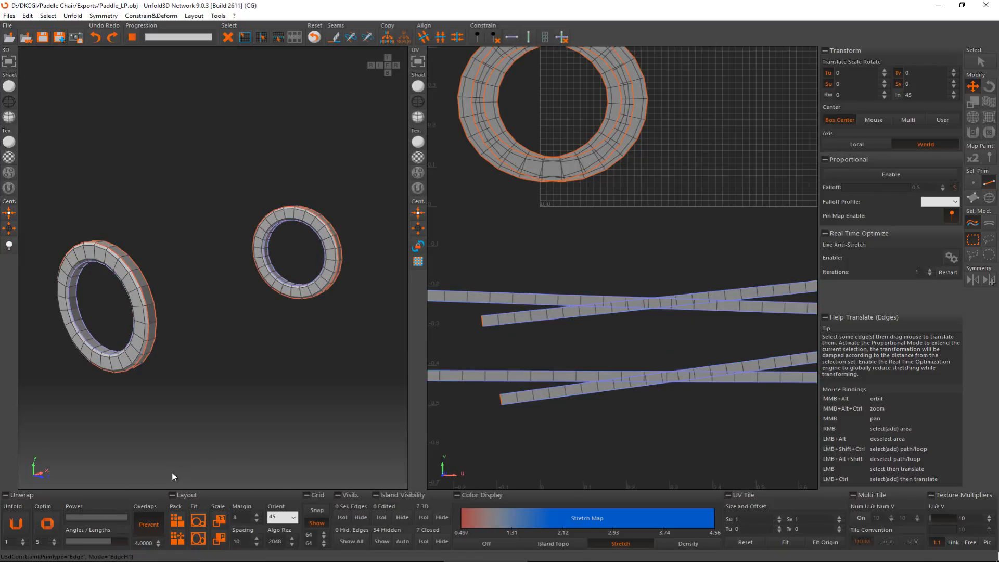
left_click(48, 523)
- Rescale the ring and strip islands and pack them without overlaps inside the UV tile
scroll(624, 339, "down", 3)
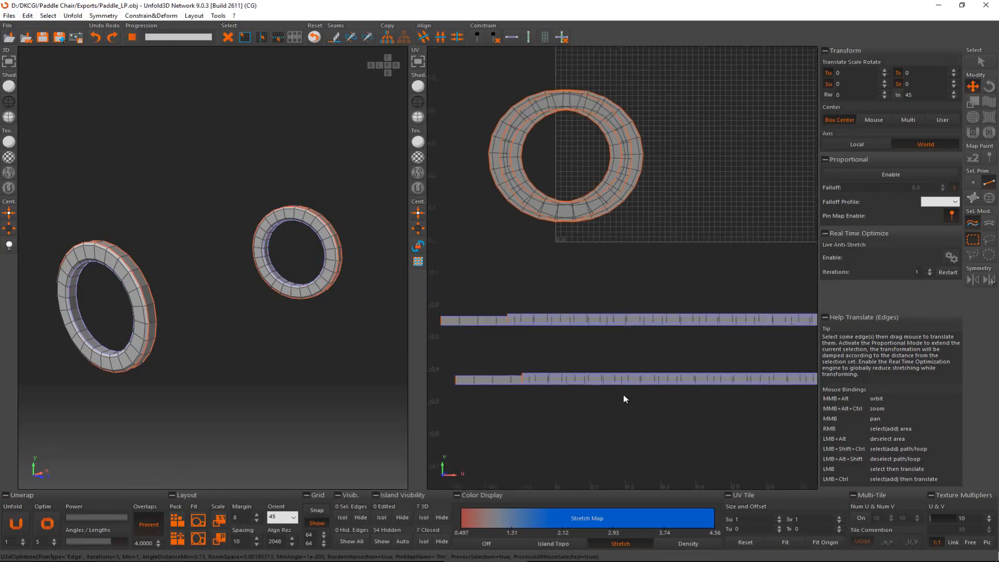
scroll(321, 462, "down", 1)
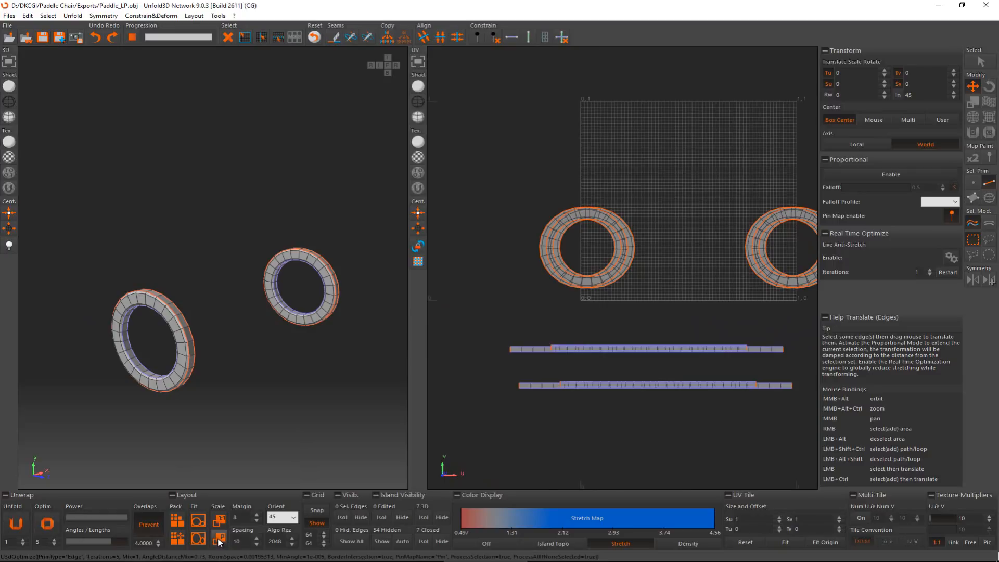
left_click(322, 477)
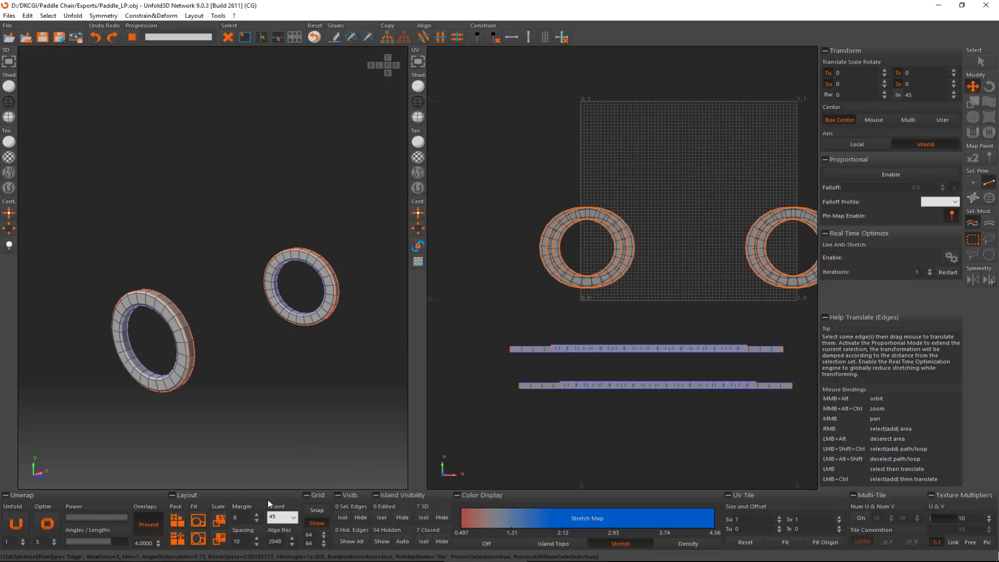
left_click(212, 541)
left_click(177, 541)
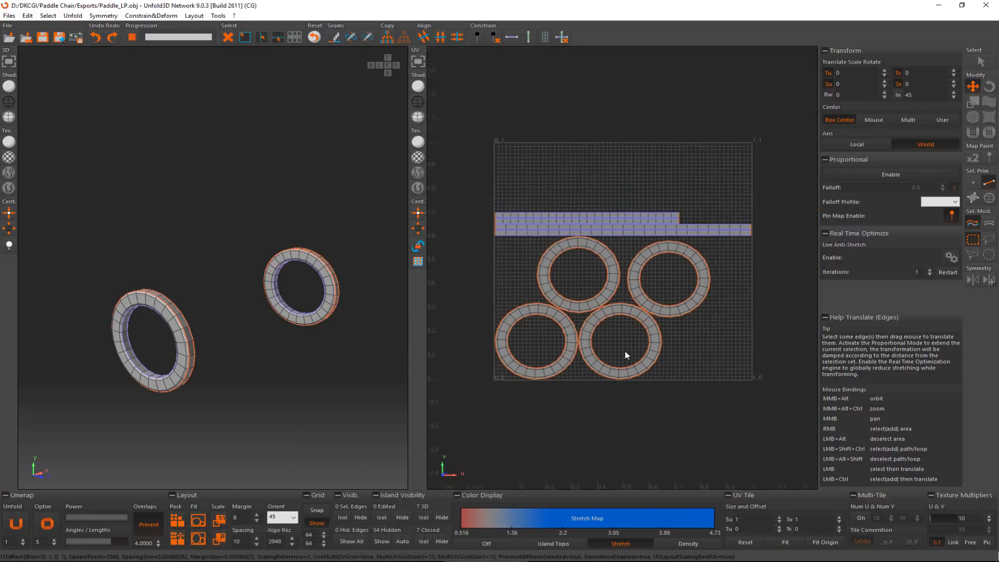
- Move the packed ring islands down and left out of the UV tile, show all islands and place them clear of the L-shaped ones
scroll(625, 351, "down", 1)
right_click_drag(495, 213, 779, 401)
middle_click_drag(639, 411, 663, 301)
scroll(652, 320, "down", 1)
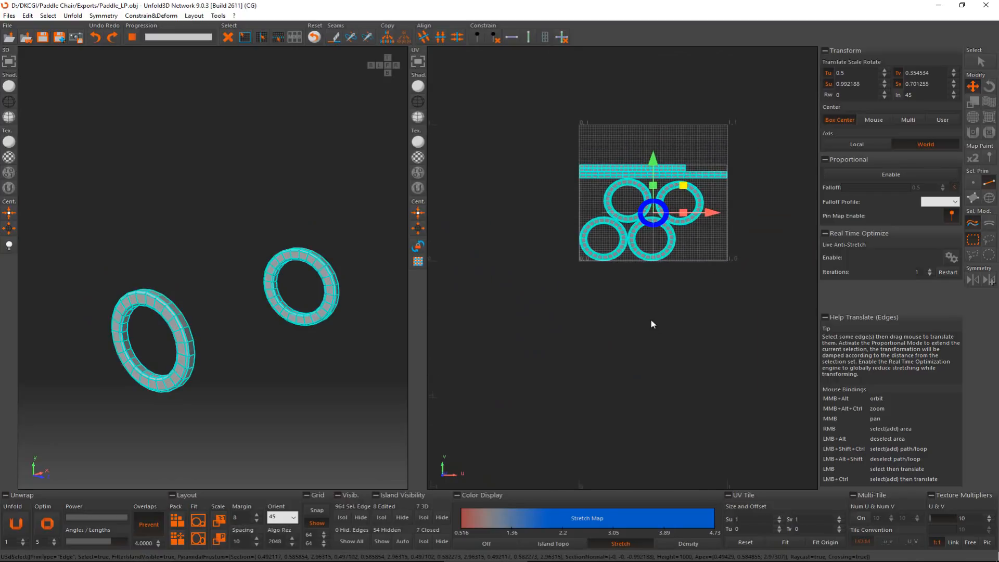
left_click_drag(652, 324, 492, 407)
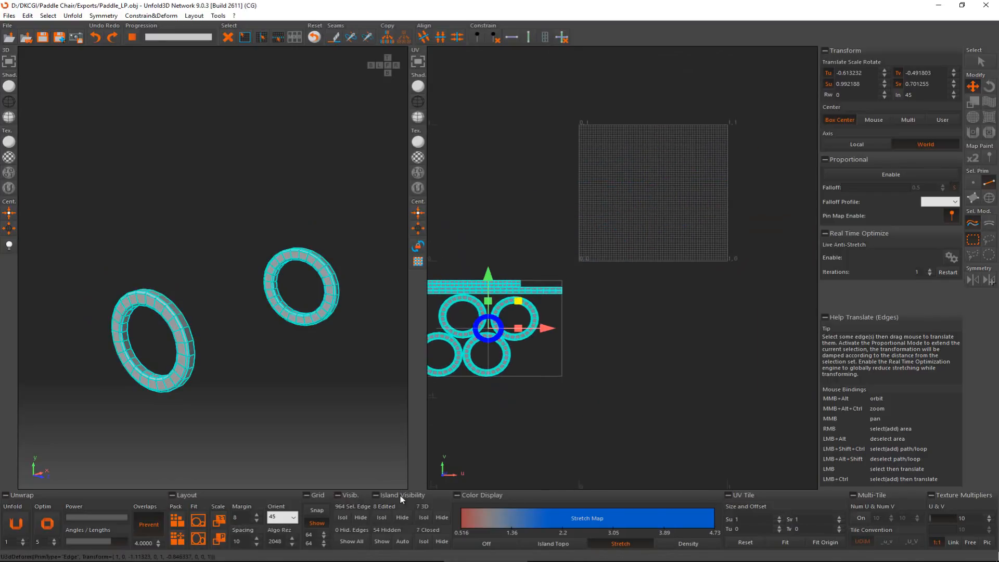
left_click(380, 541)
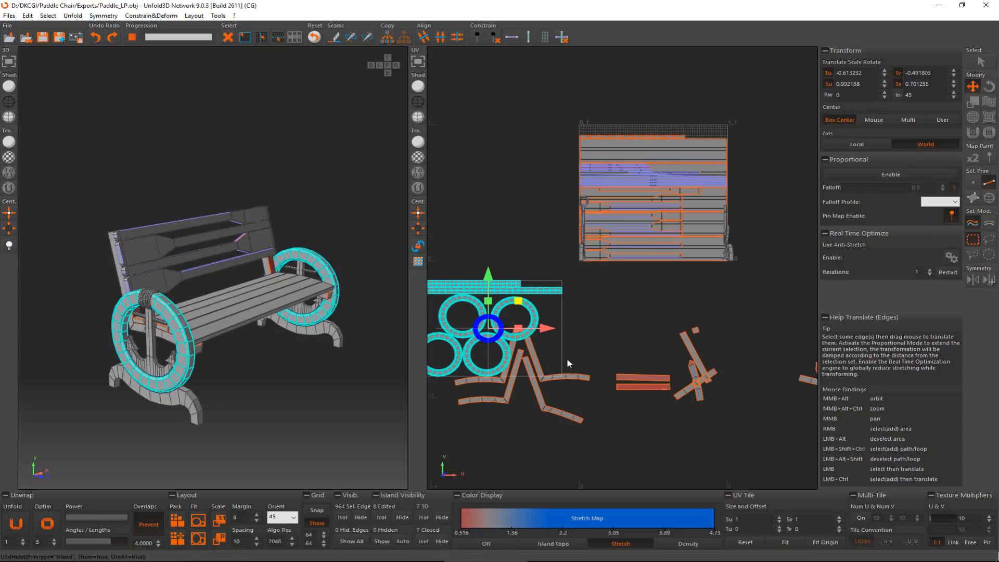
left_click_drag(589, 344, 573, 329)
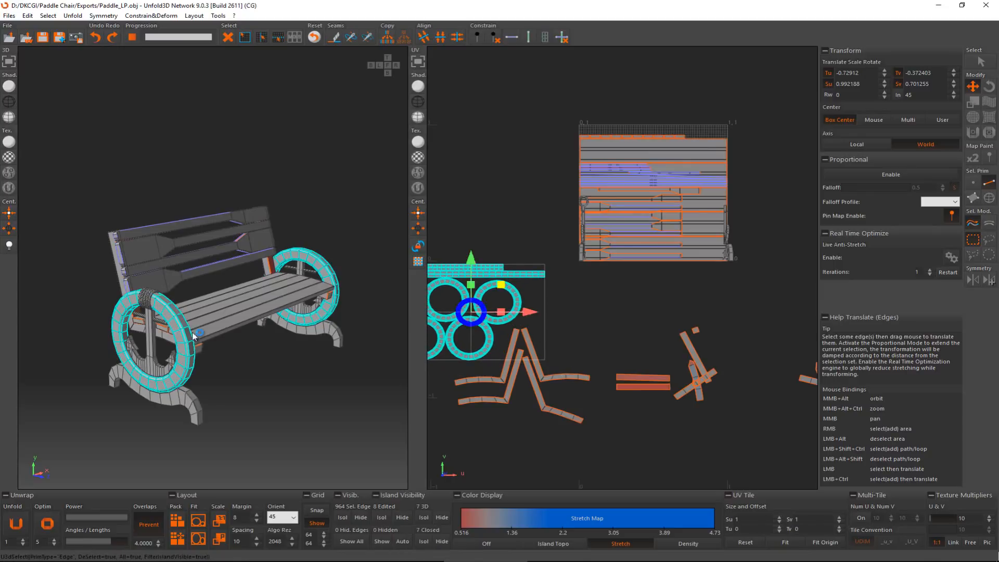
- Select the UV islands of both curved feet and both anchors and isolate them
left_click(223, 364)
scroll(167, 360, "up", 8)
key("F4")
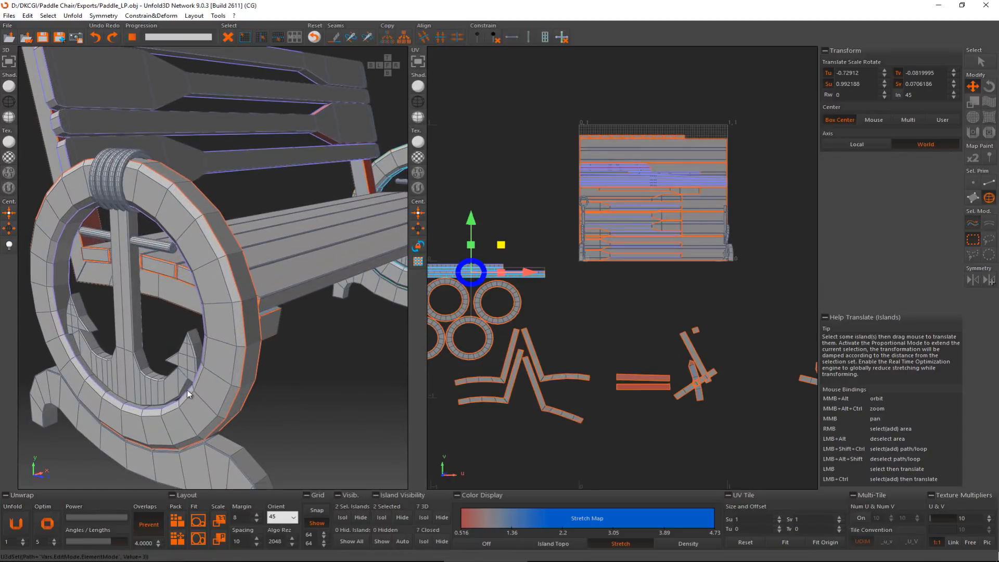
middle_click_drag(186, 389, 190, 357)
left_click(189, 357)
scroll(191, 366, "down", 5)
left_click(283, 304, "ctrl")
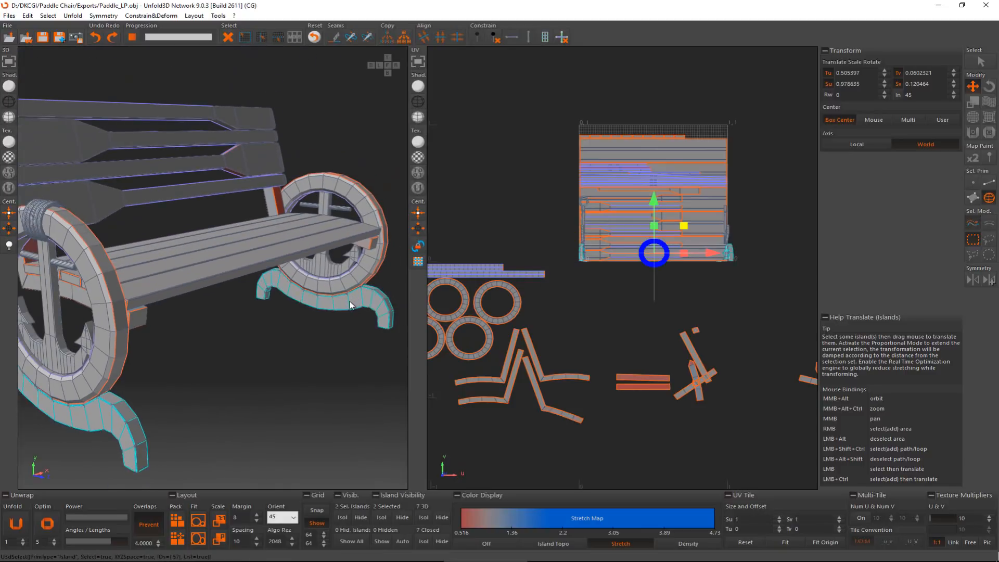
scroll(277, 326, "up", 3)
middle_click_drag(277, 327, 160, 357, "alt")
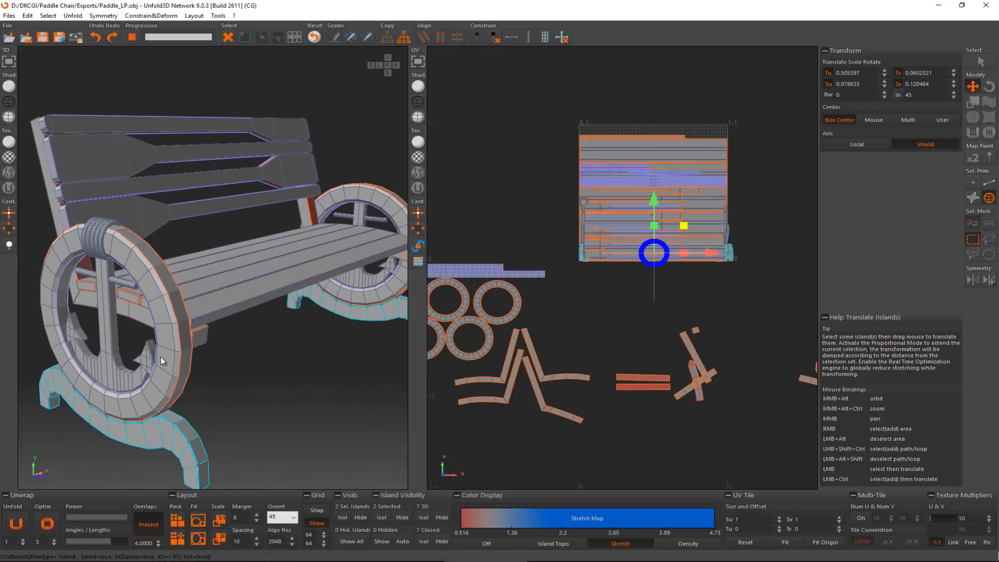
left_click(371, 282, "ctrl")
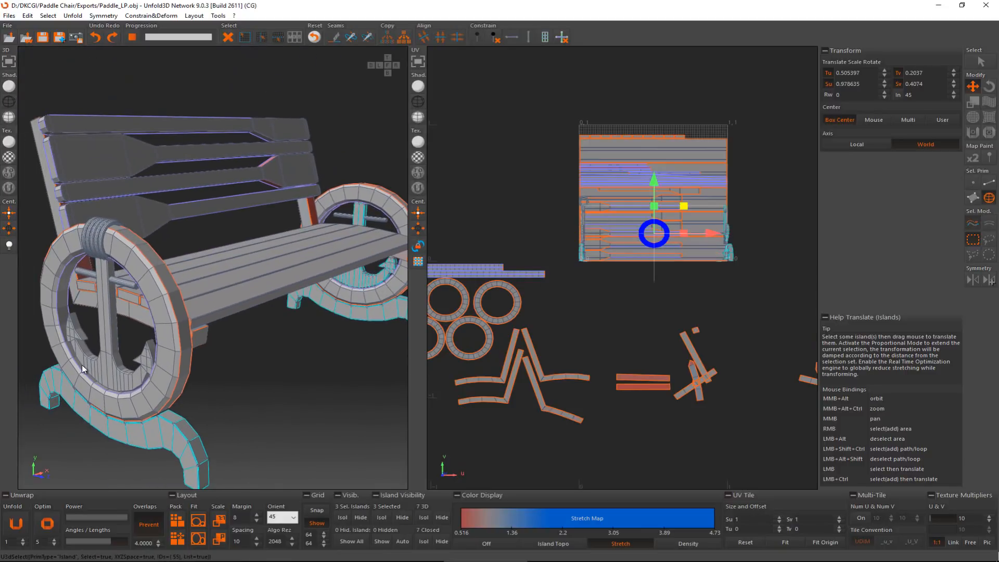
left_click(113, 376, "ctrl")
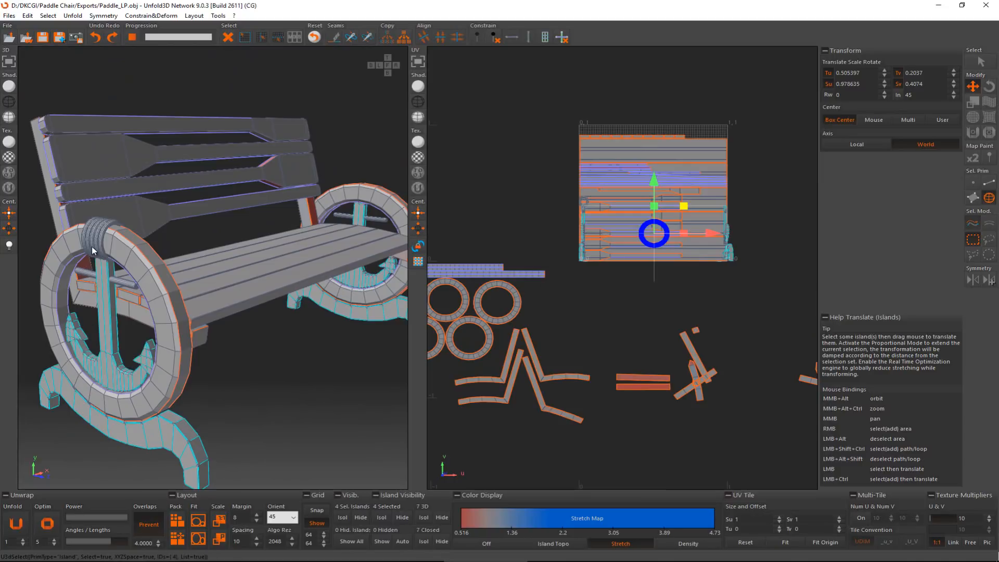
left_click(381, 520)
left_click(225, 365)
- Select the bottom end faces of both curved feet and cut them off as separate islands
scroll(232, 367, "up", 3)
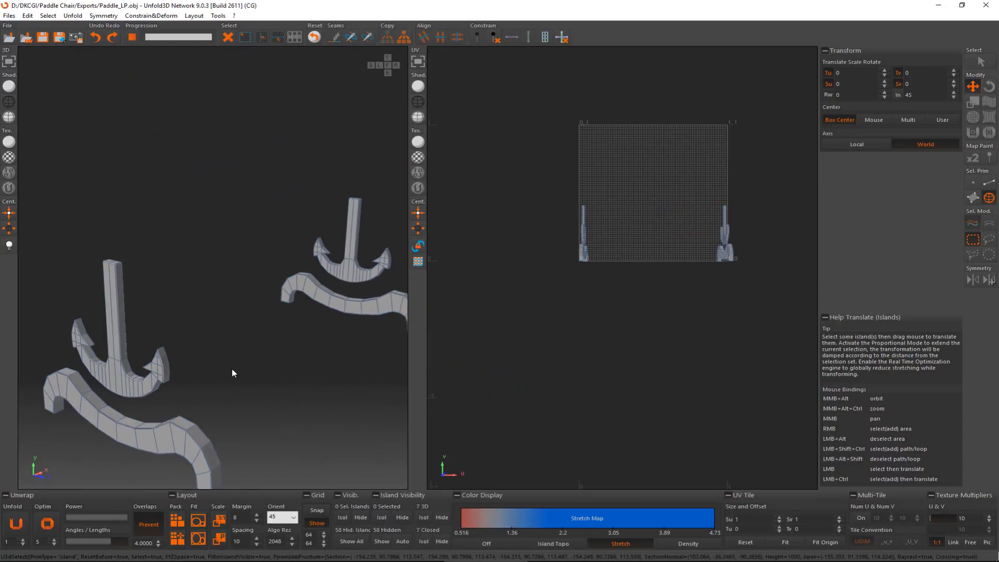
scroll(156, 411, "up", 2)
key("F3")
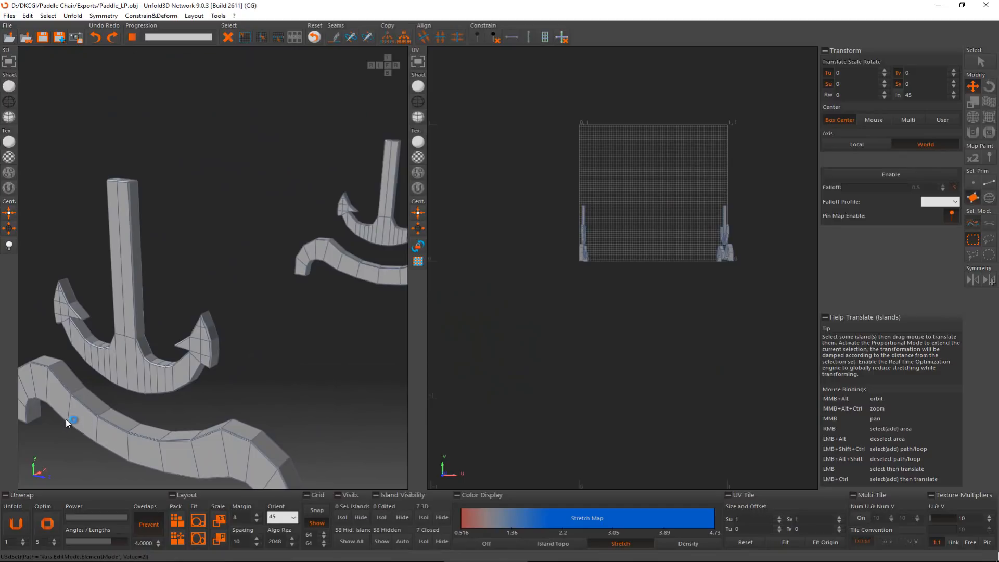
scroll(83, 400, "up", 5)
scroll(288, 338, "up", 3)
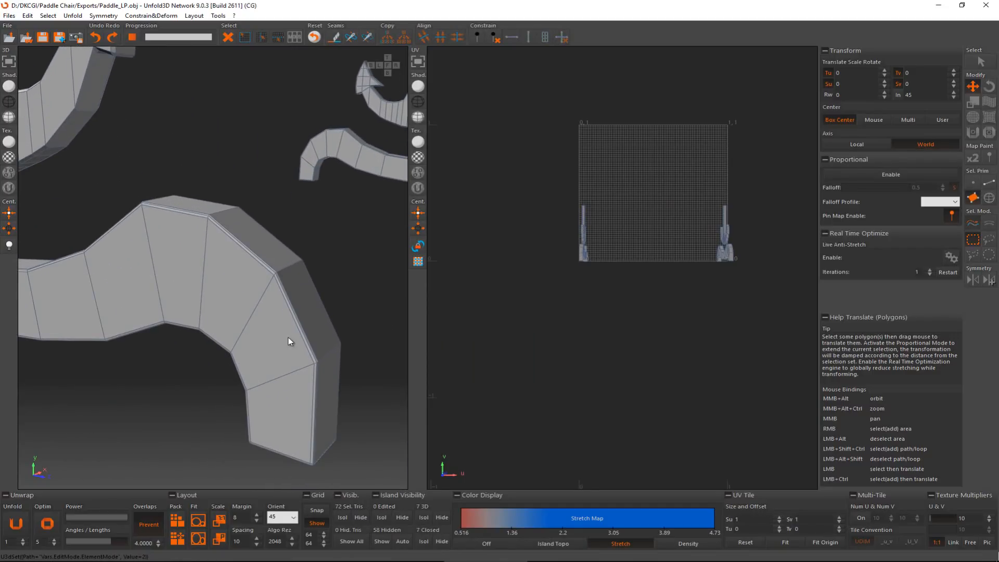
key("F2")
scroll(307, 364, "down", 5)
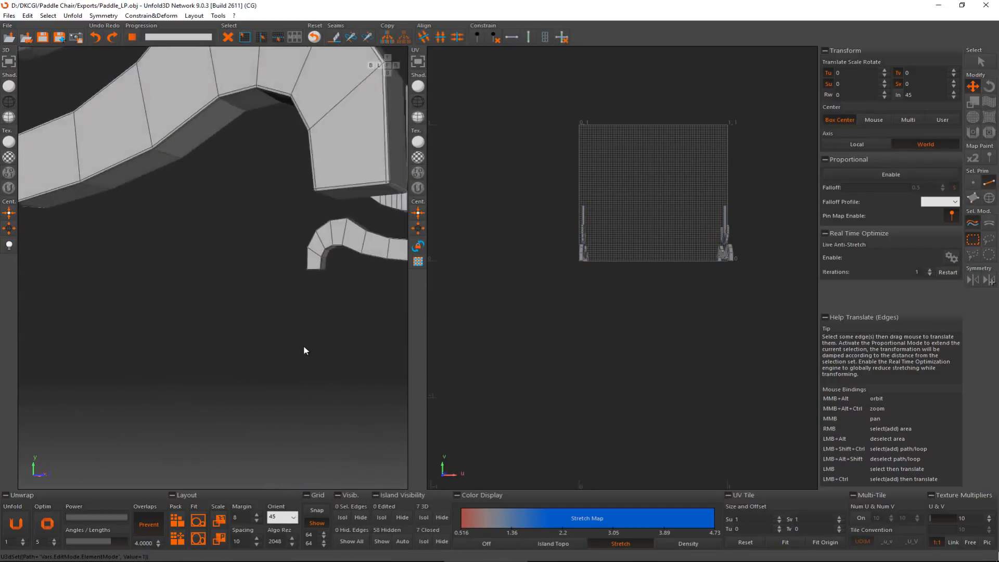
scroll(298, 324, "down", 4)
middle_click_drag(298, 312, 292, 273, "alt")
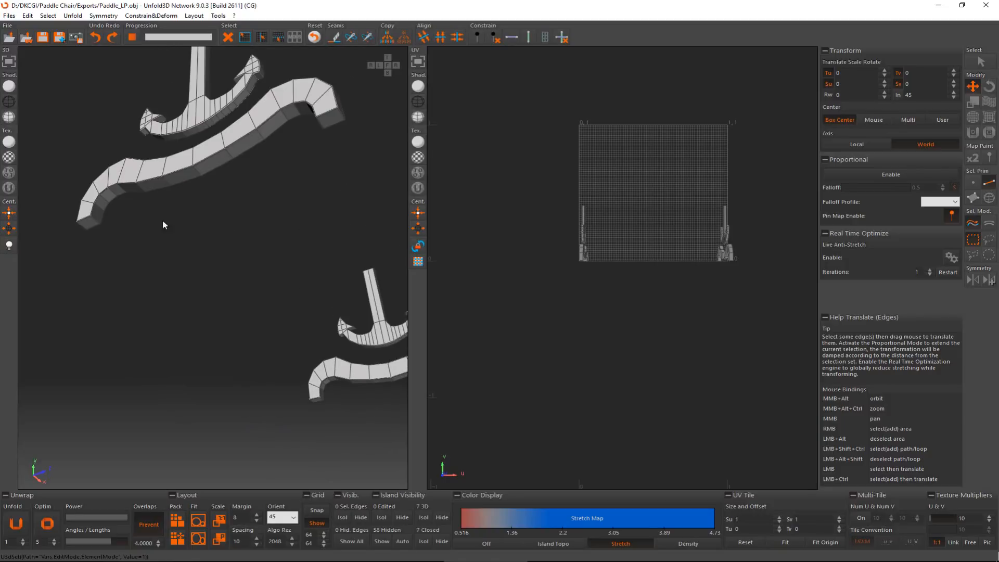
key("F3")
left_click(87, 223)
left_click(330, 122, "ctrl")
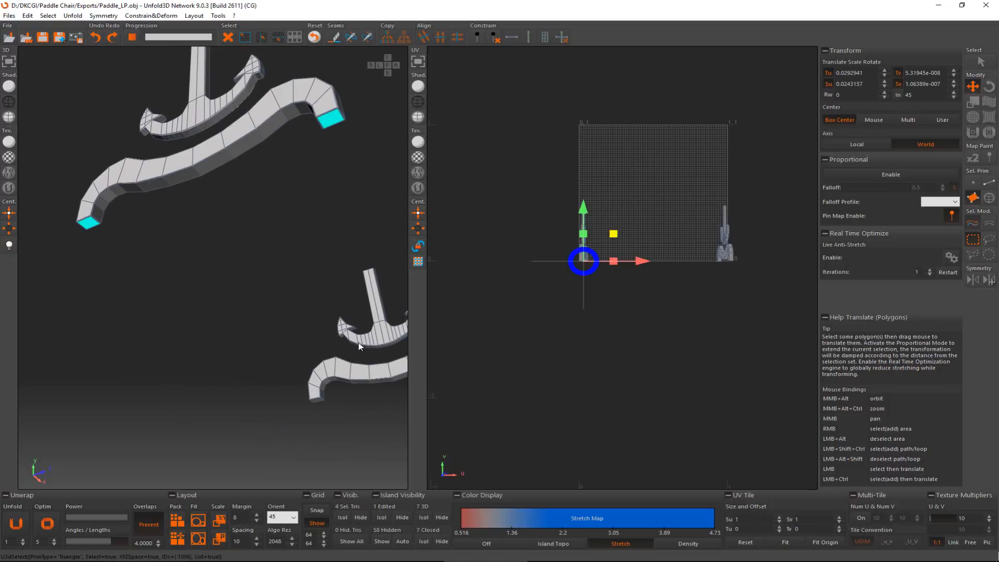
left_click(317, 399, "ctrl")
middle_click_drag(387, 394, 337, 368)
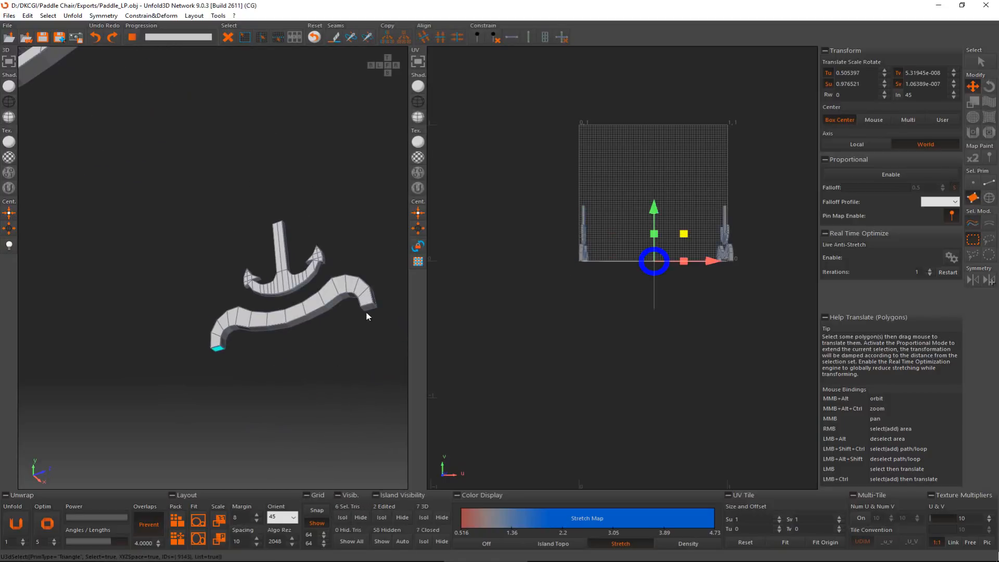
scroll(189, 223, "up", 10)
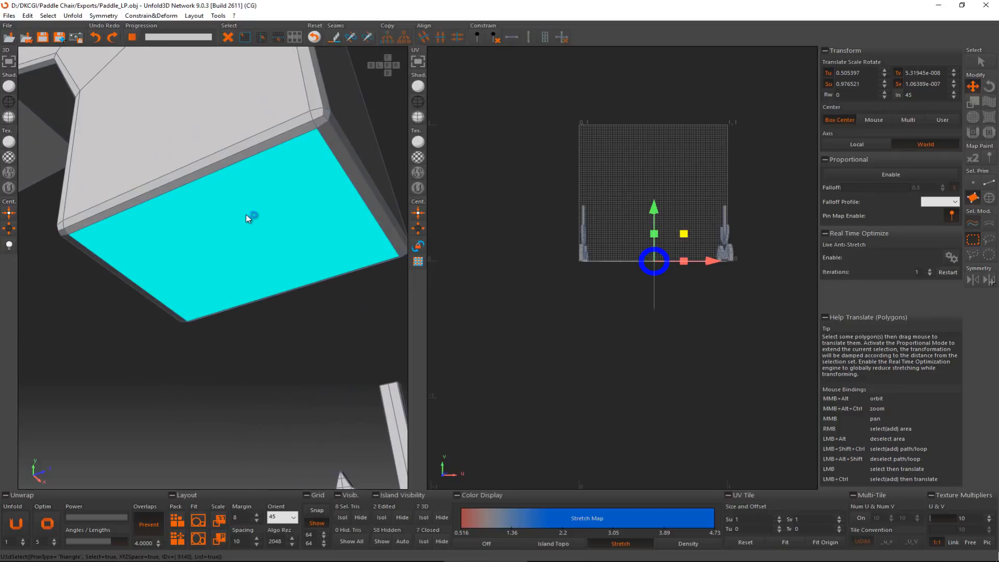
key("KP_Add")
key("c")
scroll(249, 218, "down", 5)
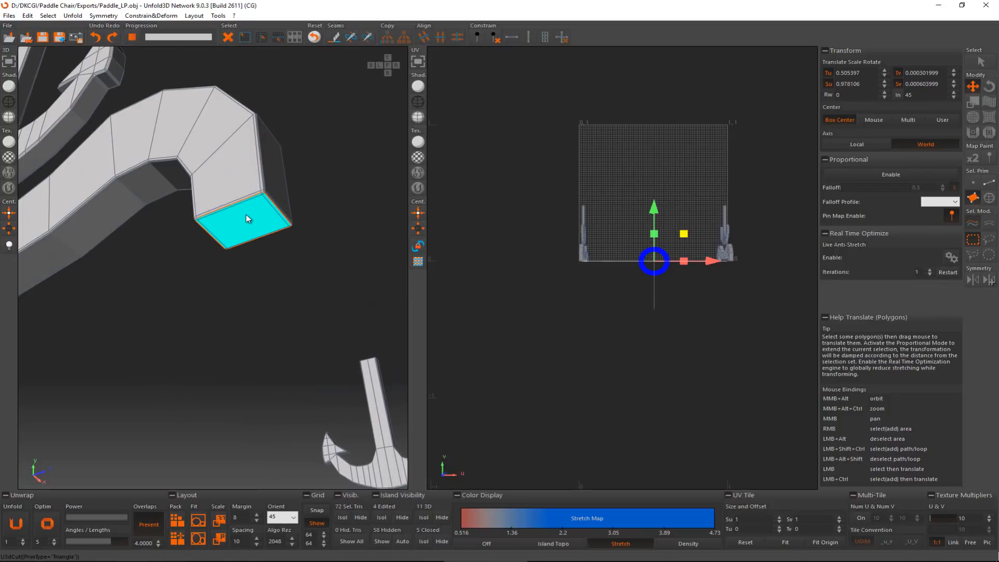
- Select the inner and outer long edge loops on both sides of the first curved foot and cut along them
key("F2")
left_click(262, 175)
scroll(160, 157, "up", 5)
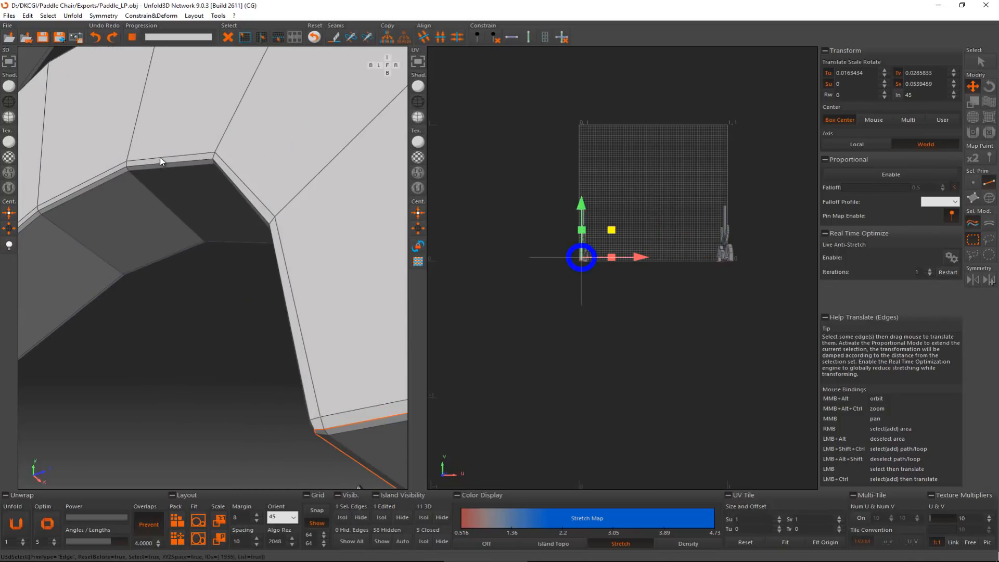
left_click(160, 162)
scroll(156, 171, "down", 8)
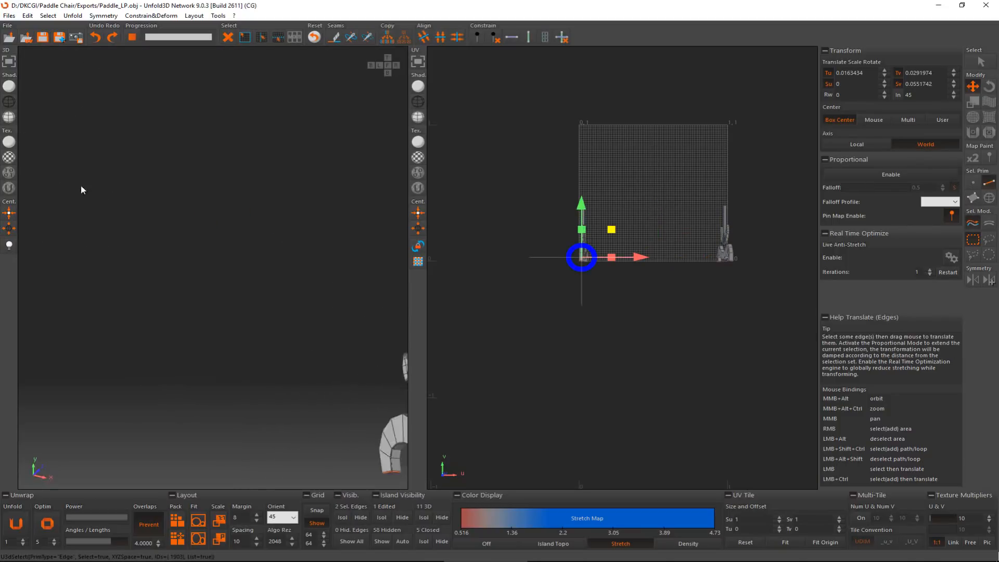
middle_click_drag(148, 261, 346, 255)
middle_click_drag(346, 255, 323, 312, "alt")
scroll(326, 357, "up", 6)
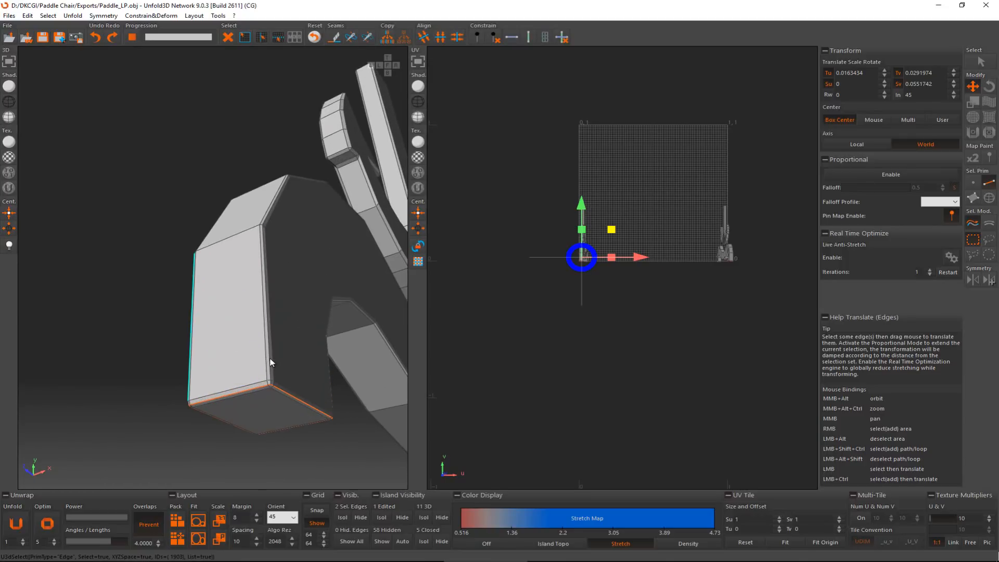
left_click(269, 363)
middle_click_drag(294, 357, 395, 335, "alt")
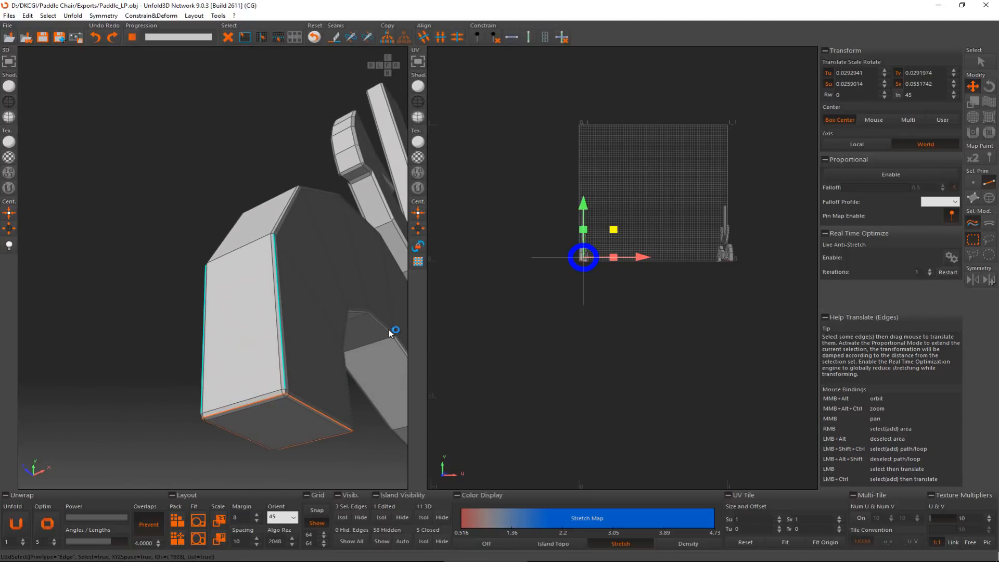
left_click(387, 330, "ctrl+shift")
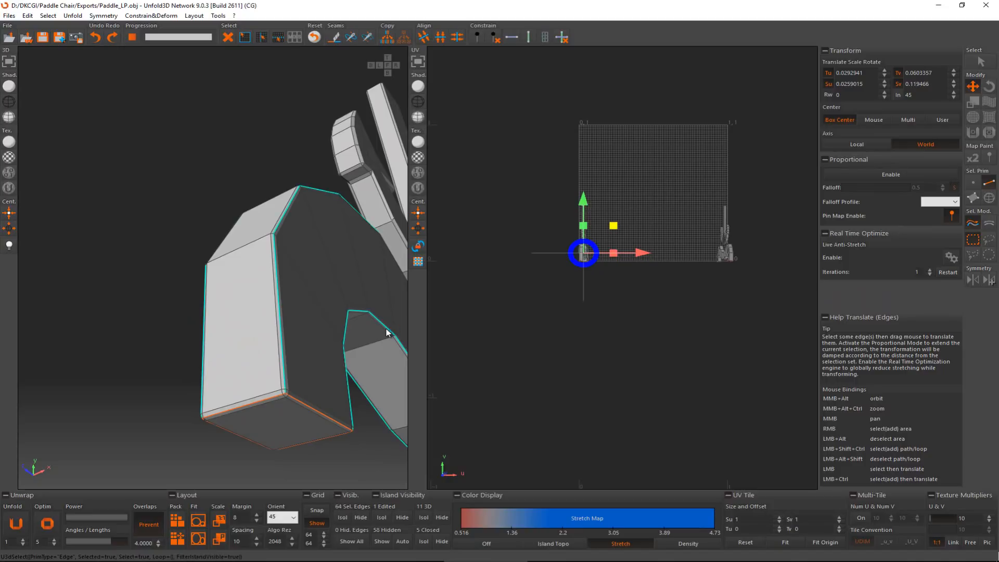
key("c")
- Cut the second curved foot along the inner and outer long edge loops on both of its sides
middle_click_drag(381, 346, 245, 363)
scroll(281, 289, "down", 5)
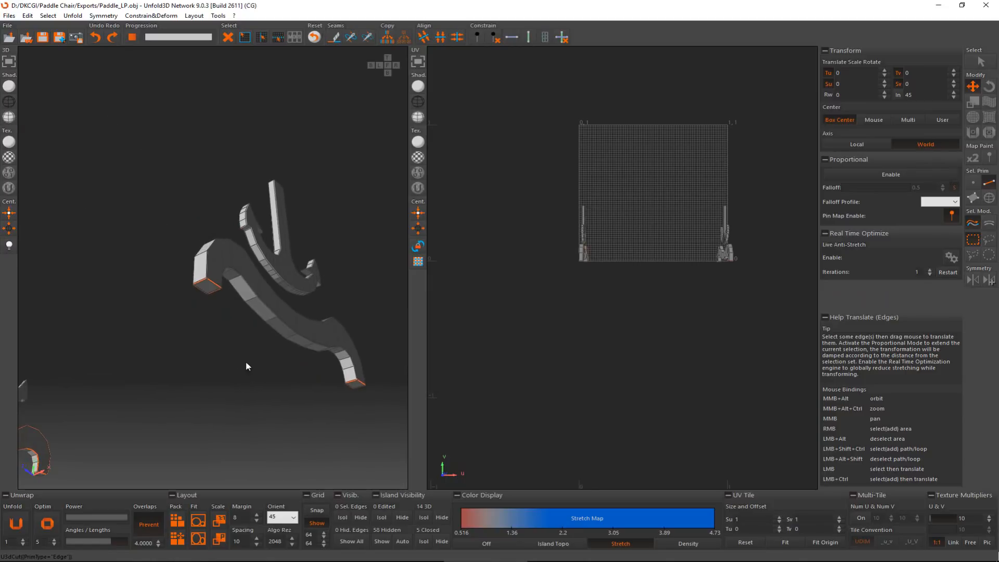
scroll(213, 279, "up", 5)
scroll(212, 279, "up", 4)
left_click(242, 291)
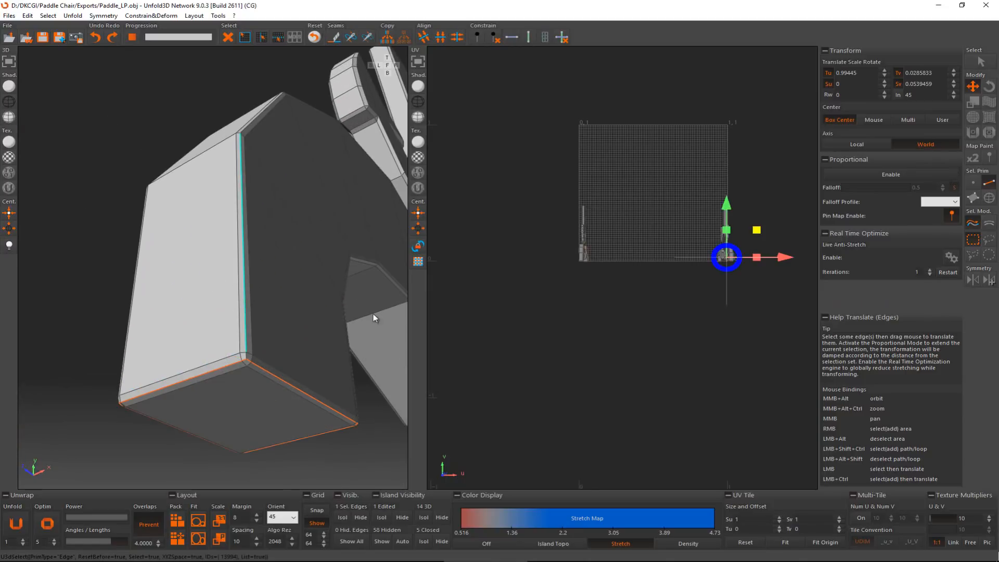
left_click(387, 271, "ctrl")
scroll(386, 271, "down", 8)
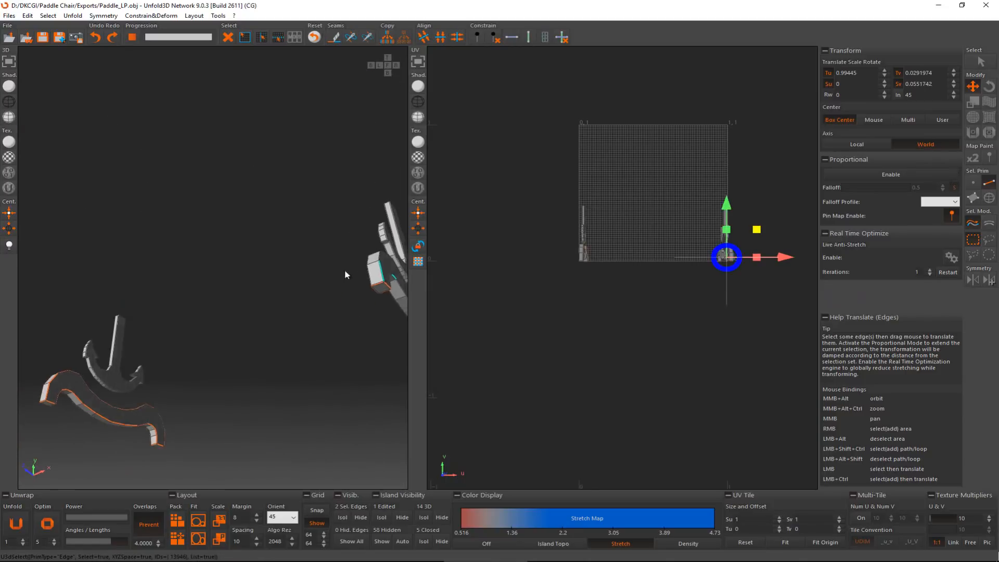
middle_click_drag(404, 351, 237, 269)
scroll(240, 270, "up", 8)
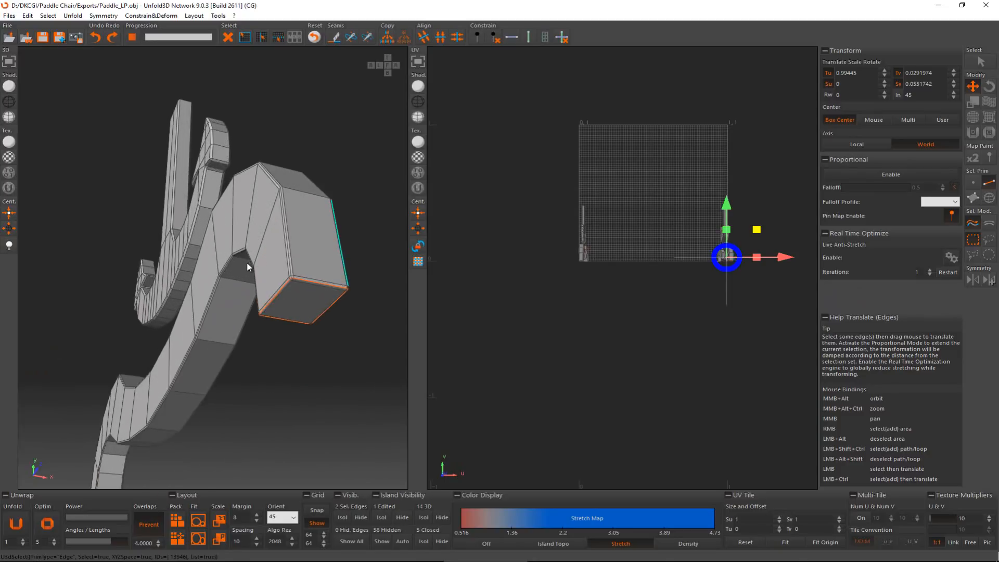
left_click(207, 268, "ctrl")
key("ctrl+z")
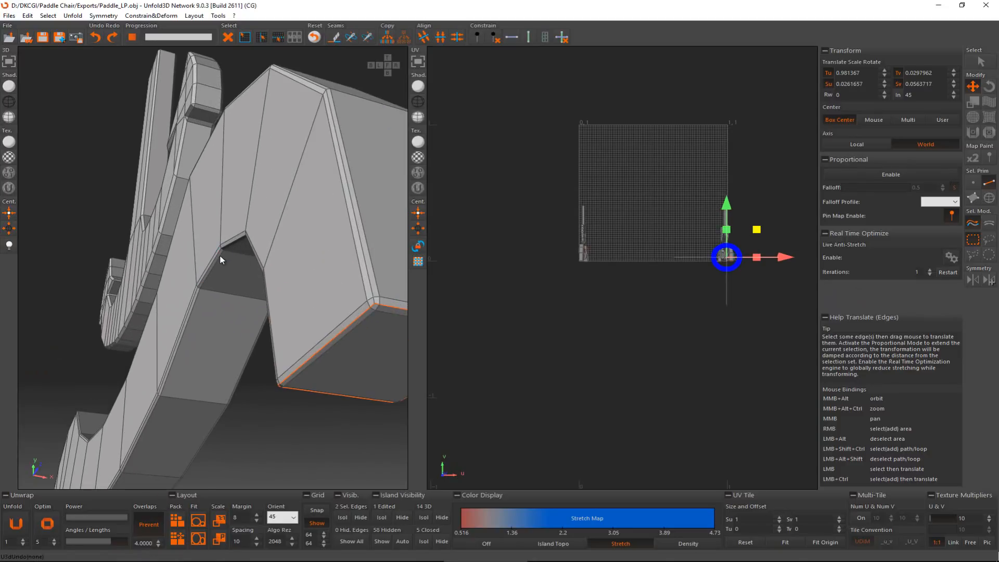
left_click(217, 256, "ctrl")
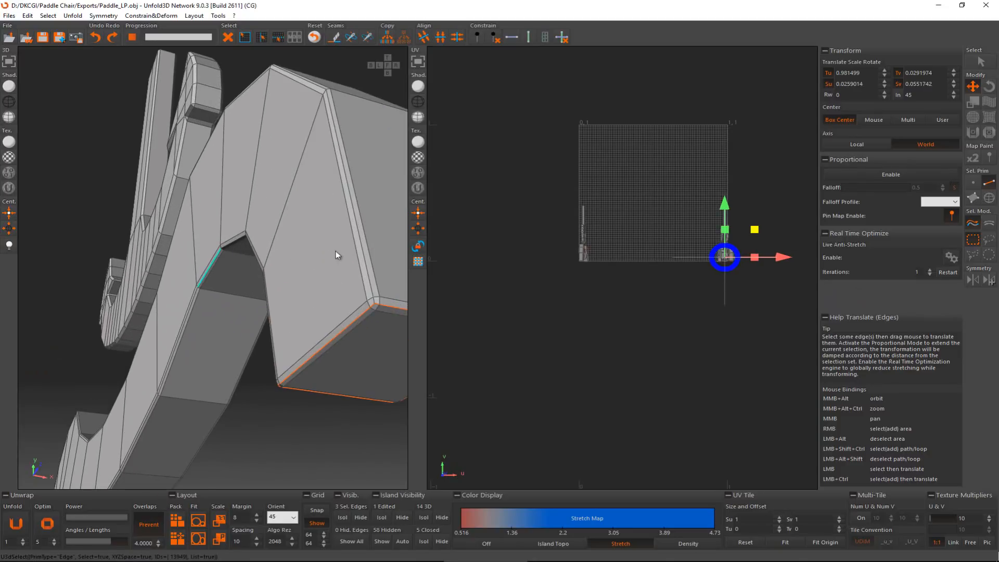
left_click(364, 252, "ctrl")
key("l")
key("c")
scroll(361, 251, "down", 4)
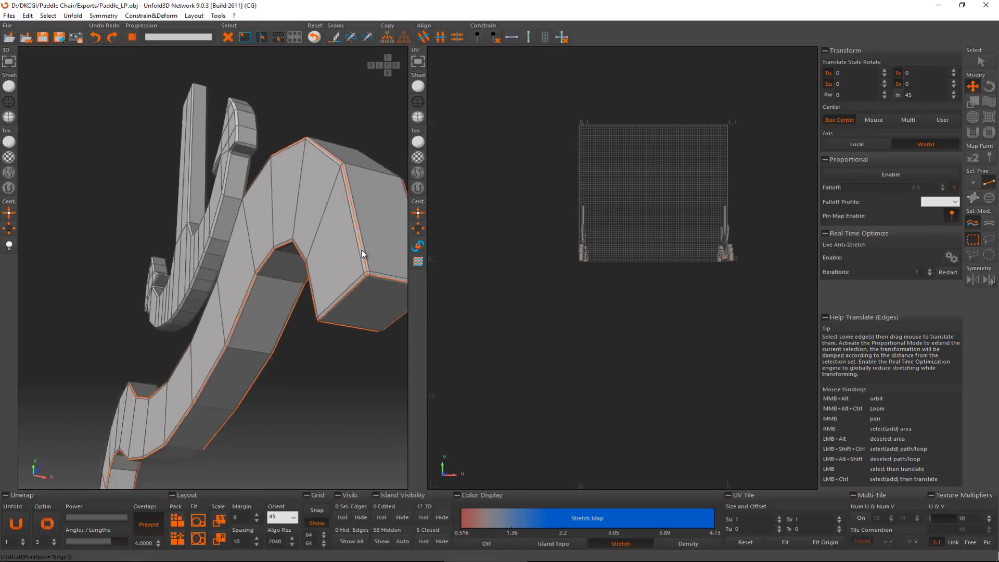
- Select the top end faces of both anchor shafts
scroll(361, 250, "down", 5)
middle_click_drag(361, 250, 334, 338, "alt")
middle_click_drag(161, 243, 279, 254)
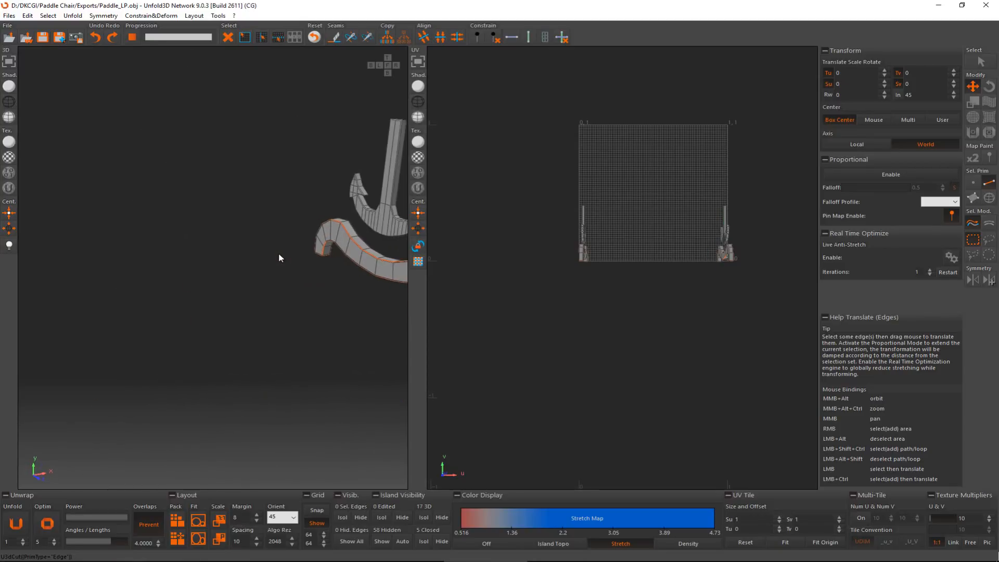
scroll(279, 254, "down", 1)
middle_click_drag(367, 262, 400, 262, "alt")
middle_click_drag(115, 289, 202, 320)
scroll(281, 271, "up", 5)
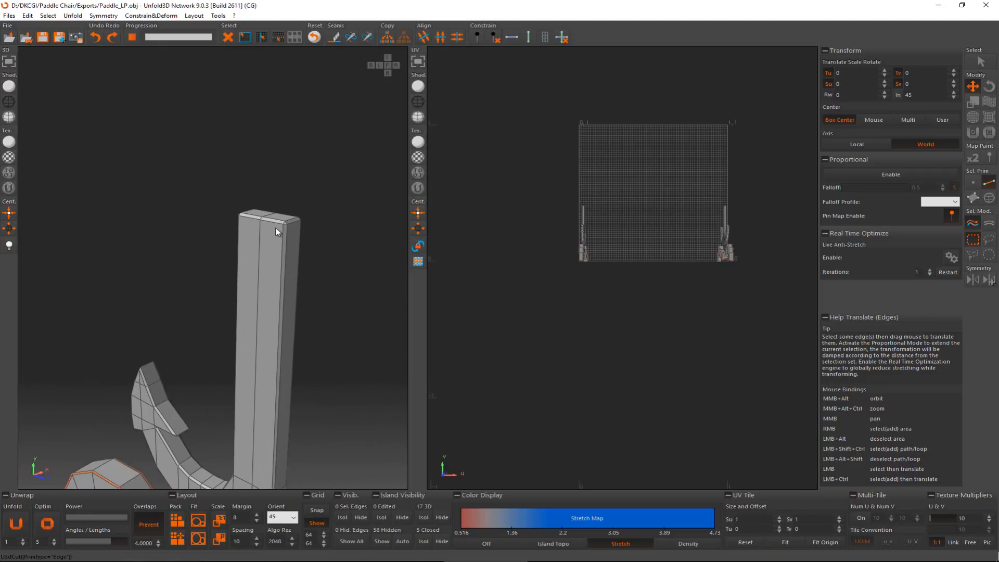
key("F3")
left_click(264, 212)
left_click(283, 216, "ctrl")
scroll(295, 256, "down", 5)
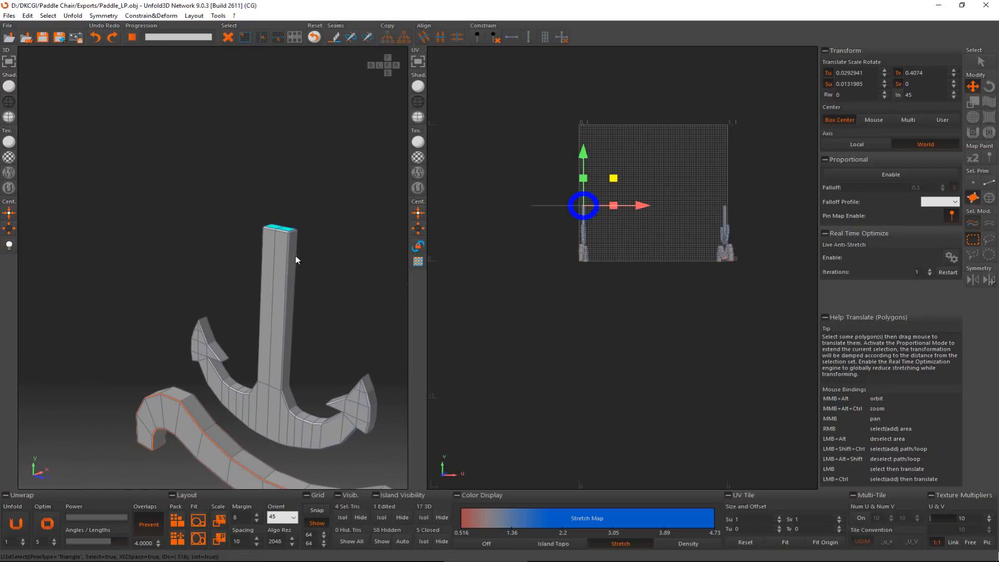
scroll(297, 259, "down", 3)
middle_click_drag(304, 251, 266, 269, "alt")
middle_click_drag(327, 265, 287, 290)
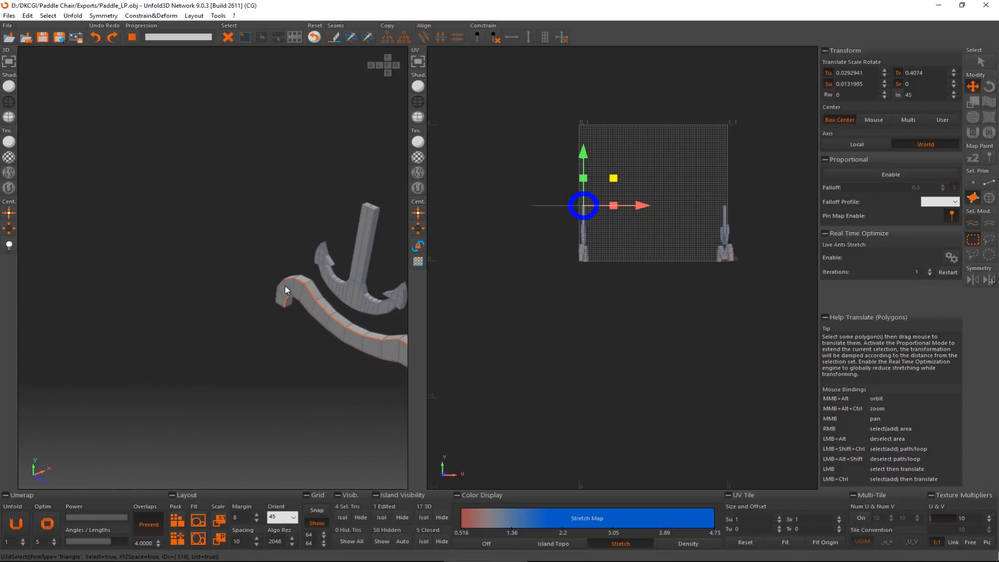
scroll(371, 208, "up", 3)
left_click(369, 209, "ctrl")
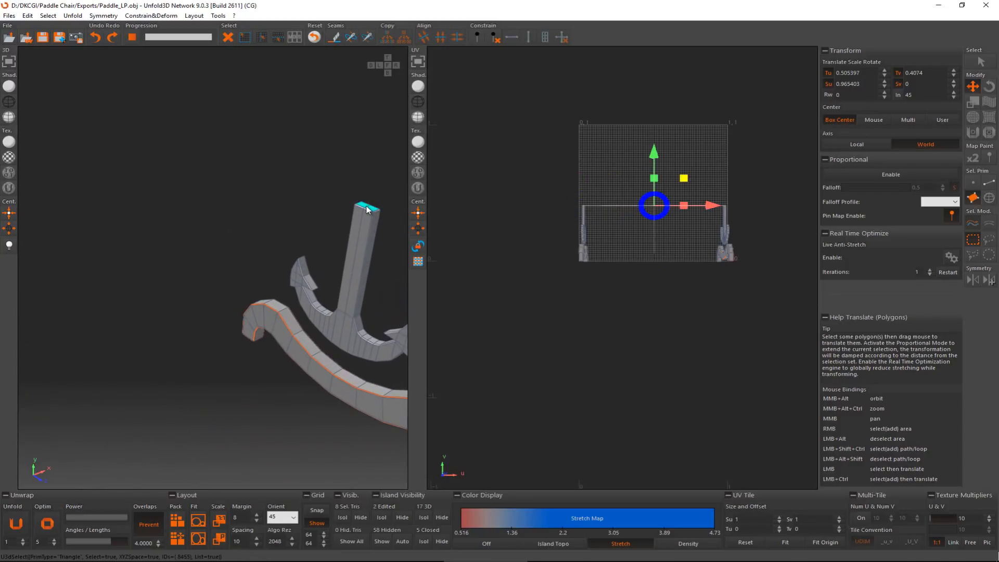
scroll(367, 209, "up", 5)
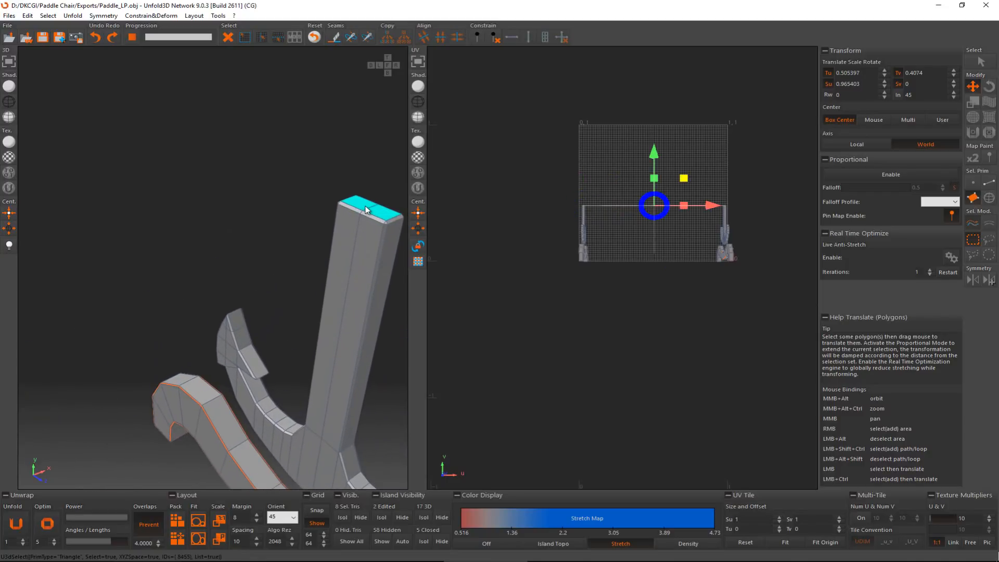
scroll(367, 210, "up", 2)
middle_click_drag(364, 223, 177, 243, "alt")
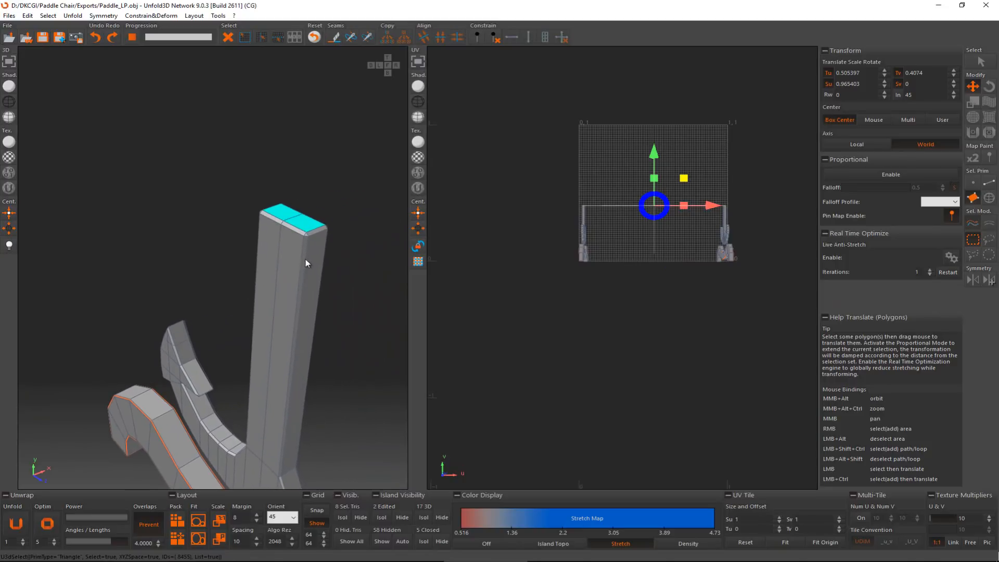
- Select the two edge loops that outline the front and back faces of the first anchor
key("F2")
left_click(299, 228)
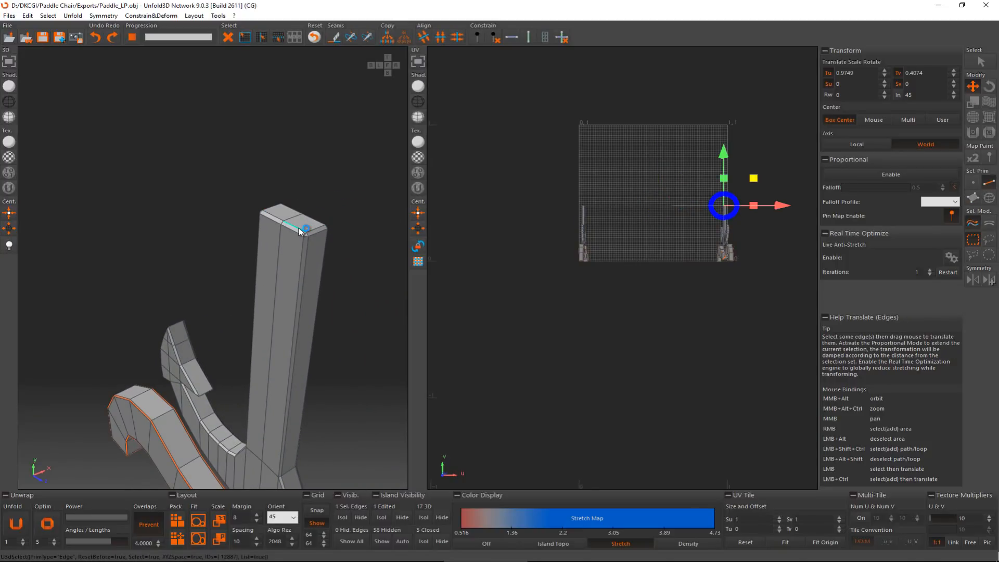
double_click(299, 230)
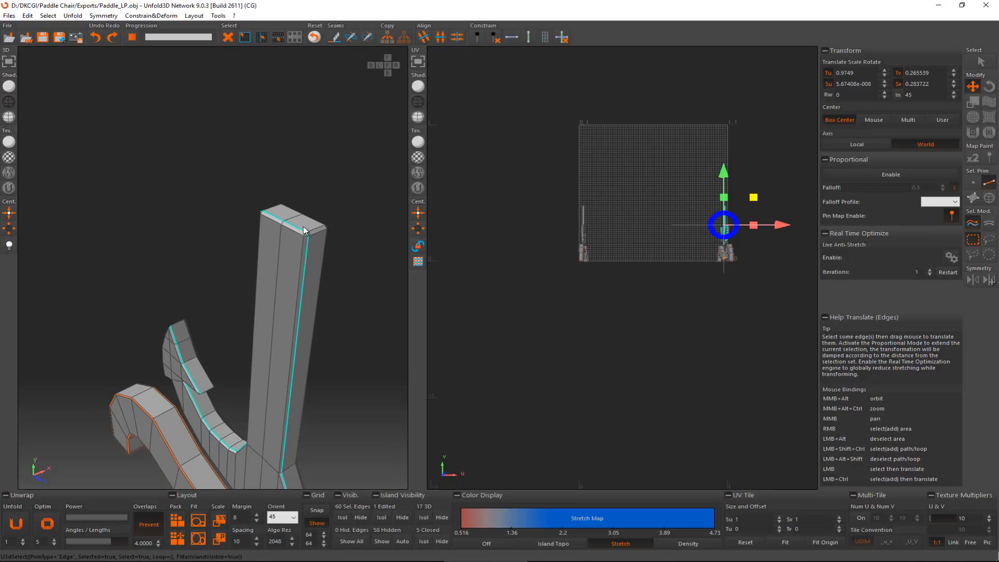
left_click(316, 224, "ctrl")
key("l")
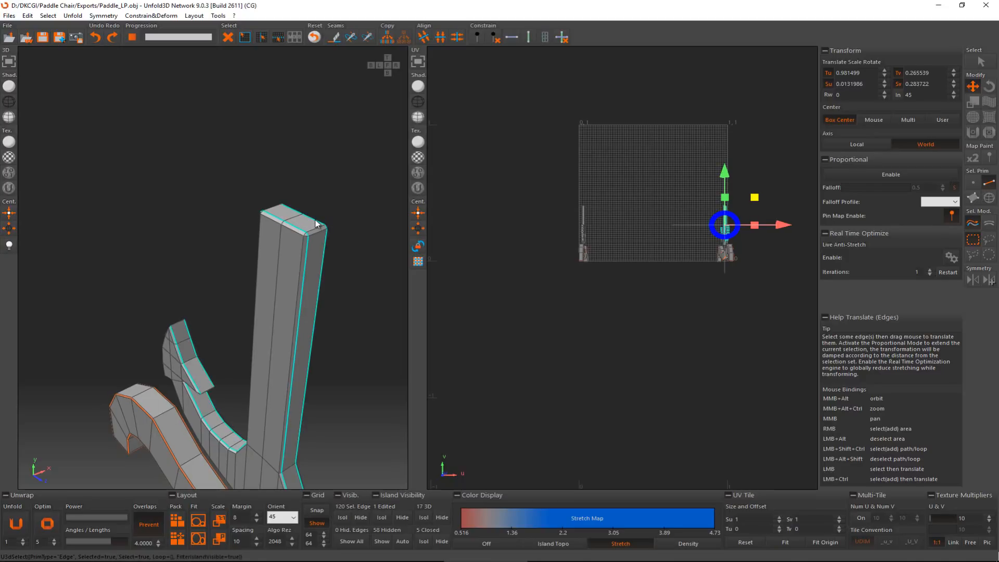
scroll(316, 224, "down", 2)
scroll(250, 308, "down", 3)
scroll(250, 307, "down", 2)
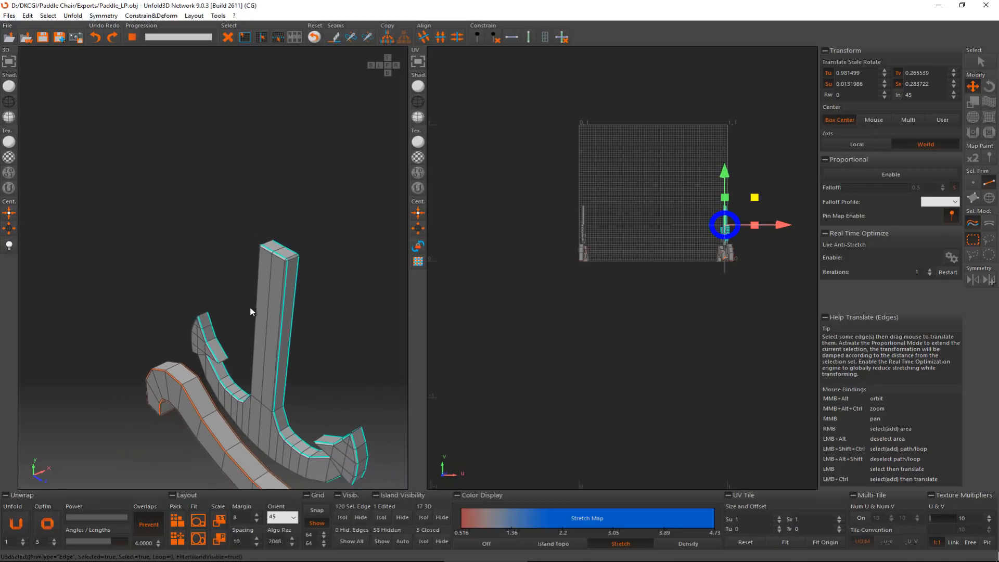
scroll(279, 342, "up", 4)
scroll(254, 281, "down", 4)
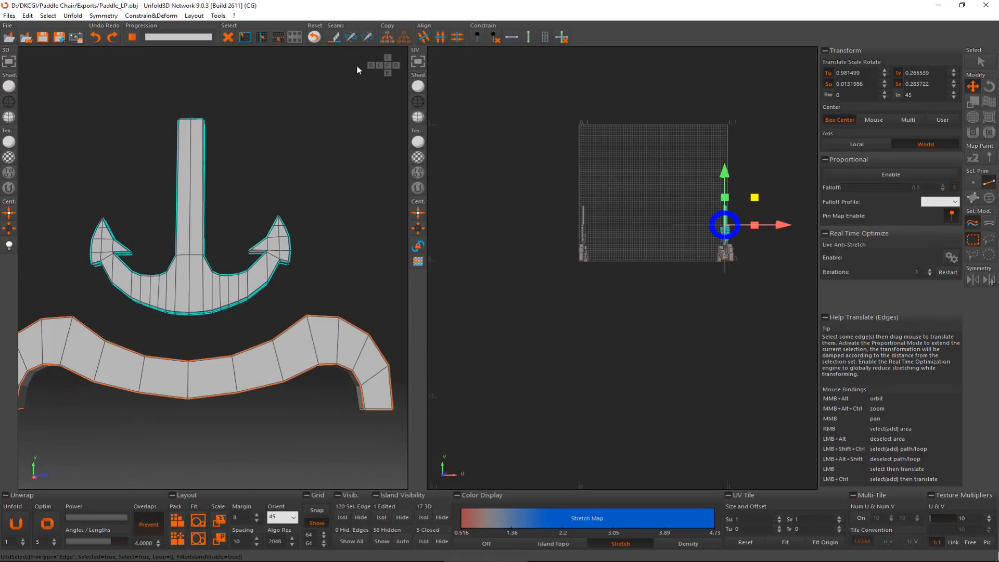
- Add the second anchor's front and back outline edge loops to the selection and cut both anchors along them
scroll(137, 323, "down", 1)
scroll(138, 322, "up", 5)
scroll(138, 308, "down", 2)
middle_click_drag(137, 308, 174, 358, "alt")
scroll(217, 331, "up", 3)
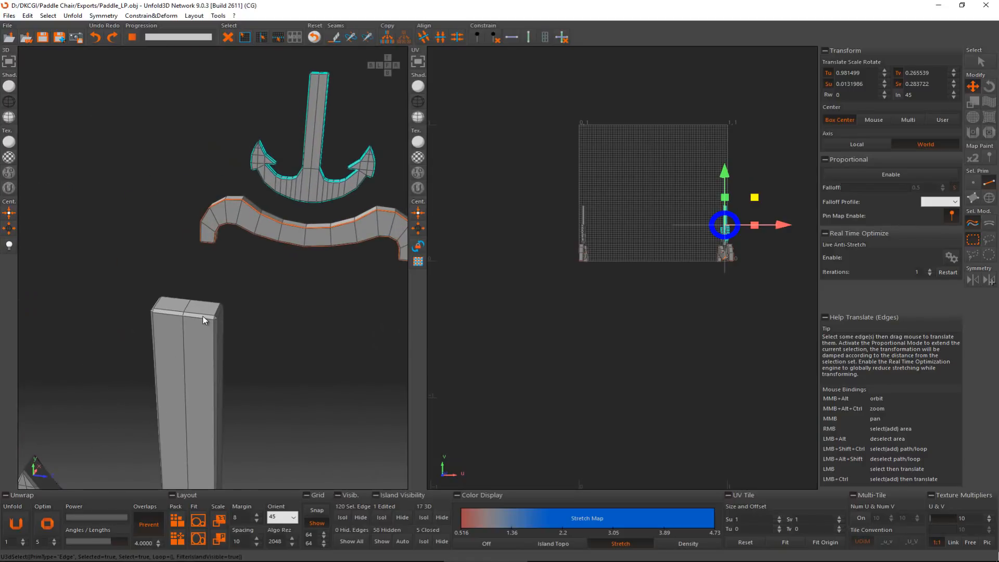
mouse_move(204, 316)
middle_mouse_down("alt")
mouse_move(179, 326)
mouse_move(176, 342)
mouse_move(203, 327)
middle_mouse_up("alt")
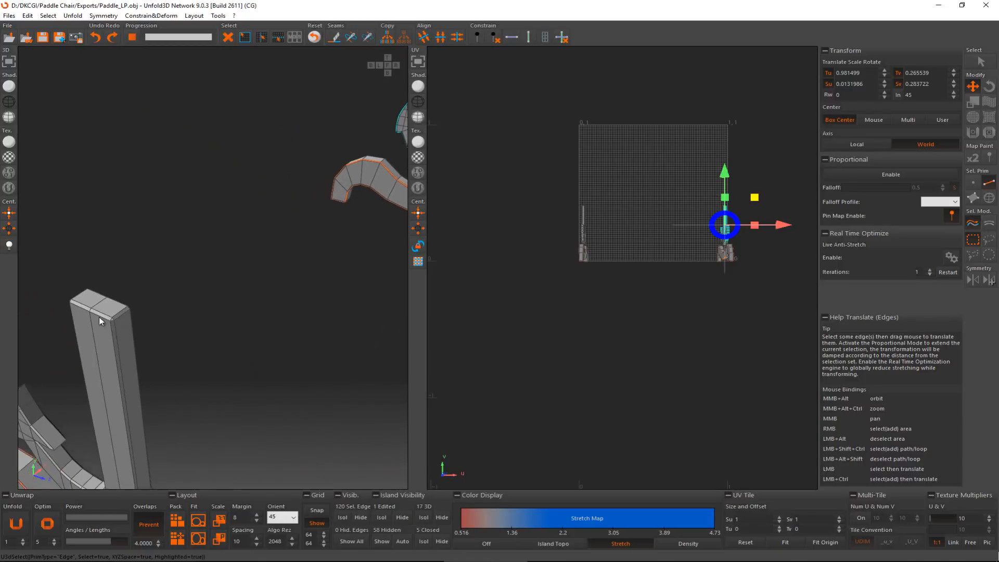
scroll(101, 319, "up", 2)
left_click(106, 310, "ctrl")
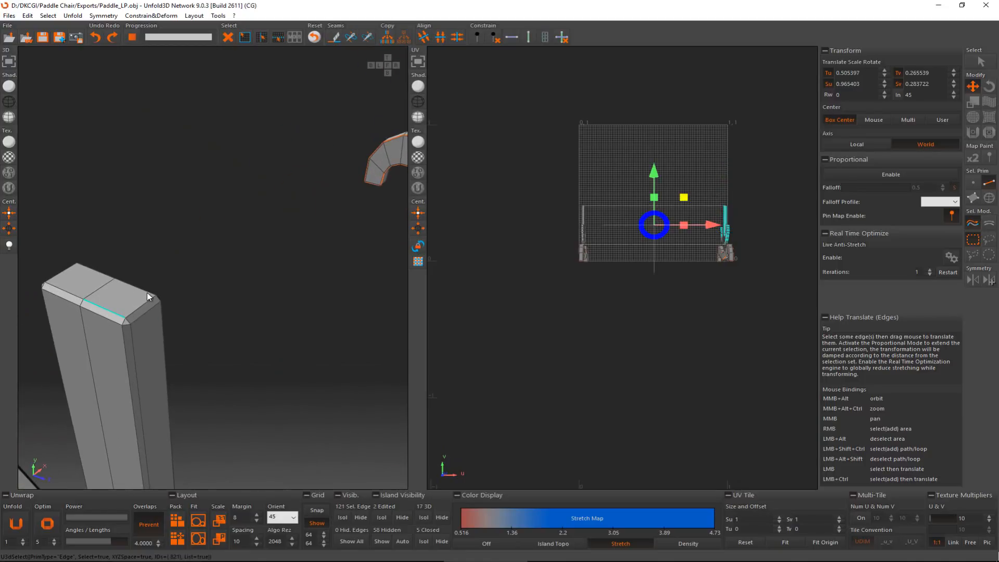
double_click(126, 323, "ctrl")
scroll(125, 323, "down", 3)
middle_click_drag(126, 323, 166, 348, "alt")
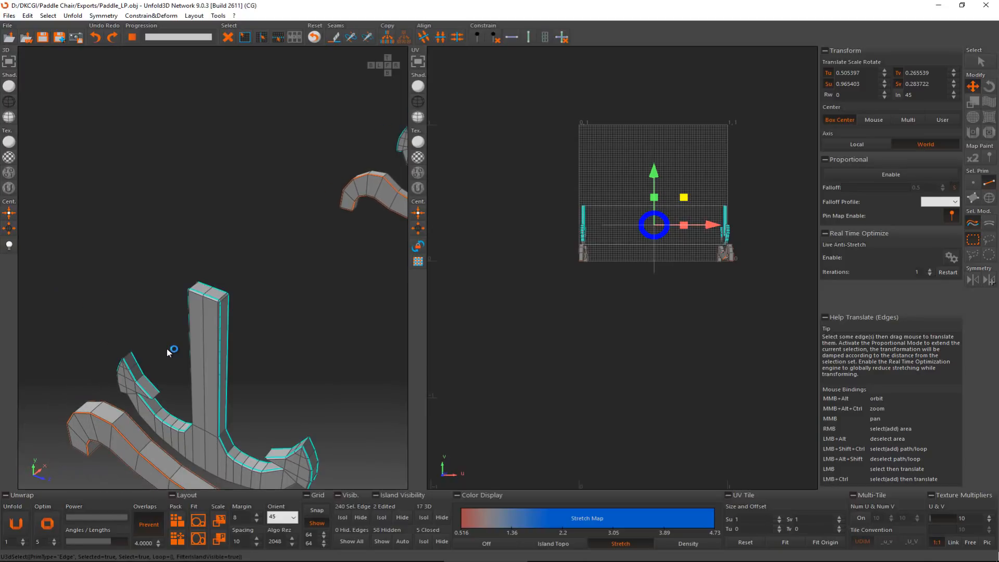
key("c")
- Cut the two short end edges across the top of this anchor's shaft
scroll(223, 298, "up", 5)
left_click(228, 291)
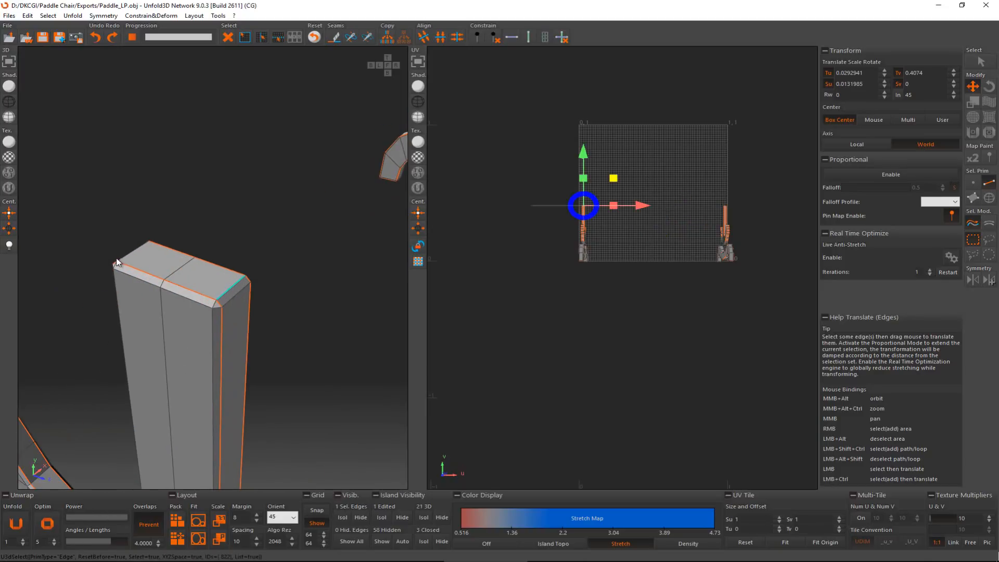
left_click(130, 253, "ctrl")
scroll(187, 312, "down", 6)
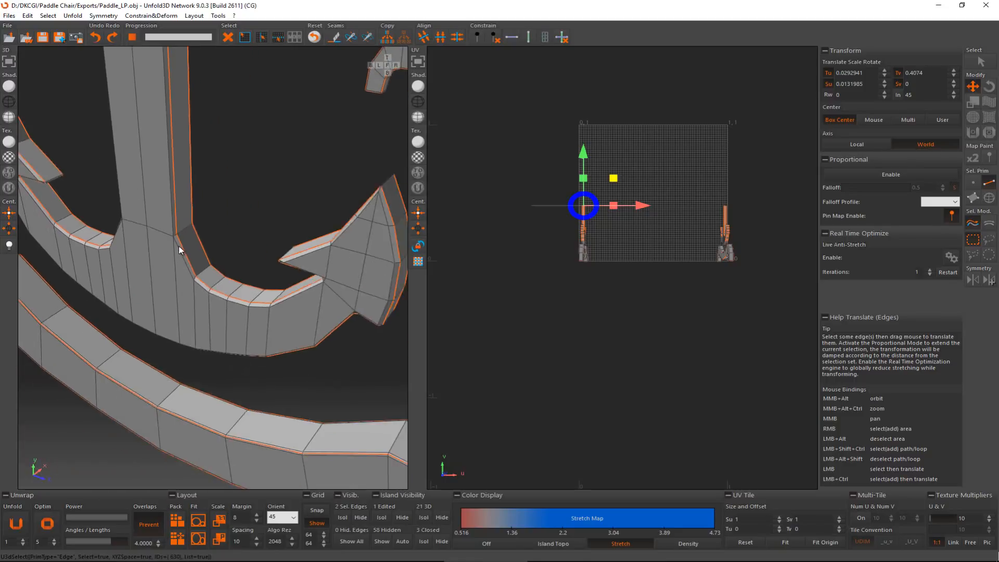
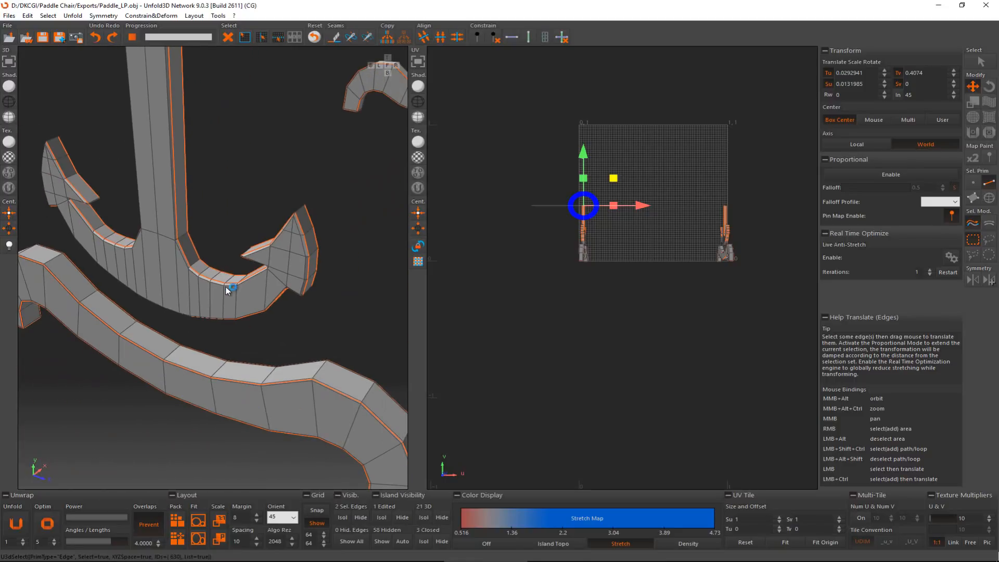
key("c")
- Cut the two short end edges across the shaft top of the other anchor
middle_click_drag(226, 291, 79, 473)
middle_click_drag(319, 221, 281, 275)
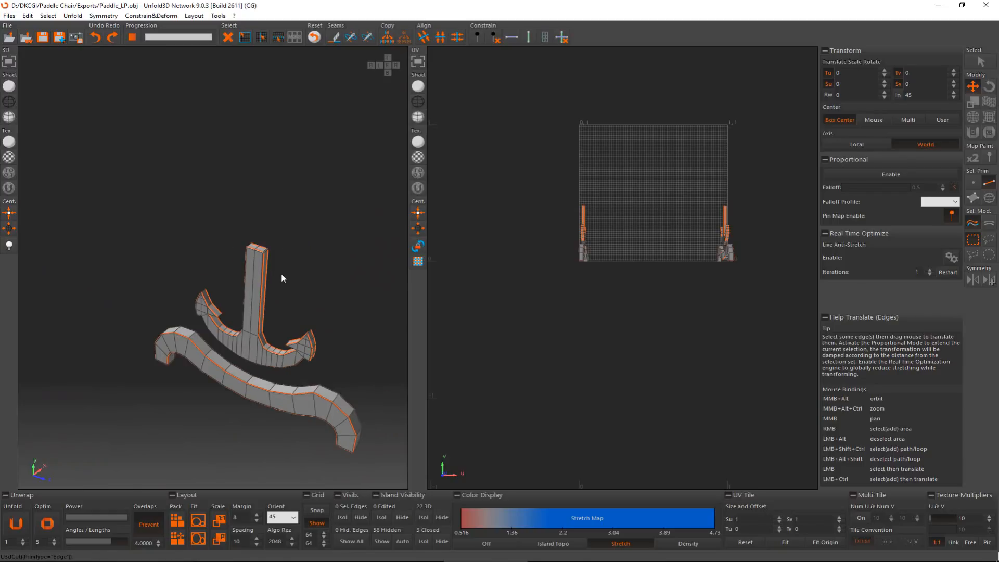
scroll(281, 278, "up", 3)
left_click(269, 257)
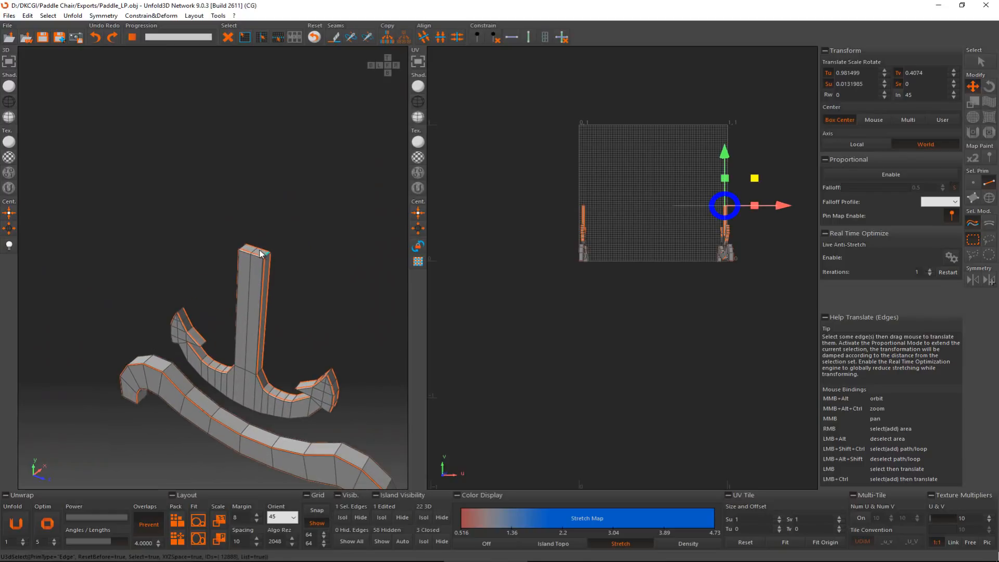
left_click(245, 250, "ctrl")
key("c")
middle_click_drag(244, 251, 340, 385, "alt")
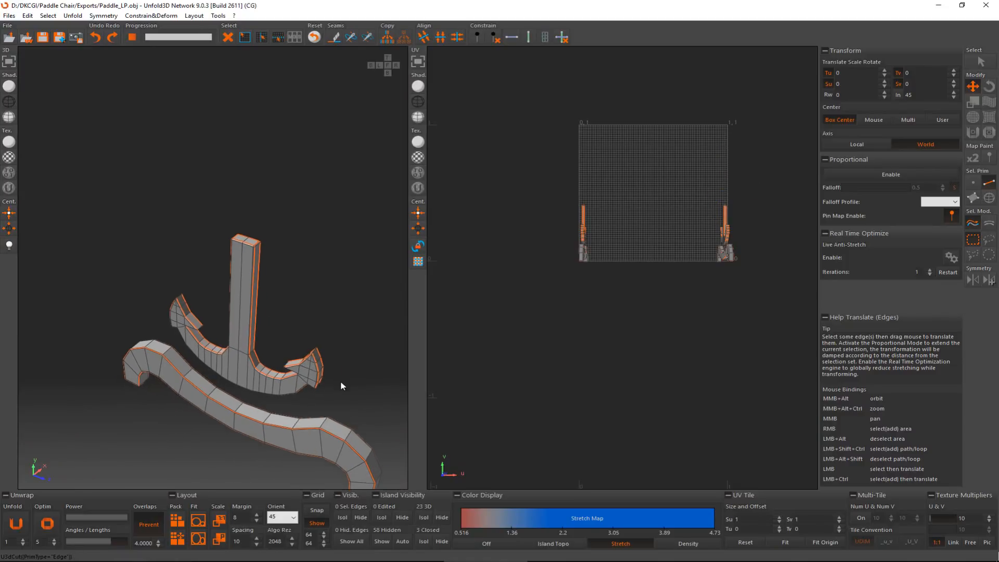
- Select the short edge at the pointed tip of each arm on this anchor and cut them
scroll(340, 384, "up", 2)
left_click(312, 344)
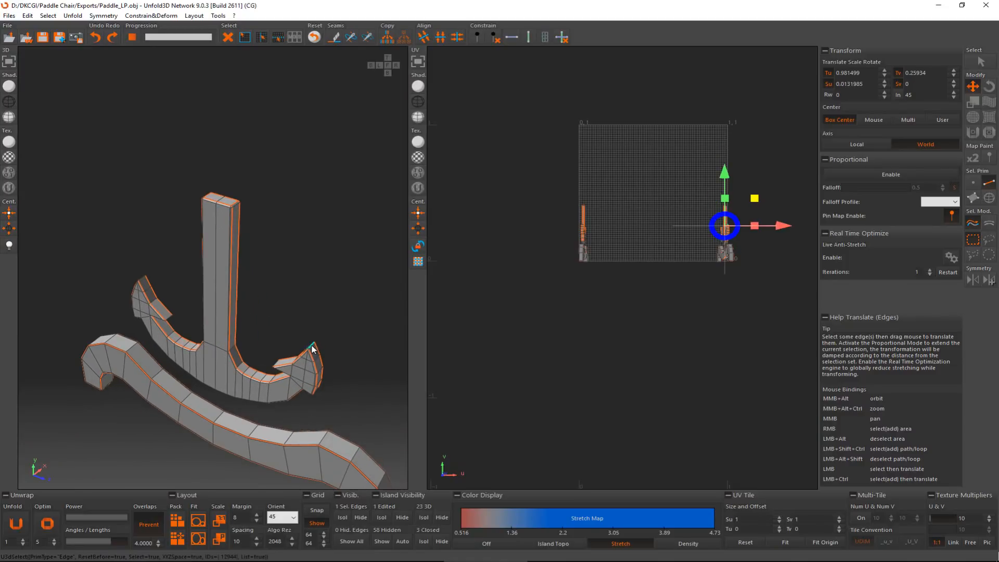
left_click(143, 280, "ctrl")
scroll(152, 307, "down", 3)
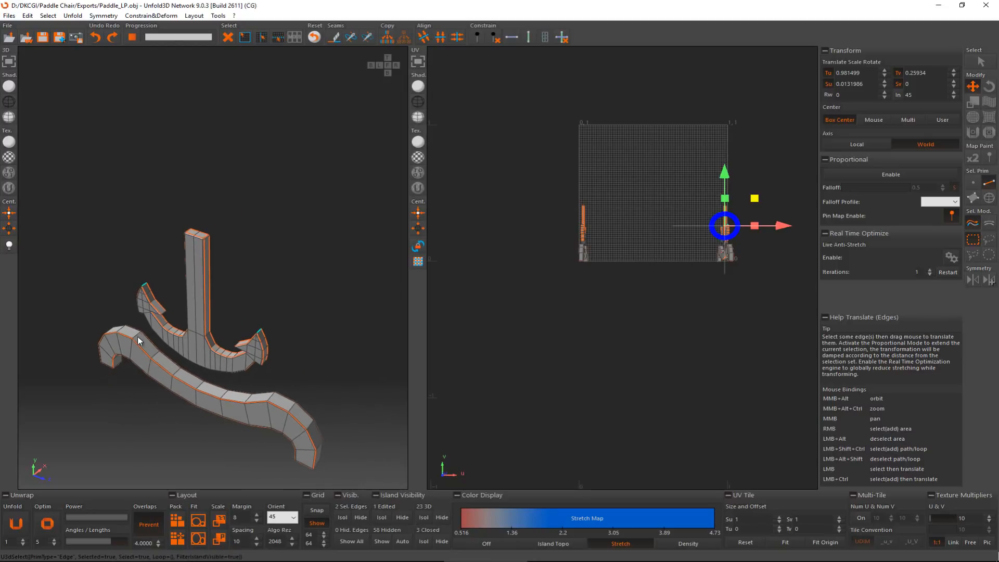
middle_click_drag(137, 336, 385, 137)
scroll(197, 275, "up", 6)
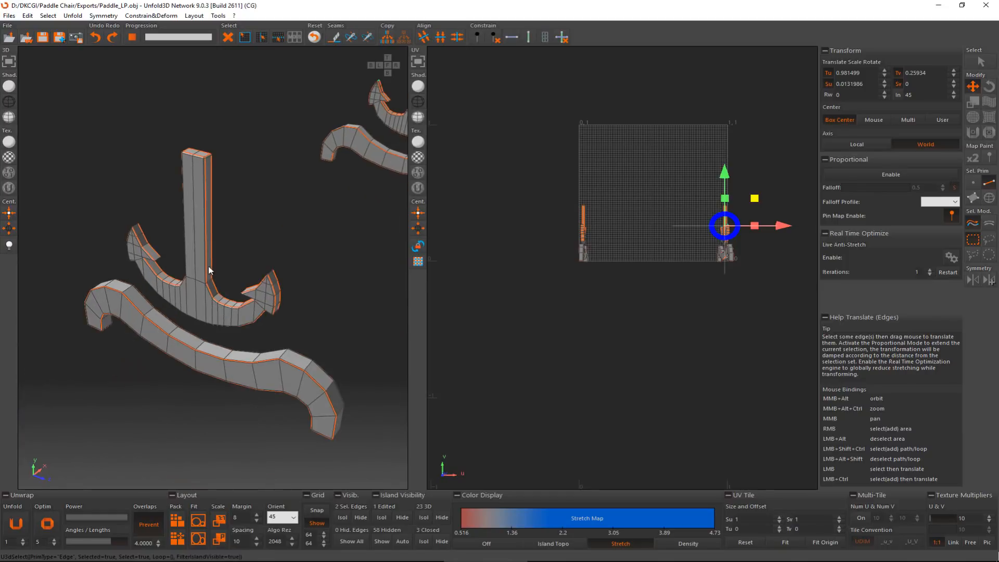
key("c")
- Cut the short edge at both arm tips of the remaining anchor
left_click(279, 256)
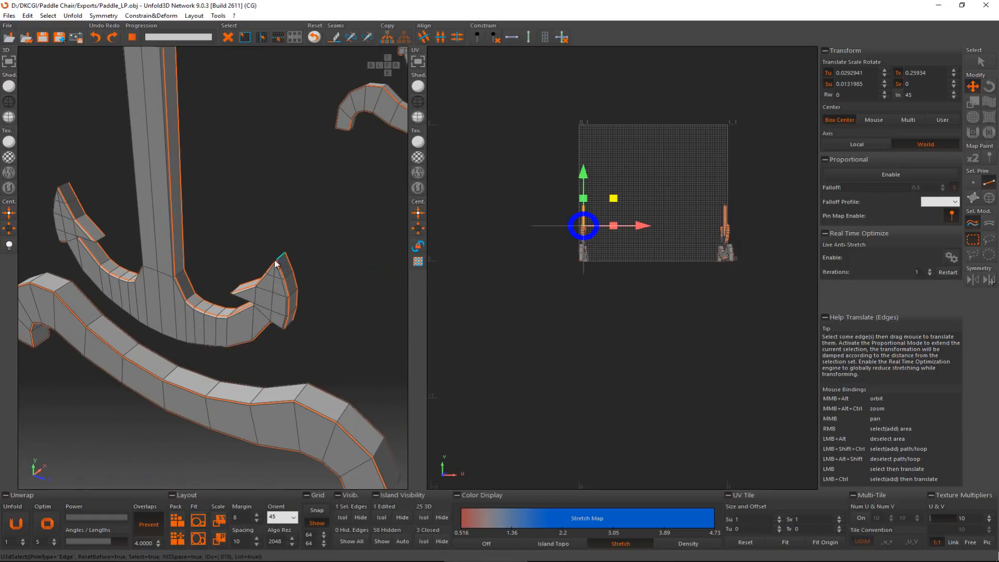
left_click(65, 187, "ctrl")
key("c")
scroll(156, 326, "down", 6)
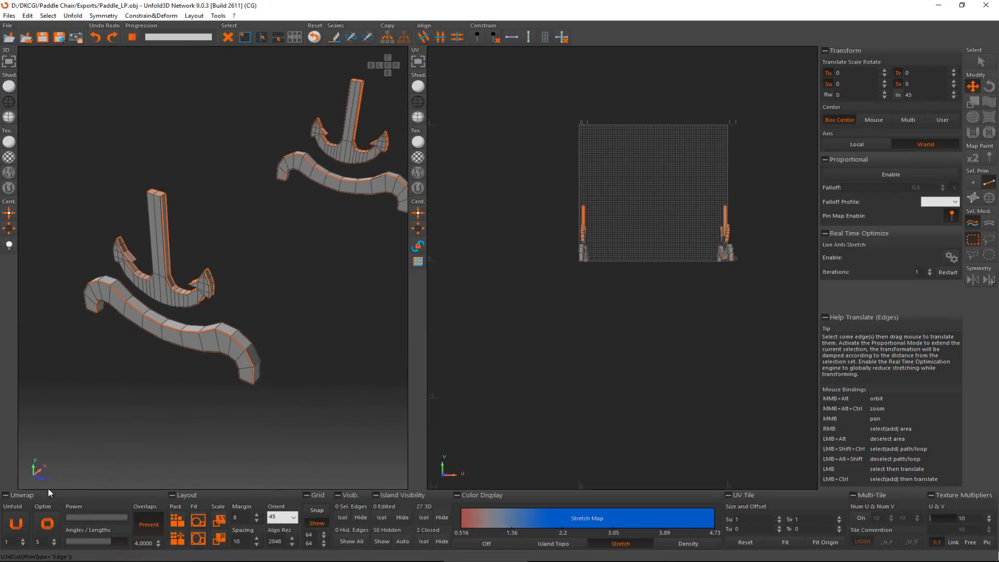
- Unfold the visible feet and anchors and move all their islands below the UV tile
left_click(15, 523)
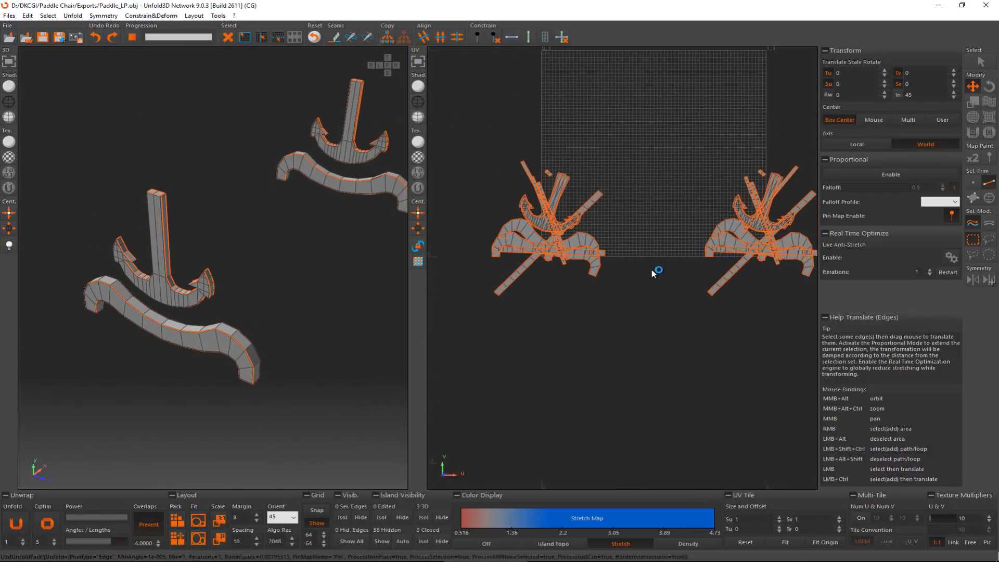
key("F4")
right_click_drag(473, 143, 811, 351)
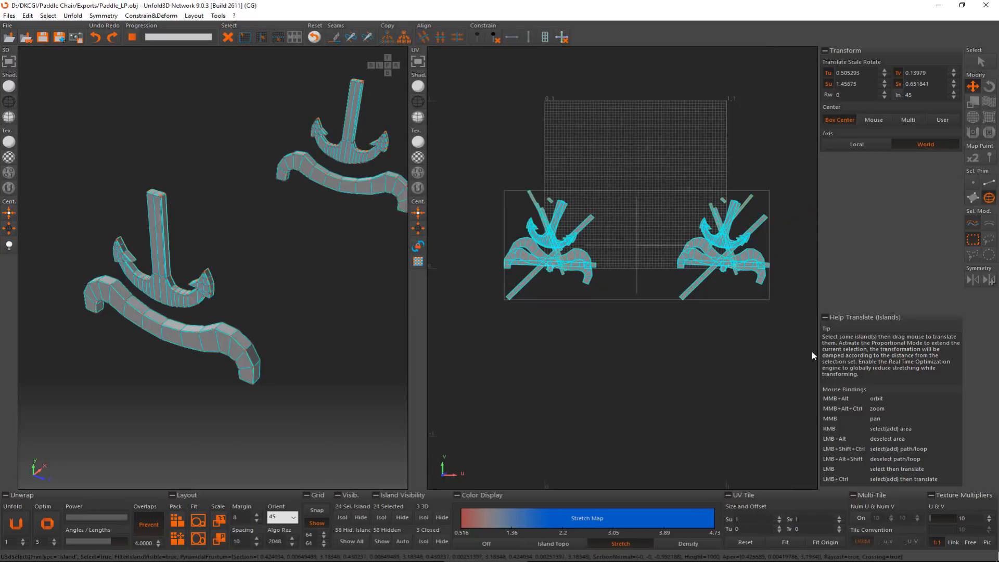
left_click_drag(618, 328, 675, 458)
- Rotate the diagonal long strip of the curved foot to horizontal and place it below the first island cluster
scroll(629, 400, "up", 5)
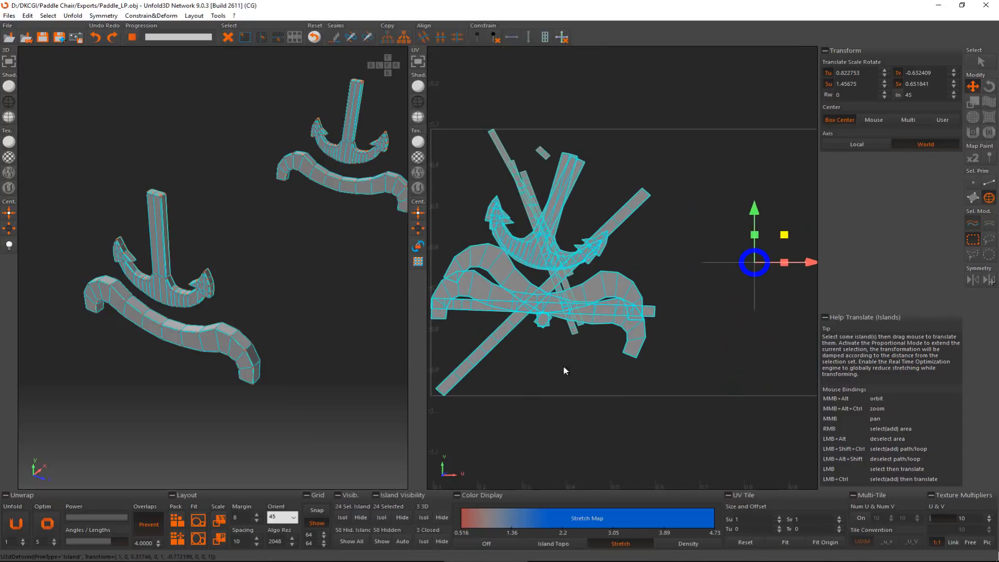
left_click(535, 361)
left_click(476, 360)
key("e")
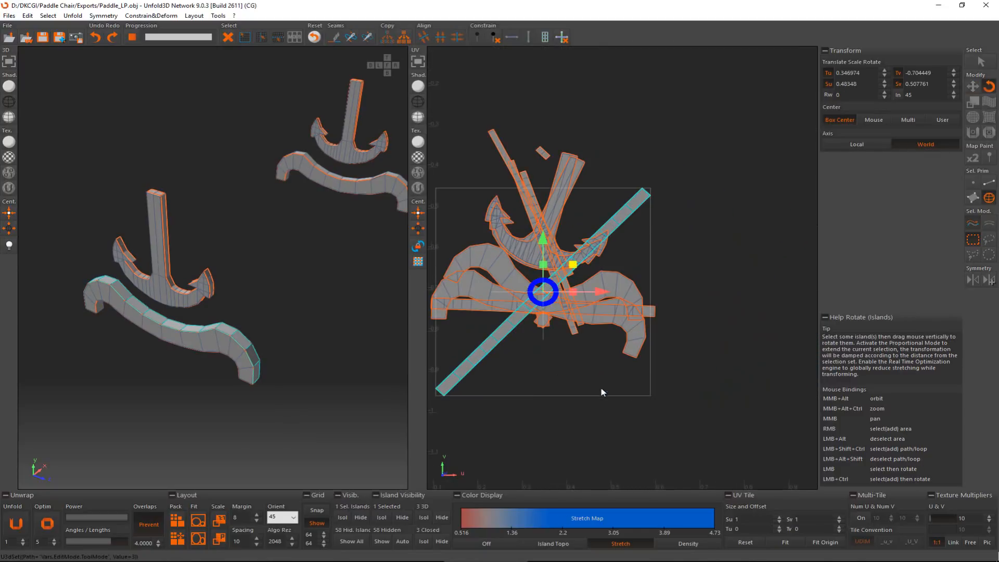
left_click_drag(599, 383, 627, 457)
key("w")
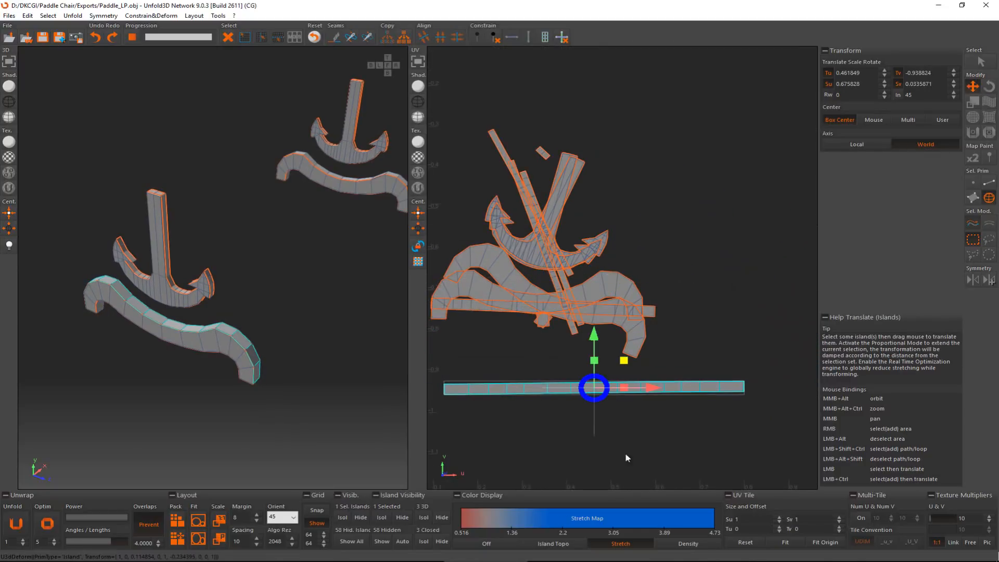
- Rotate the anchor's two crossing thin edge strips to horizontal and place them beneath the long foot strip
left_click(515, 178)
left_click(535, 195, "ctrl")
key("e")
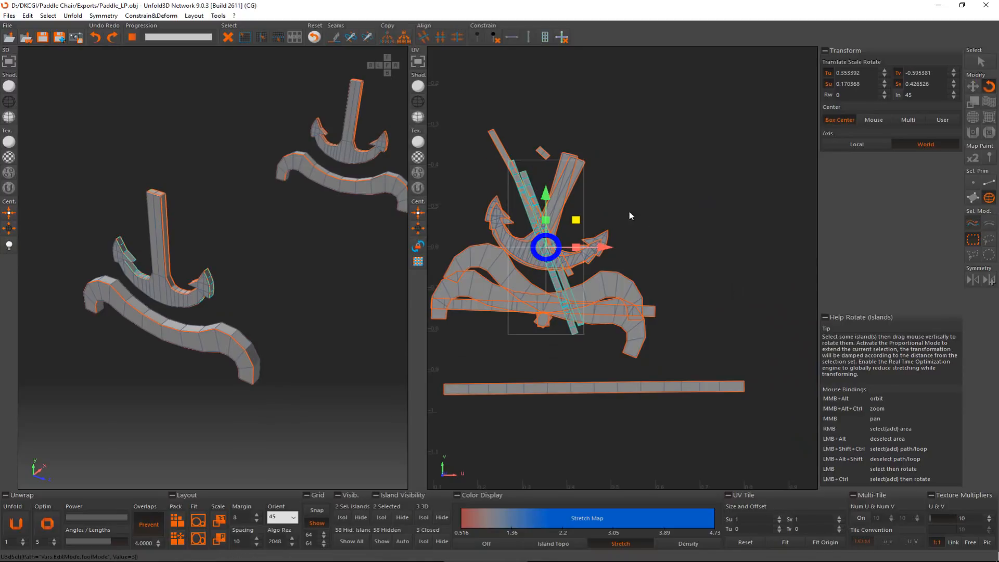
left_click_drag(653, 207, 714, 347)
key("w")
- Lay the anchor's remaining thin strip horizontally above the long foot strip and move the foot's second strip below the stack
left_click(508, 164)
key("e")
left_click_drag(691, 232, 721, 327)
key("w")
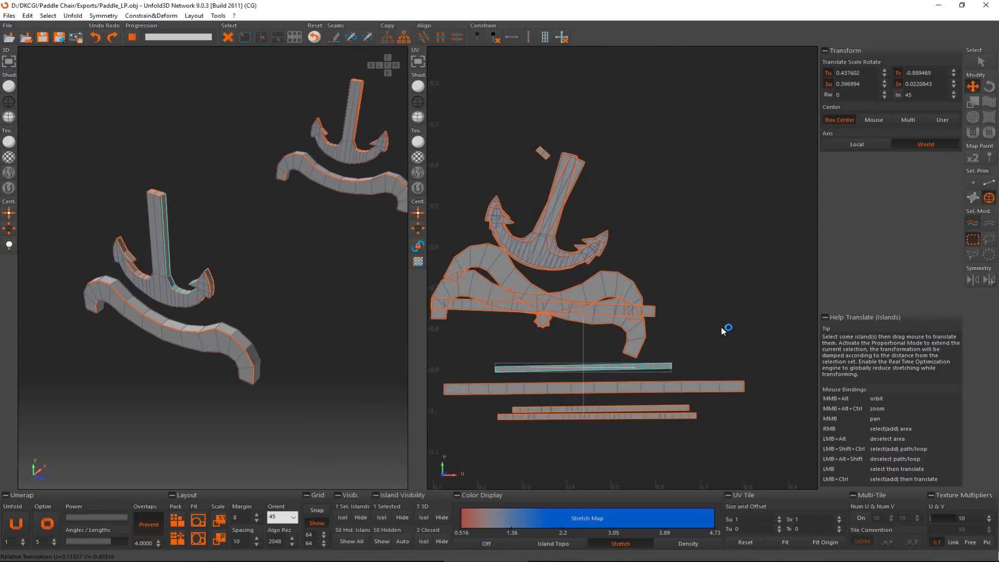
middle_click_drag(688, 328, 650, 289)
left_click_drag(660, 269, 711, 400)
- Move the tilted curved foot face out beside the cluster and rotate it level
left_click_drag(635, 295, 456, 204)
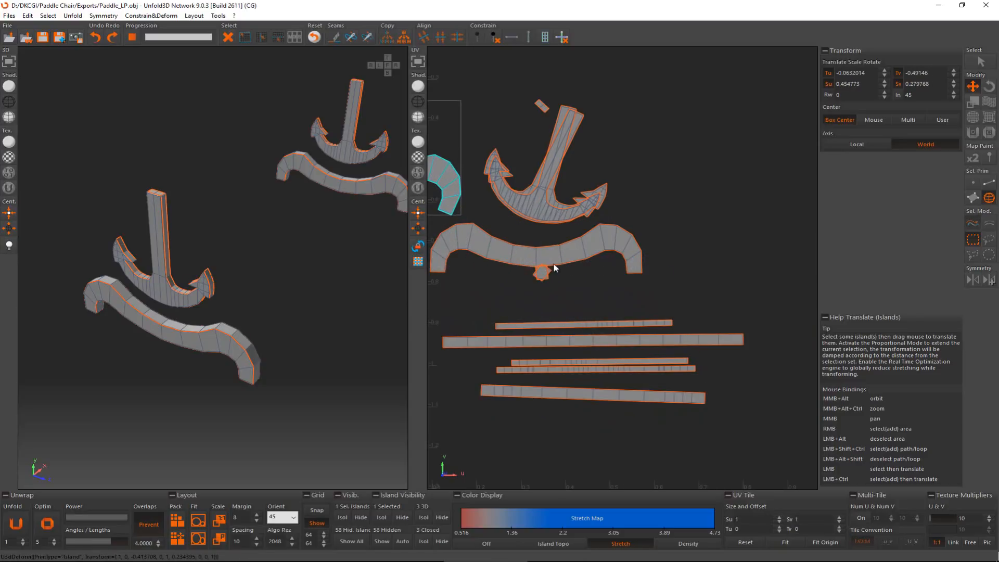
scroll(525, 243, "up", 1)
middle_click_drag(534, 246, 651, 302)
key("e")
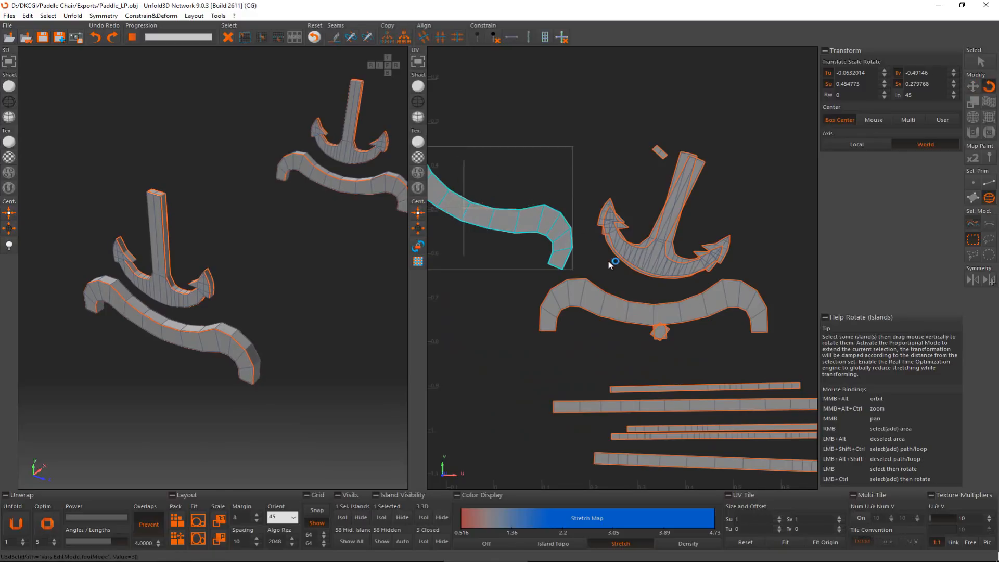
left_click_drag(608, 260, 618, 248)
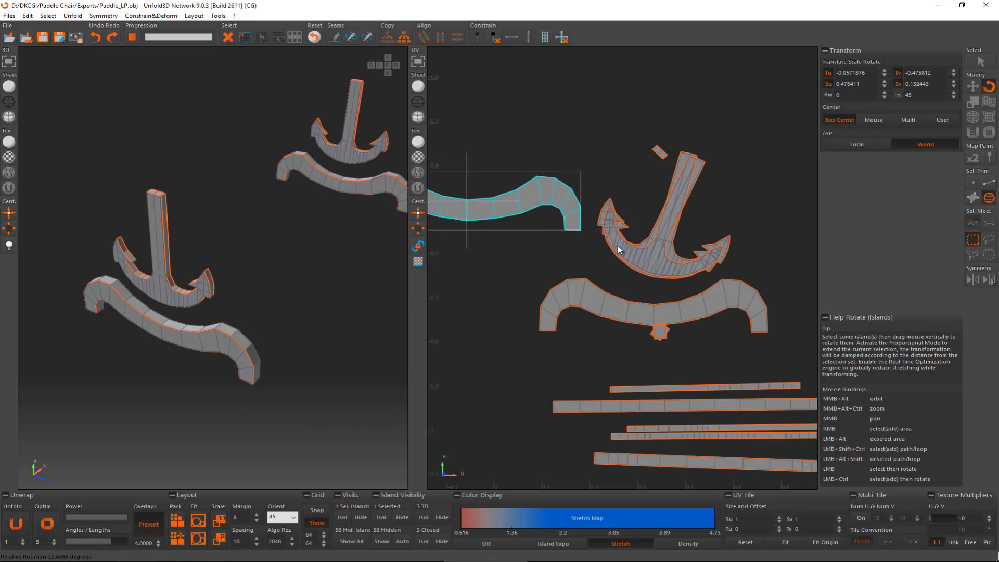
- Place the foot's other curved face directly under the first one, align its rotation and deselect it
middle_click_drag(598, 250, 692, 259)
left_click(694, 301)
key("w")
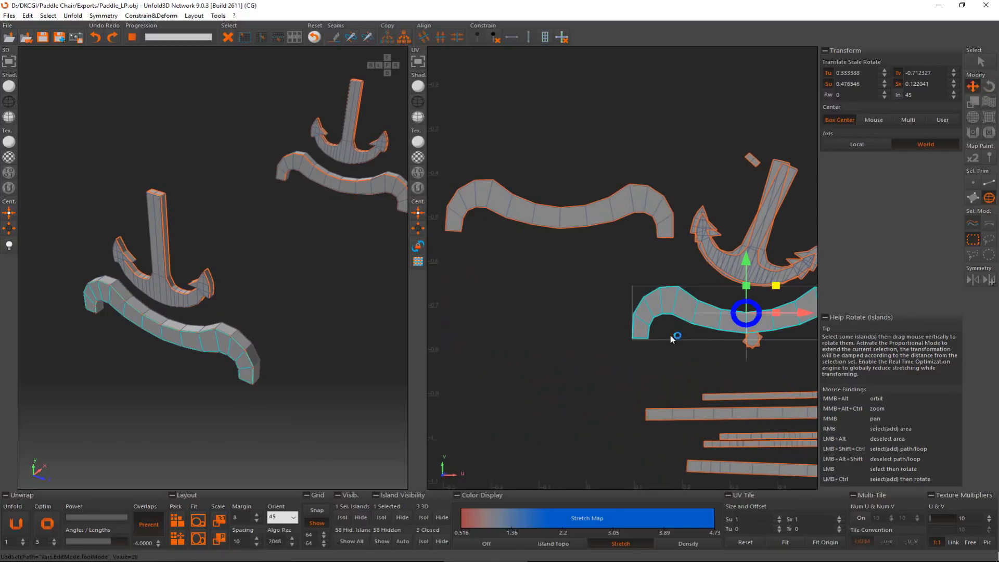
left_click_drag(670, 335, 504, 282)
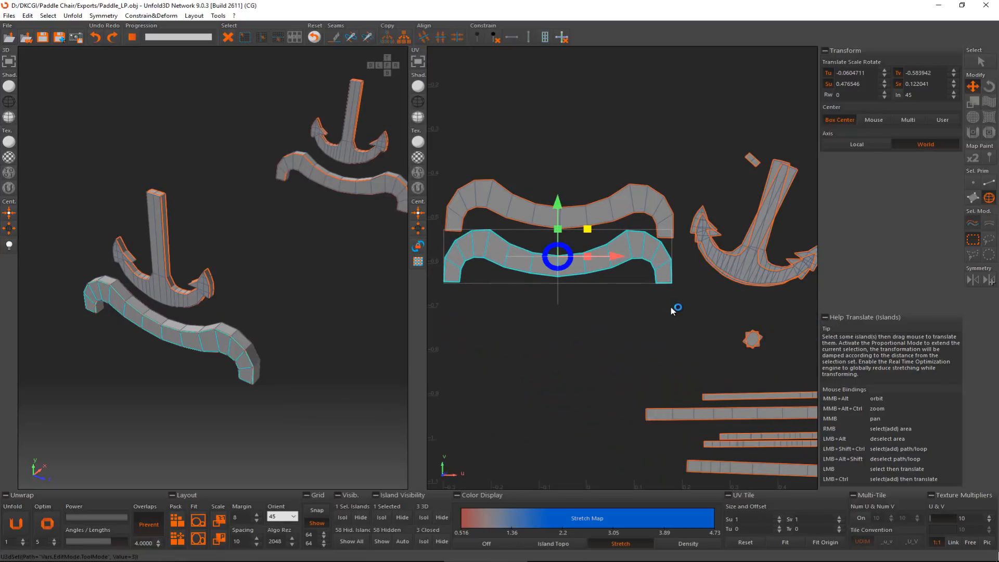
key("e")
left_click_drag(678, 306, 685, 304)
left_click(684, 304)
- Move the second cluster's diagonal foot and anchor strips below the strip stack and rotate them toward horizontal
scroll(627, 286, "down", 3)
middle_click_drag(801, 269, 638, 247)
scroll(642, 252, "down", 2)
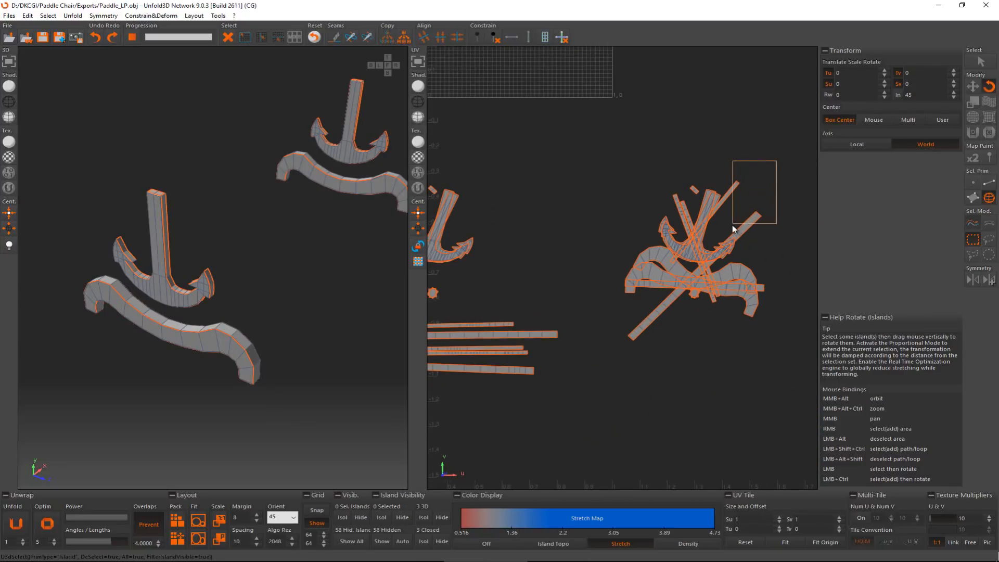
left_click_drag(732, 225, 604, 351)
key("w")
key("e")
key("w")
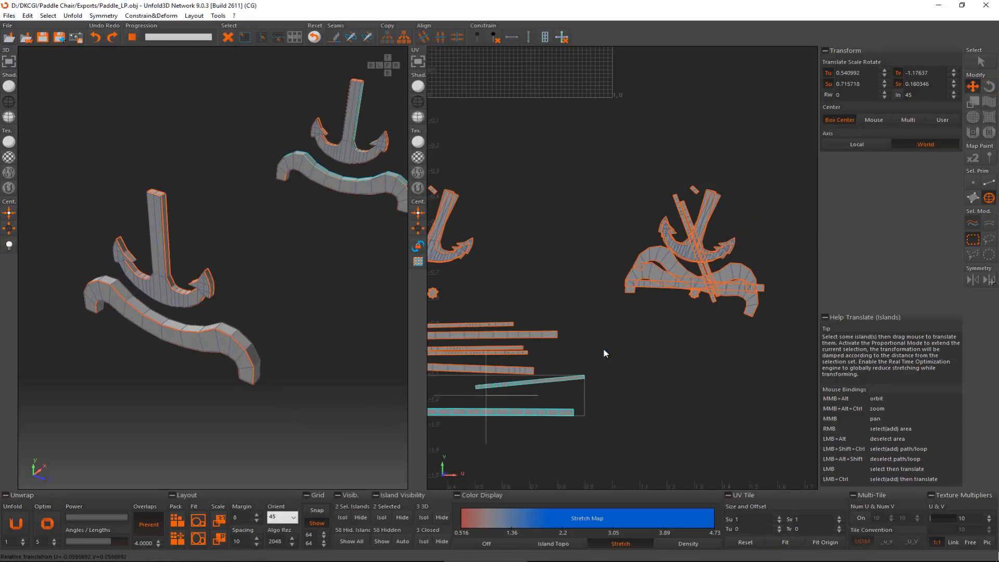
- Rotate the second cluster's two remaining thin anchor strips toward horizontal and place them below the cluster beside the other strips
left_click_drag(661, 188, 684, 213)
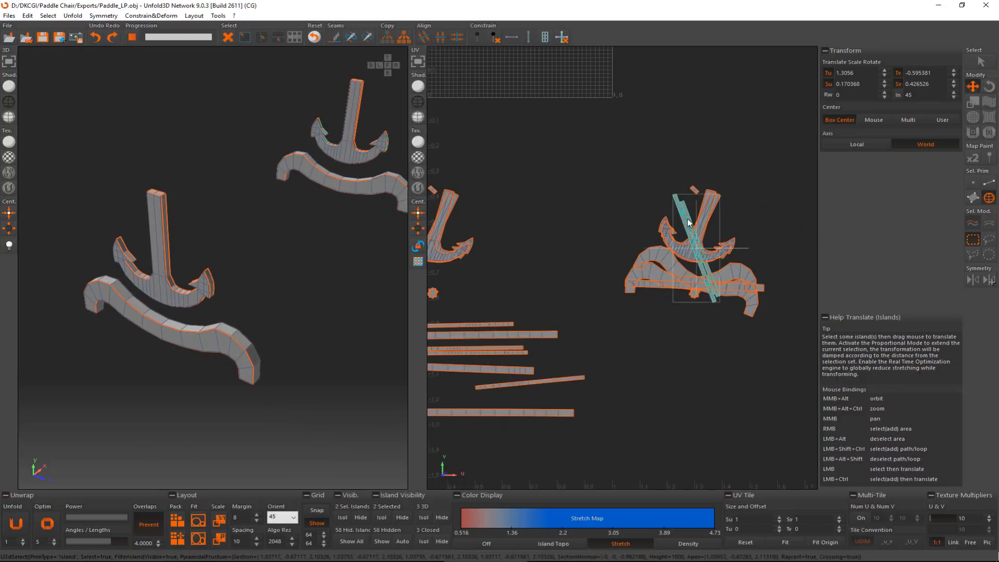
key("e")
left_click_drag(749, 317, 636, 437)
key("w")
left_click_drag(654, 290, 619, 383)
middle_click_drag(537, 401, 625, 334)
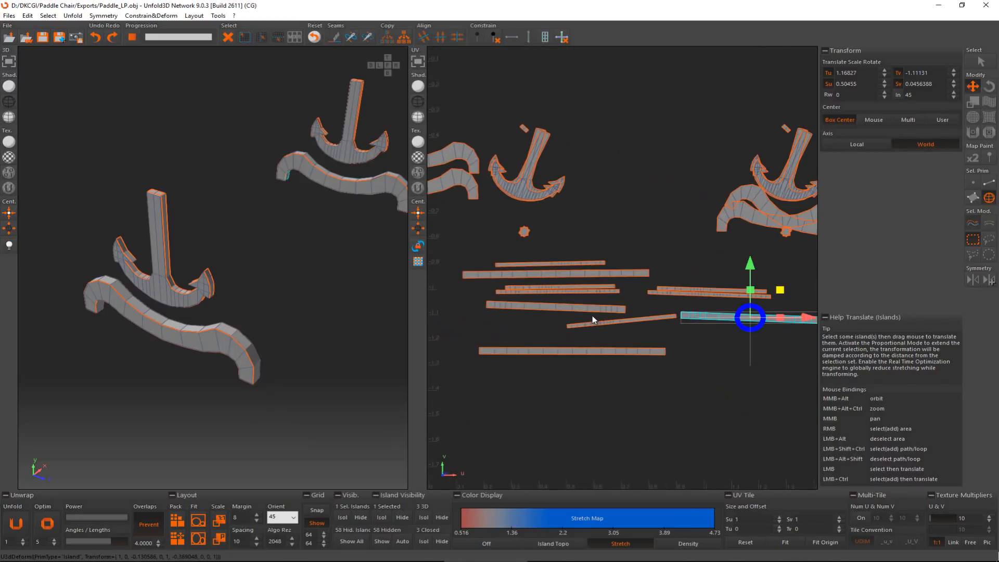
- Select one long border edge on each foot and anchor strip and extend the selection to full edge loops
scroll(591, 311, "up", 3)
key("F2")
left_click_drag(512, 225, 513, 385)
scroll(658, 324, "up", 2)
left_click(659, 315, "ctrl")
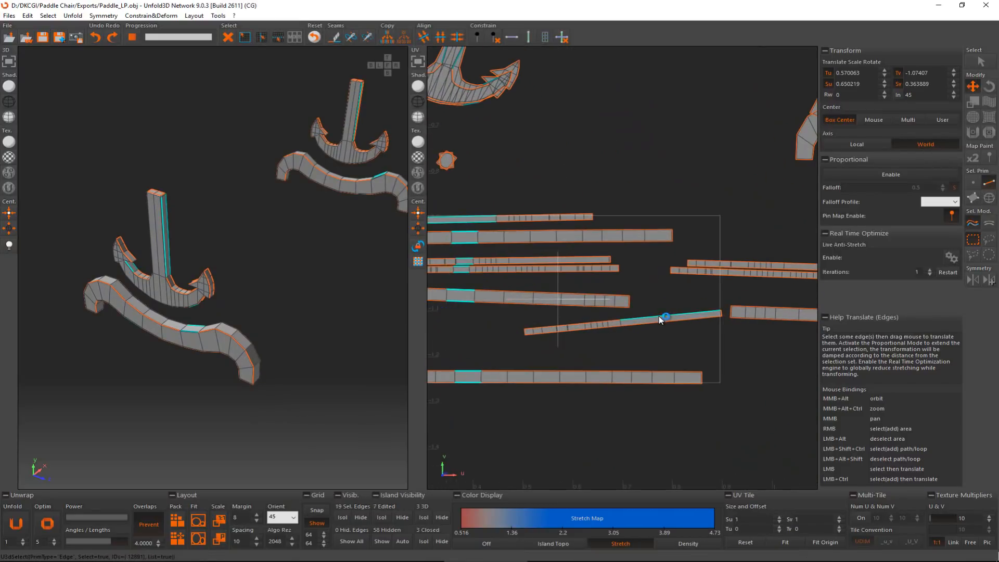
left_click(717, 272, "ctrl")
left_click(715, 267, "ctrl")
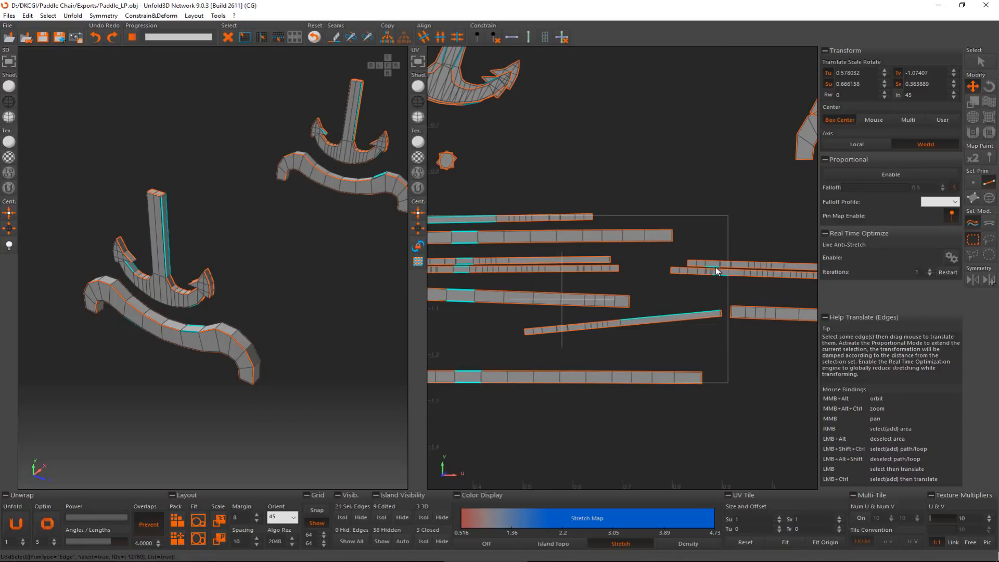
left_click(715, 323, "ctrl")
left_click(783, 320, "ctrl")
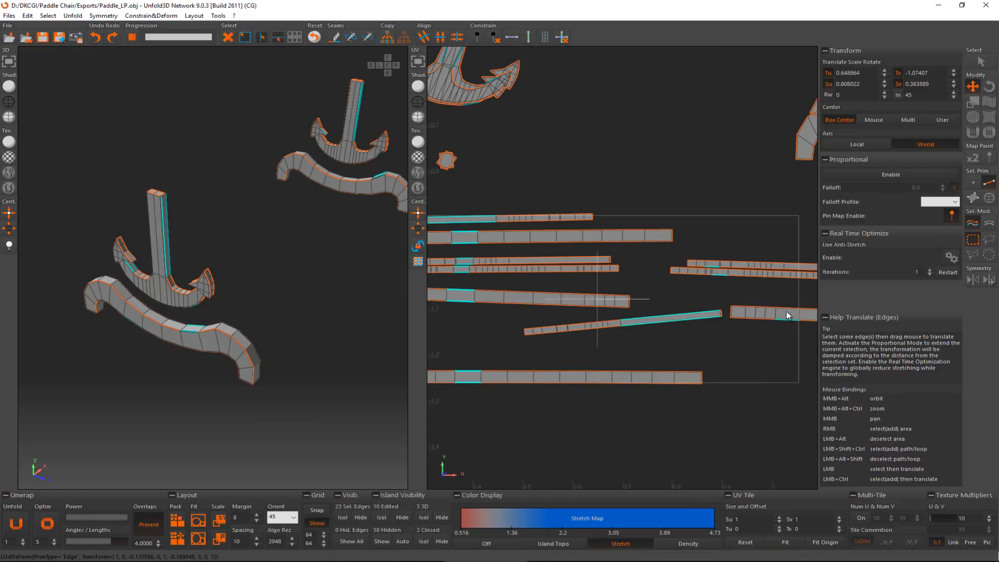
key("l")
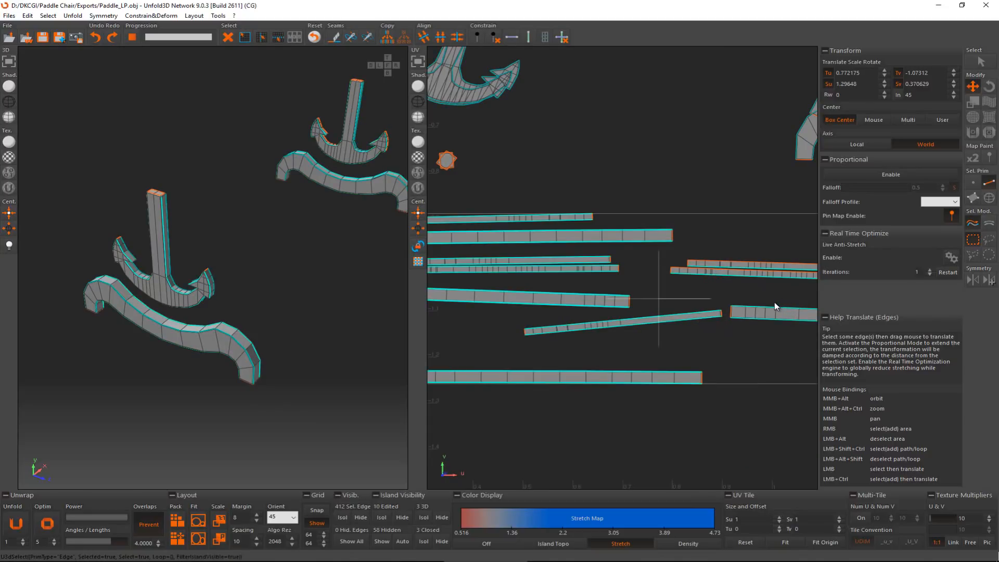
- Add the missing upper edges of the two thin strips to the selection and constrain all selected edges horizontally
scroll(731, 310, "down", 3)
middle_click_drag(731, 308, 577, 296)
scroll(671, 270, "up", 5)
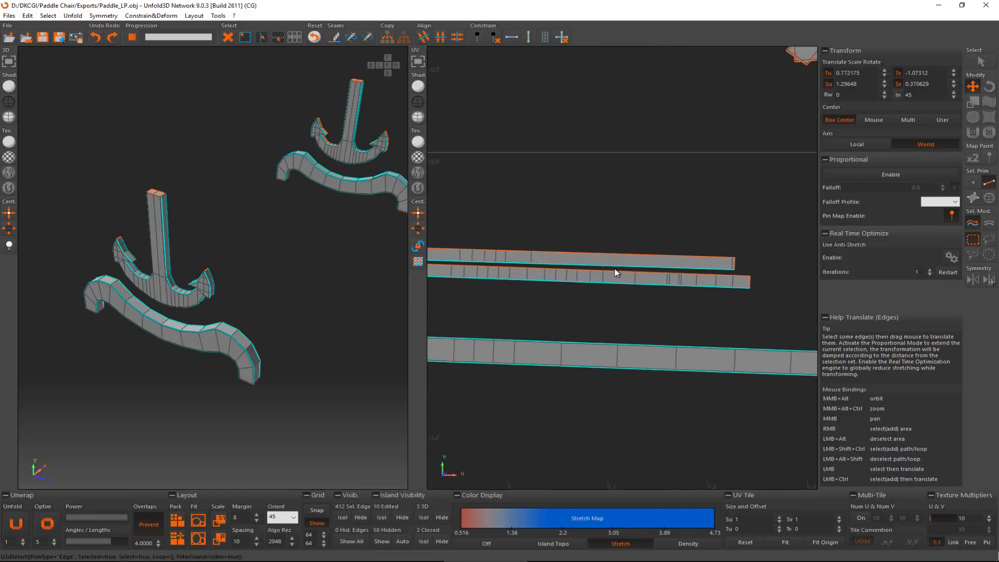
left_click(617, 272, "ctrl")
left_click(620, 255, "ctrl")
left_click(512, 37)
scroll(581, 291, "down", 5)
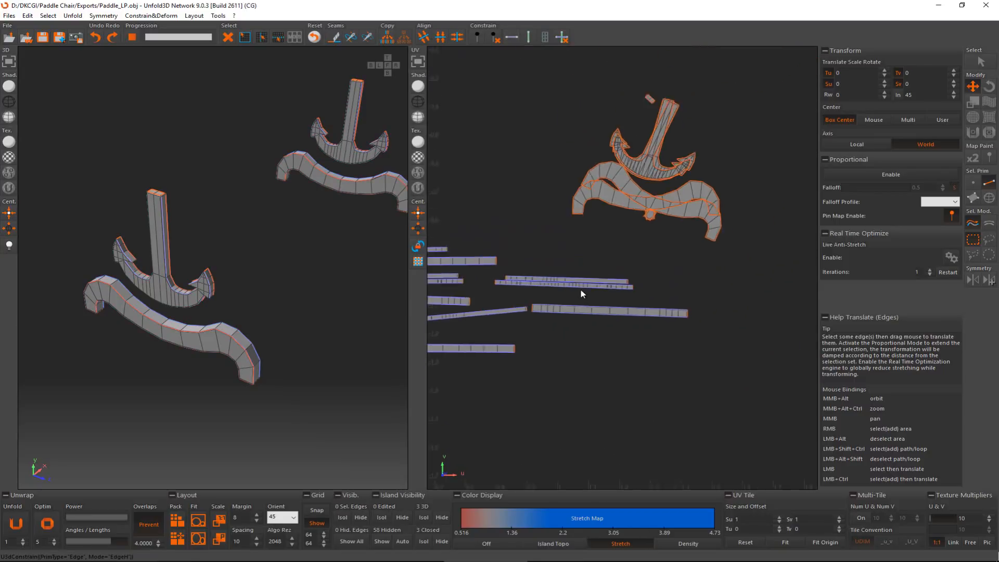
- Select all the foot and anchor strip islands and optimize them twice so they straighten along the horizontal constraints
key("F4")
left_click(576, 300)
middle_click_drag(566, 290, 656, 290)
left_click(510, 269)
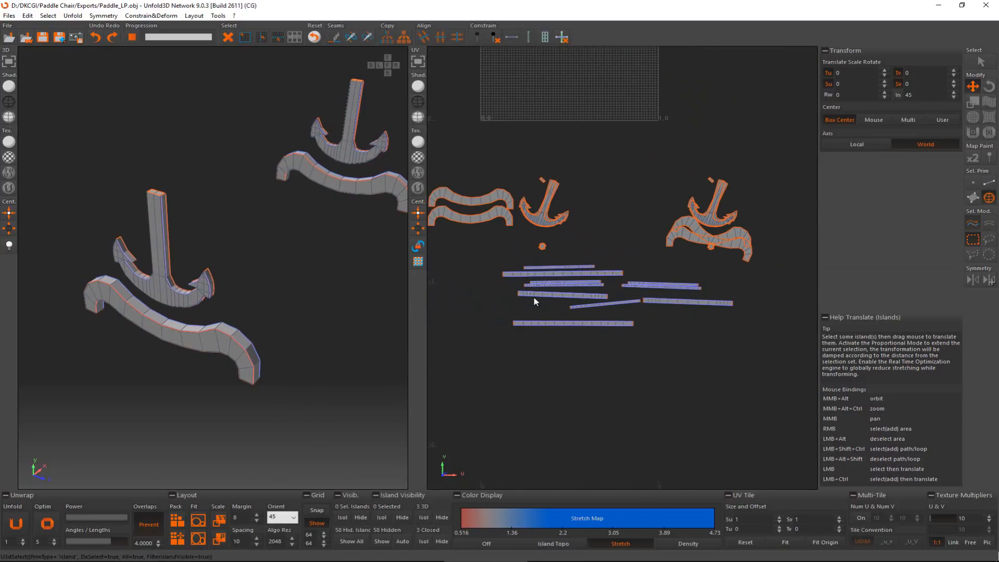
left_click_drag(493, 261, 736, 366)
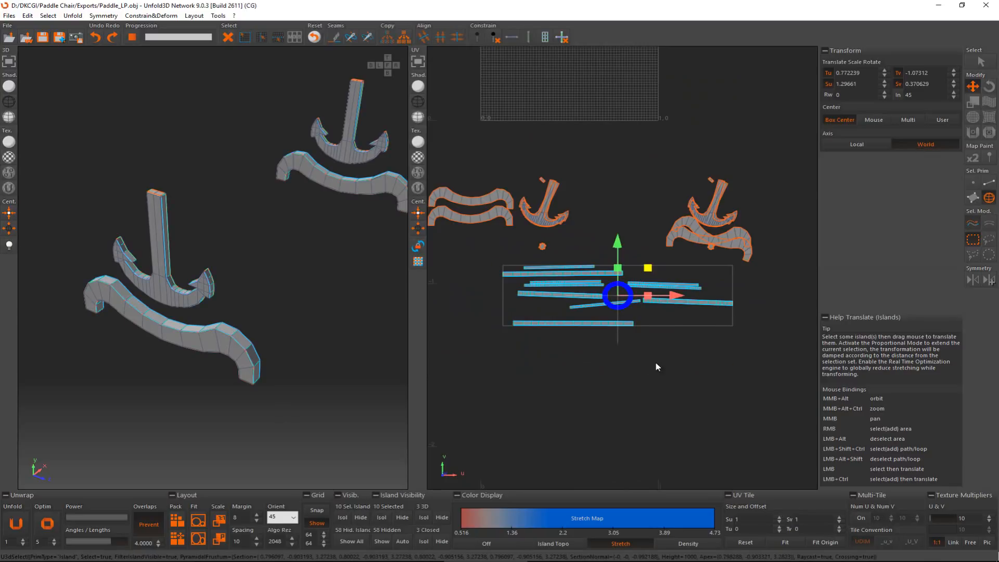
left_click(47, 524)
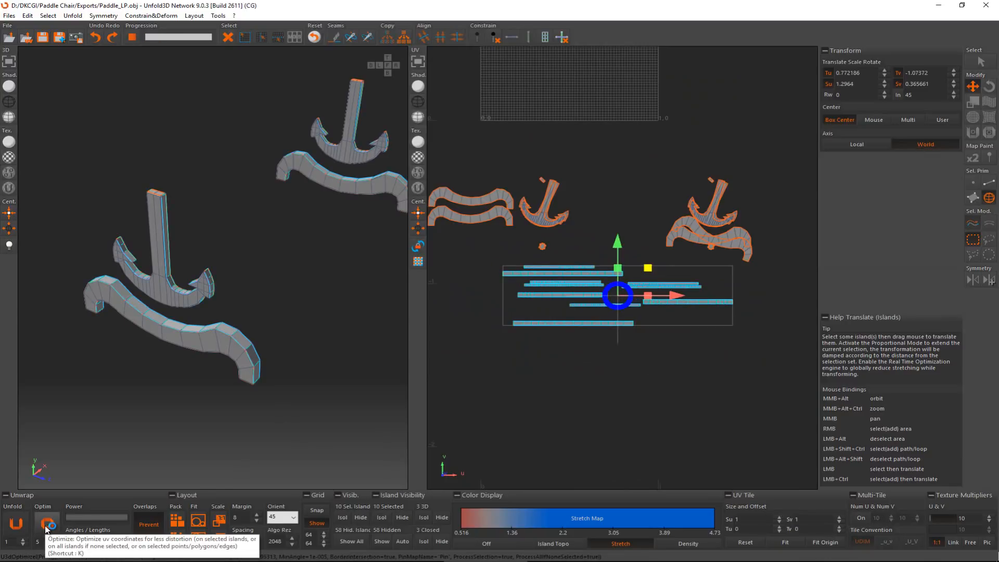
left_click(46, 527)
- Stack the second cluster's two curved foot faces above and below the existing pair, rotating the lower one level
middle_click_drag(614, 276, 591, 341)
scroll(592, 341, "down", 5)
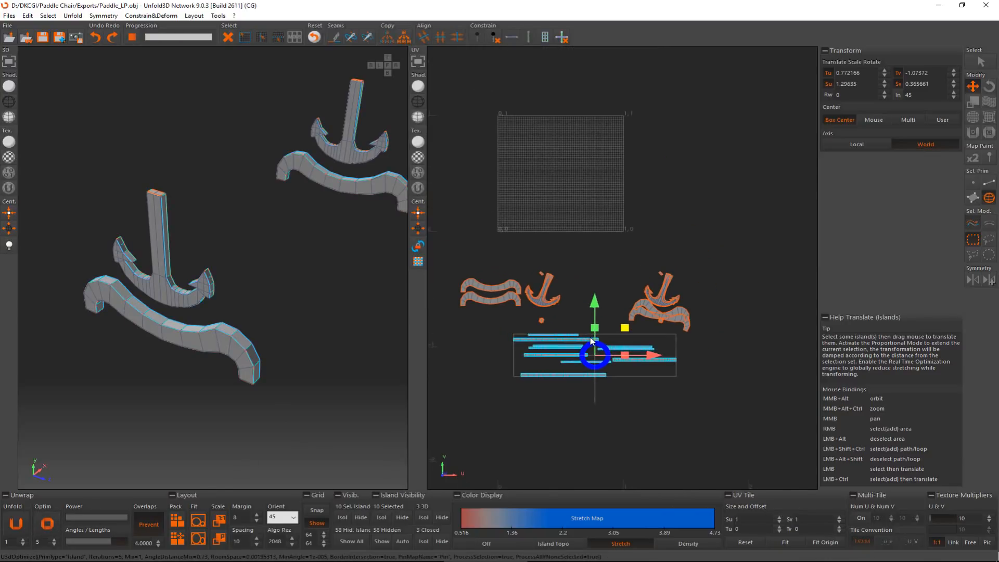
scroll(592, 341, "up", 3)
left_click(659, 307)
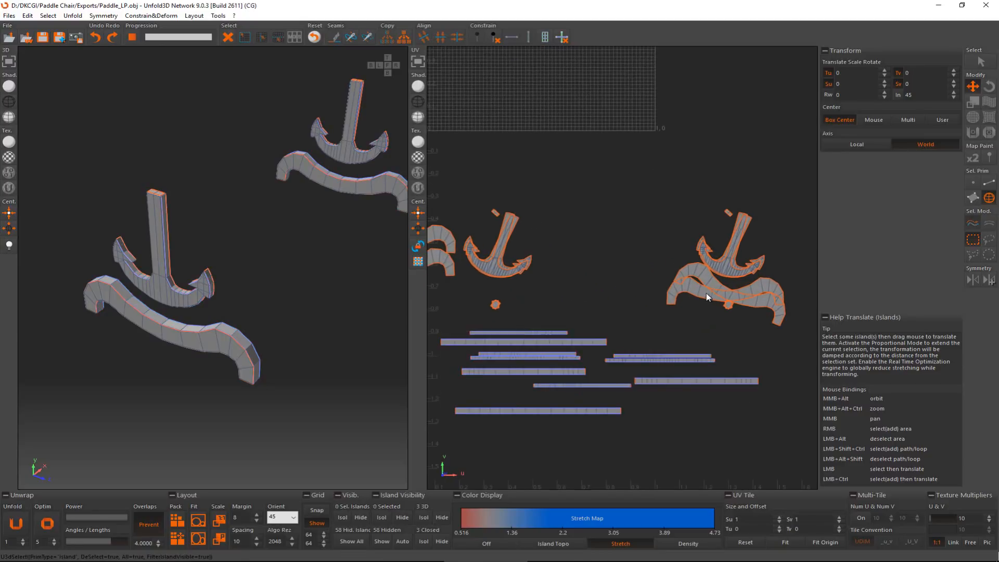
left_click_drag(706, 292, 520, 292)
middle_click_drag(519, 293, 566, 300)
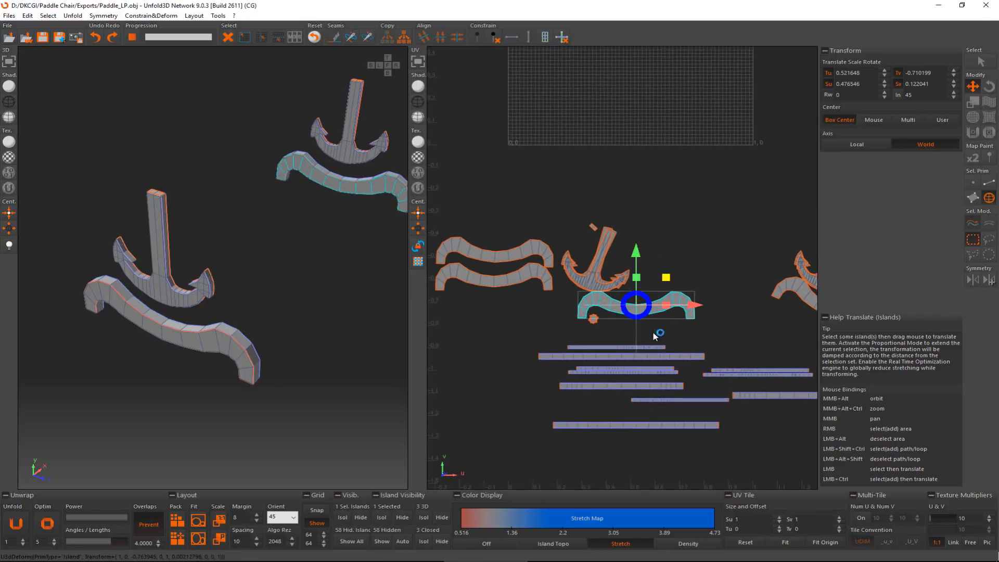
left_click_drag(636, 306, 493, 225)
left_click_drag(788, 292, 452, 314)
key("e")
left_click_drag(552, 323, 572, 299)
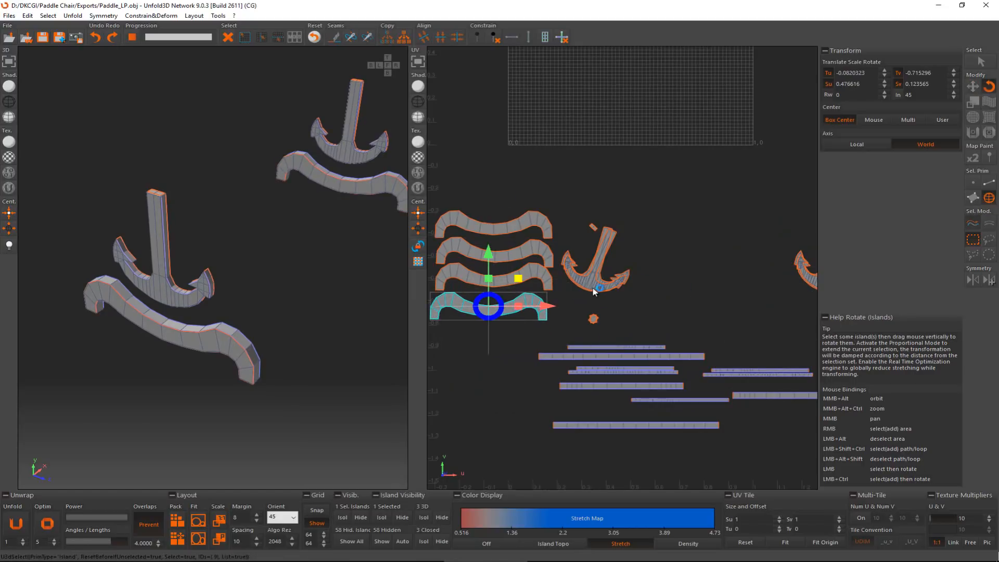
- Separate the first cluster's two overlapping anchor faces side by side and rotate both upright
left_click(593, 286)
left_click_drag(663, 297, 747, 286)
key("w")
left_click(612, 287)
key("e")
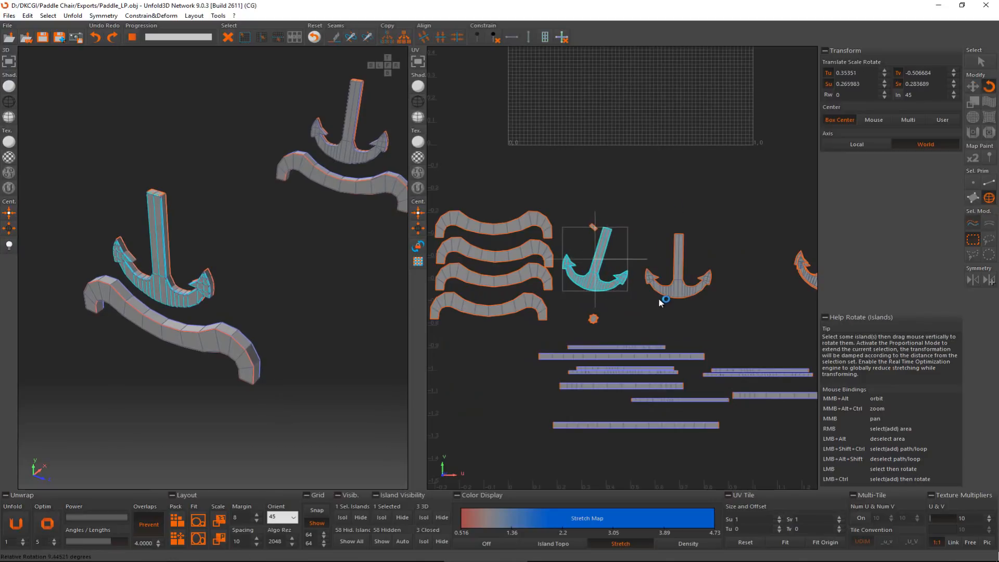
left_click_drag(659, 298, 665, 285)
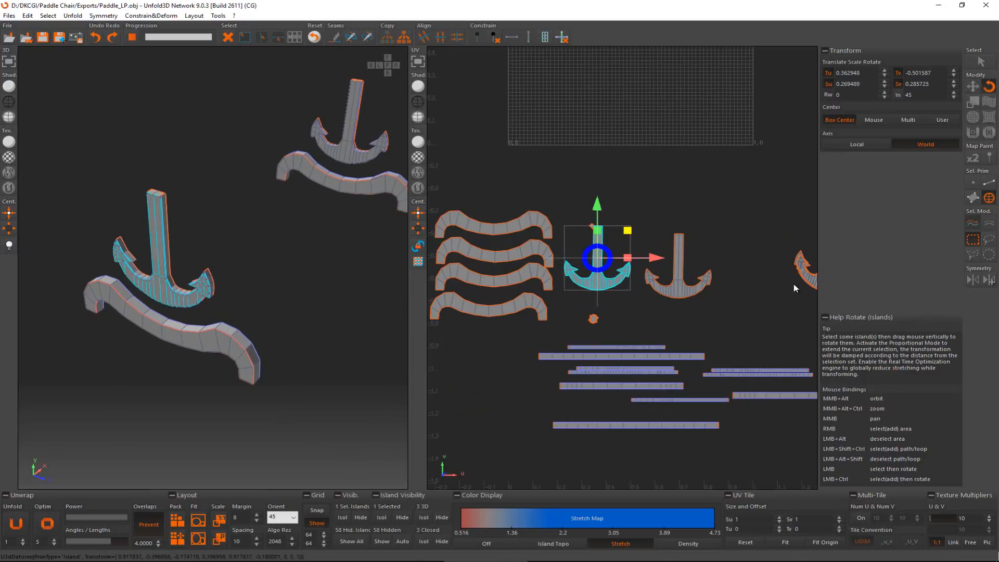
- Rotate the second cluster's two anchor faces upright and move them near the first pair of anchors
left_click(806, 279)
key("e")
key("f")
key("w")
left_click_drag(767, 304, 706, 311)
key("e")
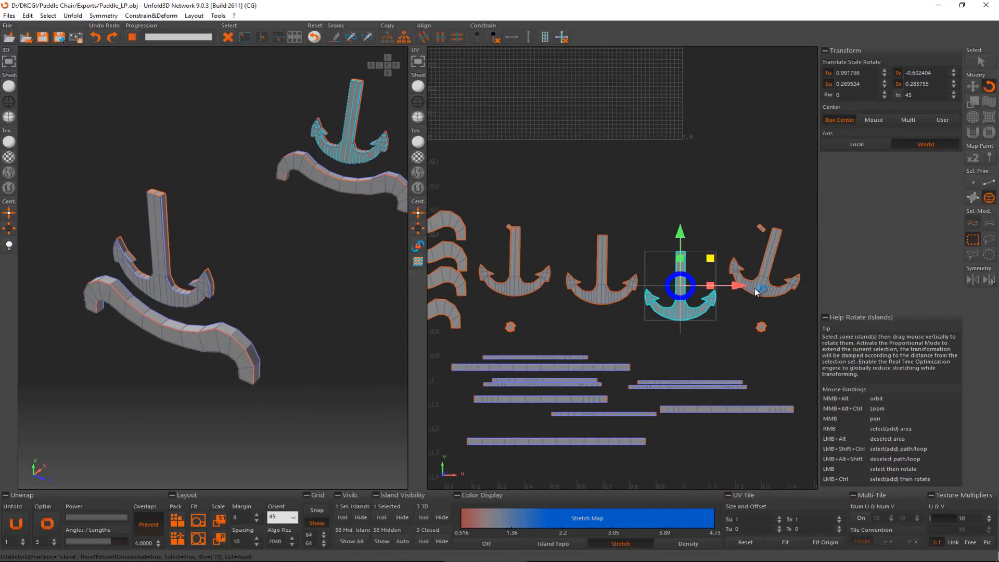
left_click(763, 290)
left_click_drag(800, 322, 678, 283)
key("w")
- Move all the foot and anchor islands together beside the UV tile, show all hidden islands and clear the selection
scroll(677, 284, "down", 3)
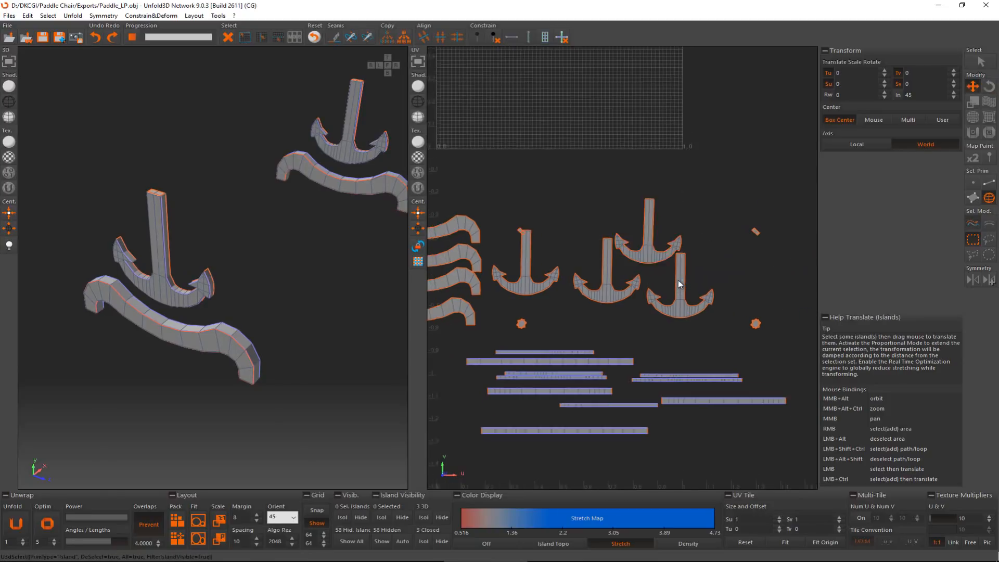
left_click_drag(473, 225, 783, 419)
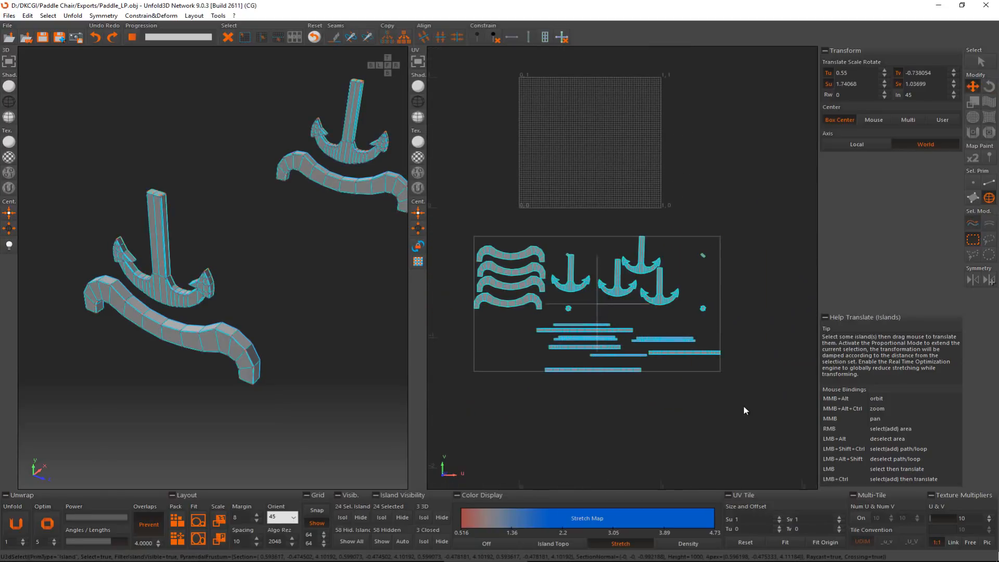
left_click_drag(572, 403, 809, 242)
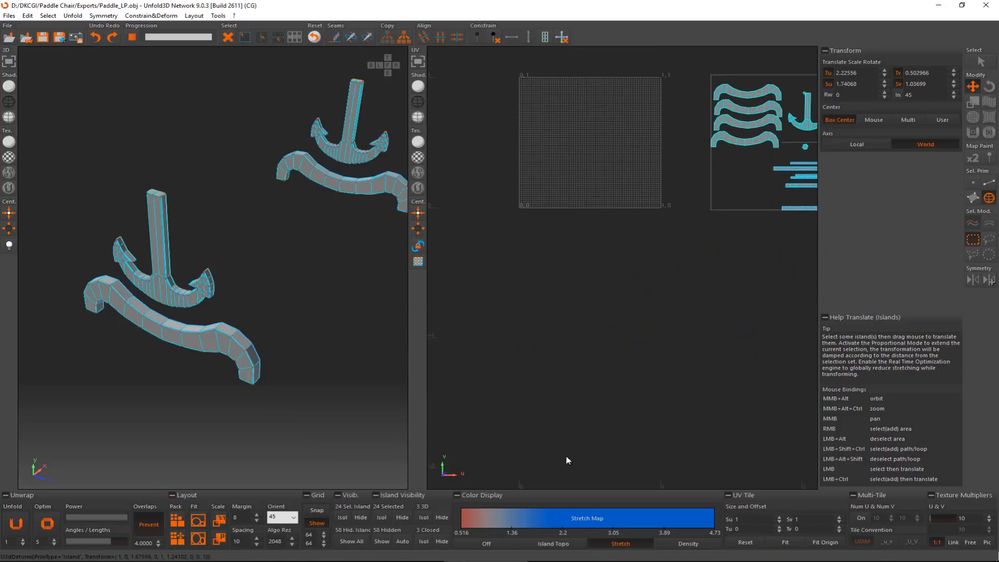
left_click(383, 541)
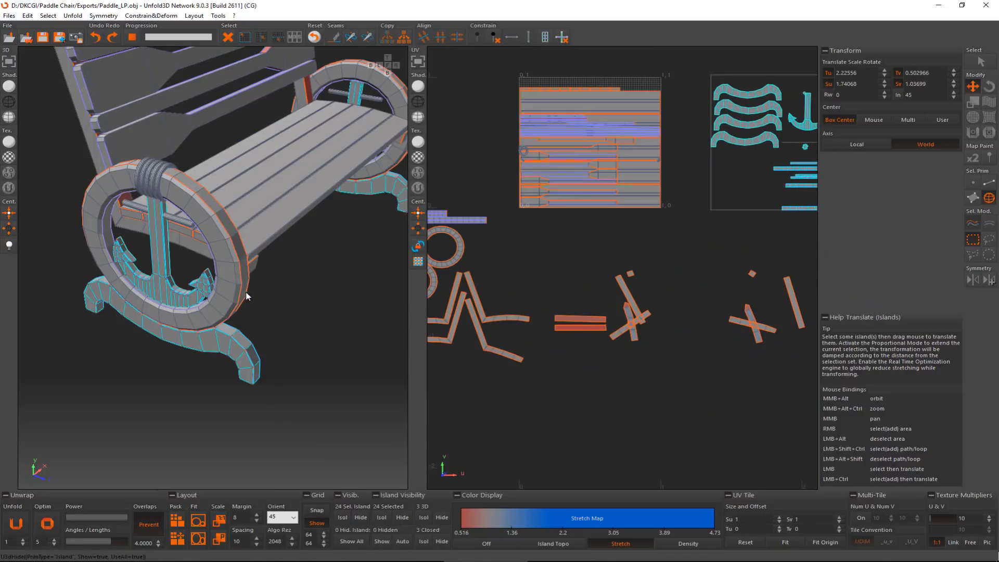
left_click(333, 316)
- Select the two armrest rods and the rope coil on the bench and isolate them
middle_click_drag(325, 313, 214, 364, "alt")
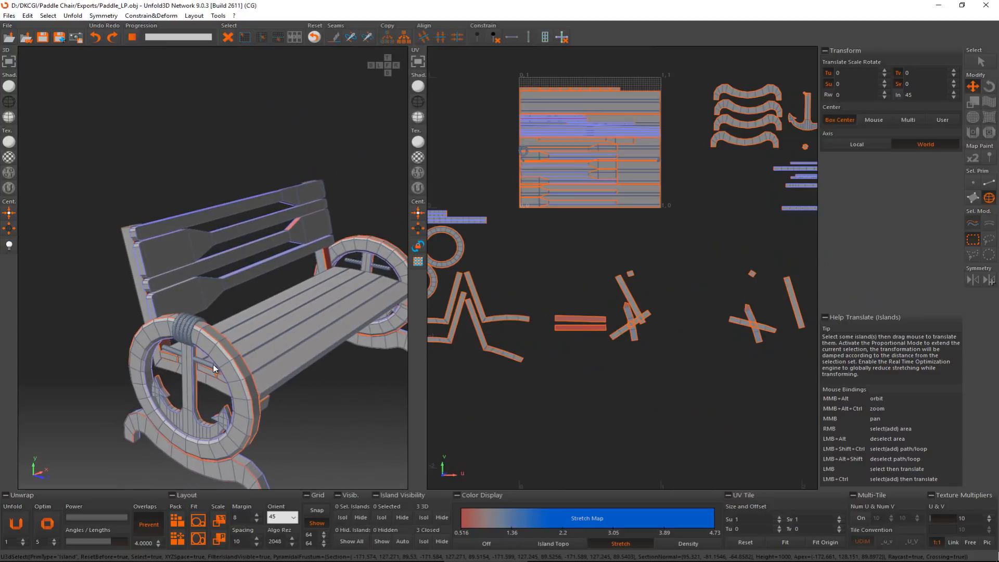
left_click(214, 365)
left_click(384, 267, "ctrl")
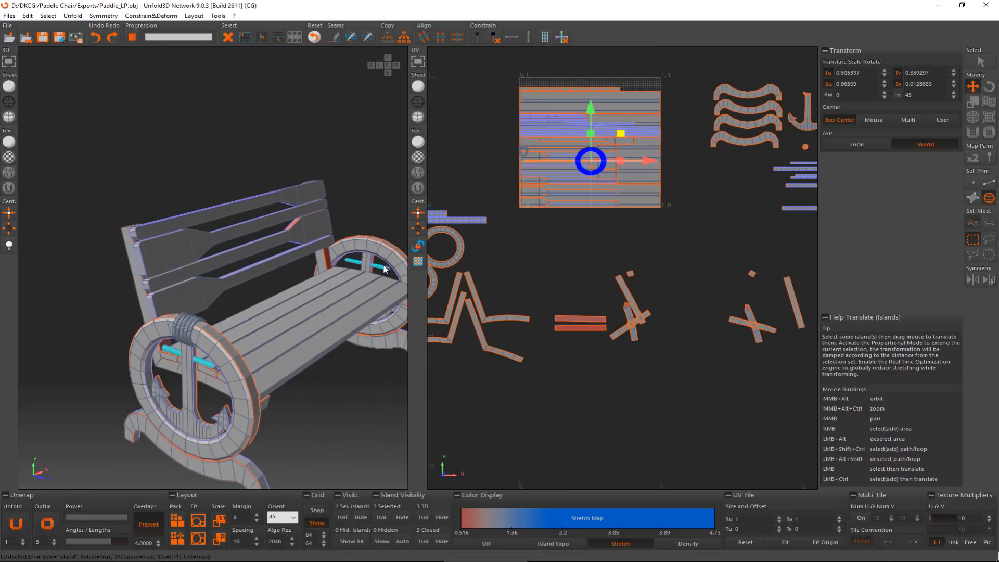
left_click(189, 325, "ctrl")
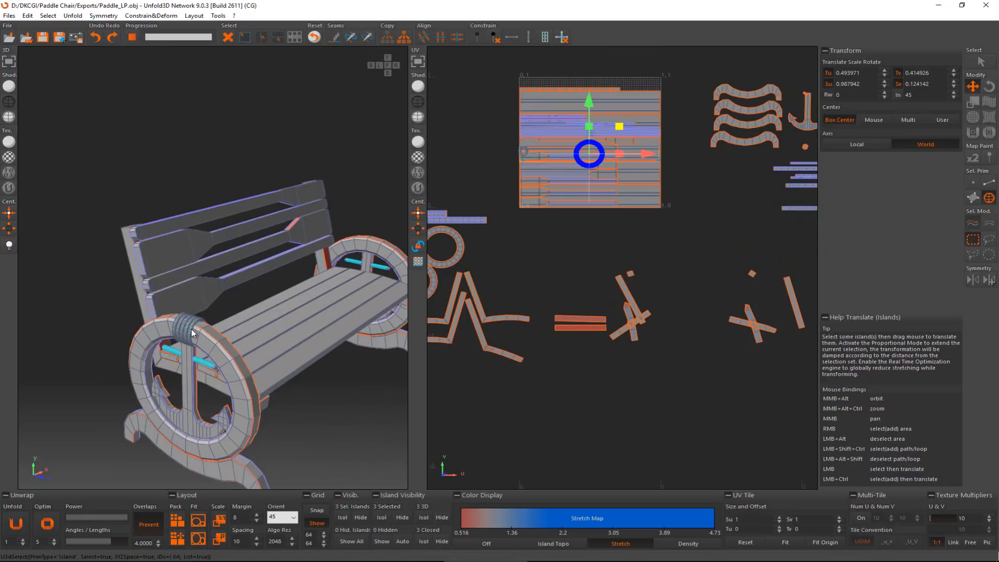
scroll(183, 338, "up", 5)
scroll(188, 345, "down", 2)
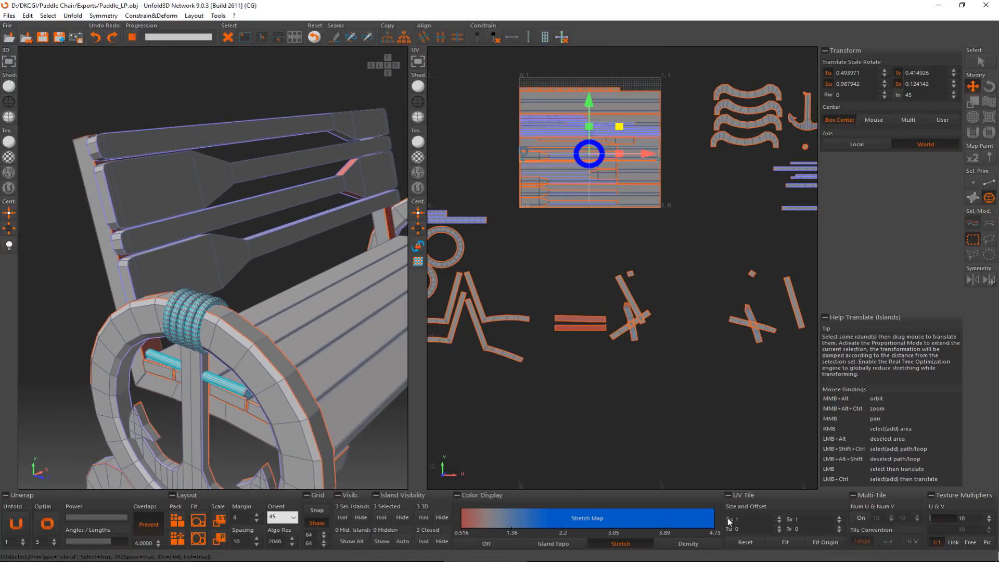
middle_click_drag(551, 225, 548, 255)
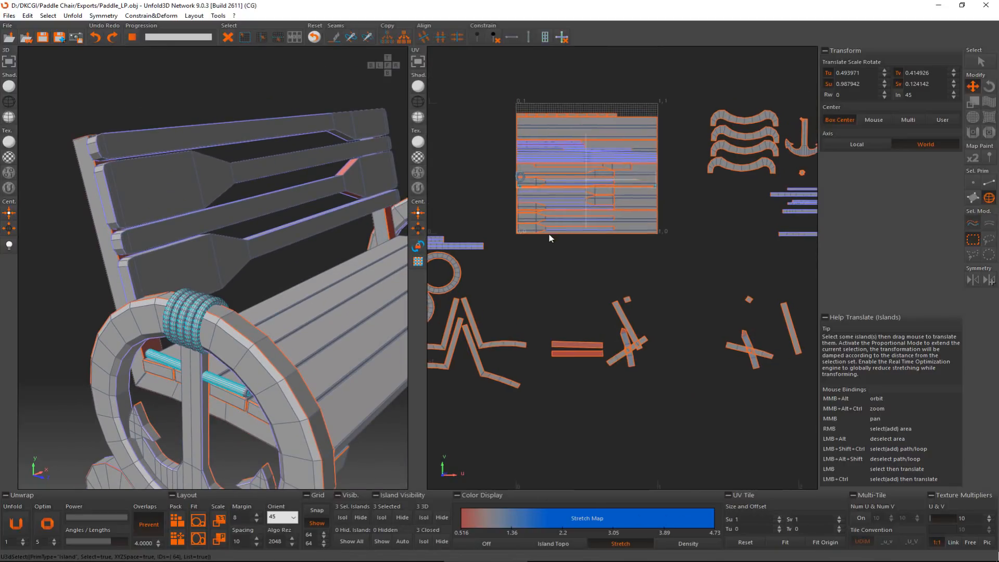
left_click(381, 517)
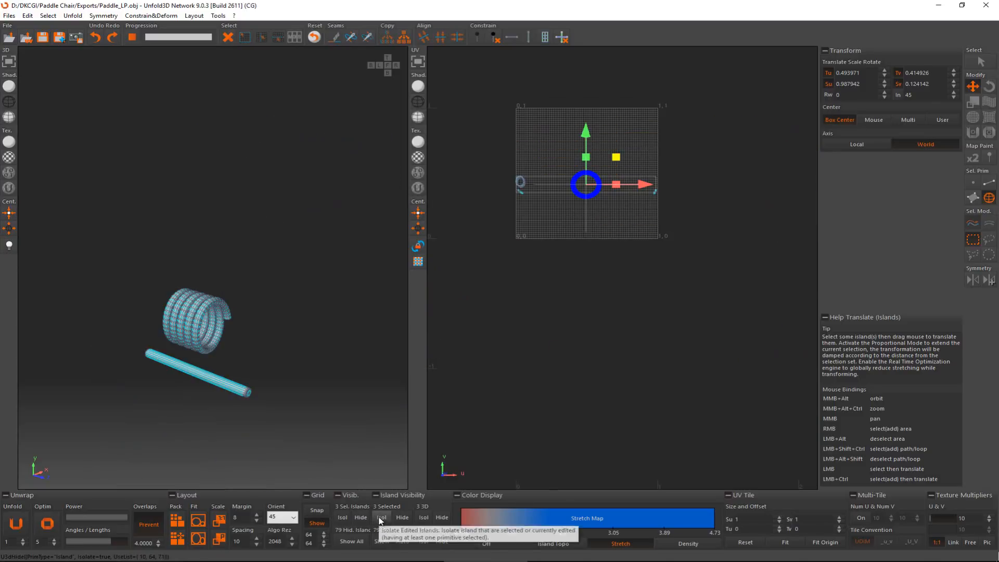
- Cut the edge loops around both end caps of the near rod
scroll(250, 395, "up", 8)
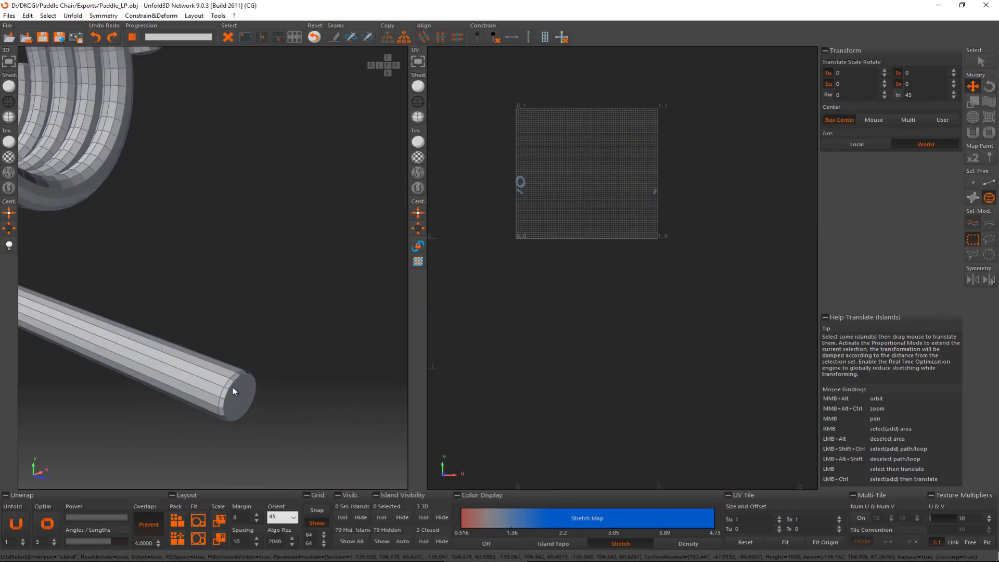
key("F2")
left_click(217, 369)
scroll(216, 369, "down", 10)
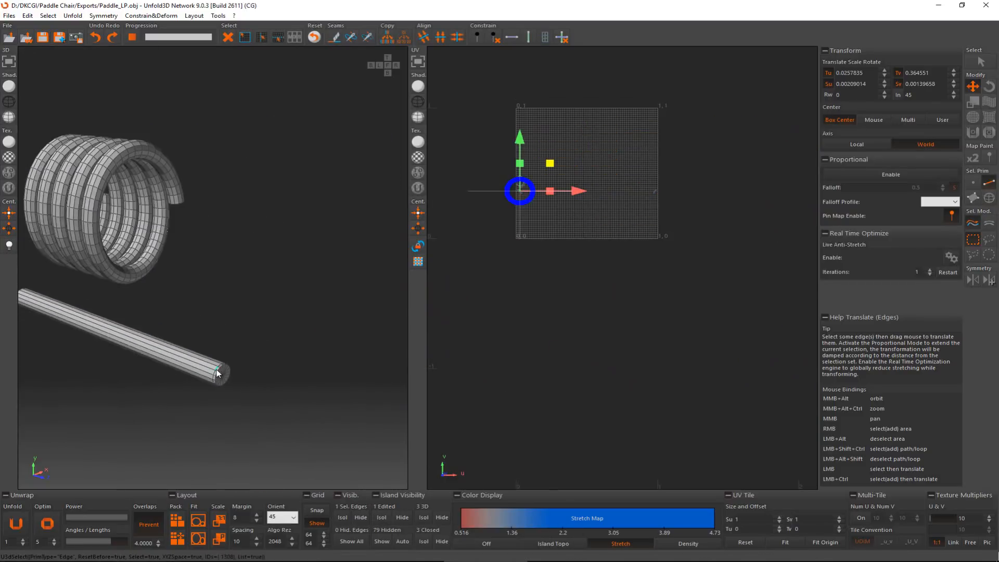
scroll(312, 353, "up", 10)
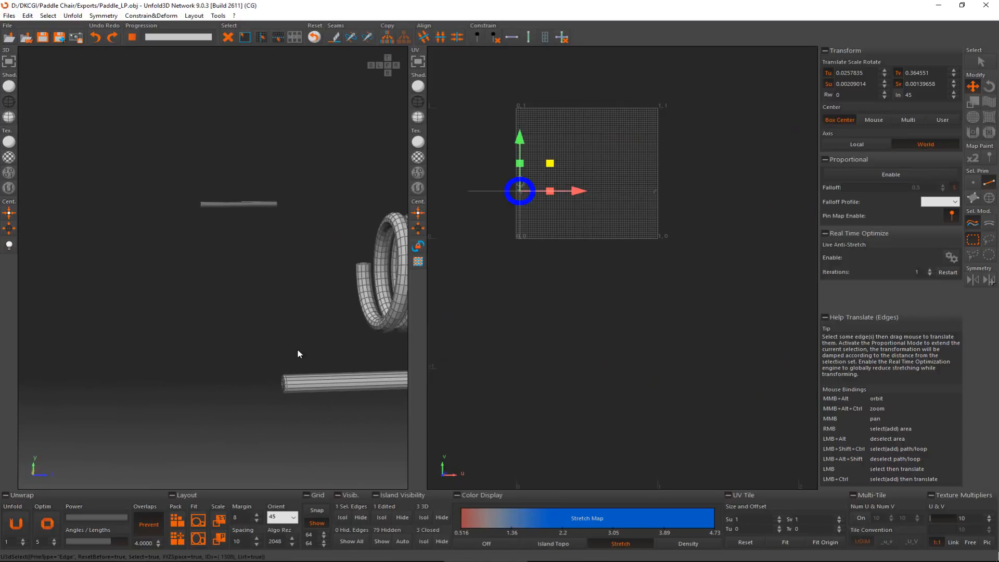
left_click(287, 380)
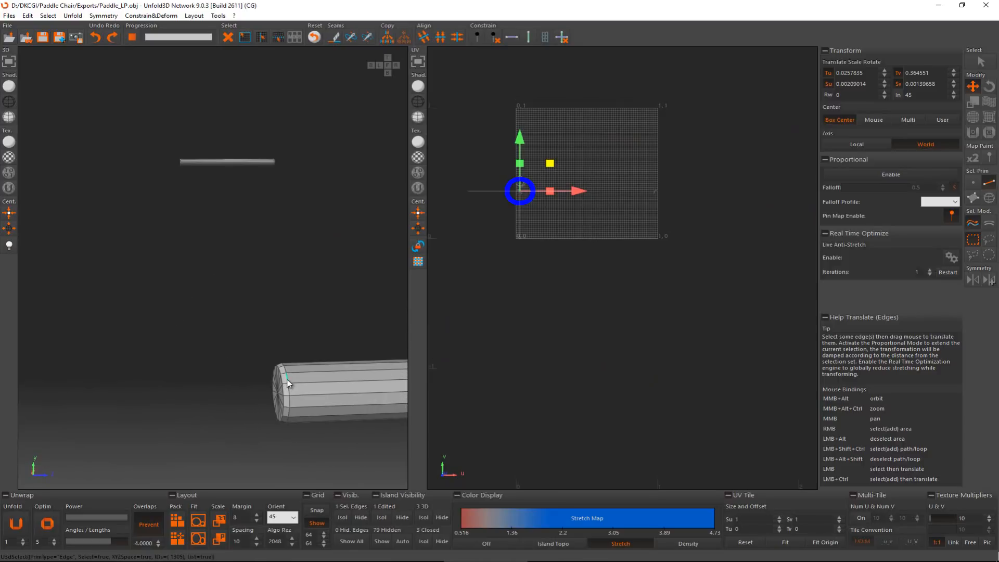
key("c")
- Cut one lengthwise edge along the underside of the near rod
scroll(311, 419, "down", 5)
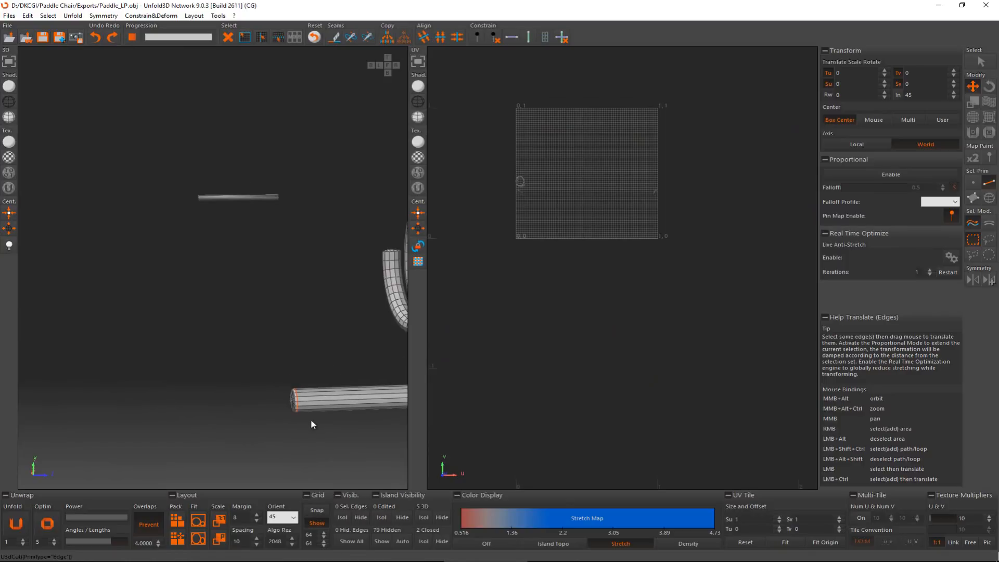
middle_click_drag(318, 182, 325, 171, "alt")
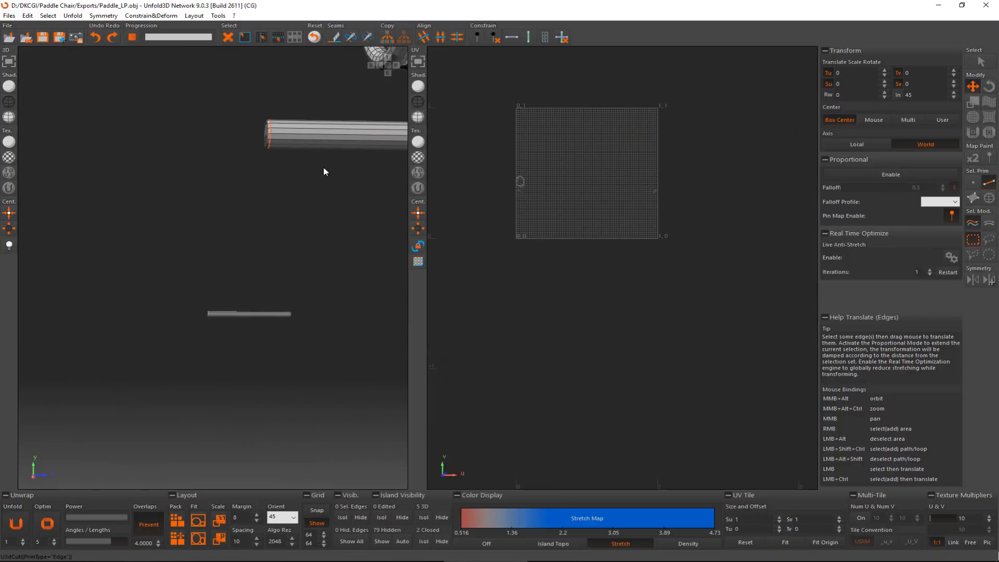
left_click(348, 145)
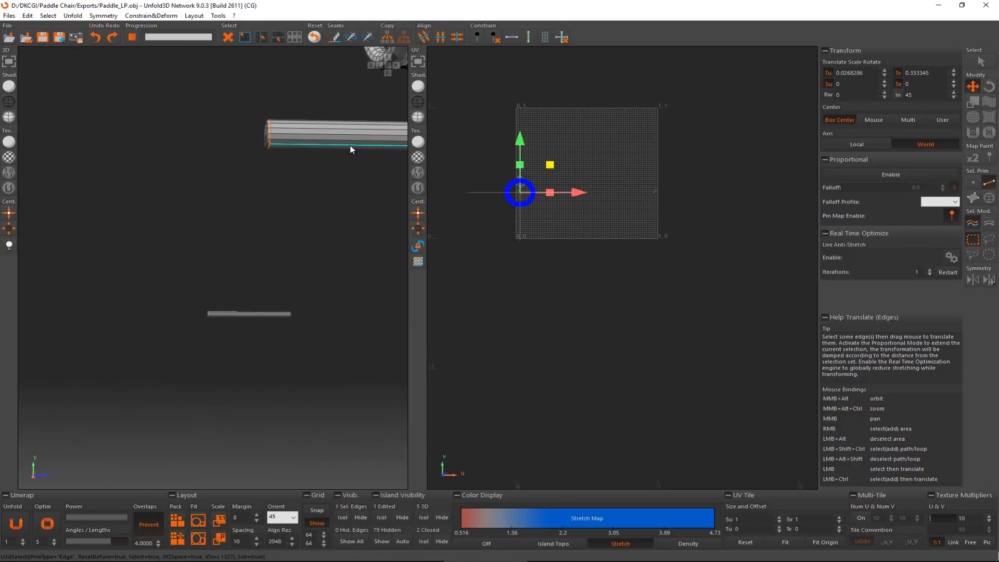
key("c")
- Select the edge loops around both end caps of the far rod and cut them
middle_click_drag(359, 294, 295, 298, "alt")
scroll(274, 322, "up", 3)
mouse_move(260, 322)
middle_mouse_down("alt")
mouse_move(231, 332)
mouse_move(248, 326)
middle_mouse_up("alt")
scroll(252, 325, "up", 3)
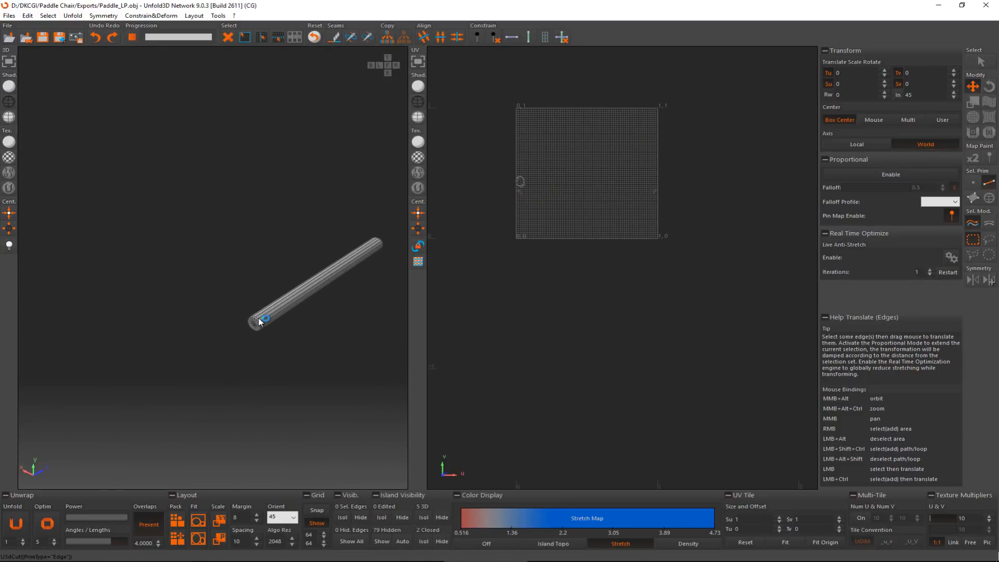
left_click(261, 321)
key("f")
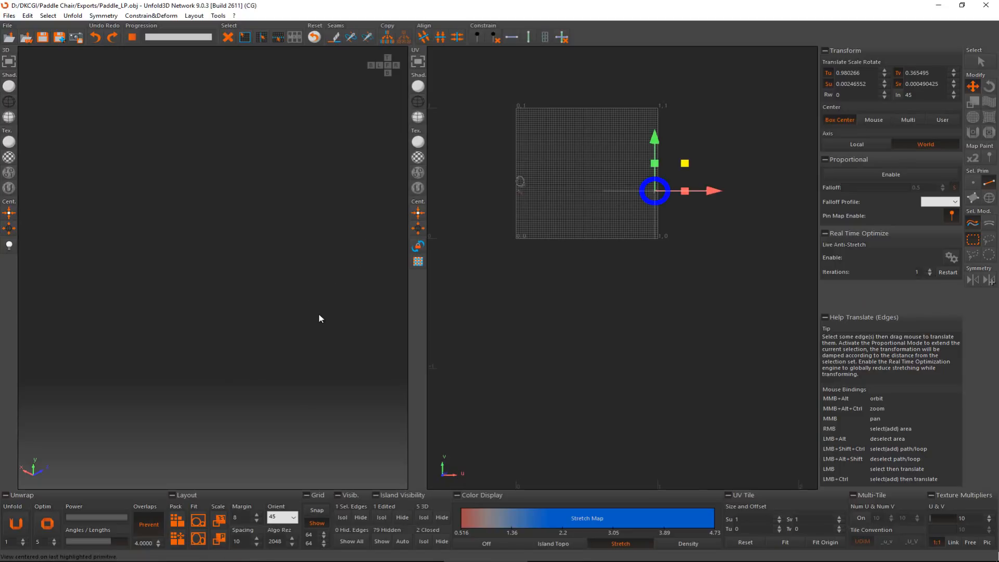
middle_click_drag(321, 306, 264, 324, "alt")
scroll(255, 324, "down", 3)
middle_click_drag(125, 306, 161, 290, "alt")
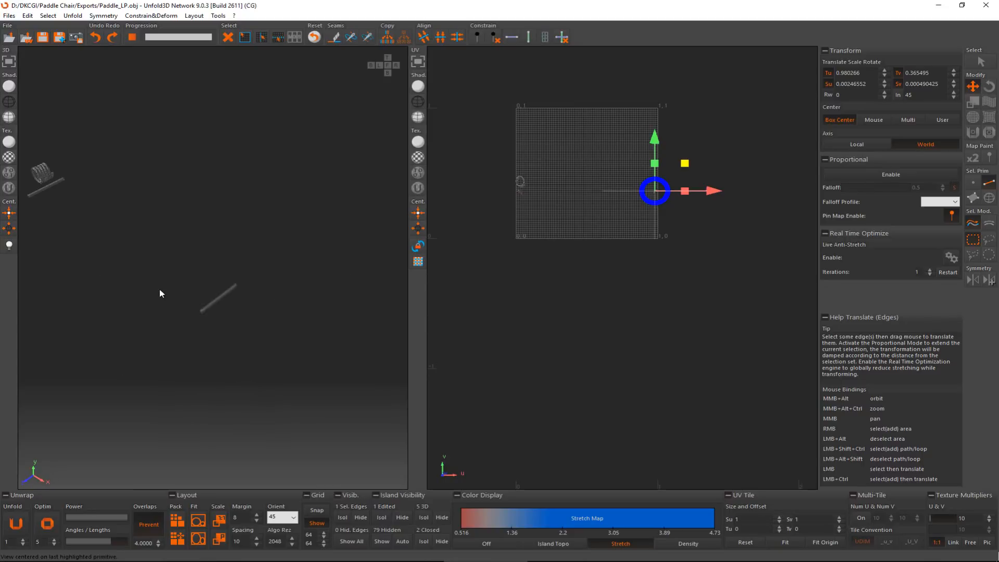
scroll(203, 312, "up", 5)
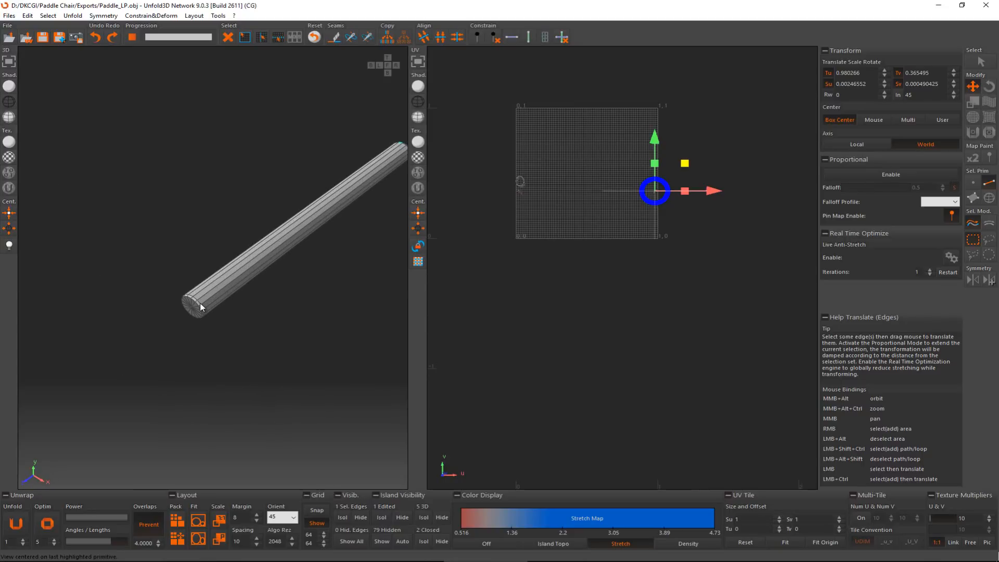
right_click(199, 303)
key("l")
key("c")
scroll(199, 303, "down", 2)
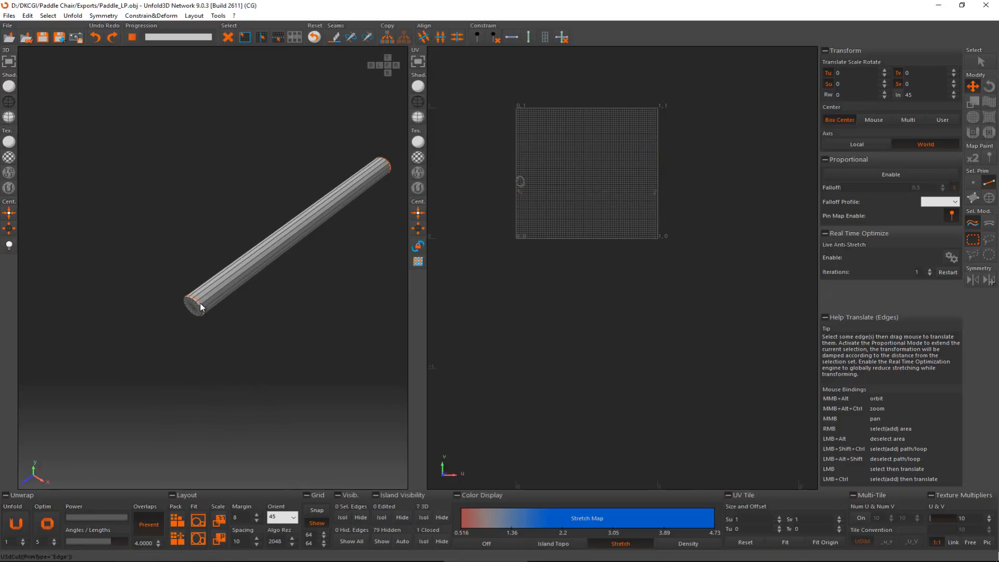
- Cut one lengthwise edge along the underside of the far rod
middle_click_drag(229, 266, 326, 178, "alt")
left_click(338, 147)
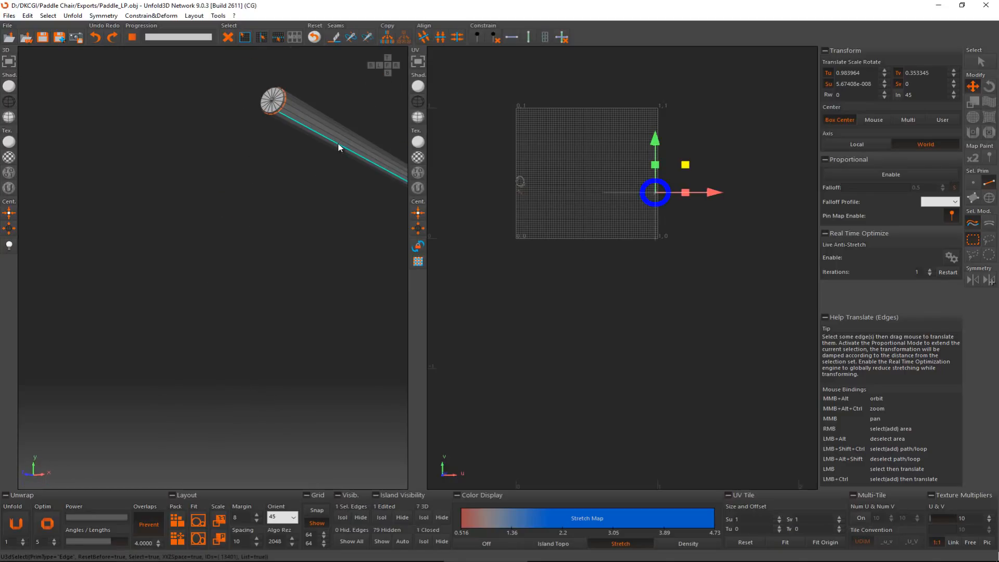
key("c")
- Select the edge loops around both end caps of the rope coil and cut them
scroll(338, 147, "down", 2)
middle_click_drag(339, 147, 220, 195, "alt")
scroll(163, 212, "up", 3)
scroll(161, 209, "up", 5)
scroll(191, 288, "down", 5)
scroll(264, 163, "up", 5)
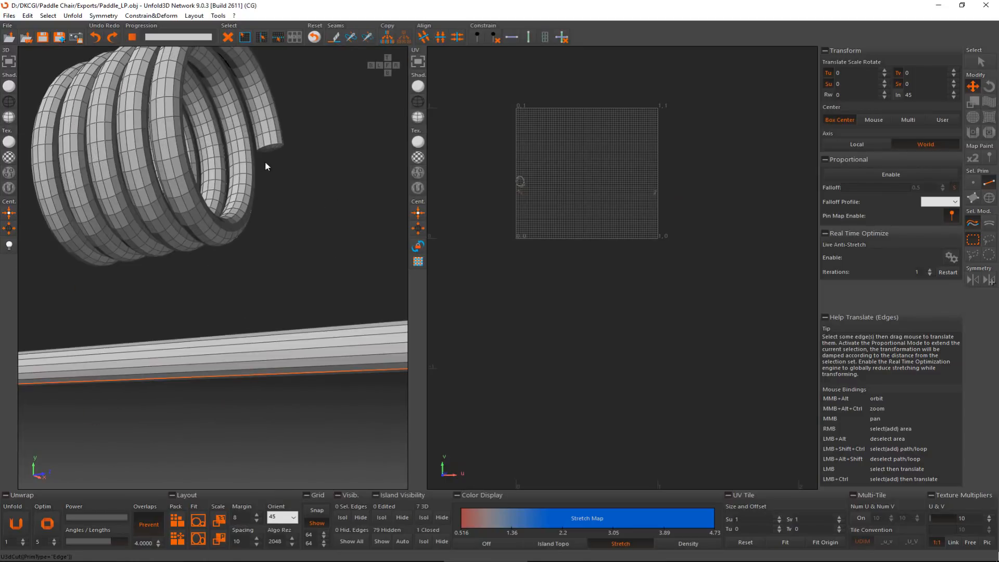
scroll(265, 165, "up", 3)
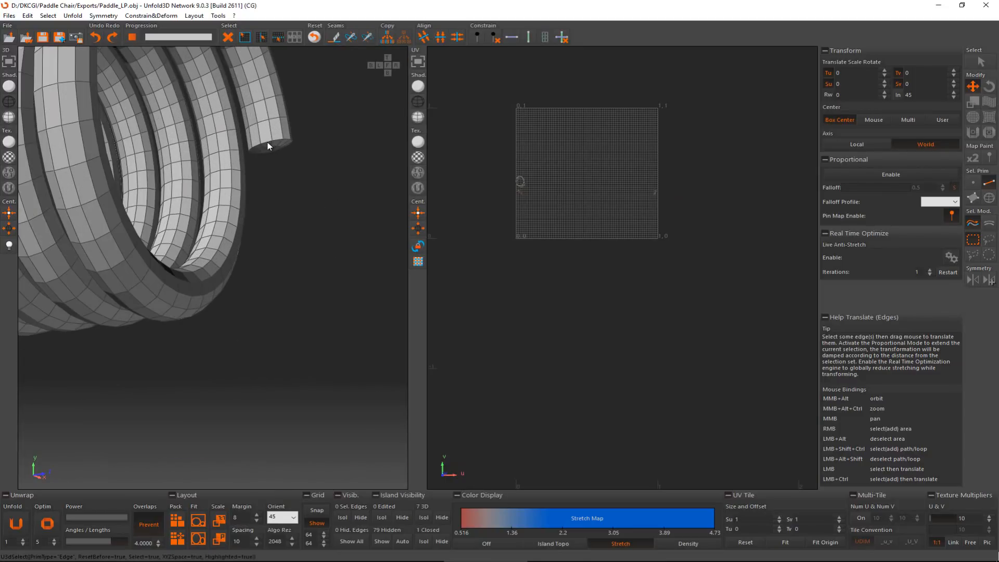
left_click(269, 144)
scroll(213, 354, "down", 5)
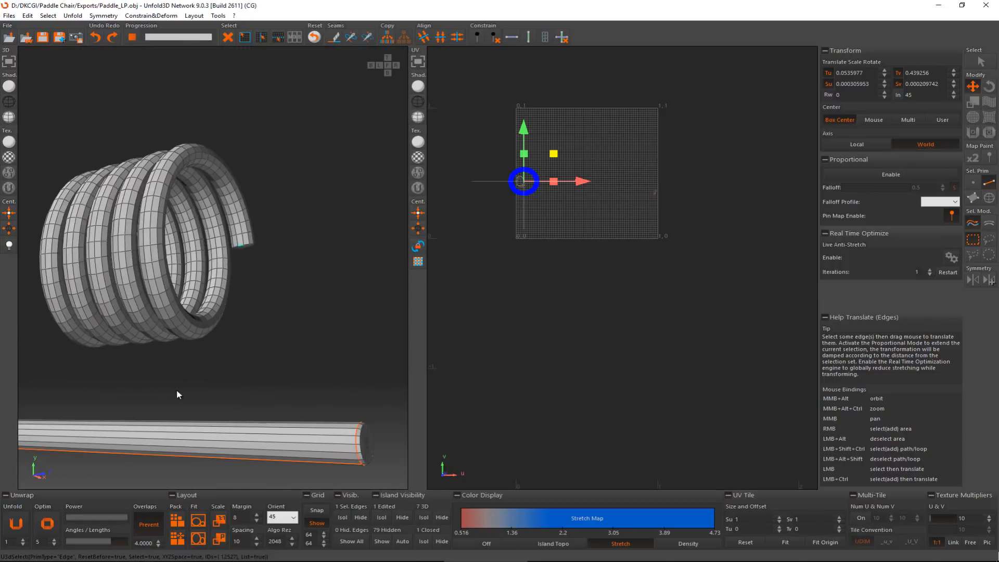
middle_click_drag(167, 314, 329, 354, "alt")
scroll(167, 320, "down", 3)
scroll(295, 350, "up", 5)
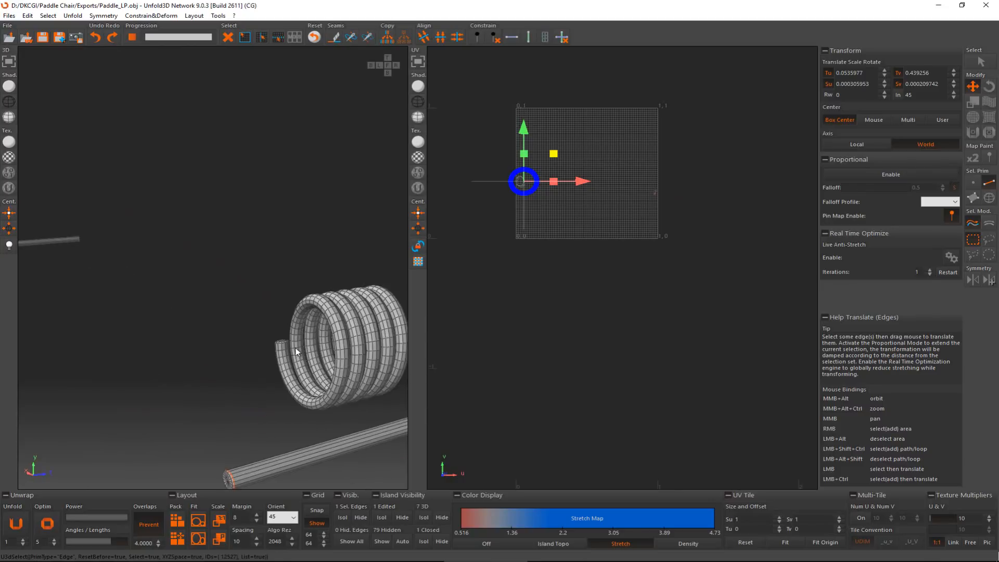
scroll(280, 346, "up", 2)
left_click(272, 335, "ctrl")
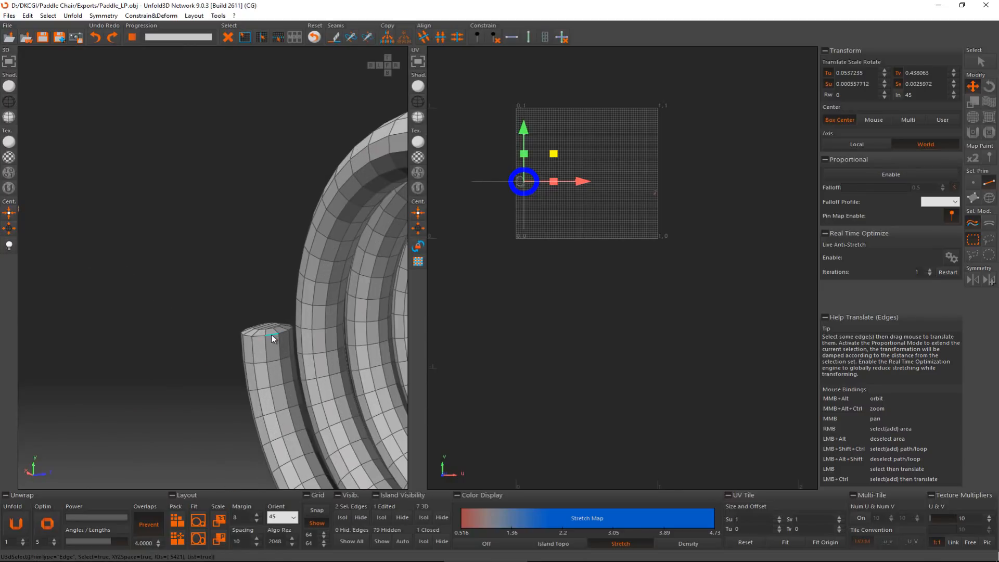
double_click(271, 335)
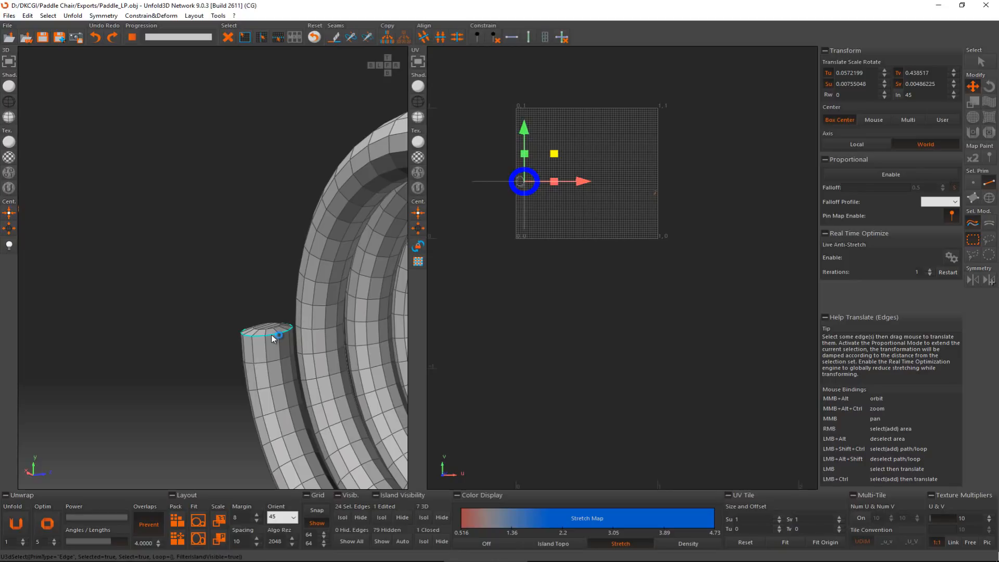
key("c")
- Select the lengthwise edge loop along the inner side of the rope coil and cut it
middle_click_drag(332, 376, 149, 304)
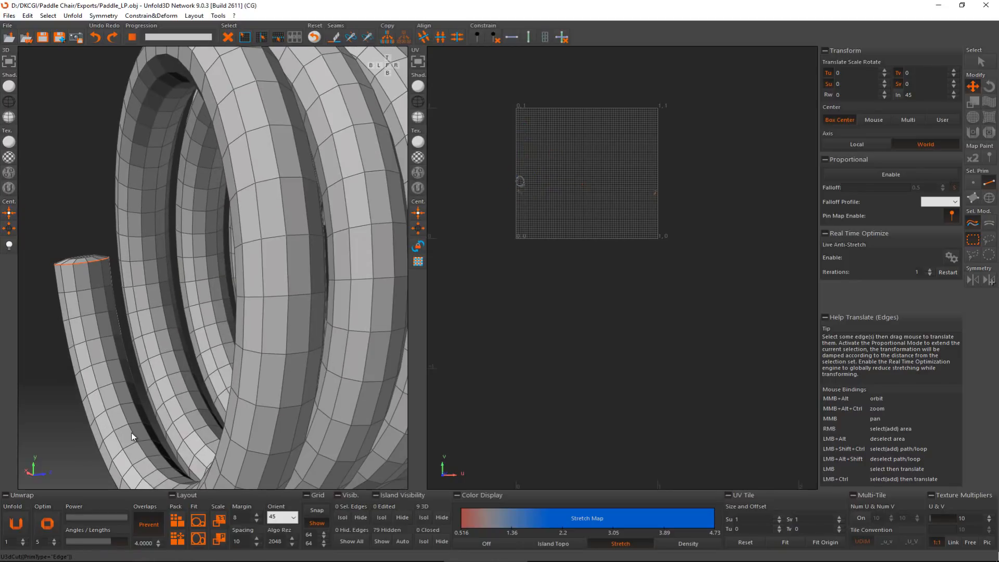
left_click(139, 444)
double_click(141, 445)
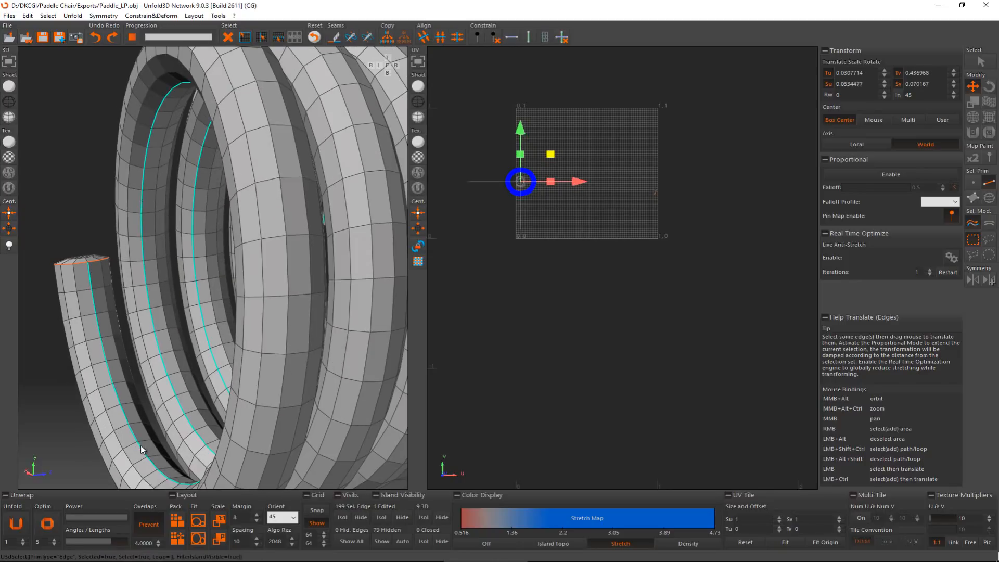
scroll(141, 445, "down", 5)
middle_click_drag(144, 453, 170, 373, "alt")
key("c")
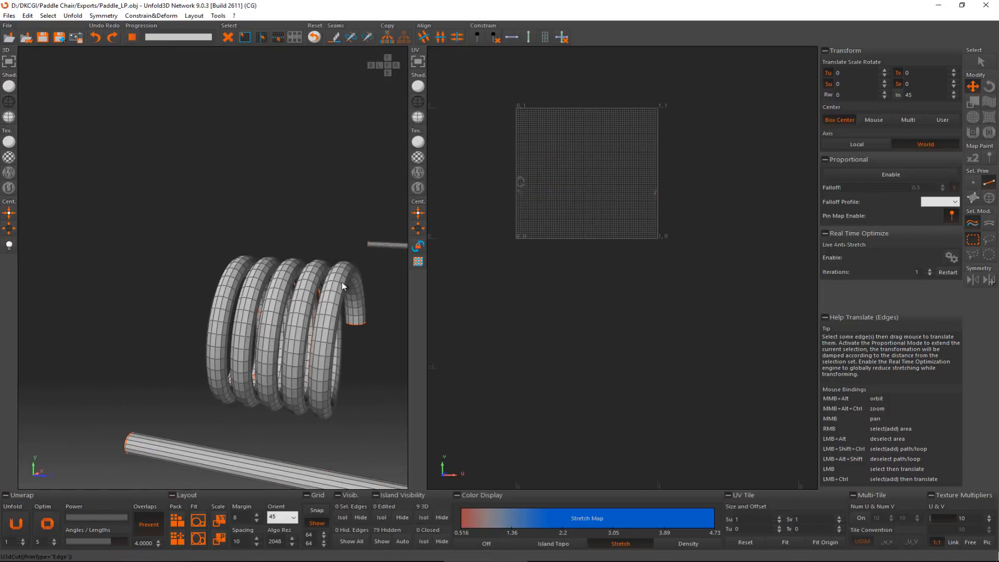
- Unfold the newly cut rod and rope coil islands
left_click(21, 526)
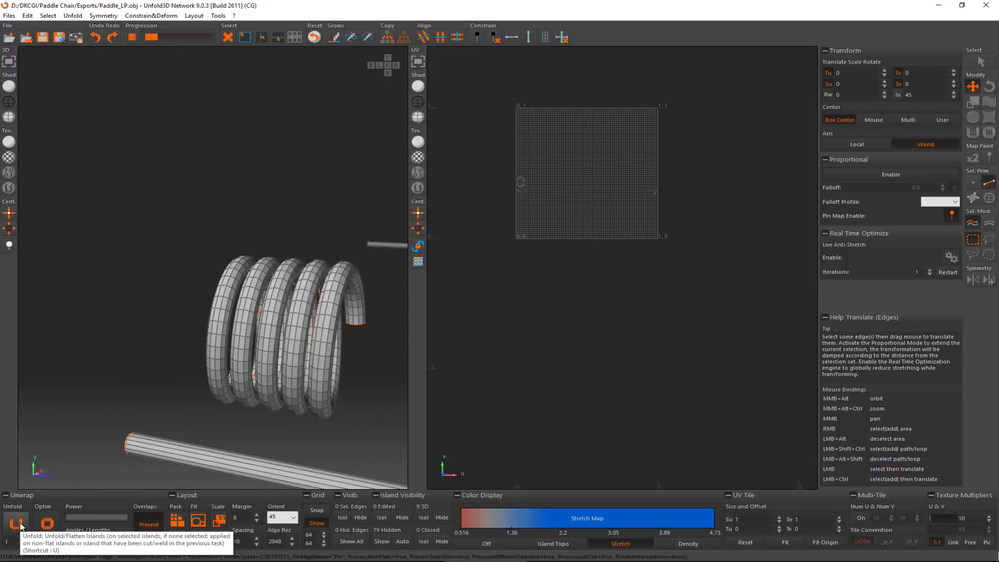
scroll(532, 183, "up", 3)
scroll(532, 183, "up", 4)
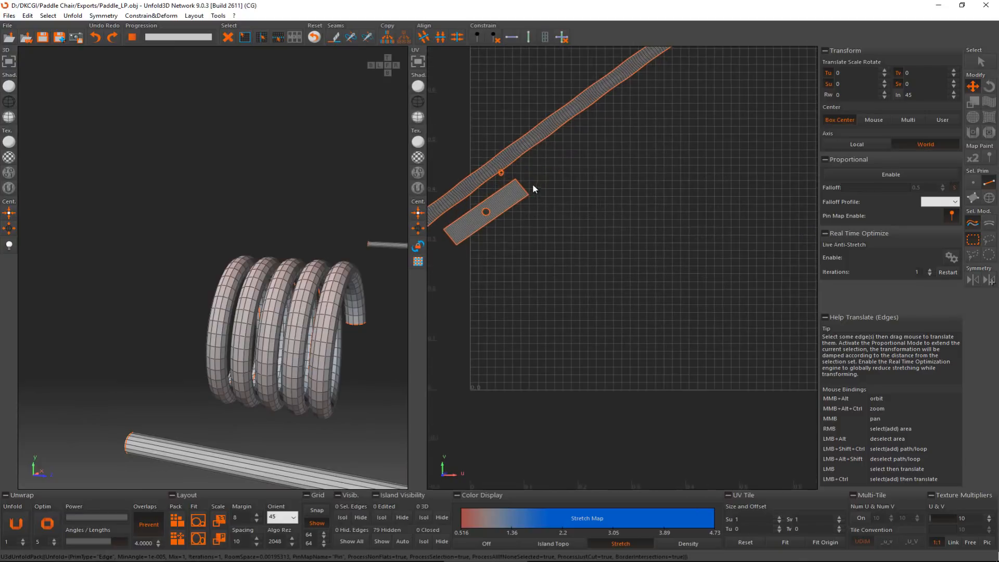
scroll(514, 153, "up", 1)
scroll(513, 153, "down", 6)
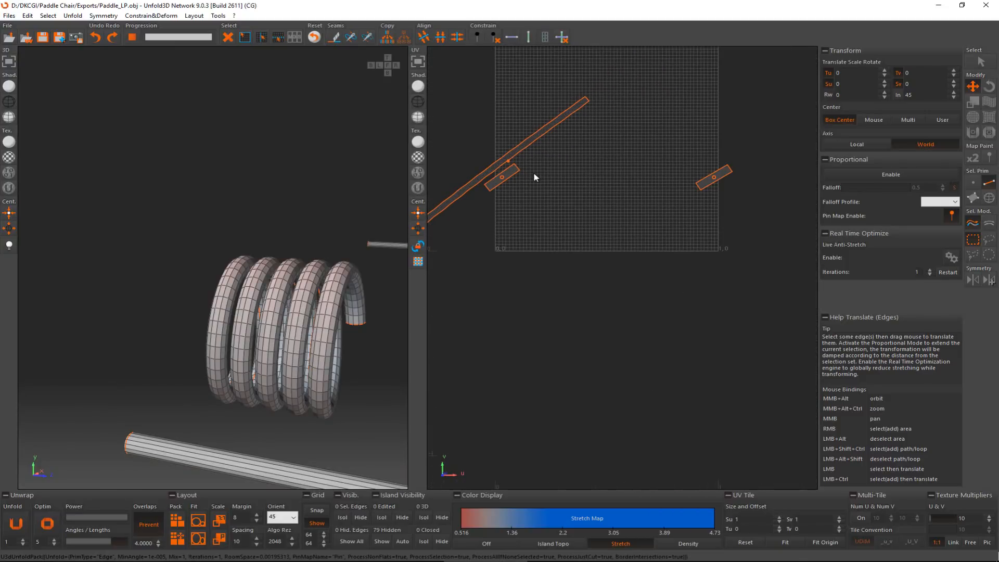
- Rotate the two rod body islands horizontal and stack them below the UV tile's left corner
key("F4")
left_click_drag(515, 172, 560, 293)
key("e")
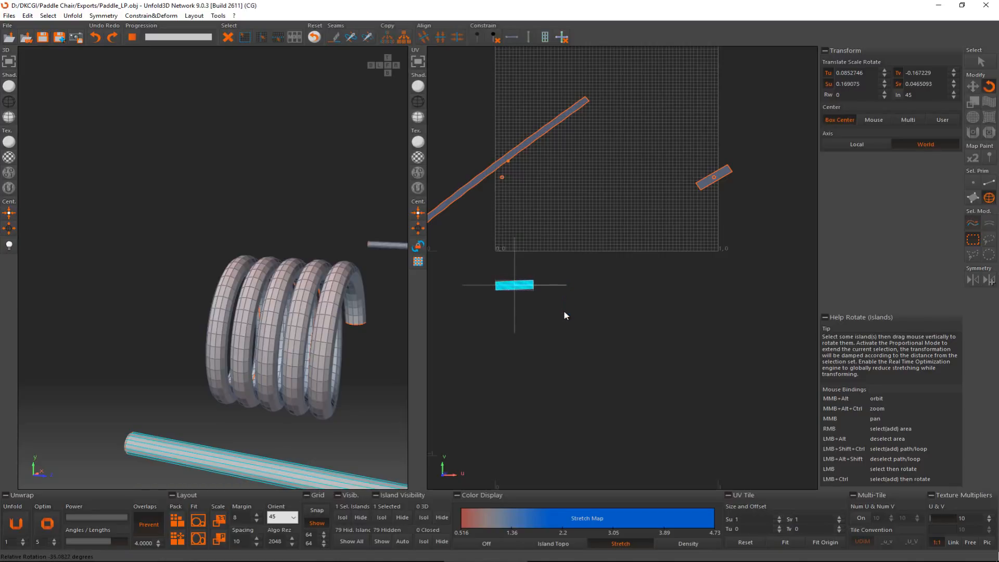
left_click(721, 175)
left_click_drag(730, 233, 519, 337)
- Rotate the long rope coil strip horizontal and place it below the UV tile, to the right of the rod islands
key("w")
left_click(470, 186)
key("e")
left_click_drag(586, 211, 608, 244)
key("w")
left_click_drag(557, 225, 645, 319)
scroll(546, 263, "up", 5)
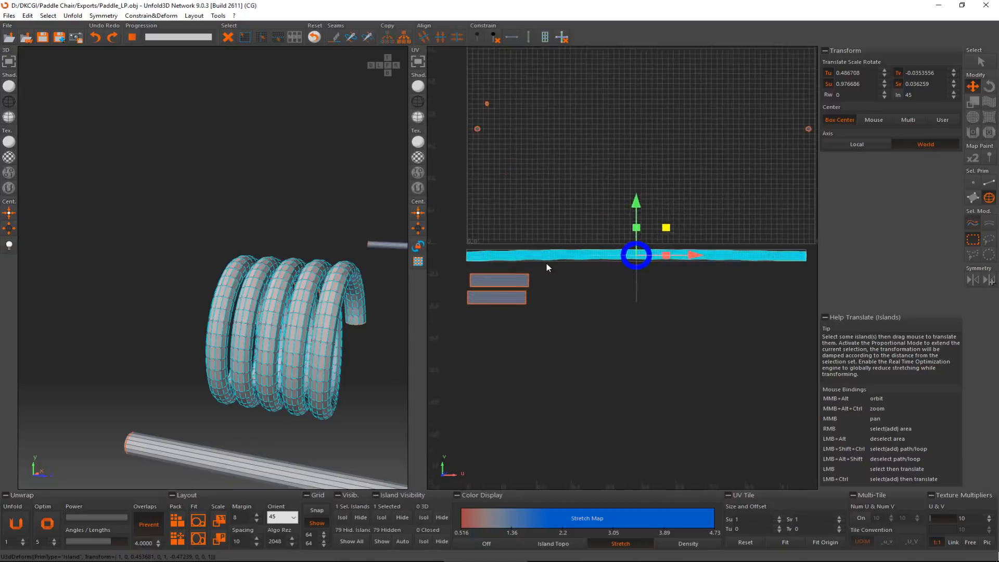
scroll(546, 263, "up", 2)
scroll(546, 264, "down", 5)
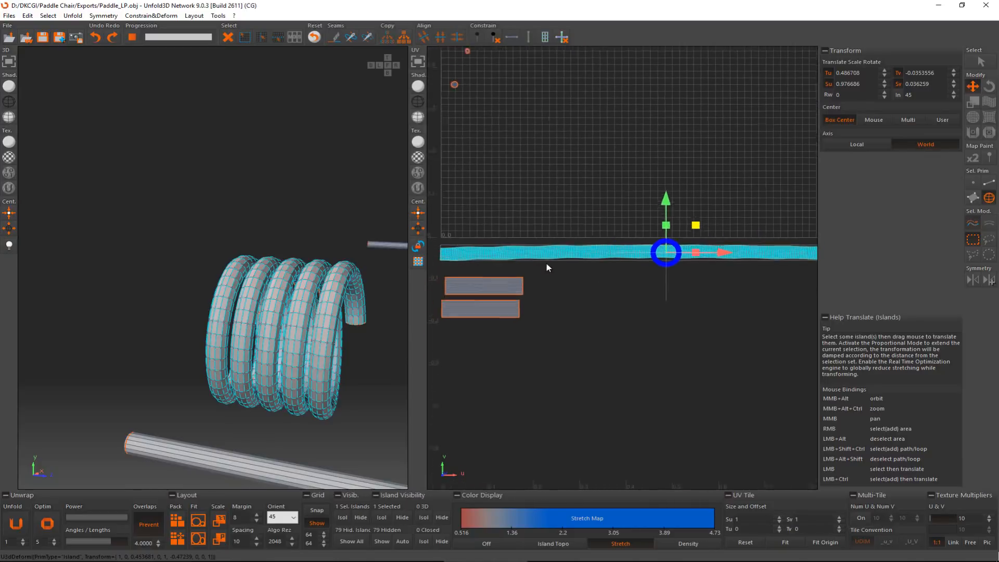
scroll(546, 263, "down", 3)
left_click_drag(644, 296, 680, 301)
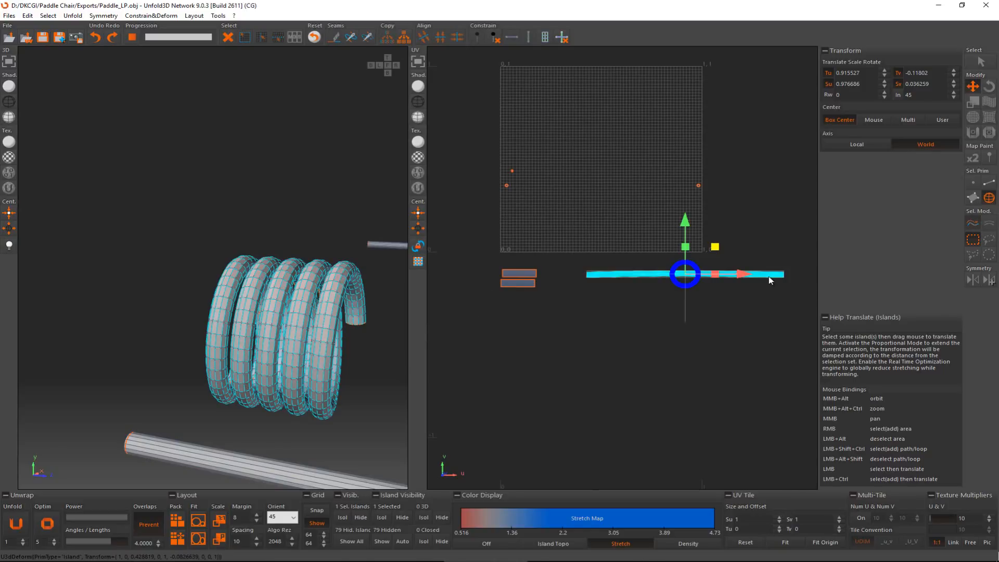
- Paint along the rope coil strip with the Unfold brush at radius 0.25, and run Optimize on it
scroll(669, 275, "up", 5)
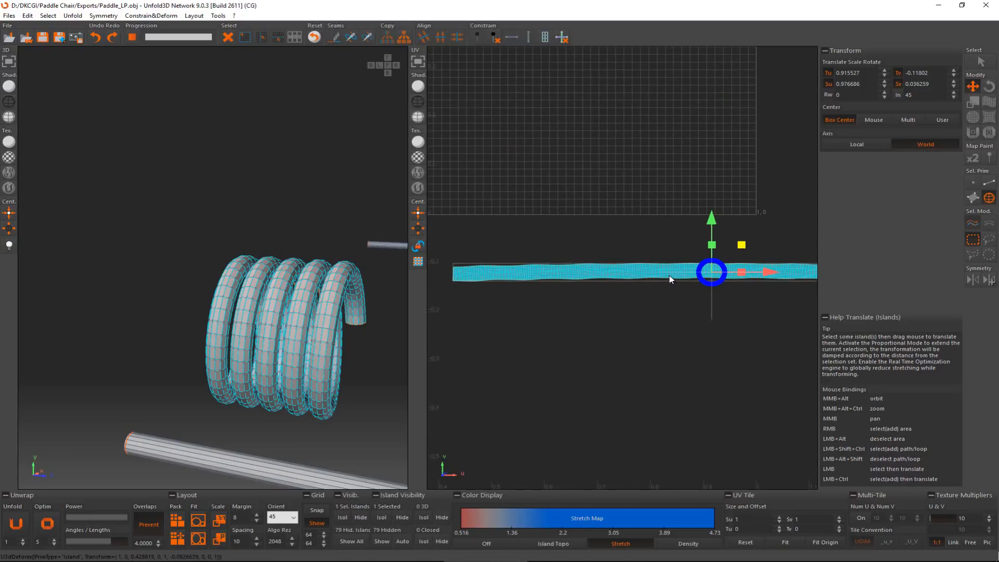
scroll(669, 276, "up", 2)
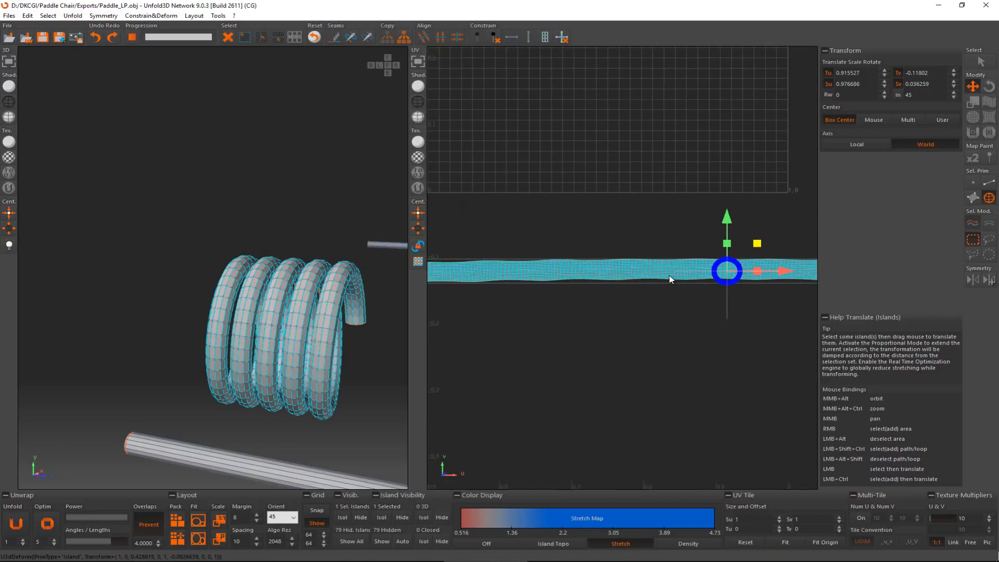
scroll(669, 275, "down", 4)
left_click(973, 132)
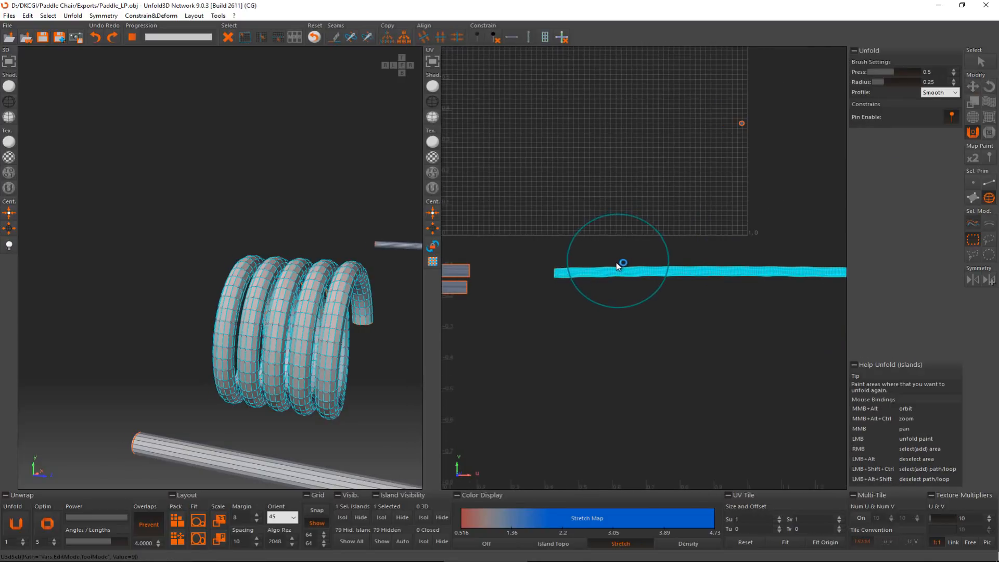
mouse_move(618, 266)
left_mouse_down()
mouse_move(584, 264)
mouse_move(764, 269)
left_mouse_up()
scroll(747, 275, "down", 2)
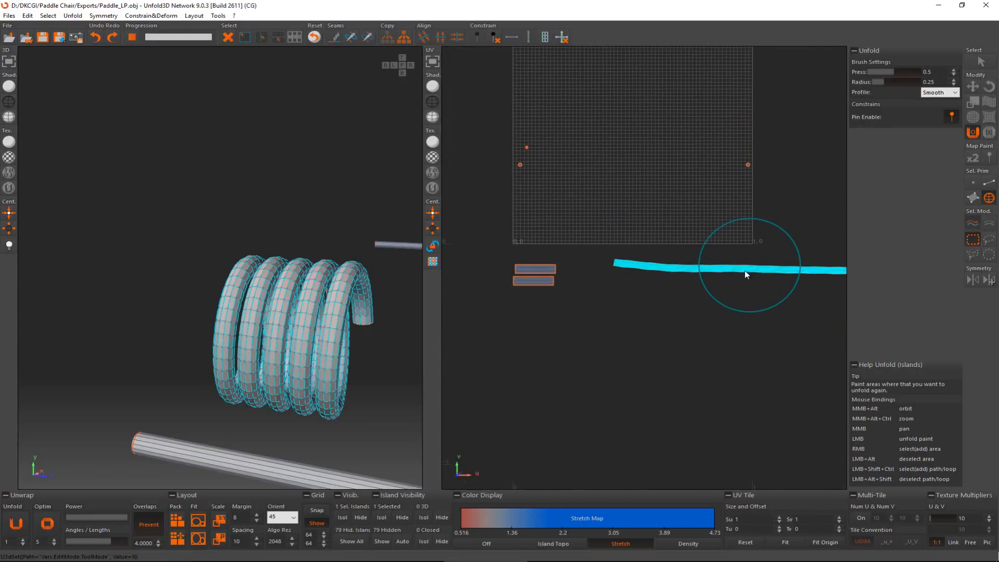
middle_click_drag(745, 275, 608, 278)
mouse_move(591, 270)
left_mouse_down()
mouse_move(717, 272)
mouse_move(540, 278)
mouse_move(691, 277)
left_mouse_up()
left_click(52, 523)
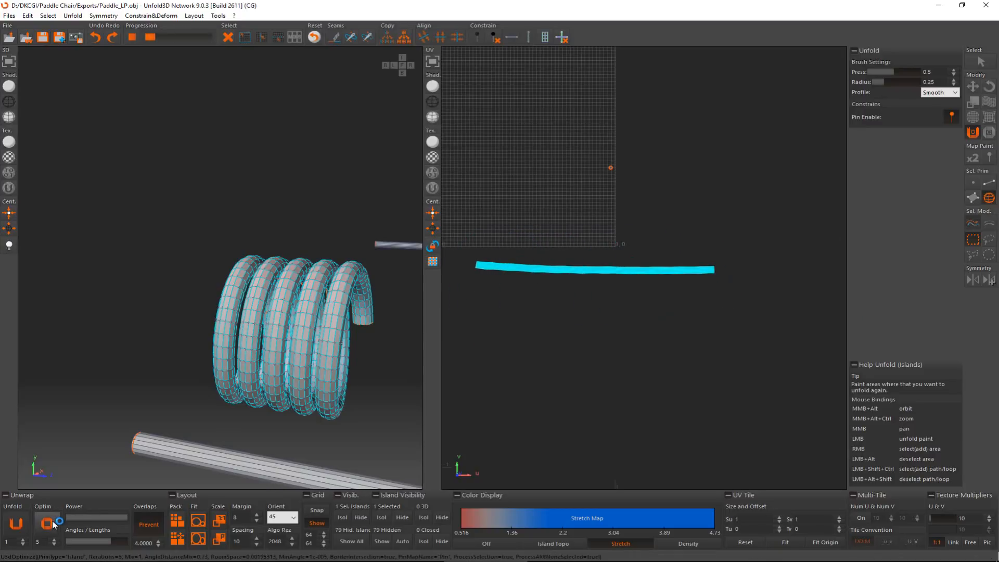
- Select all the lengthwise edge loops of the rope coil strip and apply the Edge Horizontal constraint
key("w")
scroll(574, 293, "up", 3)
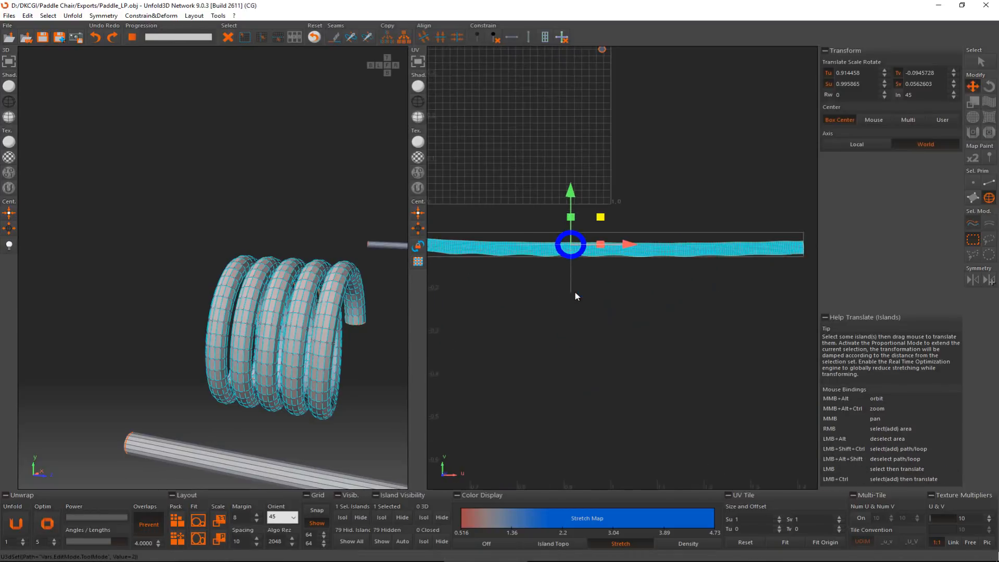
scroll(572, 260, "up", 4)
key("F2")
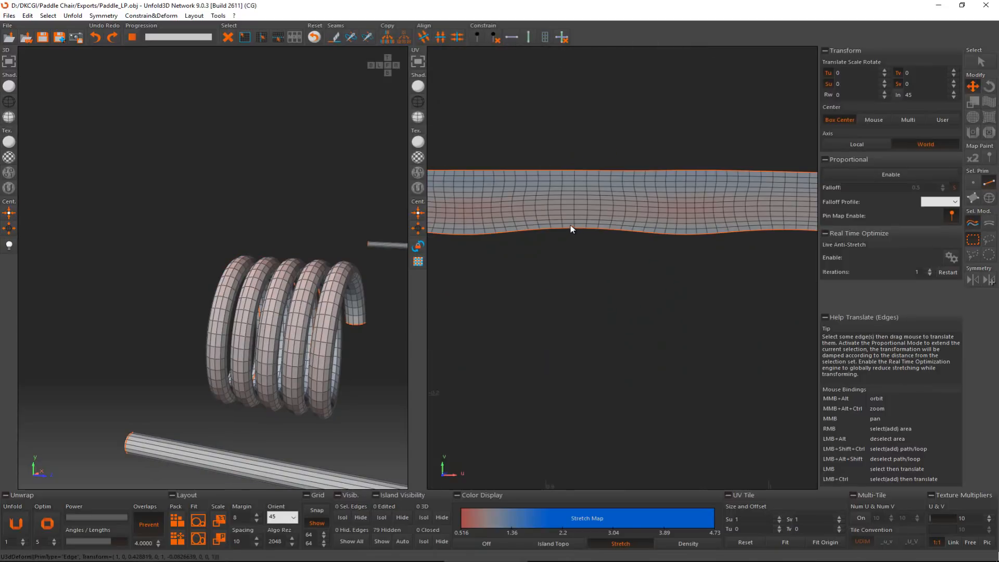
left_click(574, 230)
left_click(572, 161)
left_click_drag(568, 245, 568, 245)
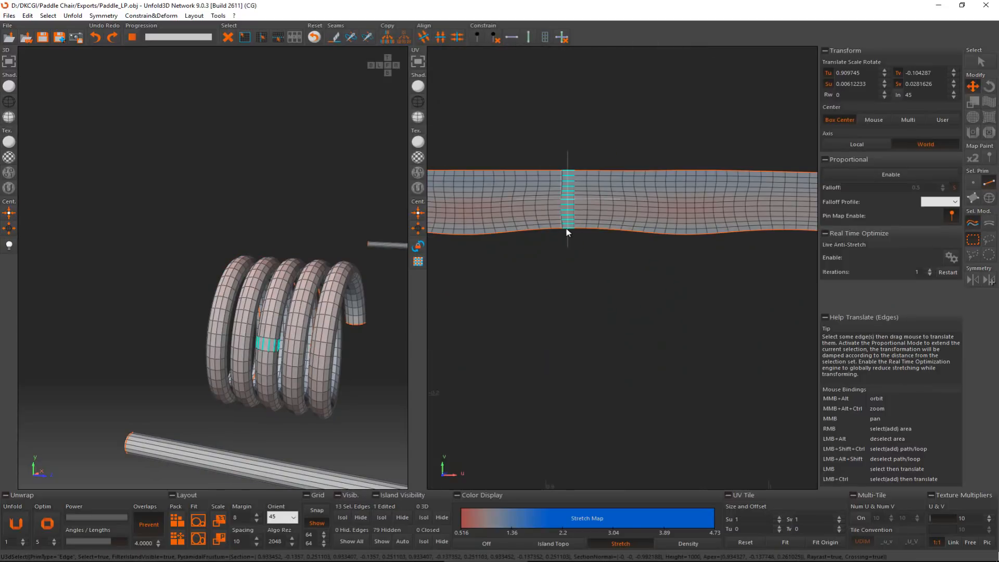
left_click(514, 45)
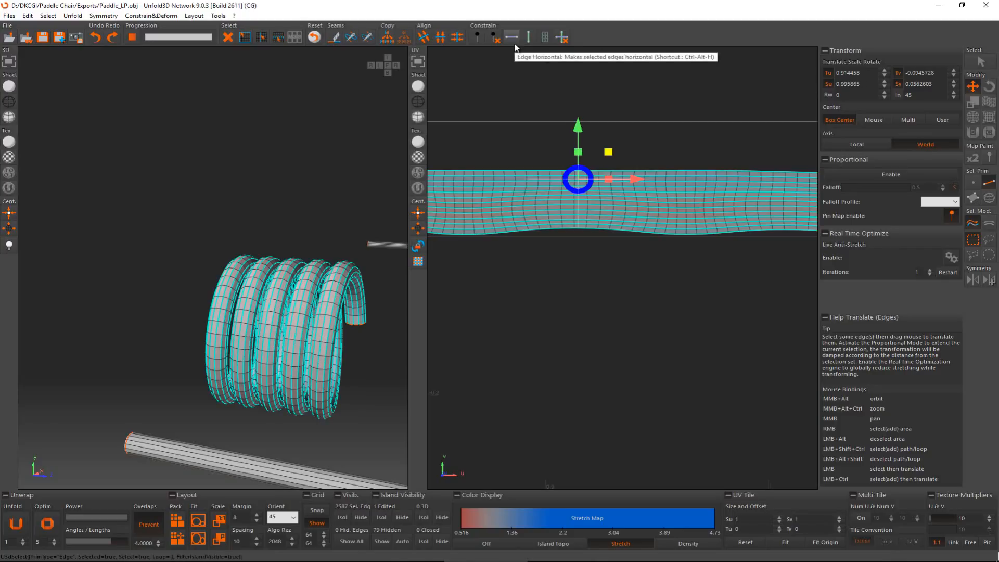
scroll(577, 239, "down", 5)
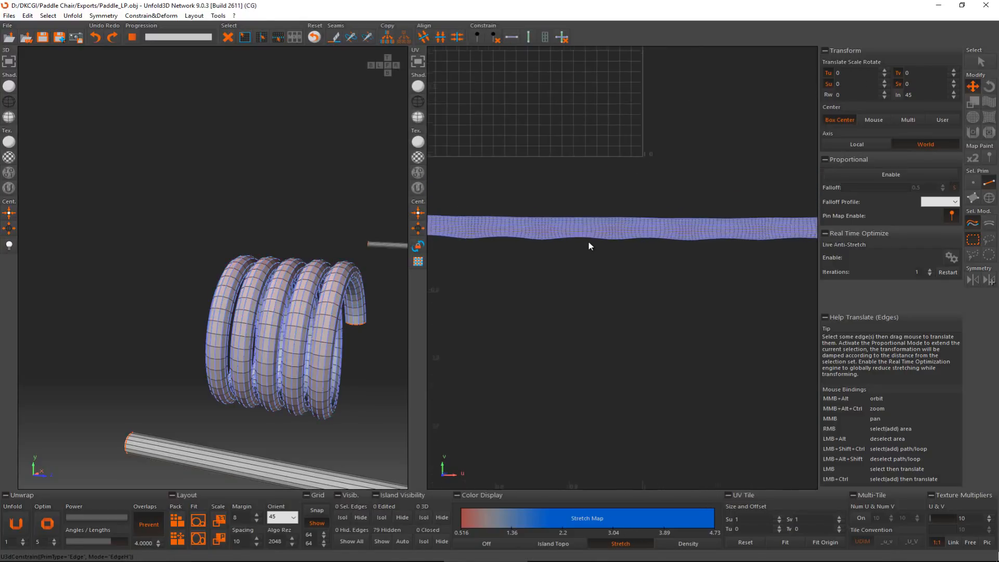
- Run Optimize on the horizontally constrained rope coil strip and check the result along its whole length
left_click(47, 522)
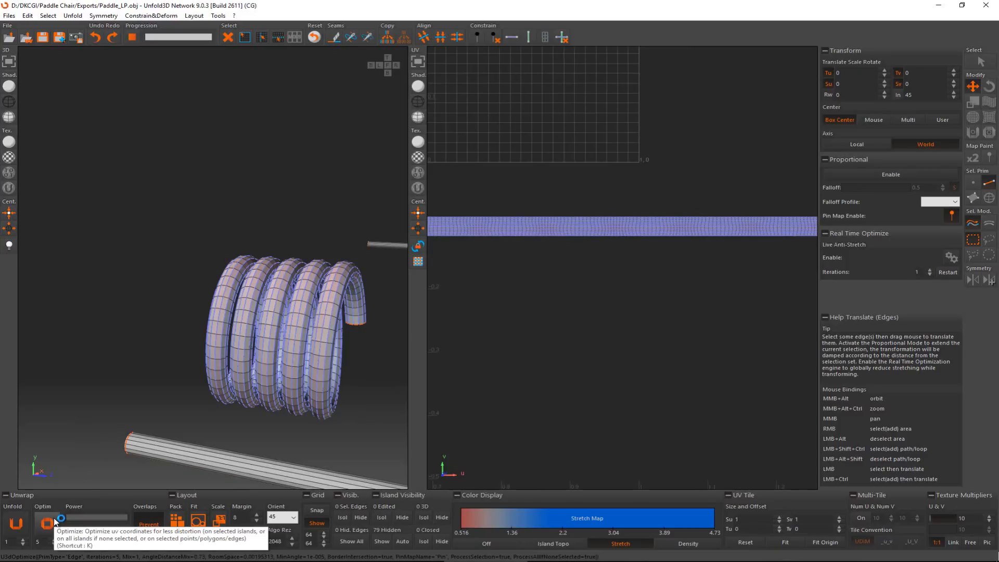
scroll(504, 278, "down", 4)
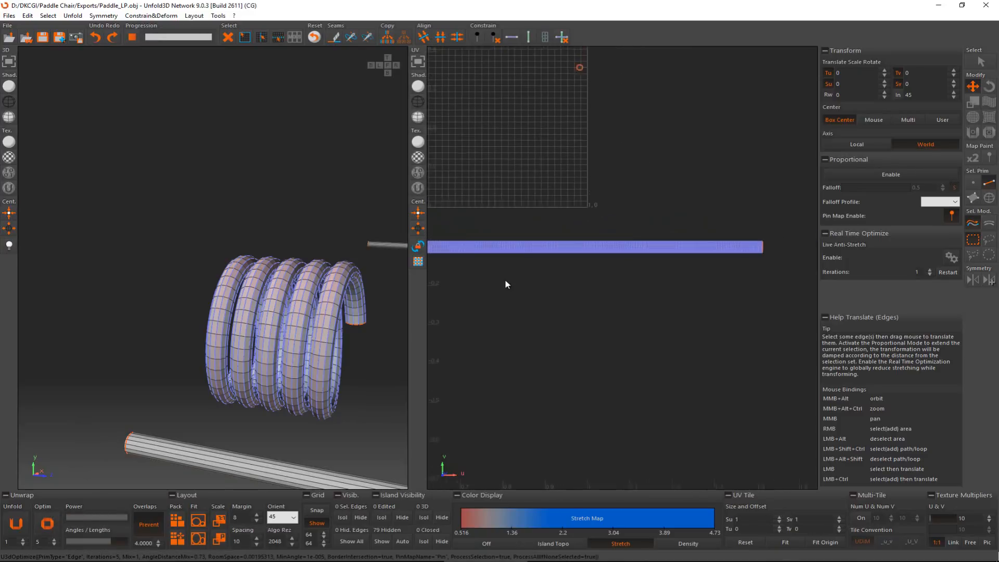
middle_click_drag(504, 278, 627, 266)
scroll(567, 256, "down", 2)
scroll(558, 245, "up", 5)
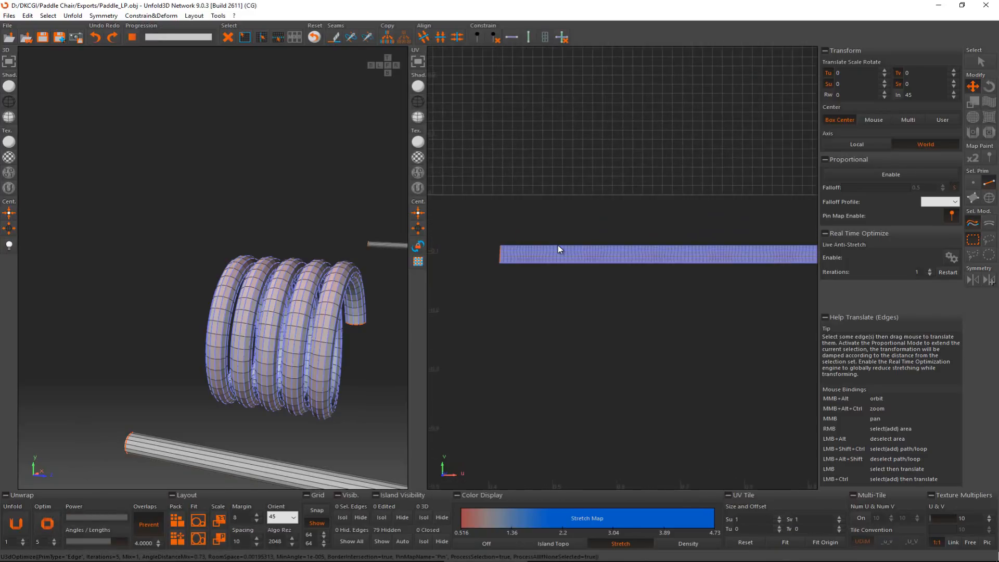
scroll(558, 245, "down", 3)
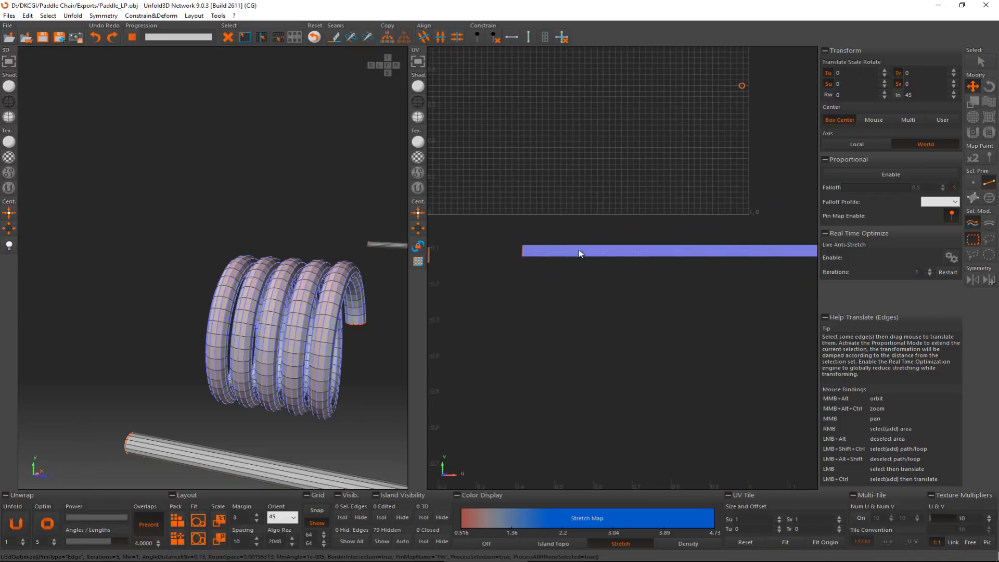
scroll(623, 250, "up", 3)
scroll(623, 251, "up", 3)
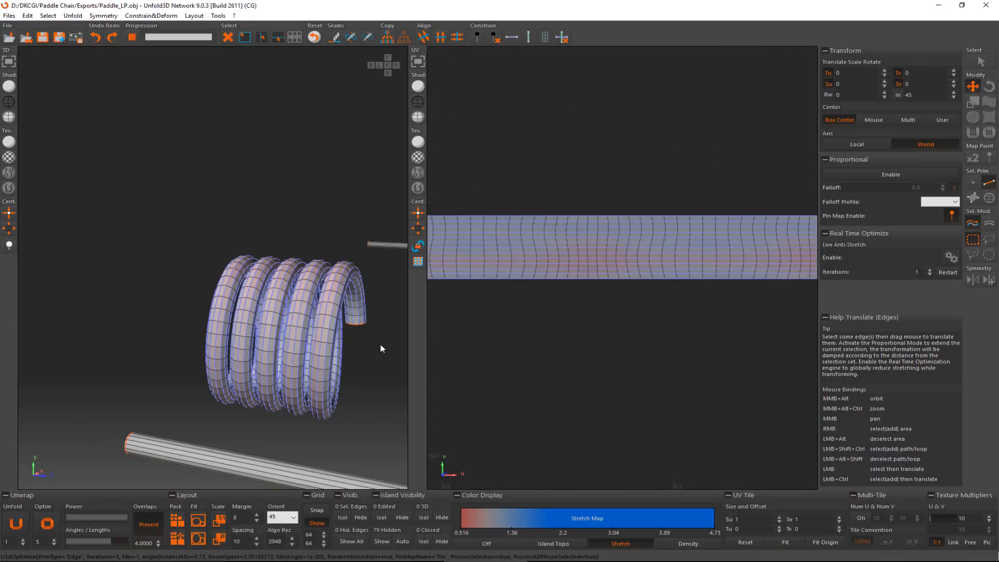
- Select two cross-section edge loops on the inner side of the rope coil and cut them to divide the strip into three parts
middle_click_drag(379, 342, 319, 360, "alt")
scroll(54, 403, "up", 5)
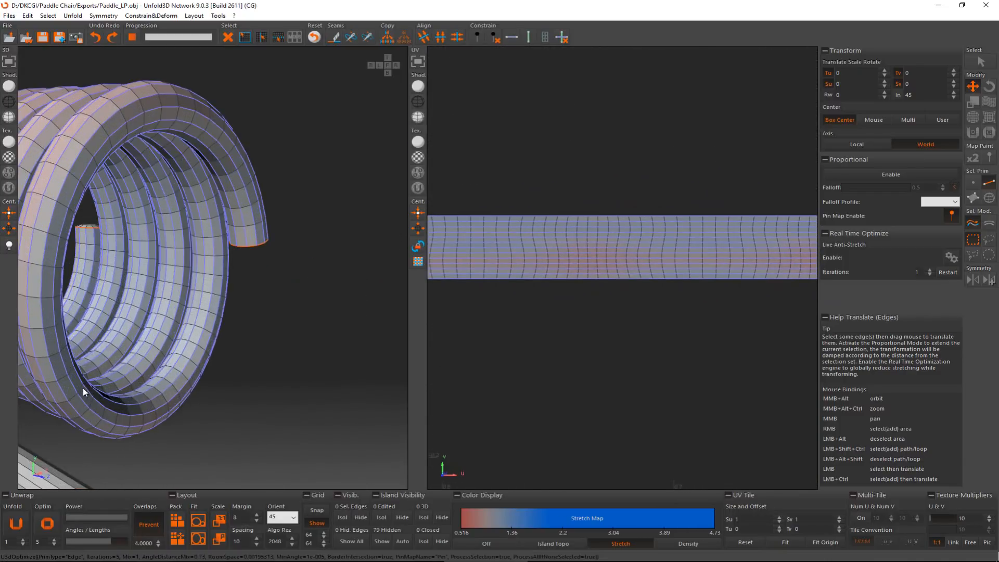
left_click(119, 375)
middle_click_drag(120, 374, 144, 407, "alt")
scroll(161, 440, "up", 3)
middle_click_drag(161, 440, 143, 402, "alt")
scroll(106, 402, "down", 3)
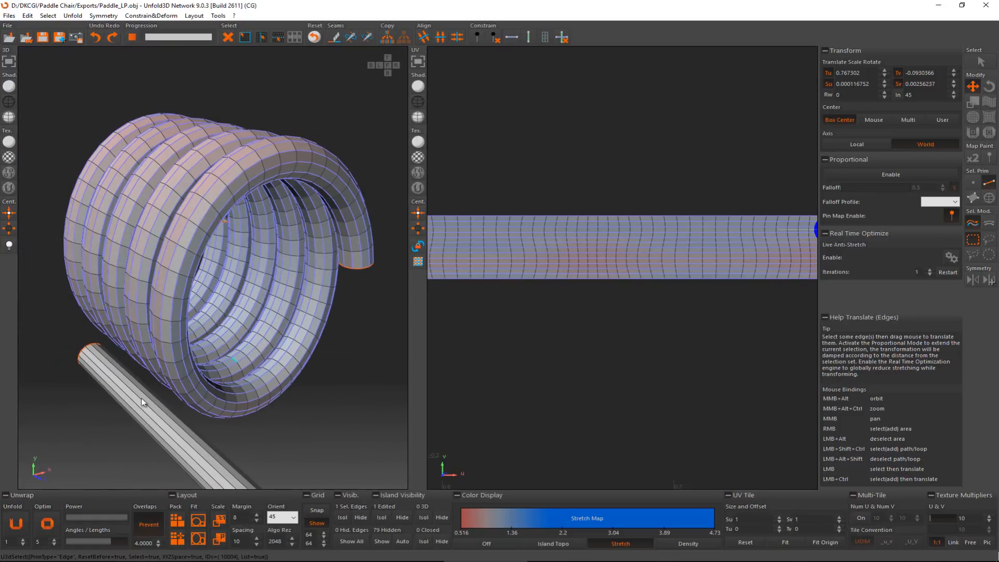
scroll(226, 361, "up", 5)
middle_click_drag(226, 365, 161, 310, "alt")
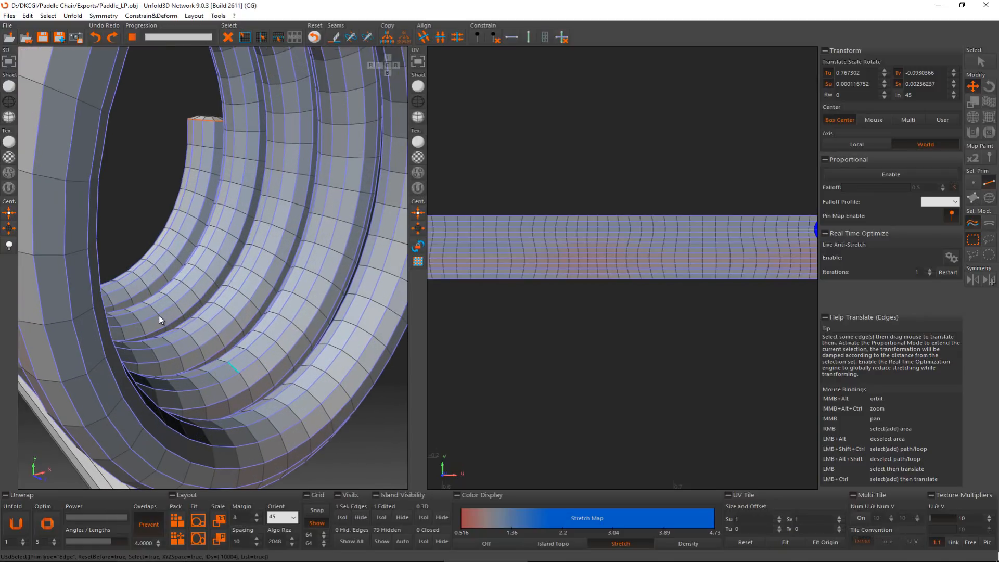
left_click(160, 317, "ctrl")
key("l")
key("c")
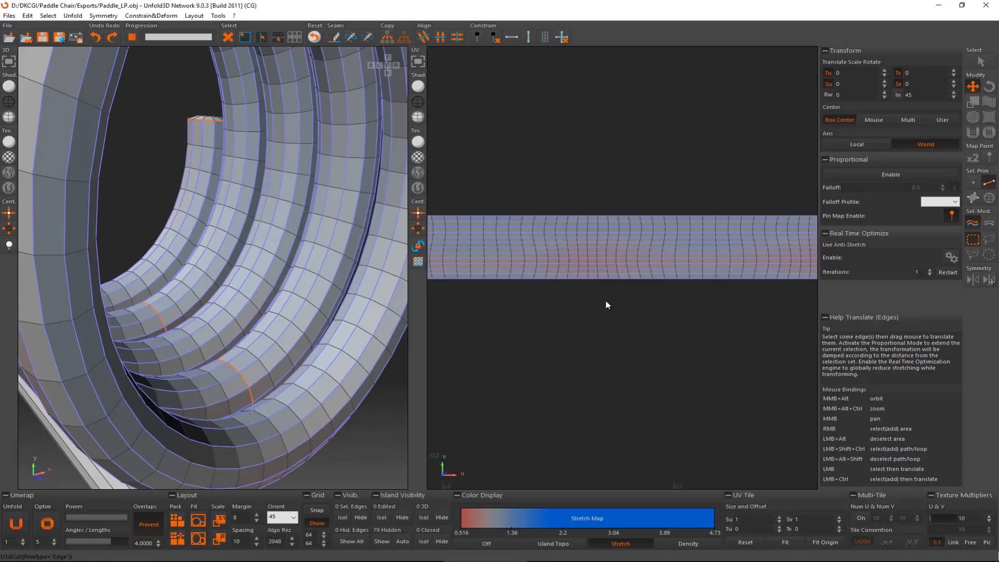
- Separate the three rope strip islands and stack them above one another just below the UV tile
key("f")
scroll(607, 302, "down", 5)
middle_click_drag(608, 302, 574, 283)
key("F4")
key("F4")
left_click(558, 277)
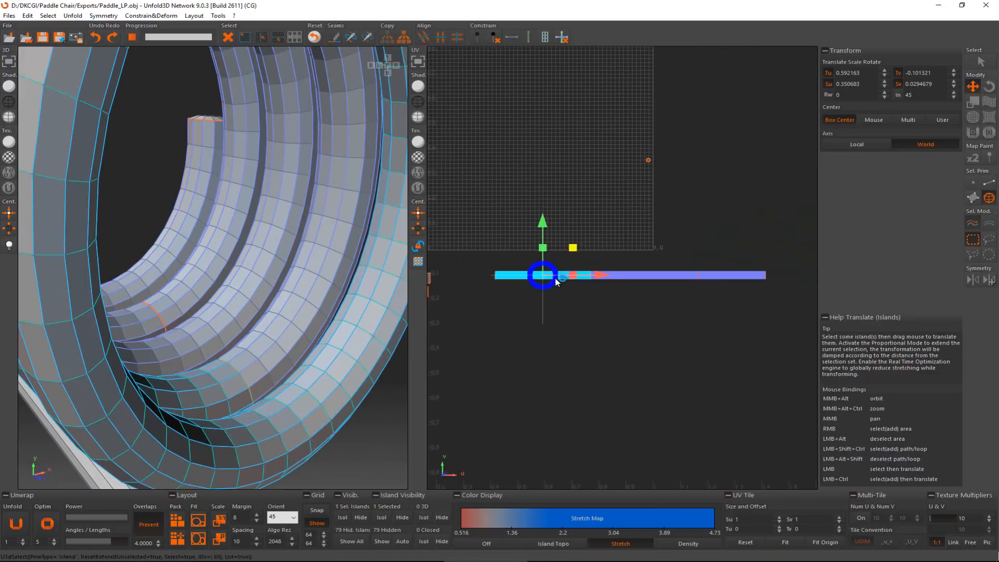
left_click_drag(557, 276, 657, 293)
left_click_drag(744, 276, 647, 299)
scroll(611, 305, "down", 5)
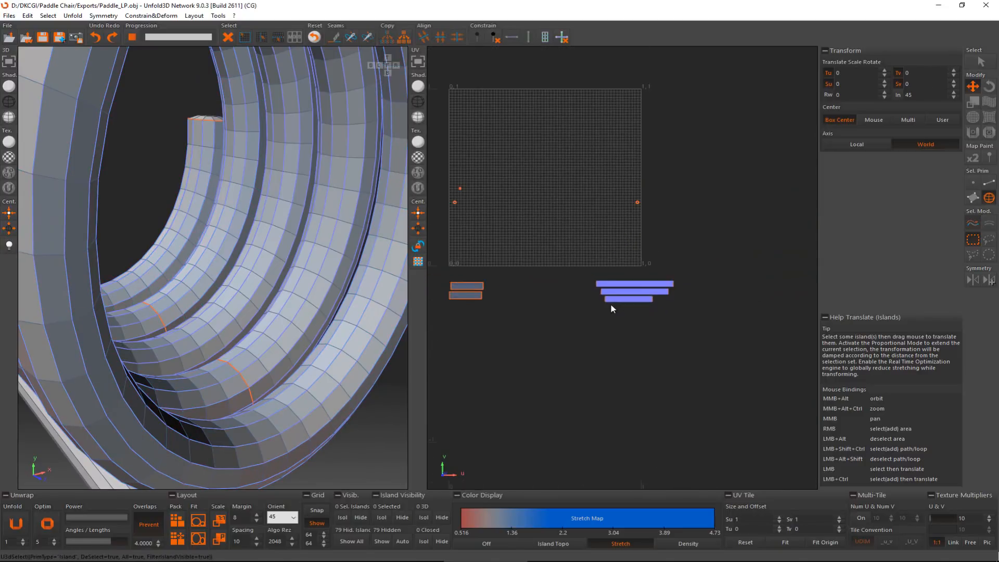
- Move the visible rod and rope islands beyond the right side of the UV tile, show all hidden islands, and clear the selection
left_click_drag(456, 193, 723, 324)
left_click_drag(609, 345, 785, 270)
left_click(385, 542)
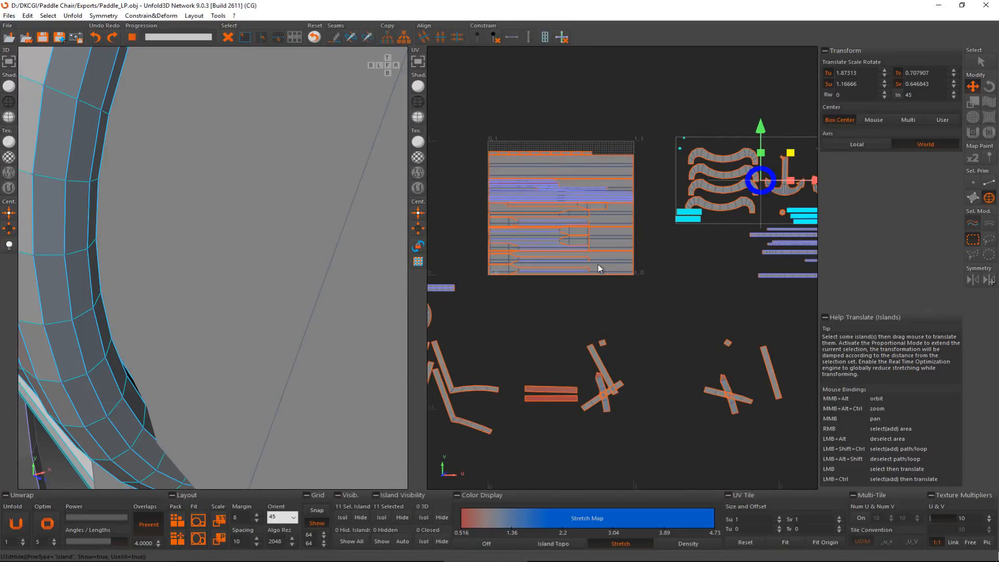
scroll(636, 289, "down", 5)
left_click(635, 289)
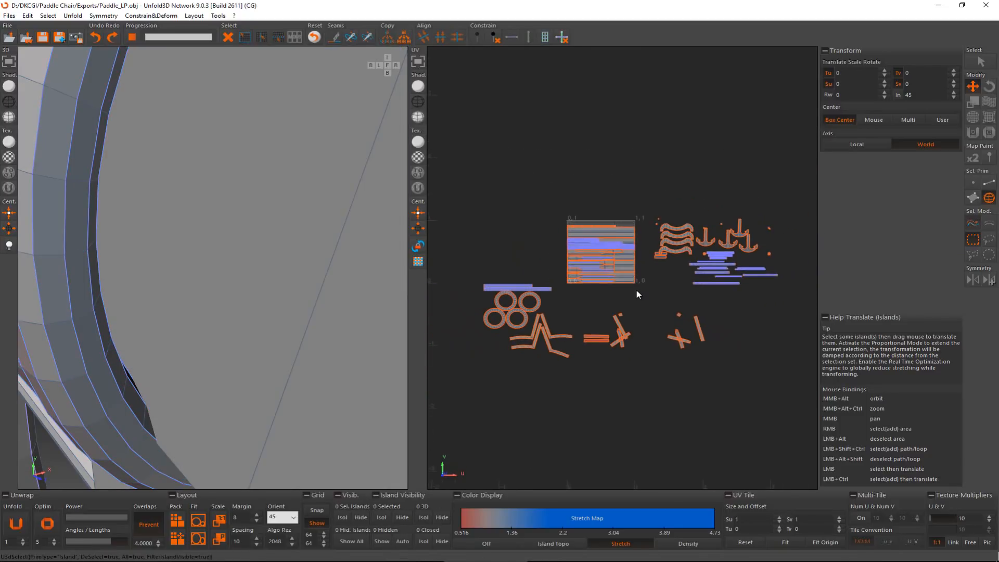
scroll(635, 239, "up", 3)
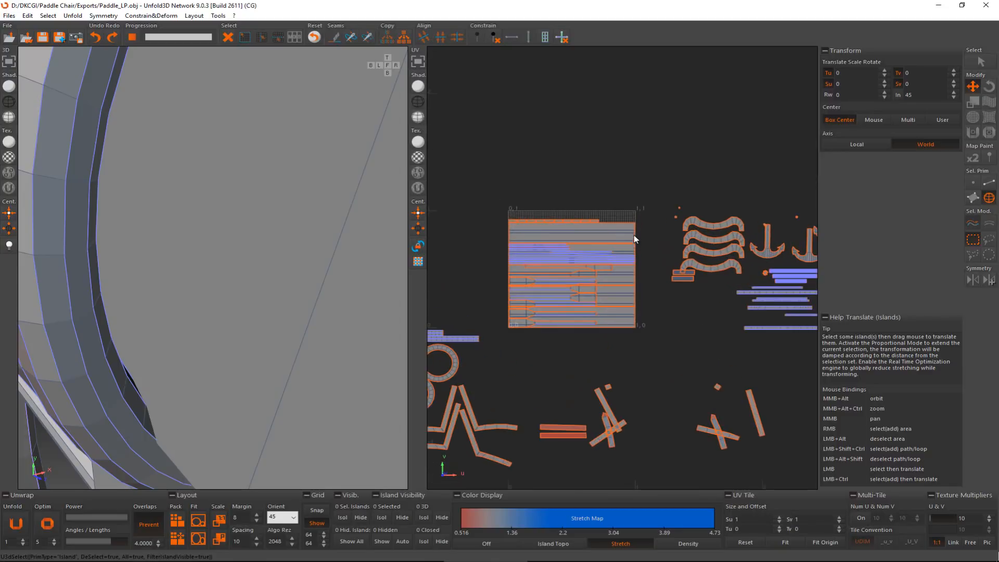
scroll(644, 211, "down", 3)
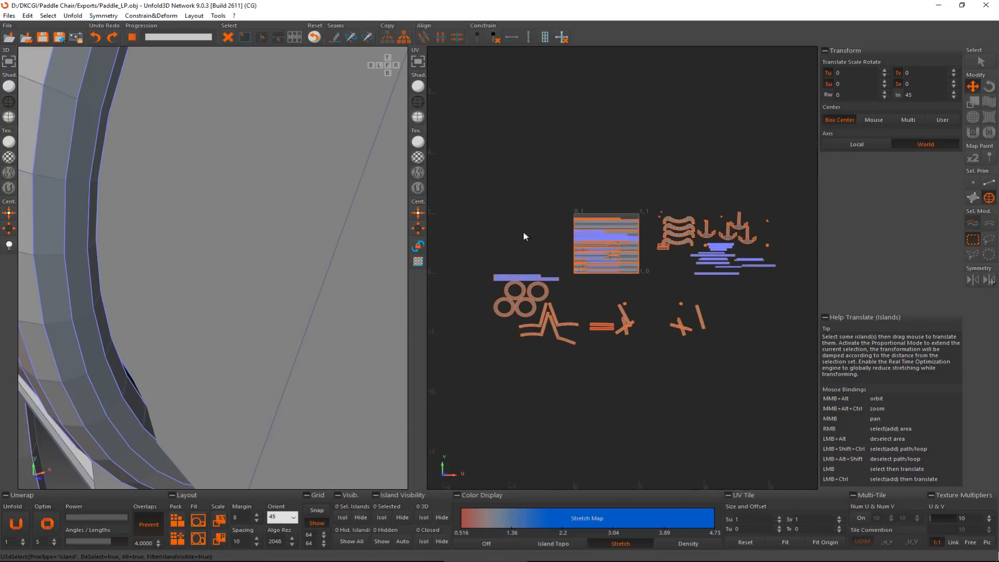
- Select all the bench's UV islands, rescale them to their original 3D scale, and pack them into the UV tile
left_click_drag(462, 167, 804, 398)
scroll(672, 370, "up", 2)
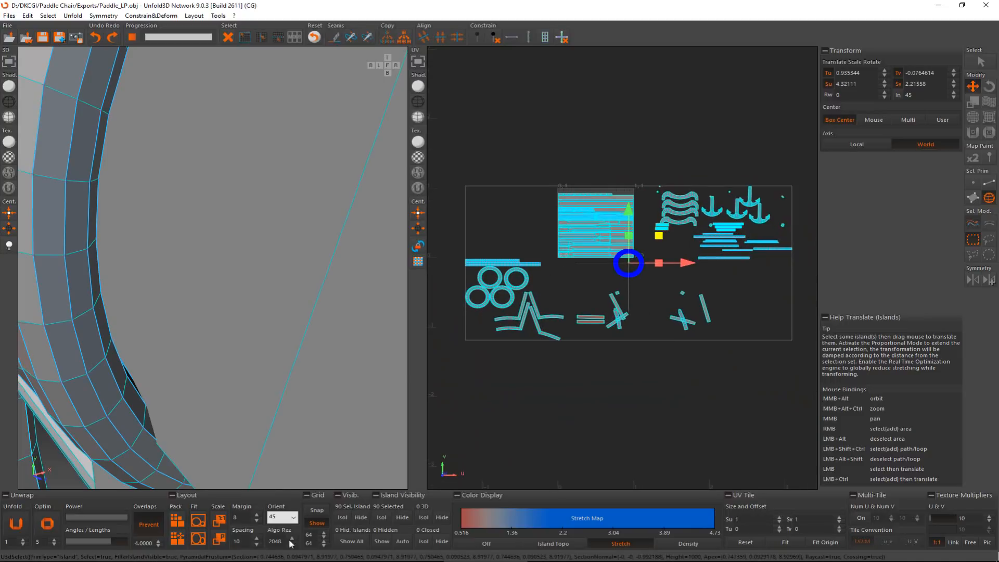
left_click(219, 542)
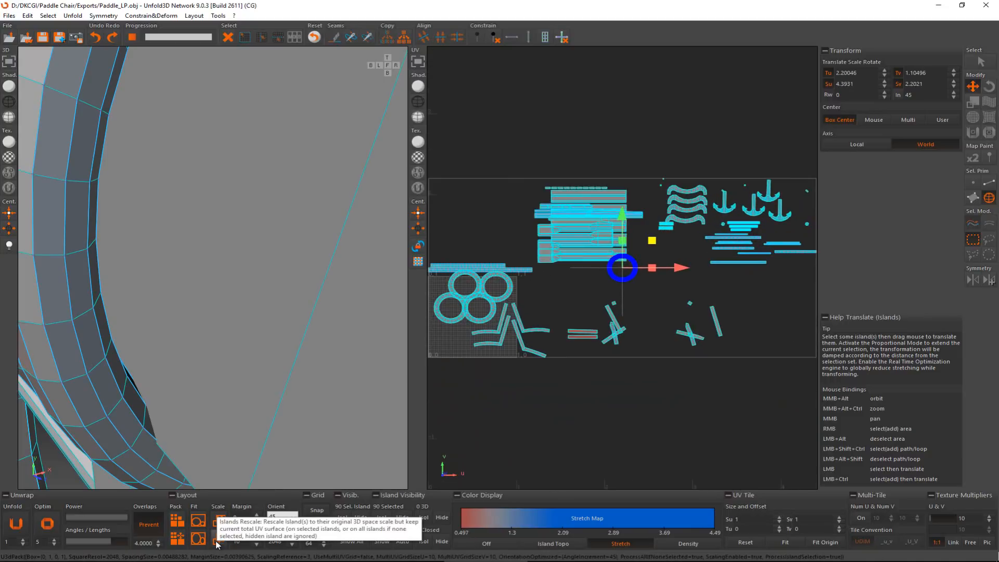
left_click(176, 541)
- Examine the automatically packed layout for island placement, orientation and unused gaps across the whole UV tile
scroll(636, 277, "down", 4)
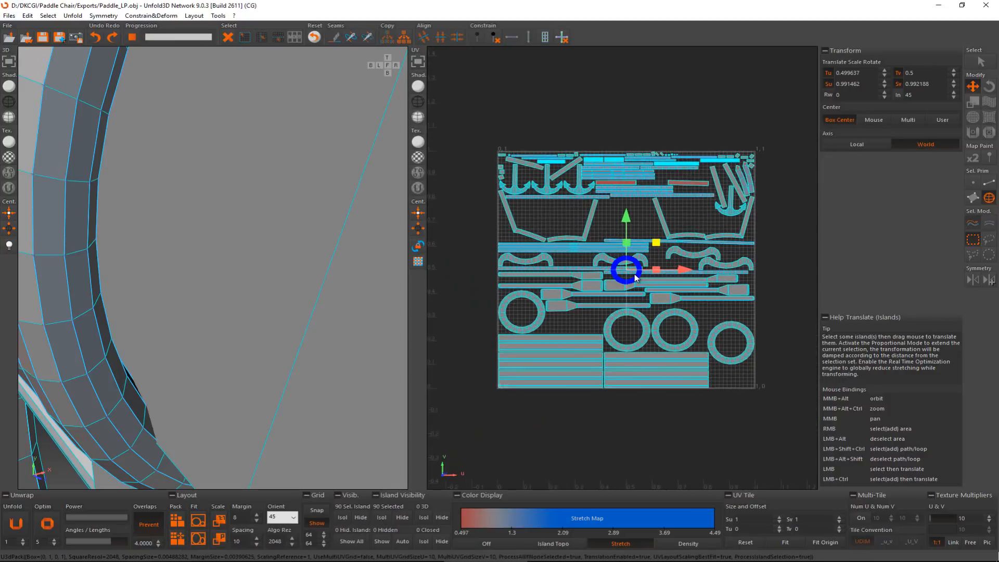
scroll(635, 274, "up", 1)
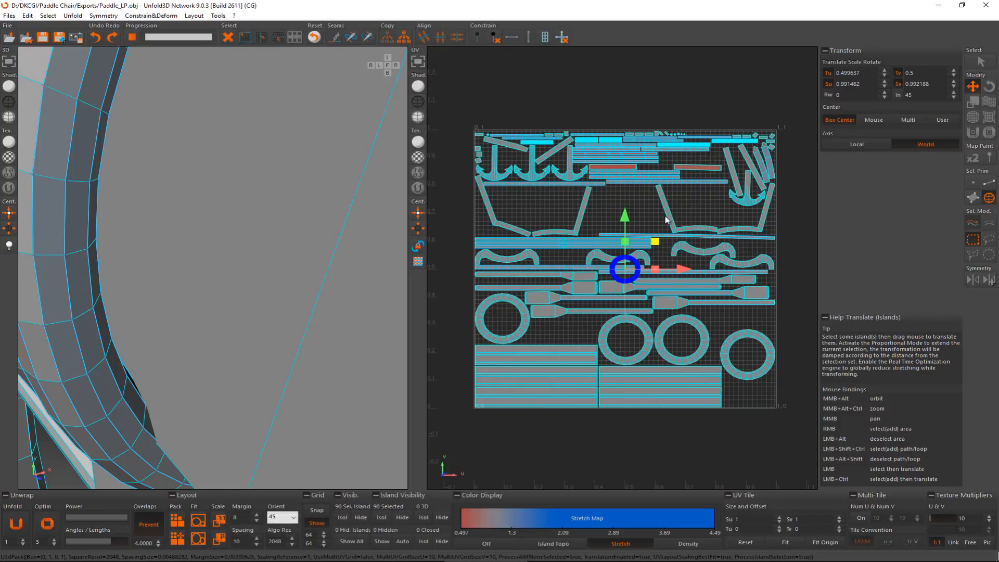
scroll(664, 214, "down", 3)
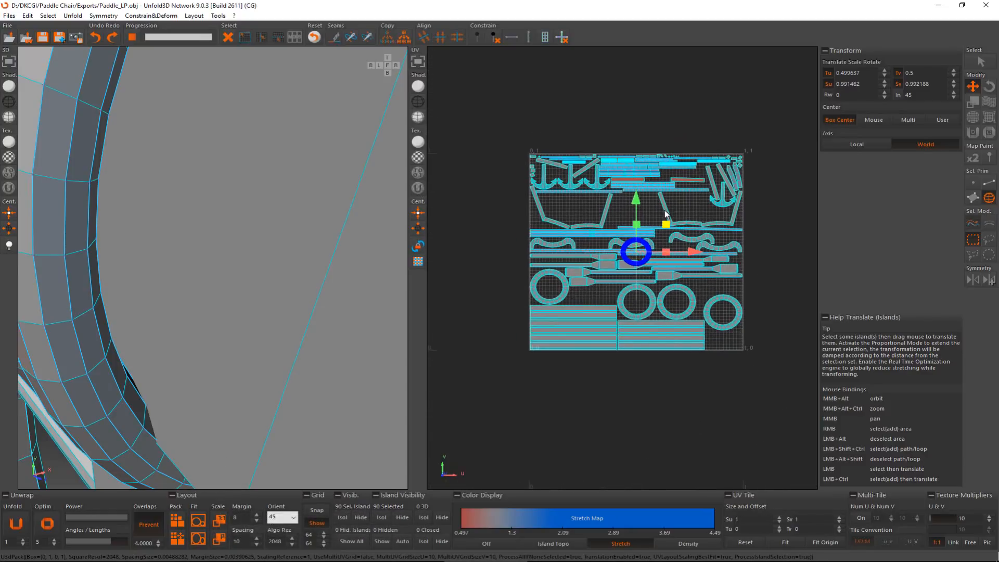
middle_click_drag(665, 213, 639, 213)
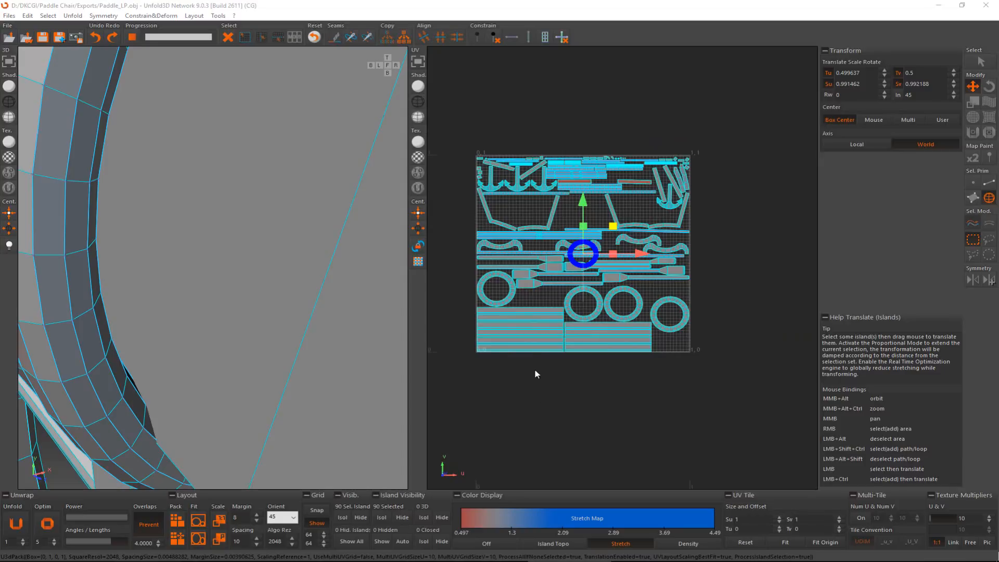
scroll(547, 311, "up", 5)
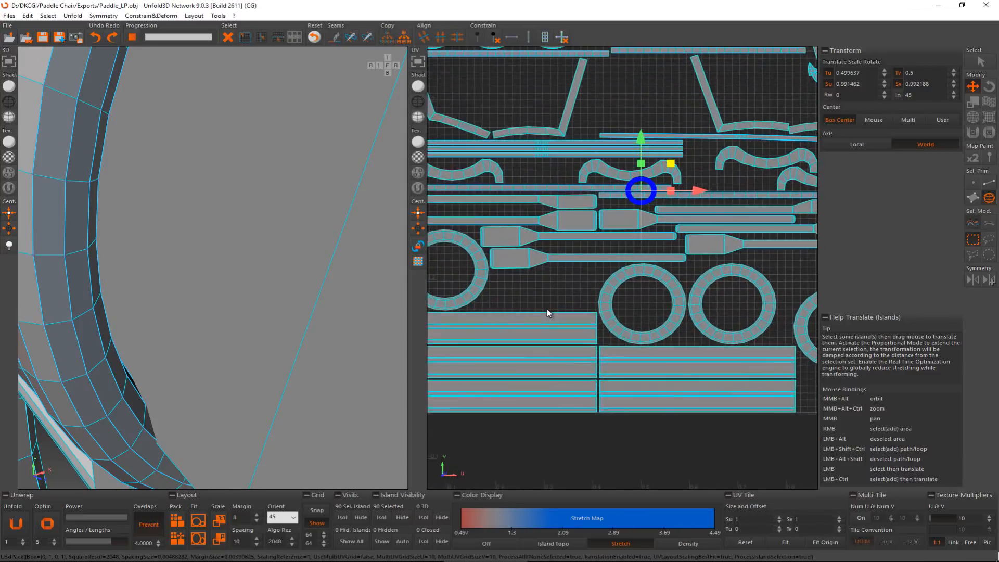
scroll(548, 310, "up", 1)
middle_click_drag(571, 189, 543, 385)
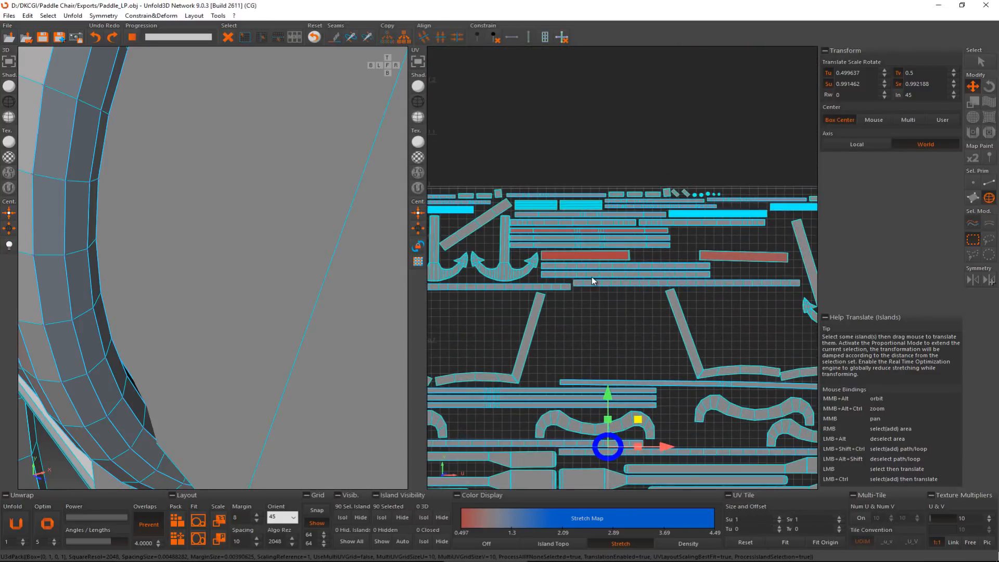
middle_click_drag(592, 278, 519, 265)
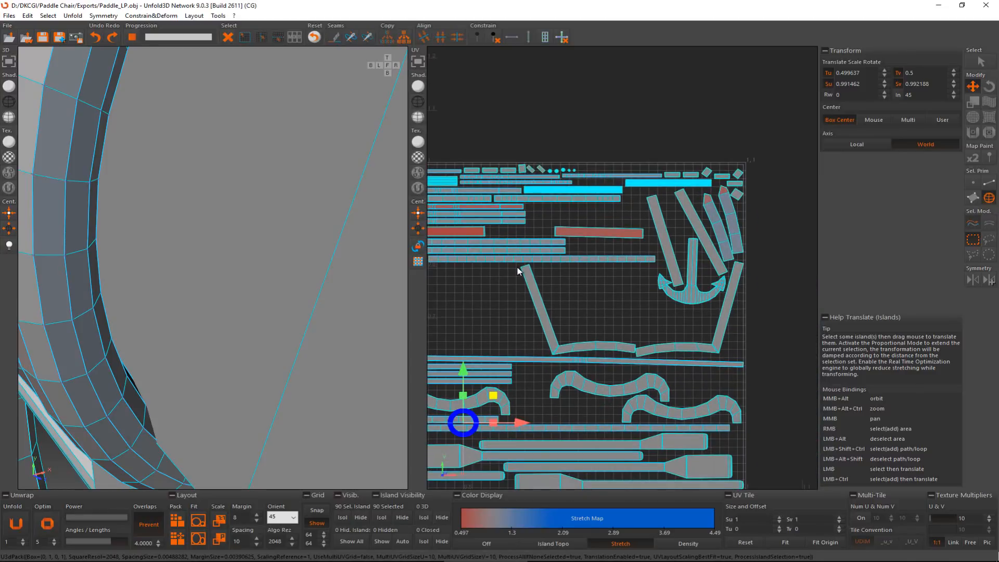
scroll(520, 268, "down", 2)
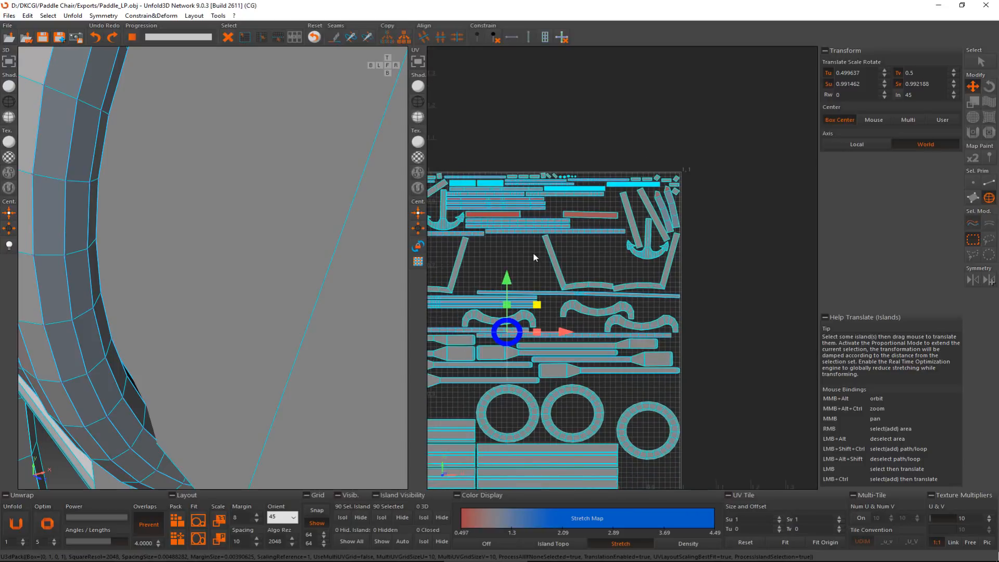
middle_click_drag(531, 322, 578, 299)
scroll(577, 292, "down", 3)
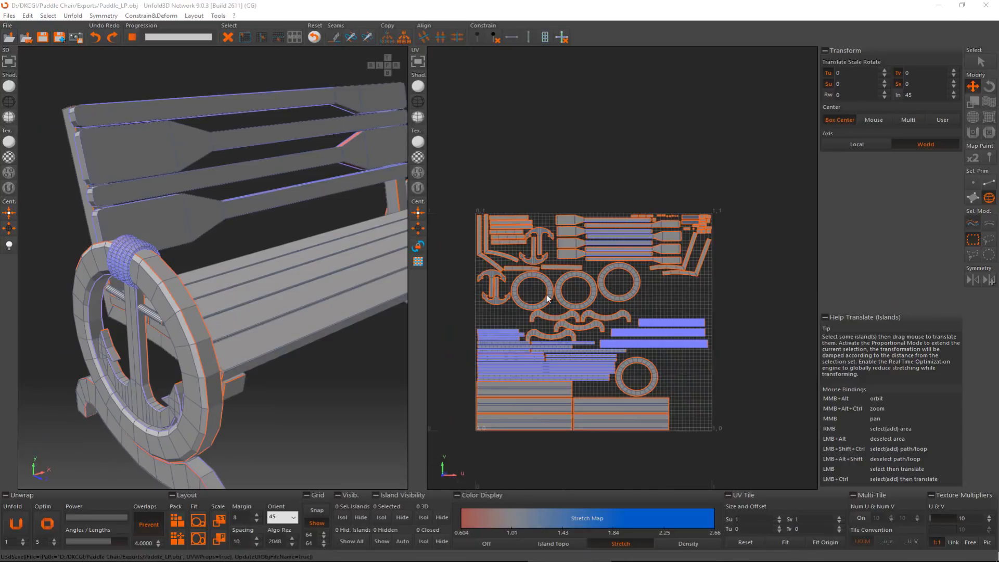
- Select the three rope coil islands in the rearranged layout and inspect the matching coil on the 3D bench
scroll(539, 298, "up", 3)
scroll(536, 323, "down", 2)
middle_click_drag(539, 323, 570, 286)
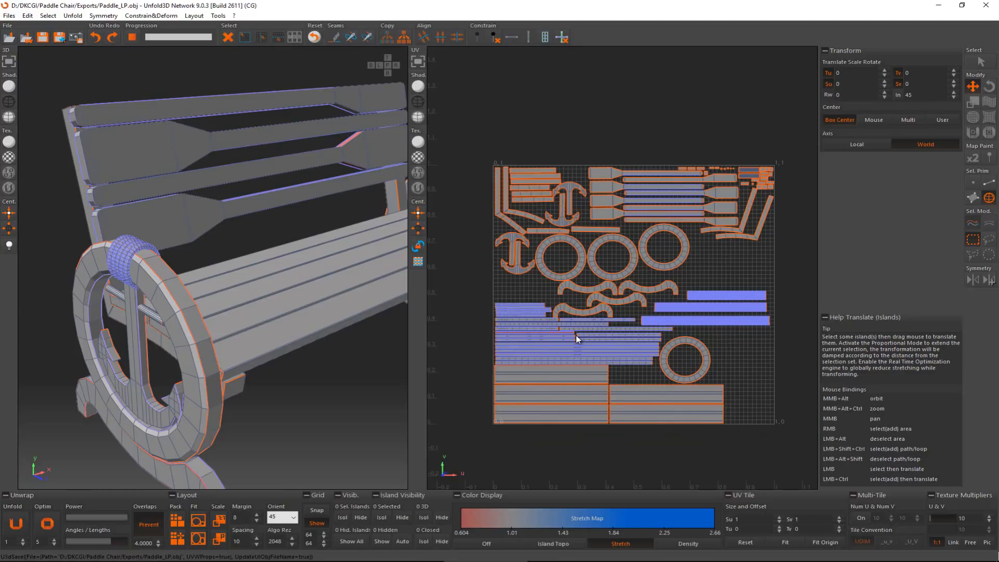
scroll(679, 324, "up", 5)
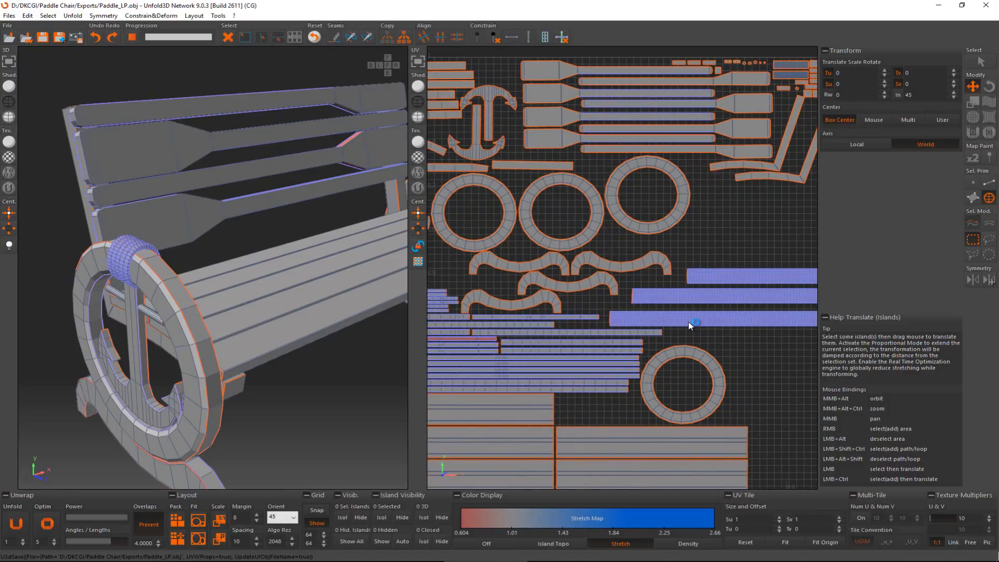
left_click(688, 321)
left_click(732, 276, "ctrl")
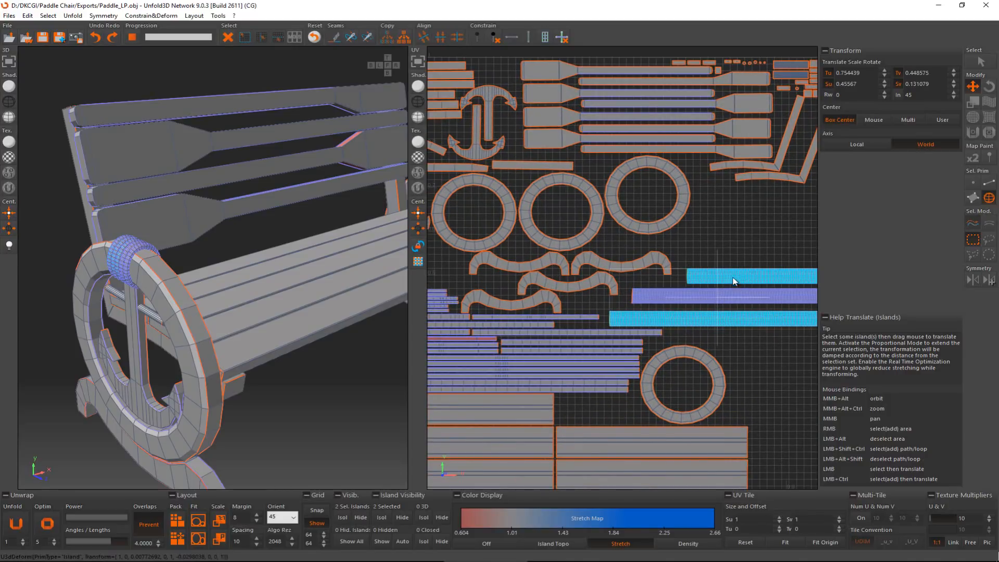
left_click(731, 292, "ctrl")
scroll(124, 261, "up", 3)
scroll(123, 261, "up", 2)
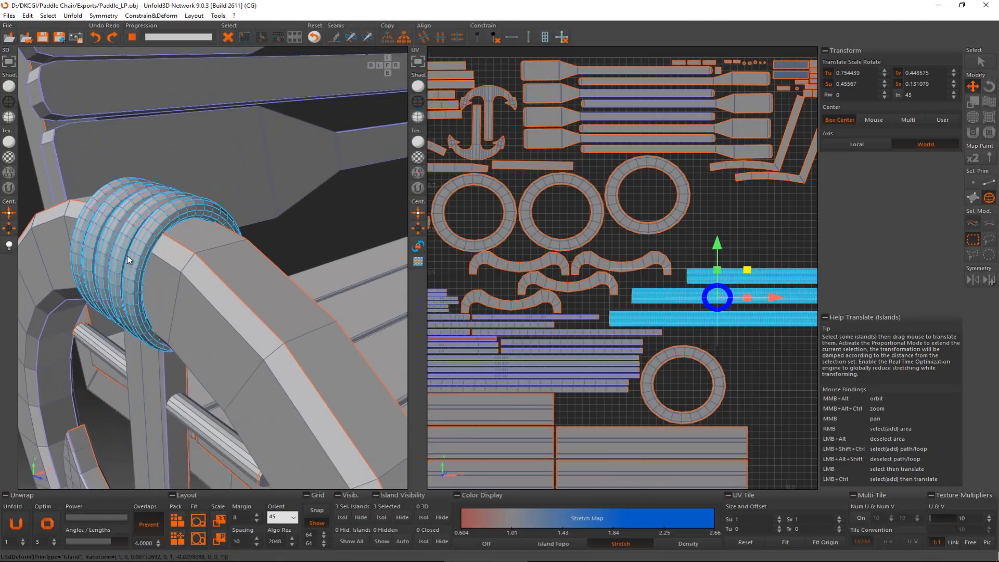
scroll(127, 255, "down", 5)
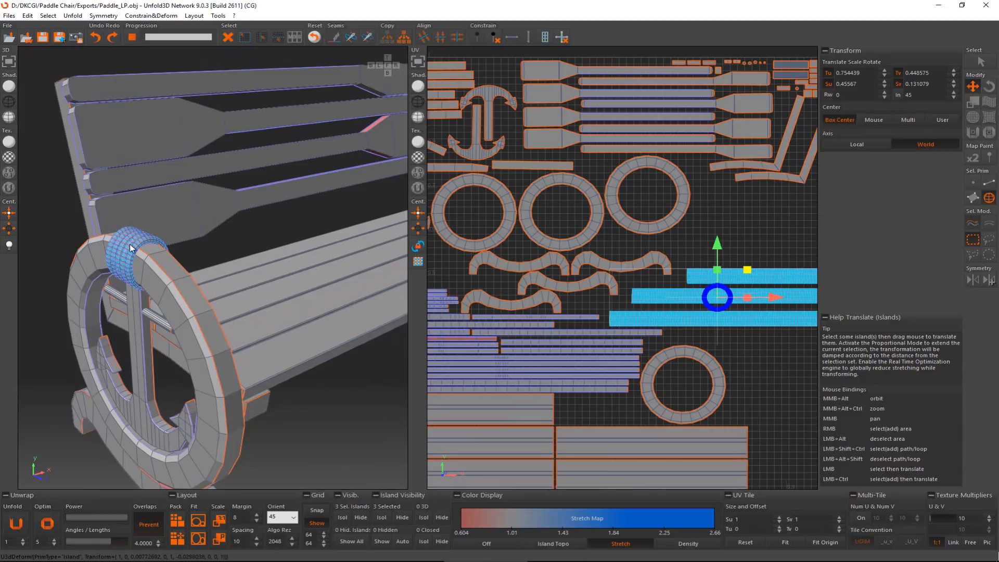
middle_click_drag(760, 327, 720, 321)
scroll(719, 322, "down", 3)
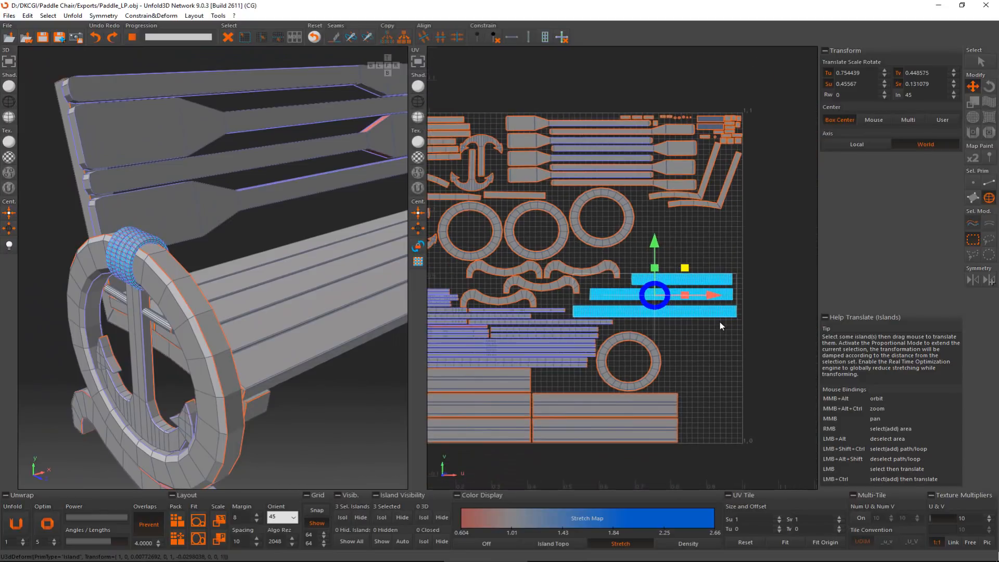
- Deselect the rope islands and save the unwrapped bench with its UVs to Paddle_LP.obj
left_click(719, 322)
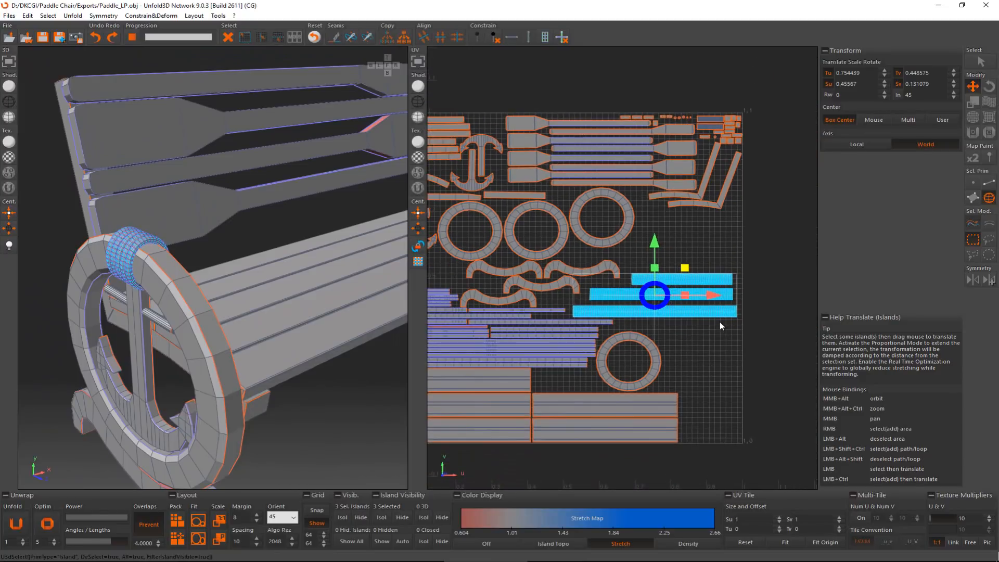
left_click(9, 16)
left_click(23, 73)
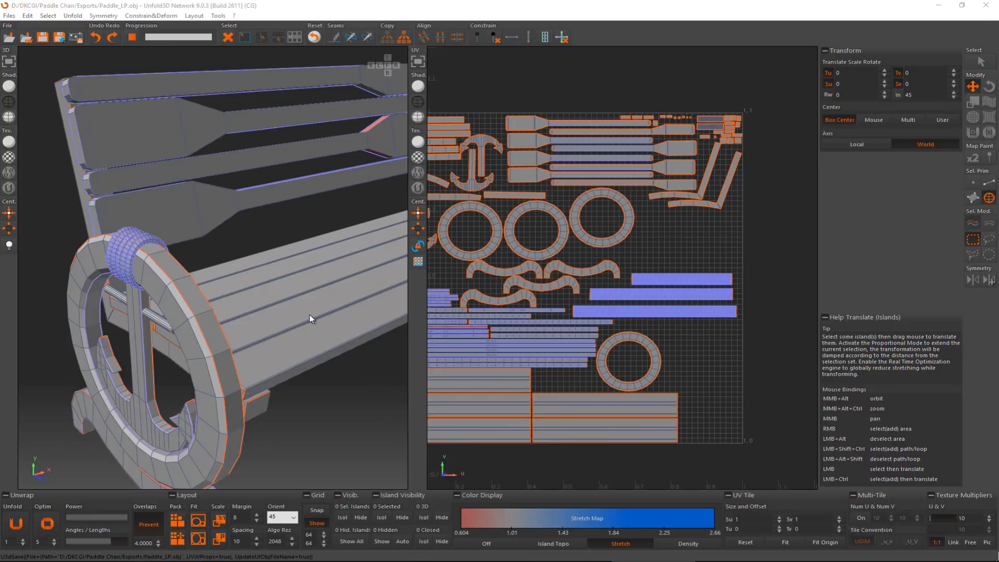
scroll(310, 318, "down", 8)
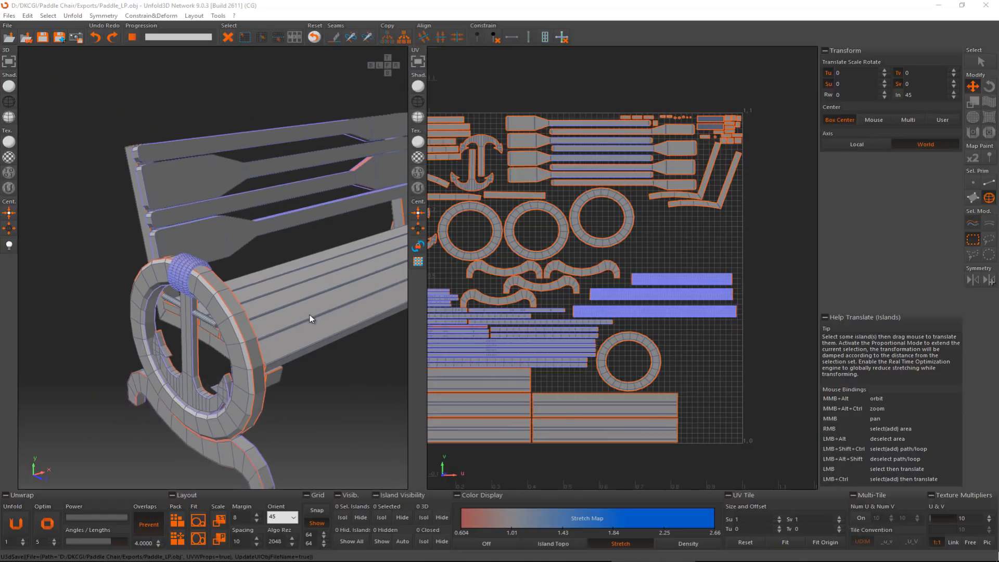
scroll(331, 284, "down", 4)
middle_click_drag(289, 285, 306, 273, "alt")
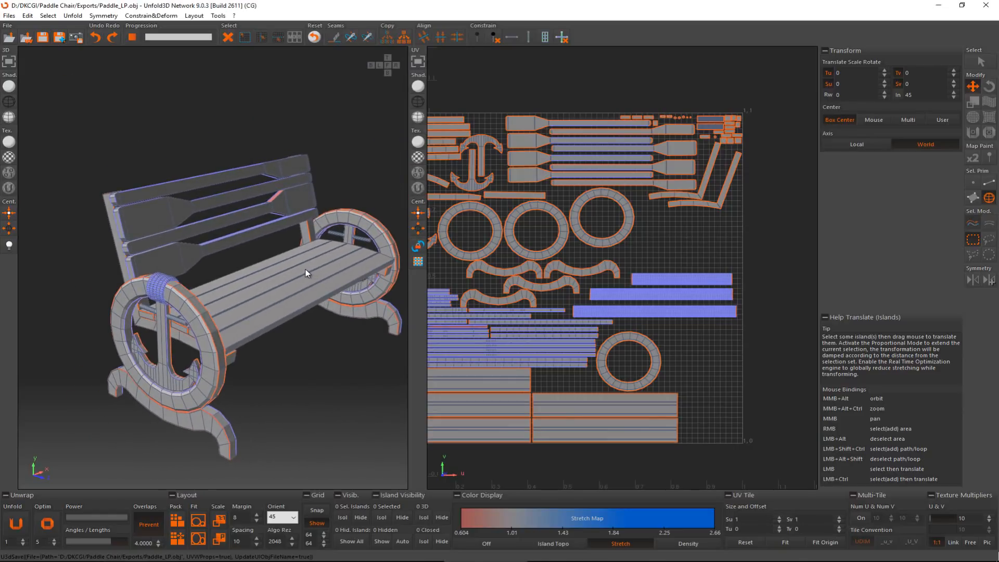